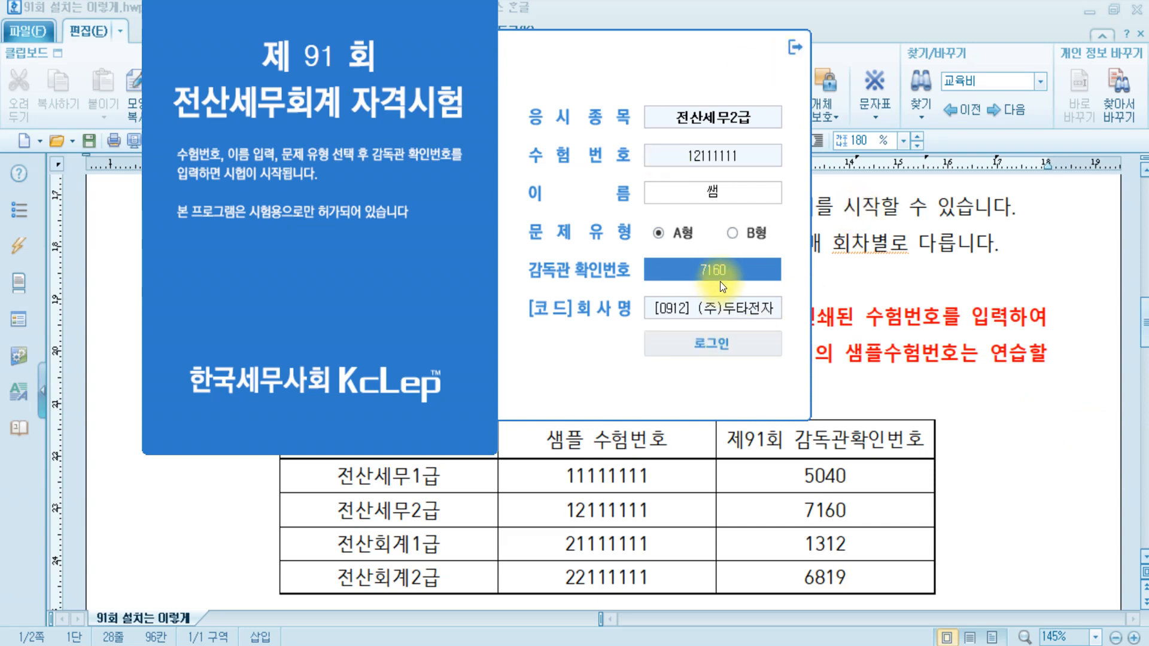
Step: Log in to the 91st 전산세무2급 practice exam for company 0912 (주)두타전자 with question type A형
click(743, 346)
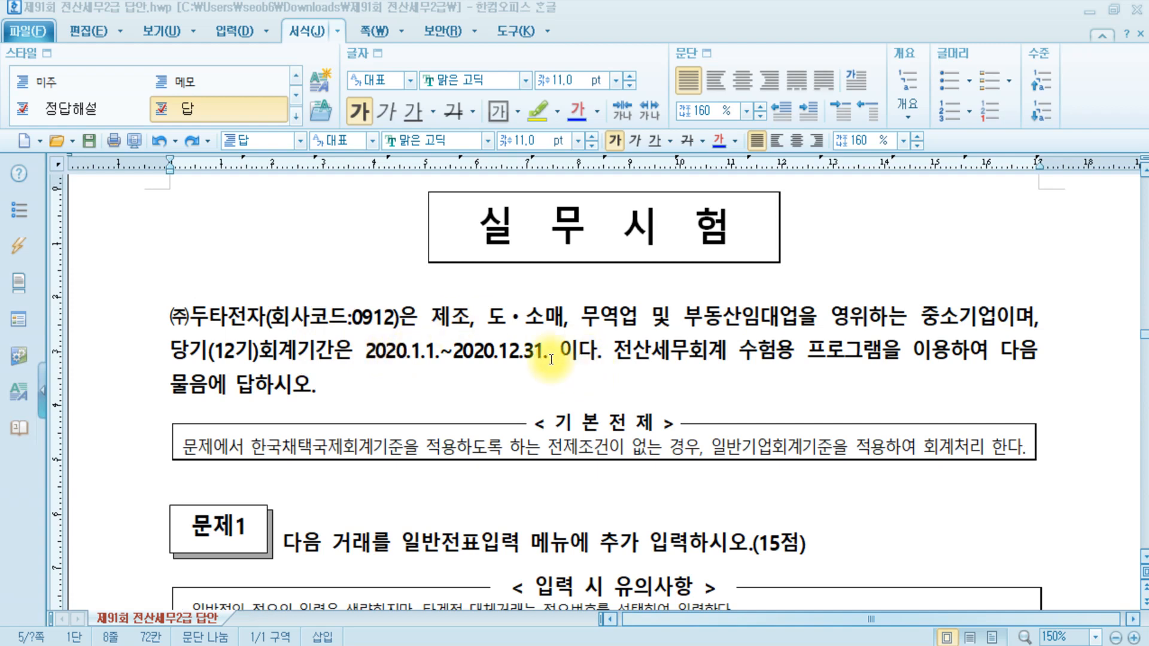
Step: In the answer document, highlight 단기투자목적 and 시장성이 있는 in yellow in the 4월 20일 question of 문제1
scroll(741, 374, down, 5)
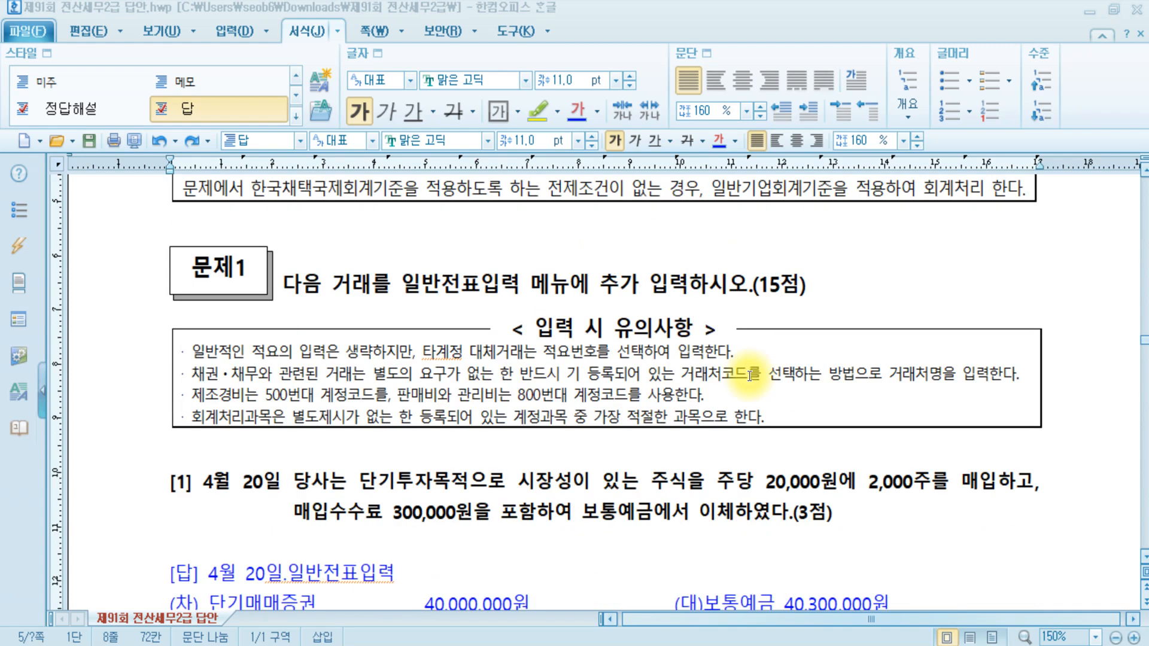
drag(396, 285, 707, 284)
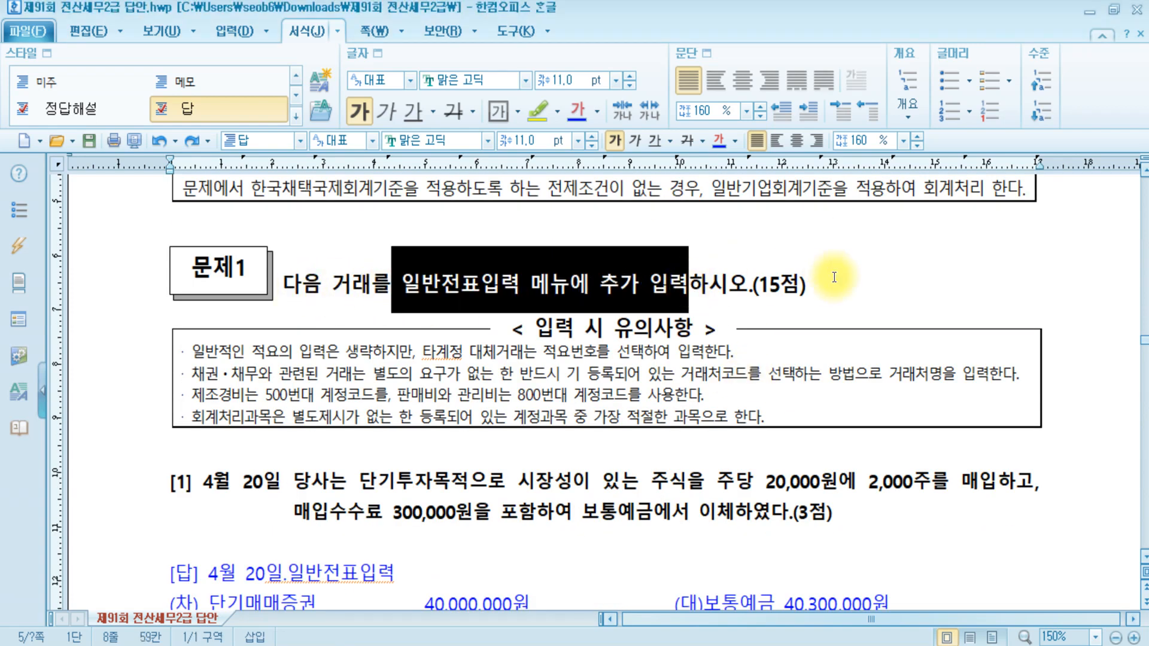
click(832, 280)
click(199, 483)
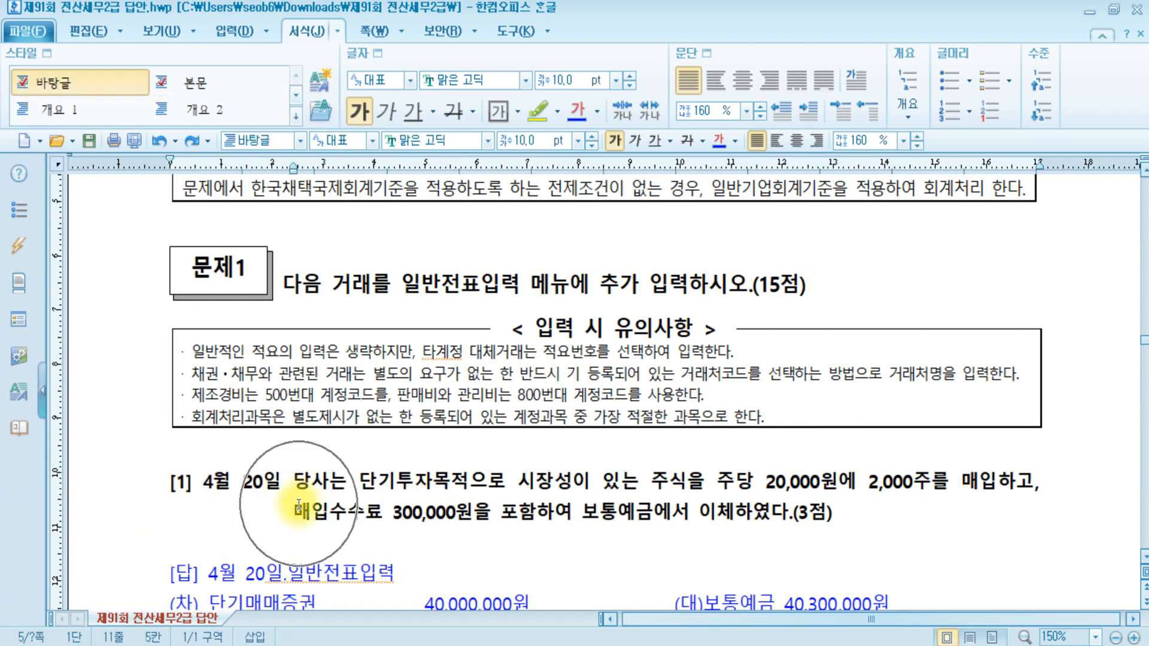
scroll(299, 505, down, 3)
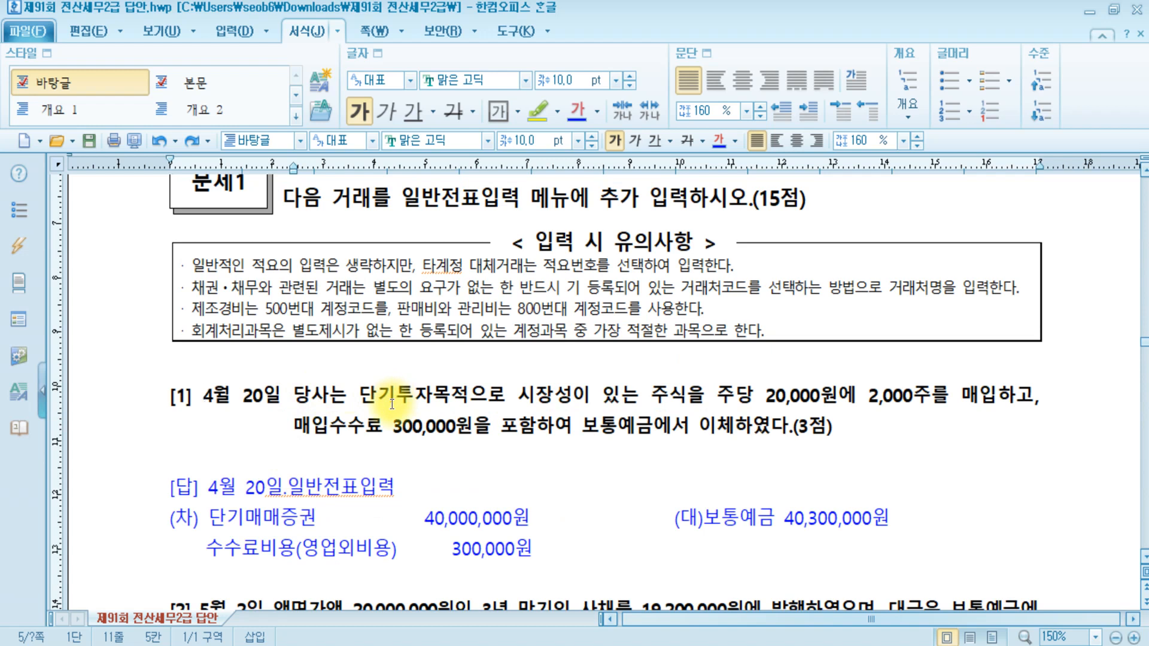
drag(361, 396, 639, 395)
click(540, 105)
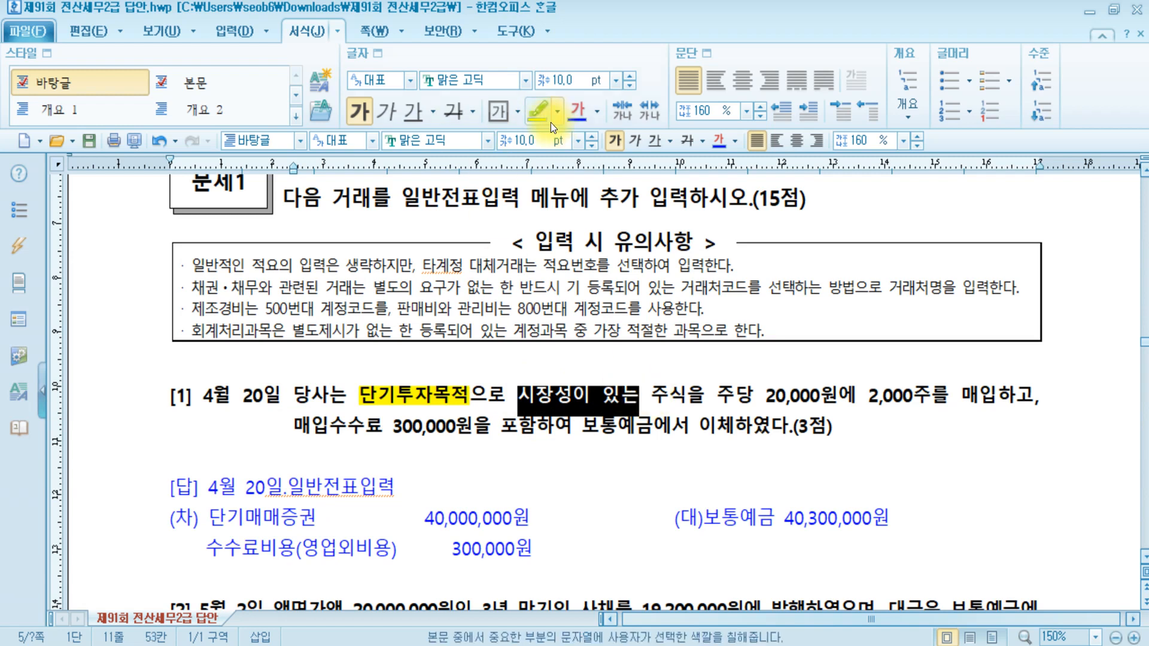
click(526, 111)
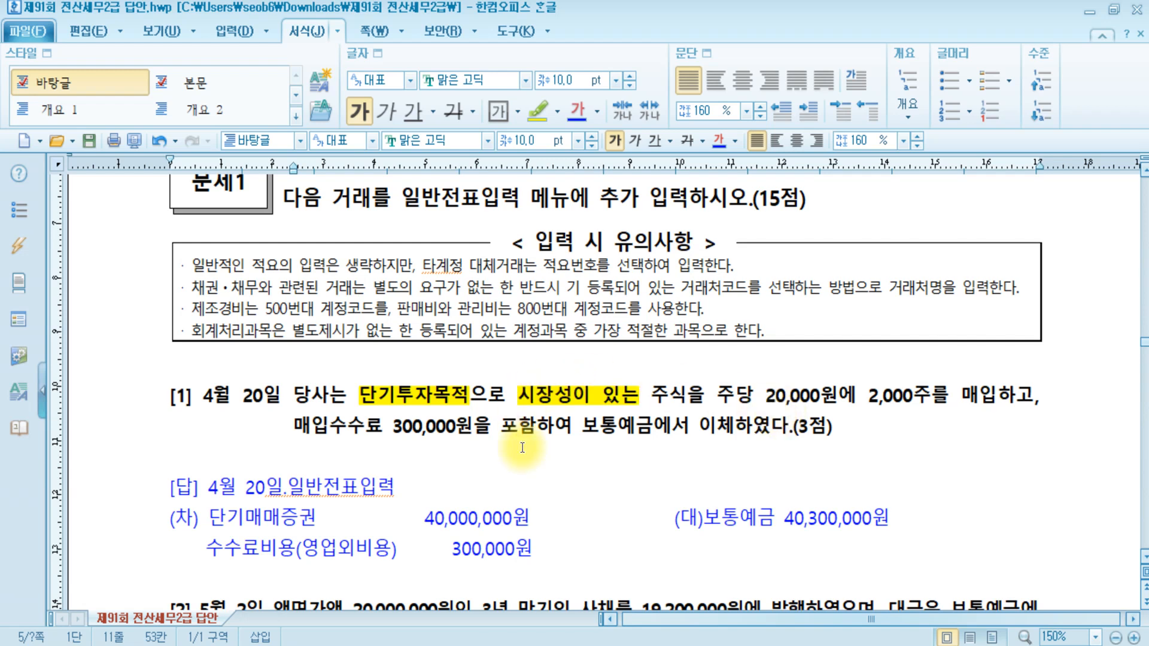
click(855, 433)
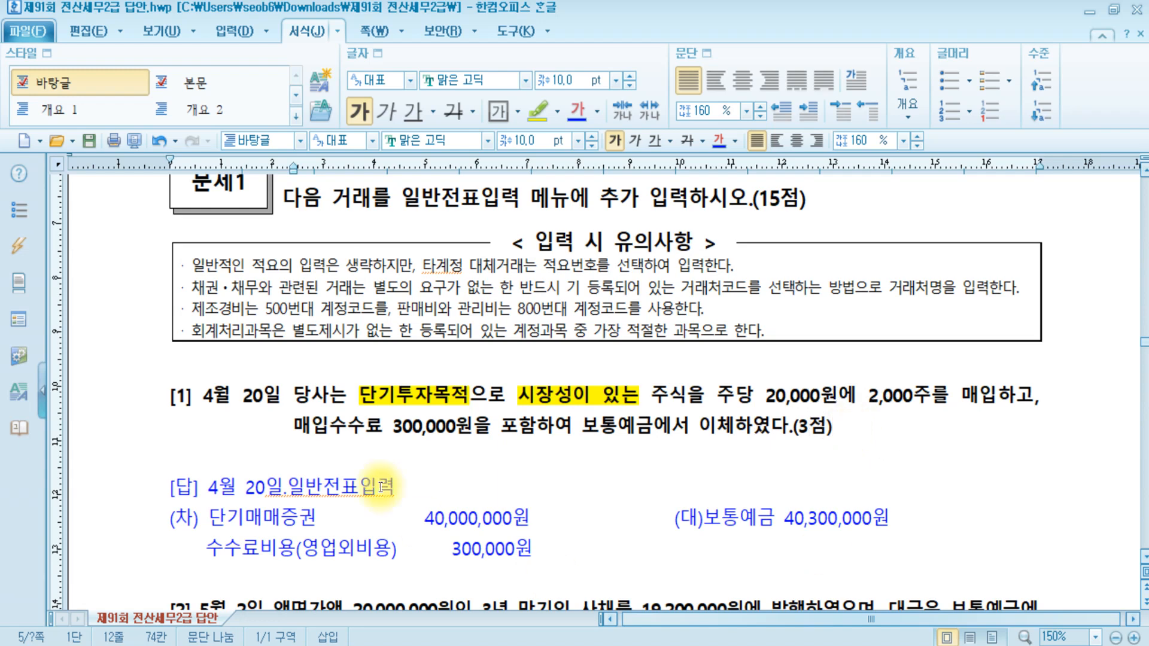
Step: Switch to KcLep's 일반전표입력 window and open the vouchers for April 20, 2020
click(361, 645)
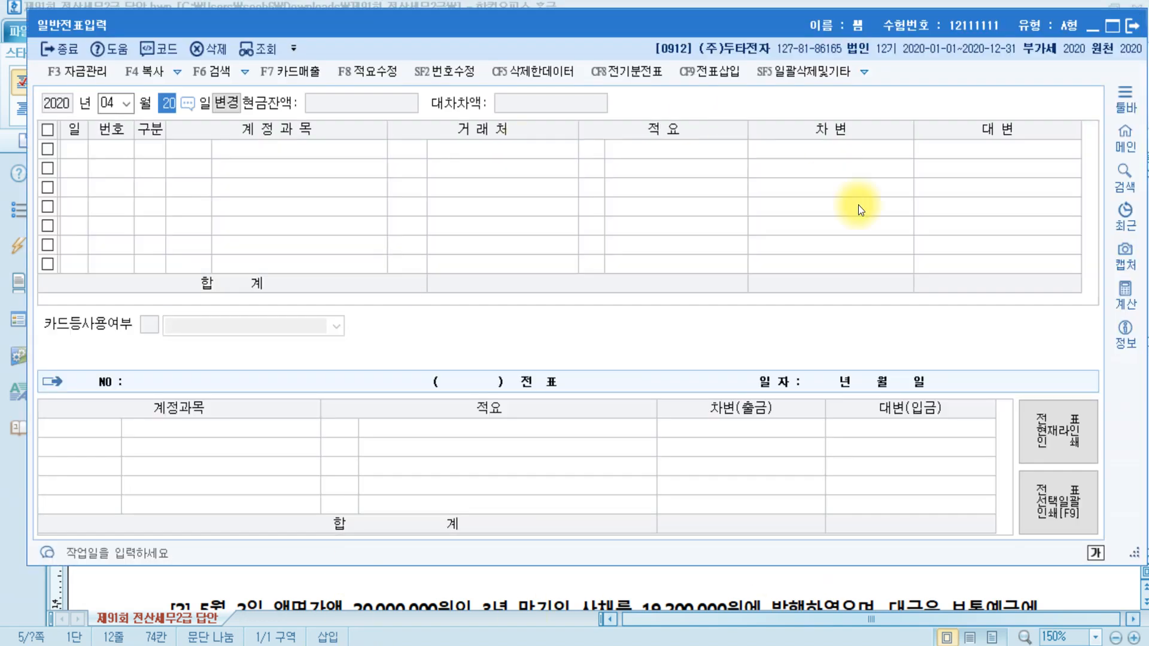
text(20)
key(Return)
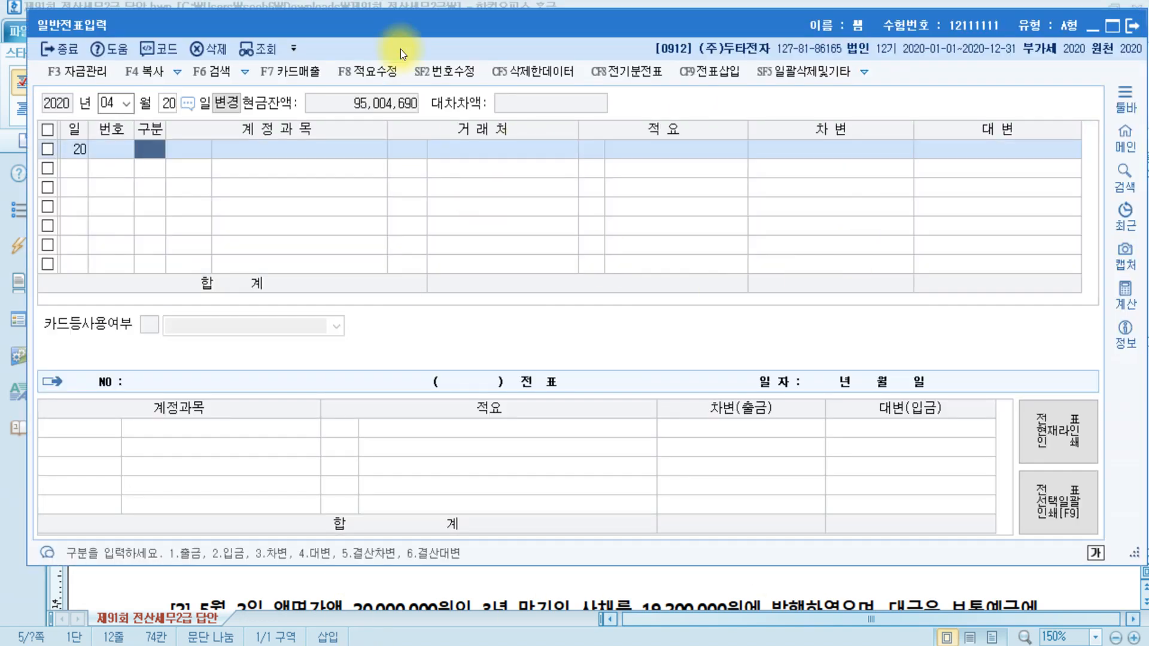
Step: Enter a debit line (차변) for 0107 단기매매증권 with the amount 40,000,000
text(3)
text(단기)
key(Return)
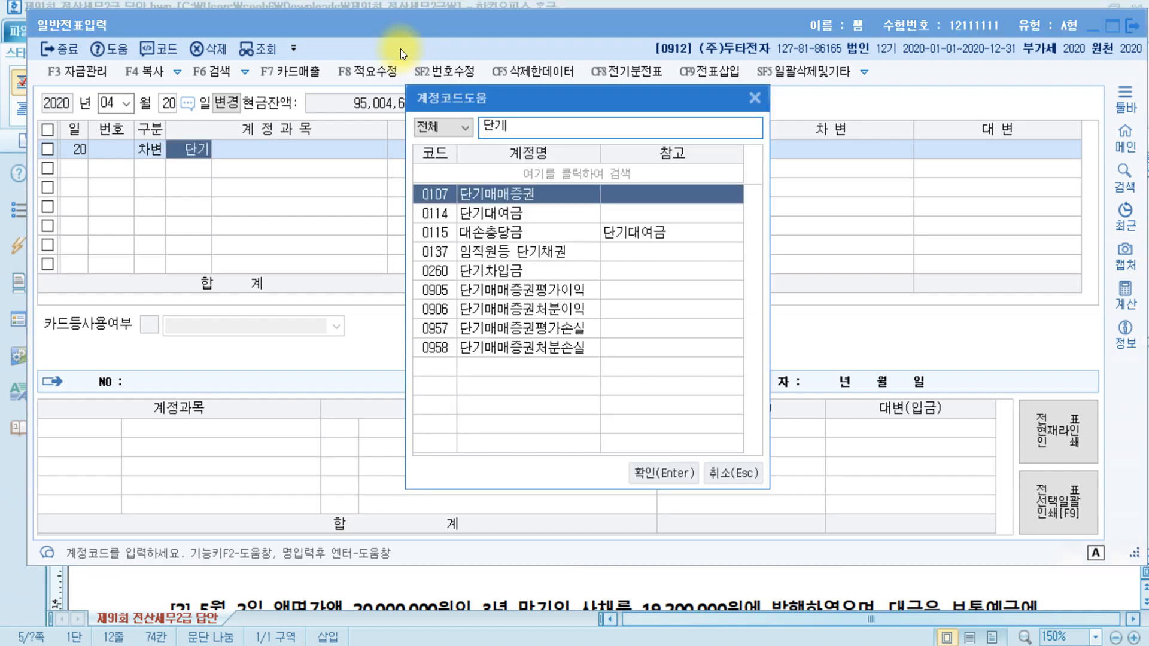
key(Return)
key(Return)
key(Return)
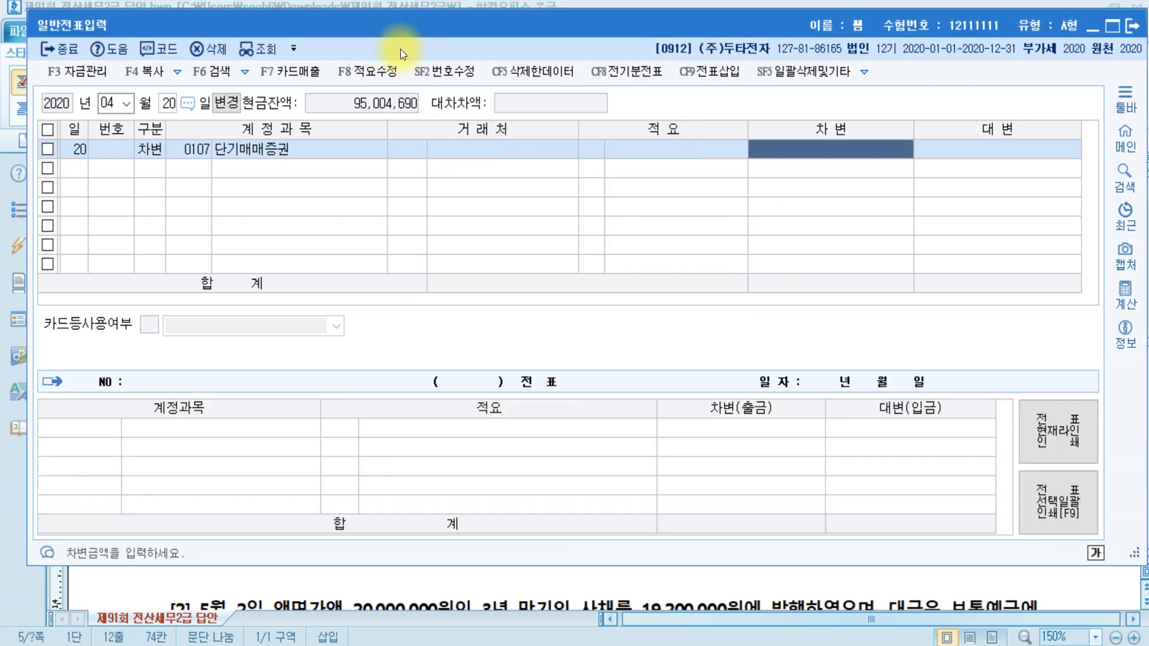
text(40000000)
key(Return)
Step: Add a credit line (대변) for 0103 보통예금 with the amount 40,300,000
text(40,000,000)
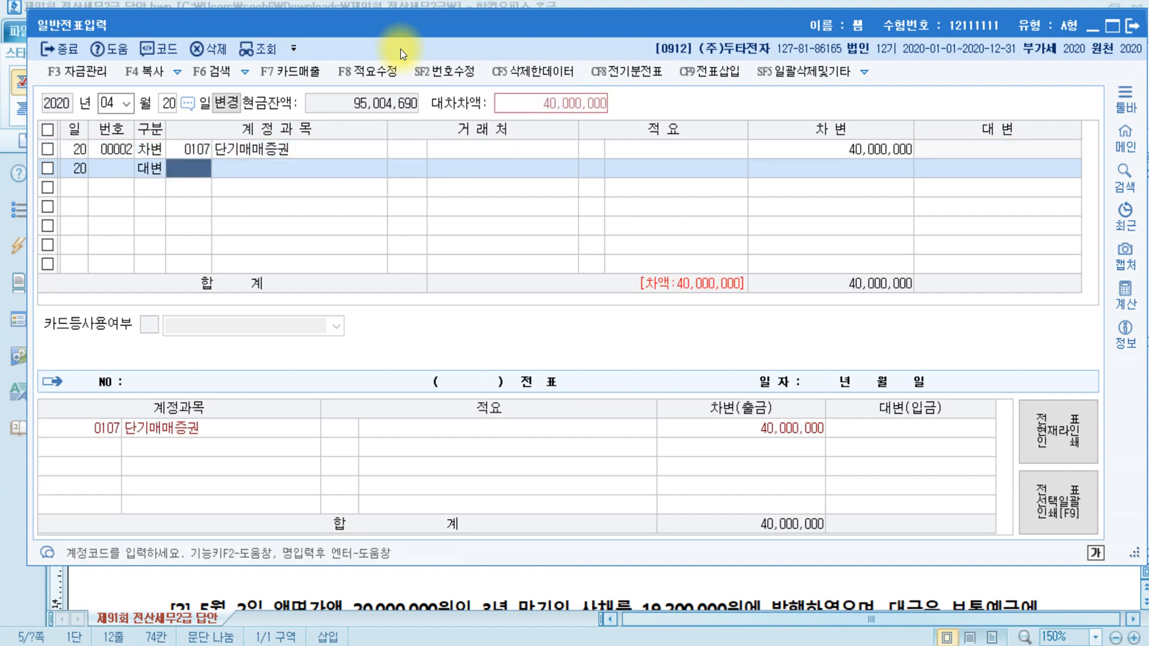
text(보통)
key(Return)
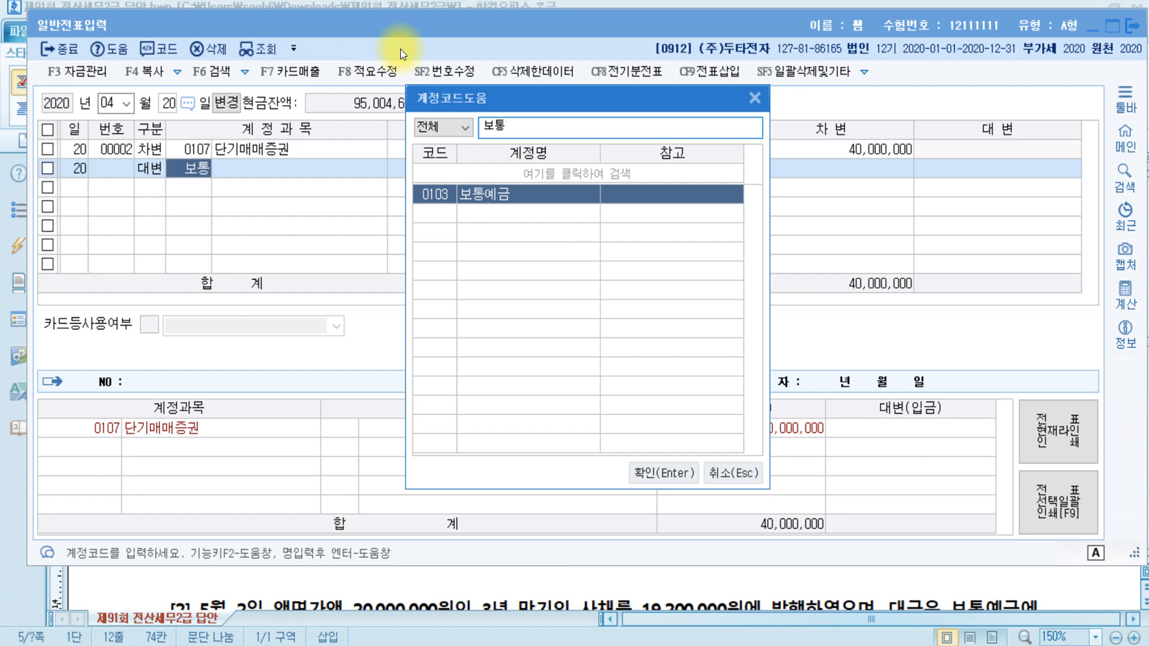
key(Return)
key(Return)
key(Return)
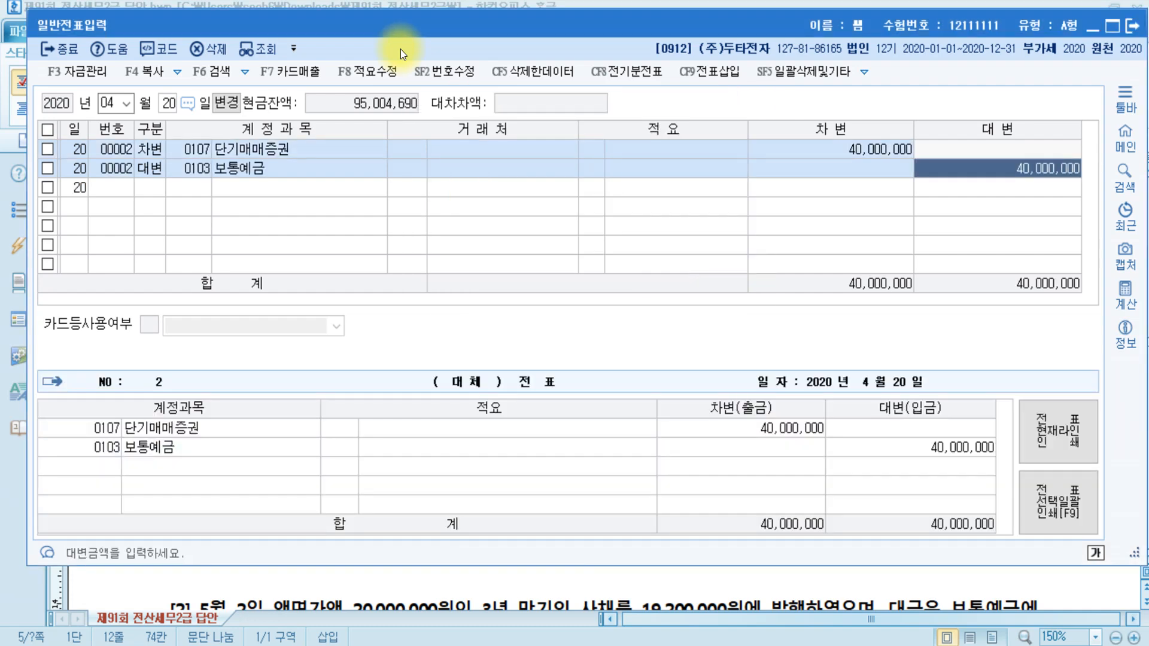
text(40300000)
key(Return)
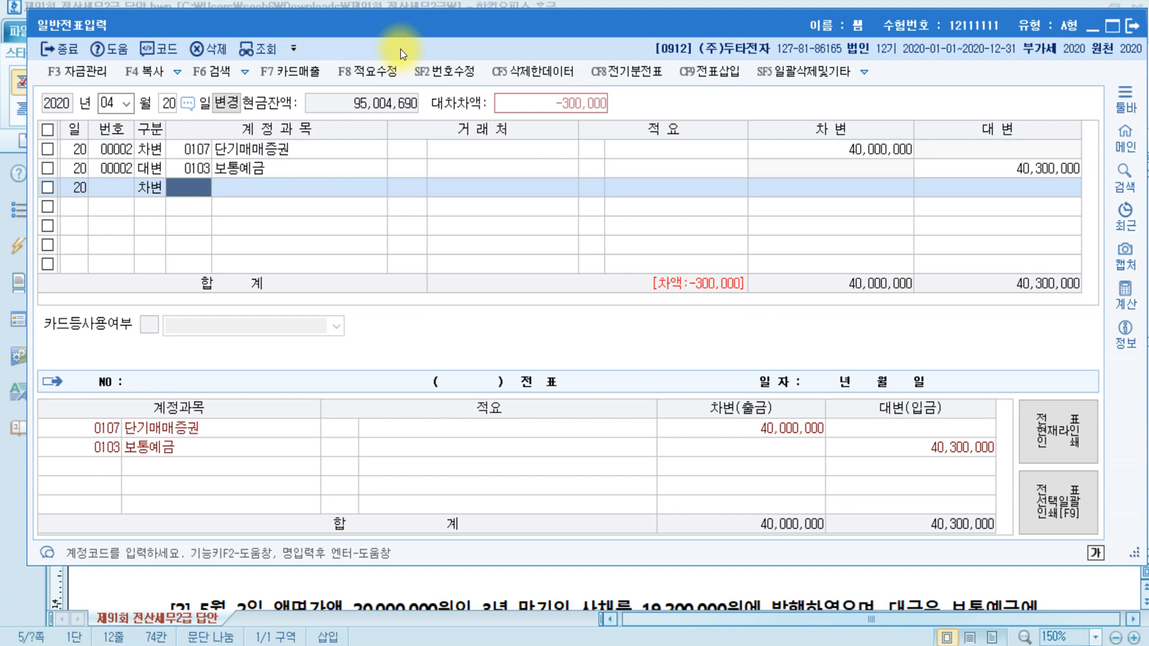
Step: Add a debit line for the non-operating 수수료비용 account 0984 with the amount 300,000
text(수수)
key(Return)
key(Down)
key(Down)
key(Down)
key(Down)
key(Down)
key(Down)
key(Down)
key(Down)
key(Down)
key(Down)
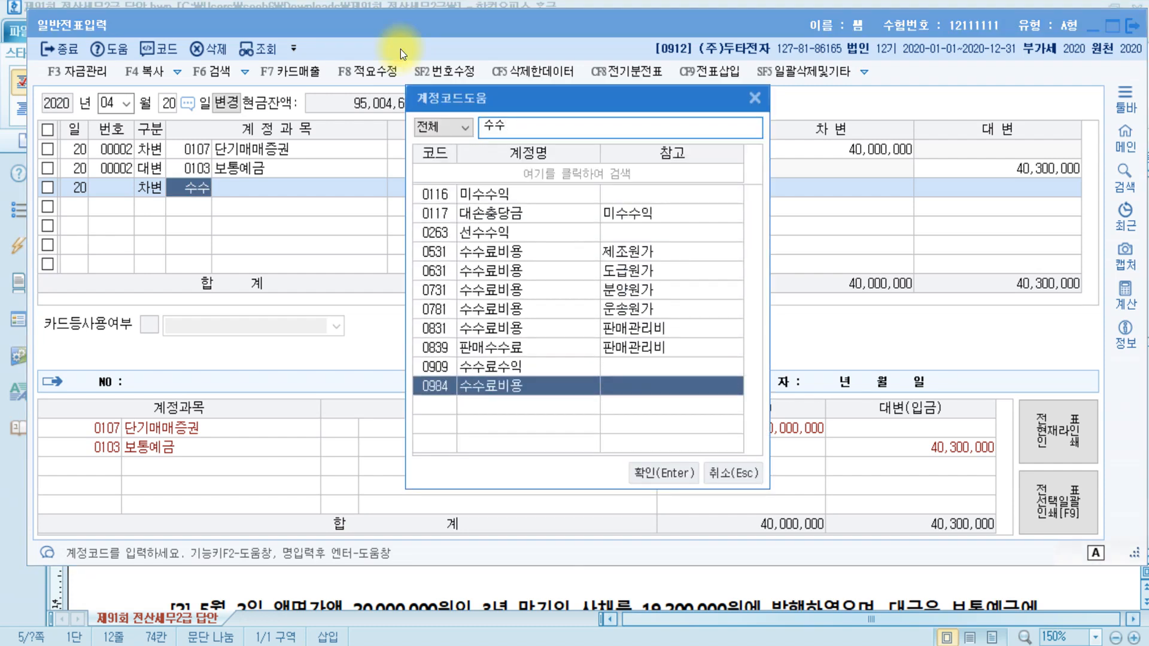
text(ㅣ)
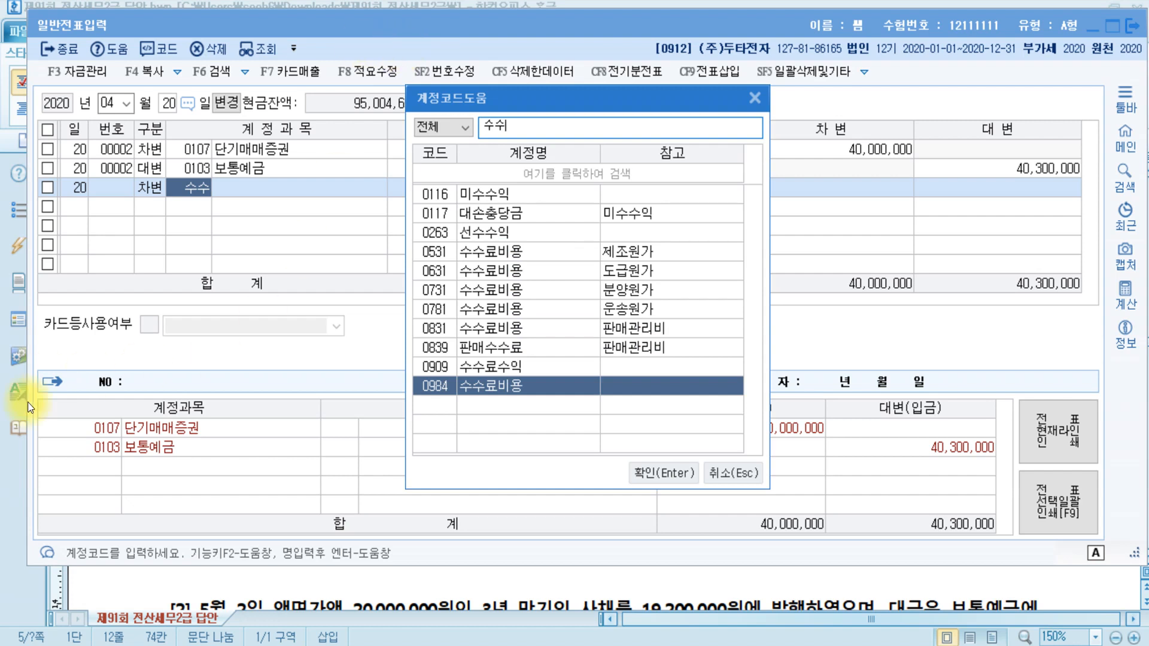
double_click(504, 386)
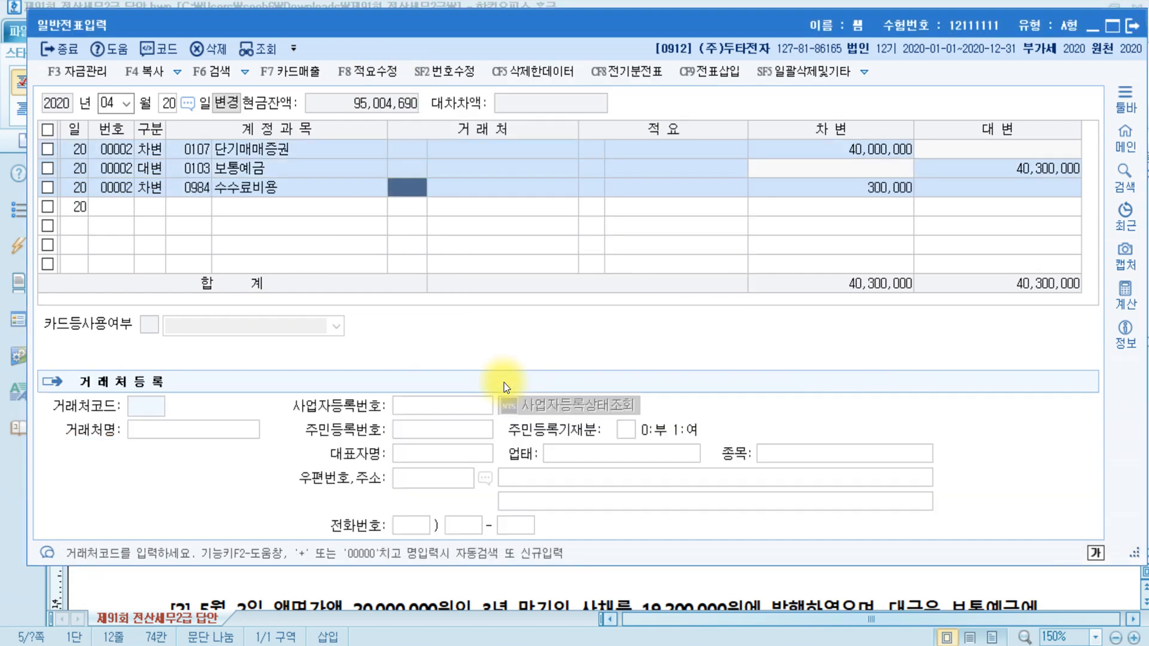
key(Return)
key(Return)
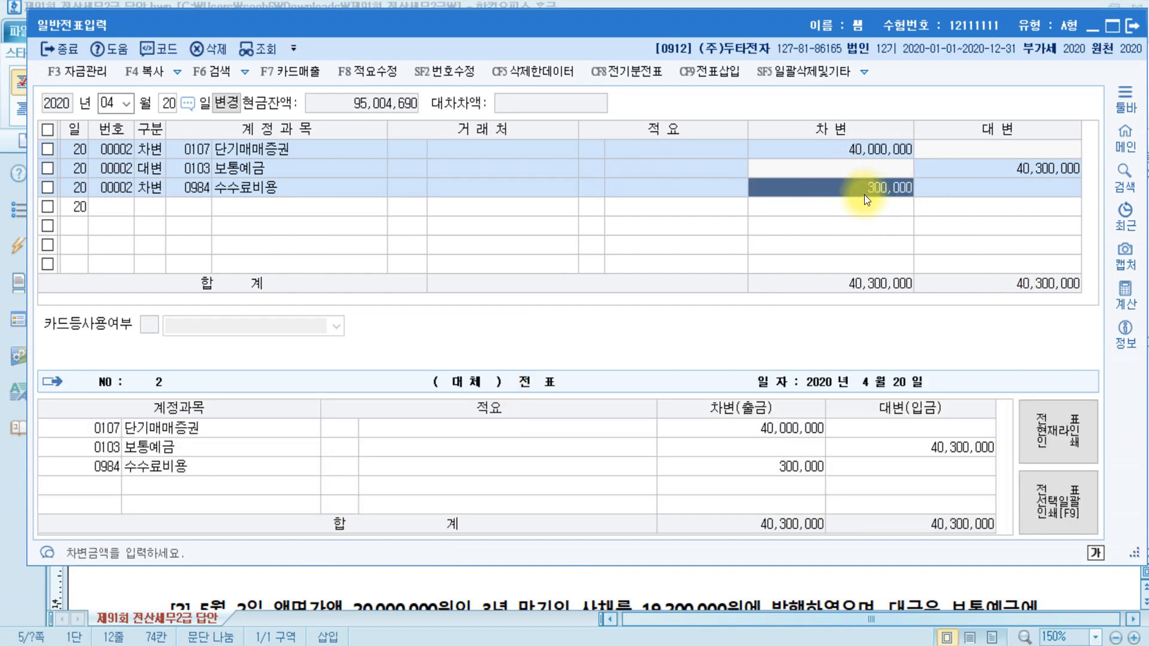
Step: Return to the answer document and review the 5월 2일 bond issue question with its 사채, 보통예금 and 사채할인발행차금 entries
click(1132, 27)
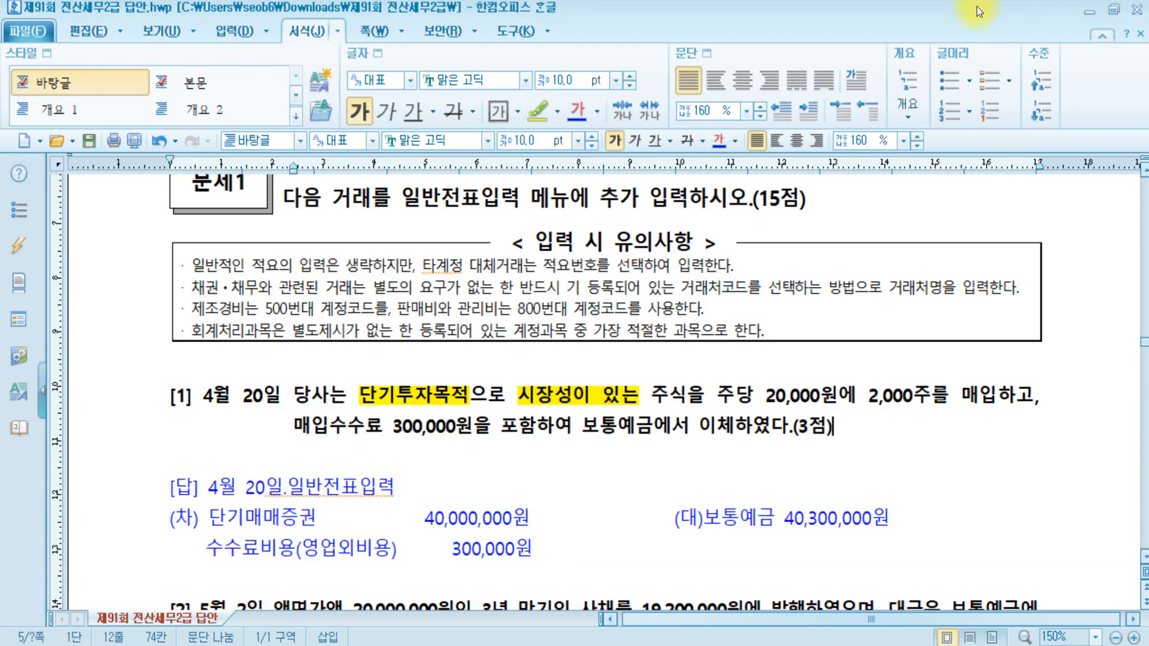
scroll(476, 352, down, 5)
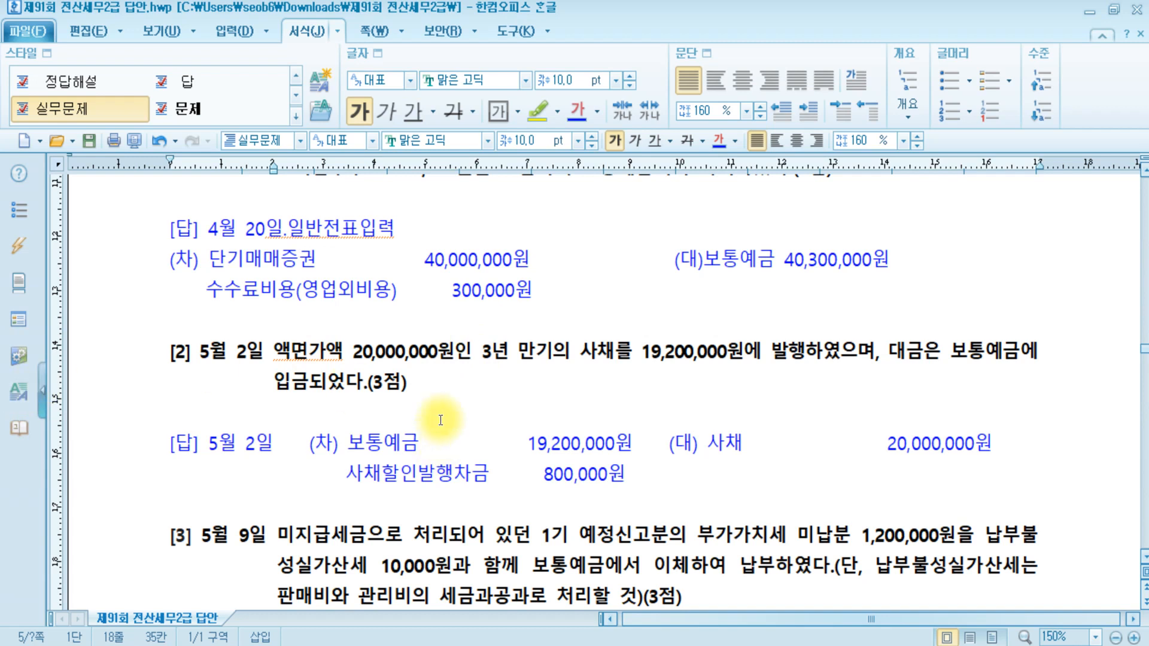
click(541, 374)
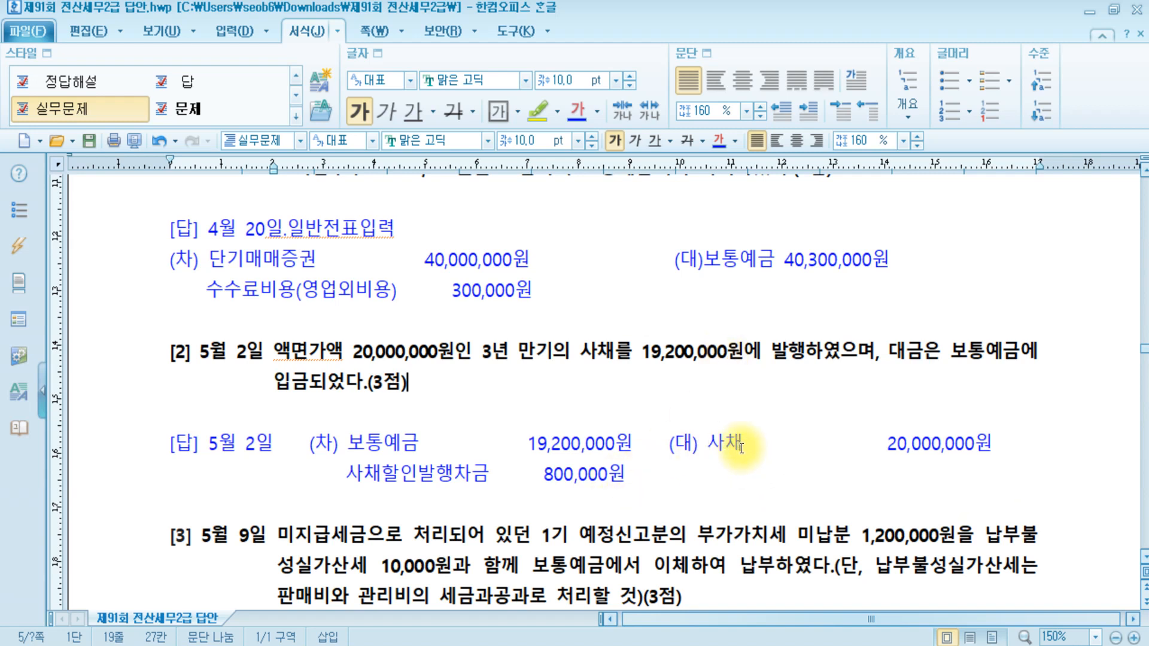
click(982, 432)
drag(874, 450, 1021, 450)
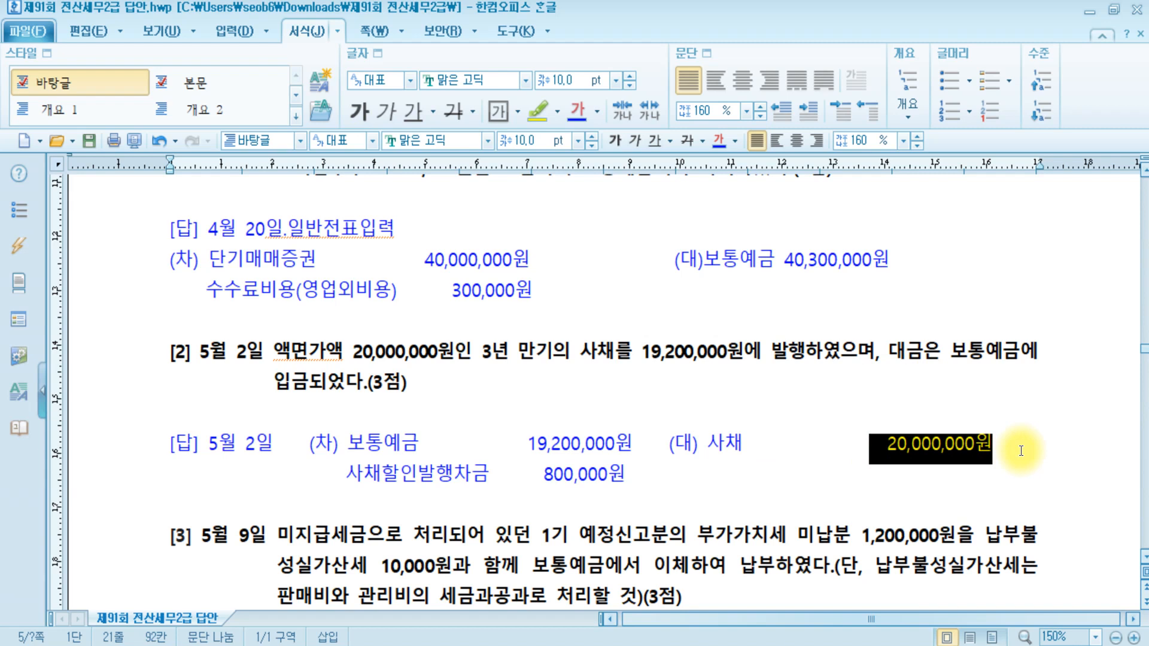
click(1020, 450)
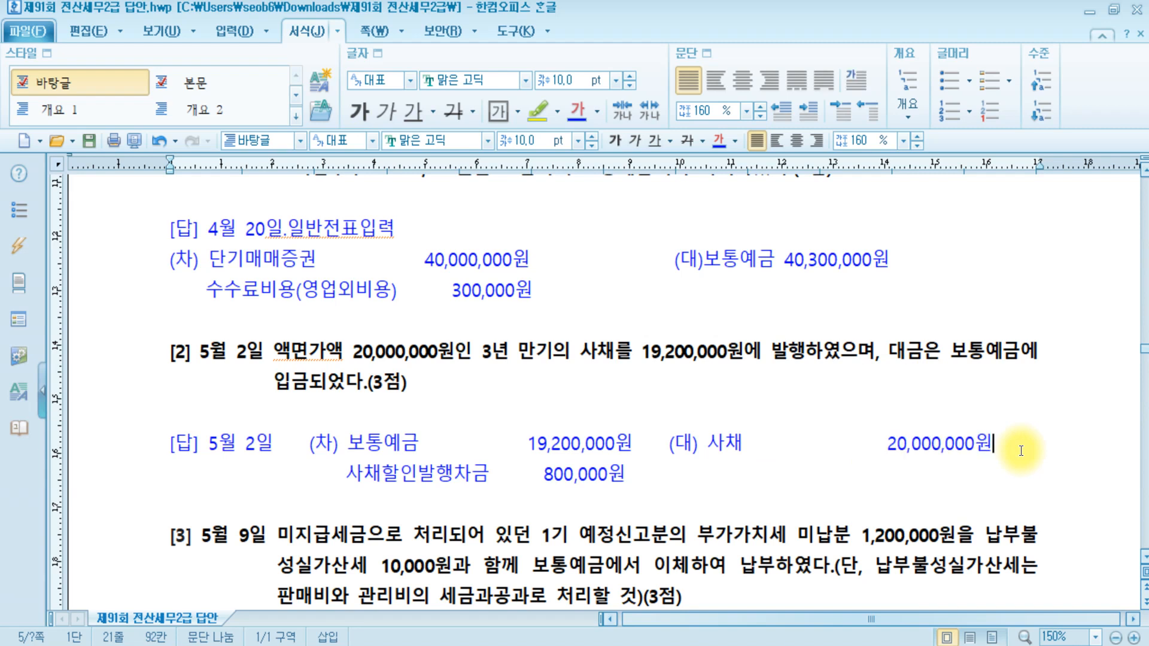
click(348, 443)
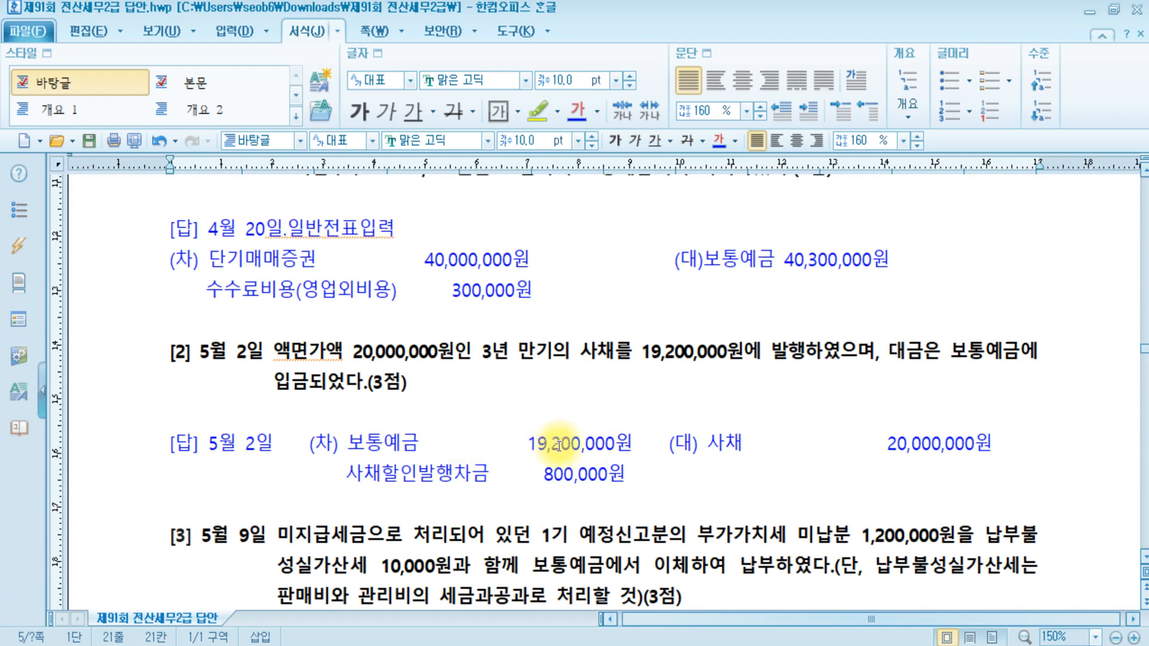
click(646, 476)
drag(381, 474, 401, 475)
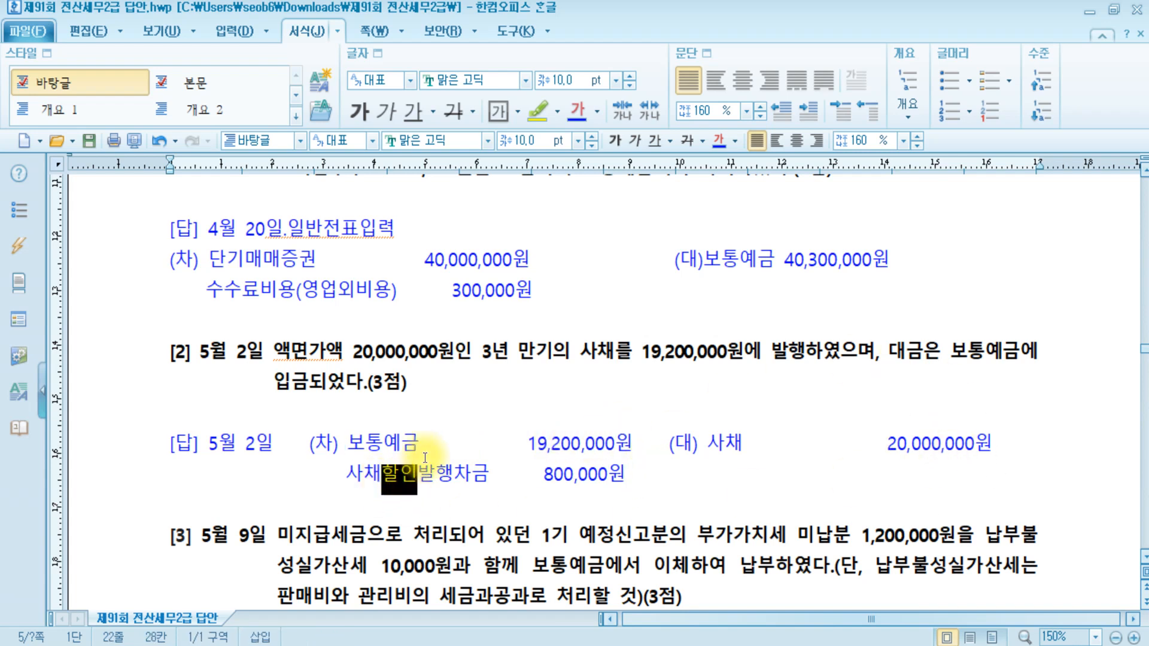
click(661, 470)
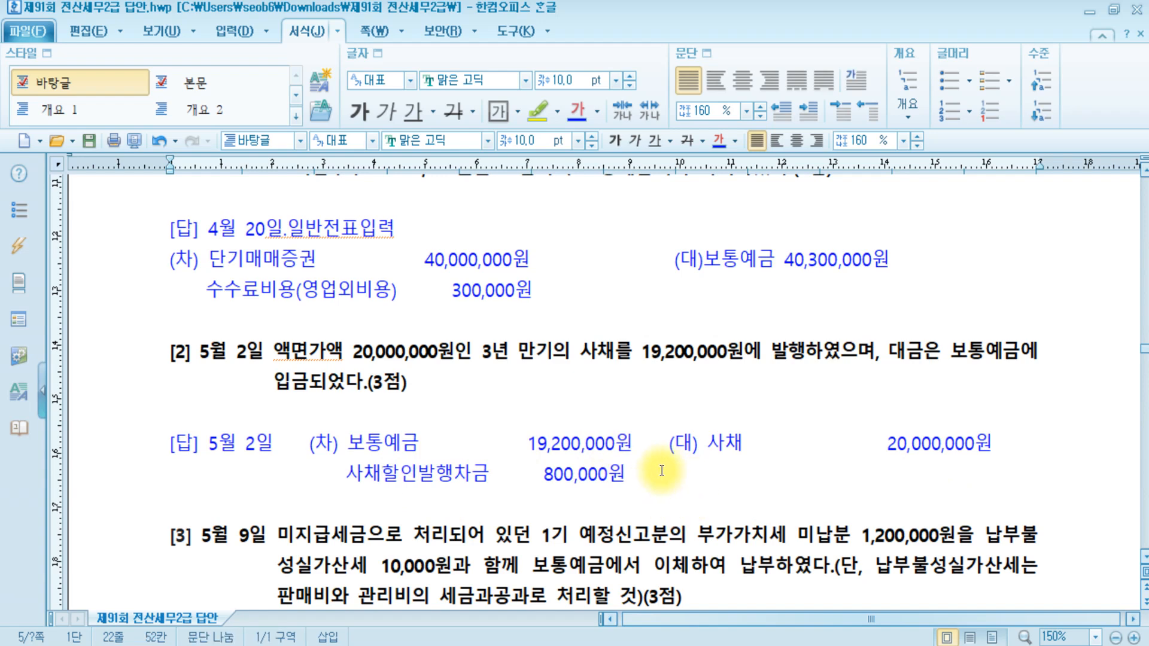
Step: Switch back to KcLep's 일반전표입력 window and change the voucher date to May 2
mouse_move(352, 644)
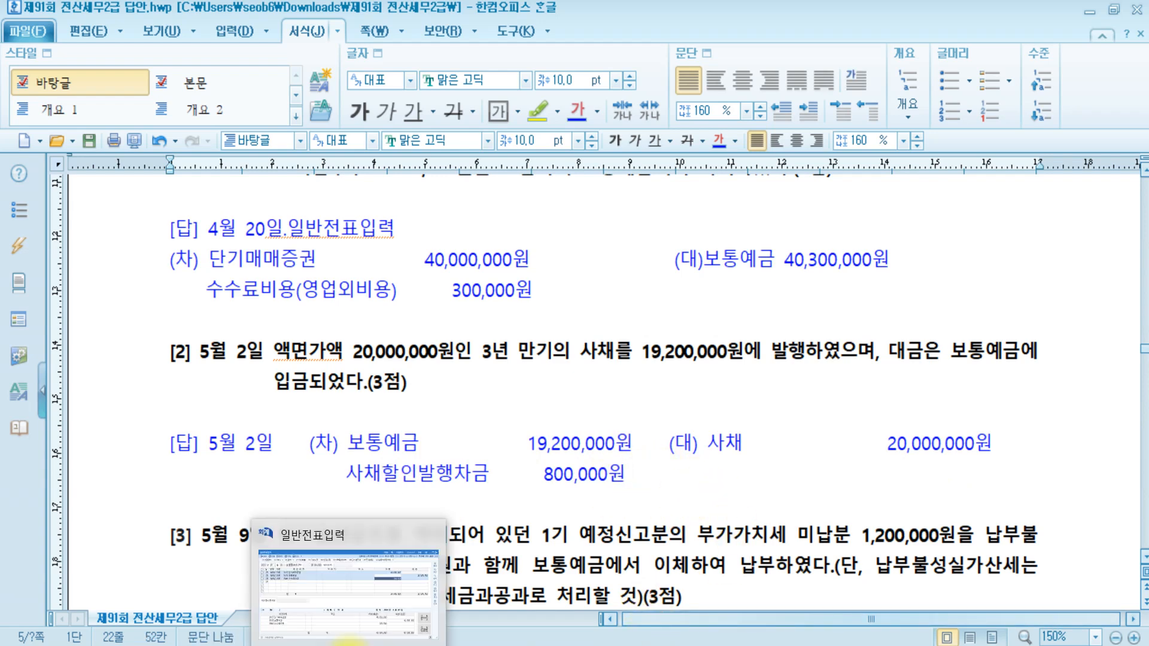
click(349, 566)
key(Escape)
key(Escape)
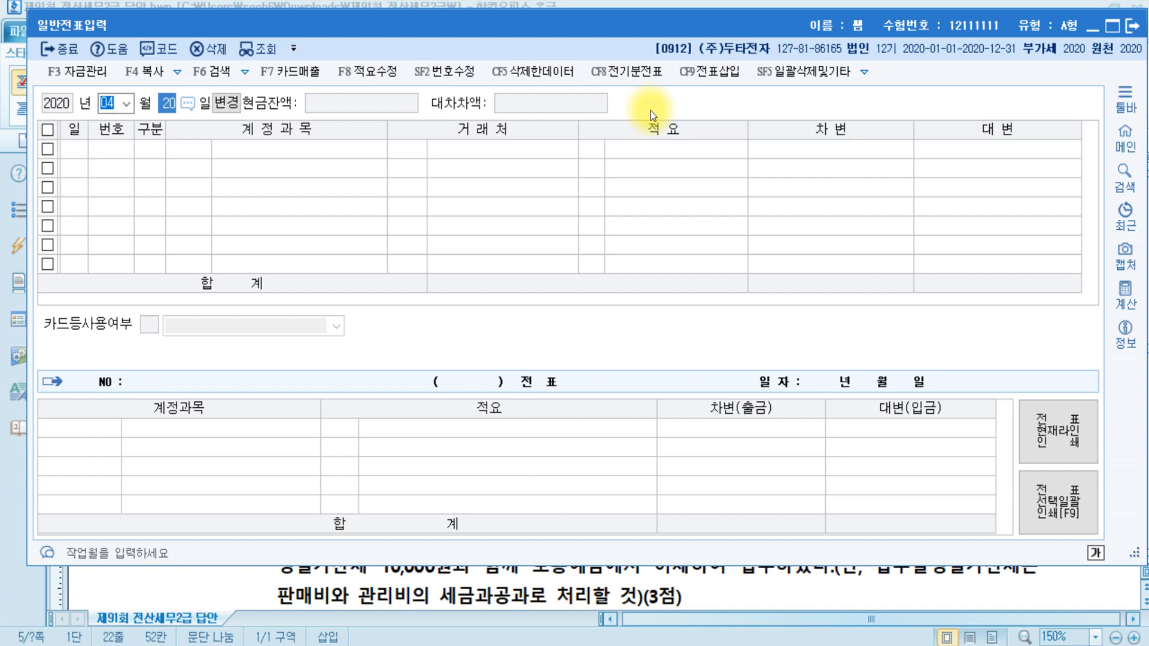
text(5)
key(Return)
text(2)
key(Return)
Step: Enter a credit line (대변) for 0291 사채 with the amount 20,000,000
text(4)
key(Return)
text(291)
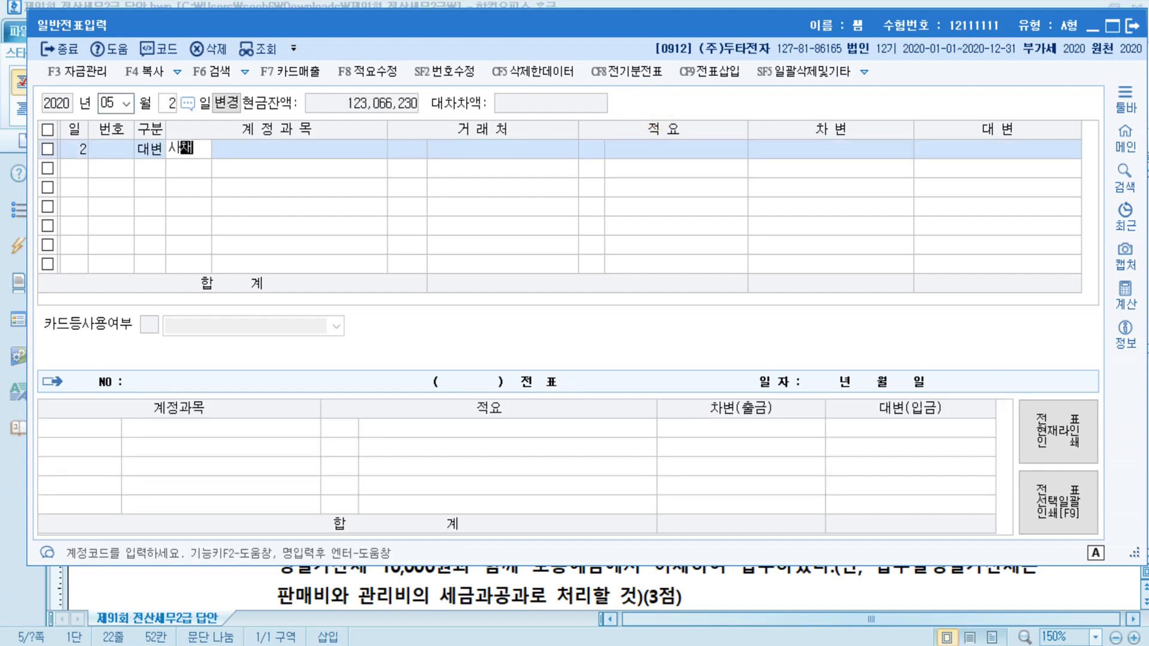
key(Return)
key(Return)
key(Return)
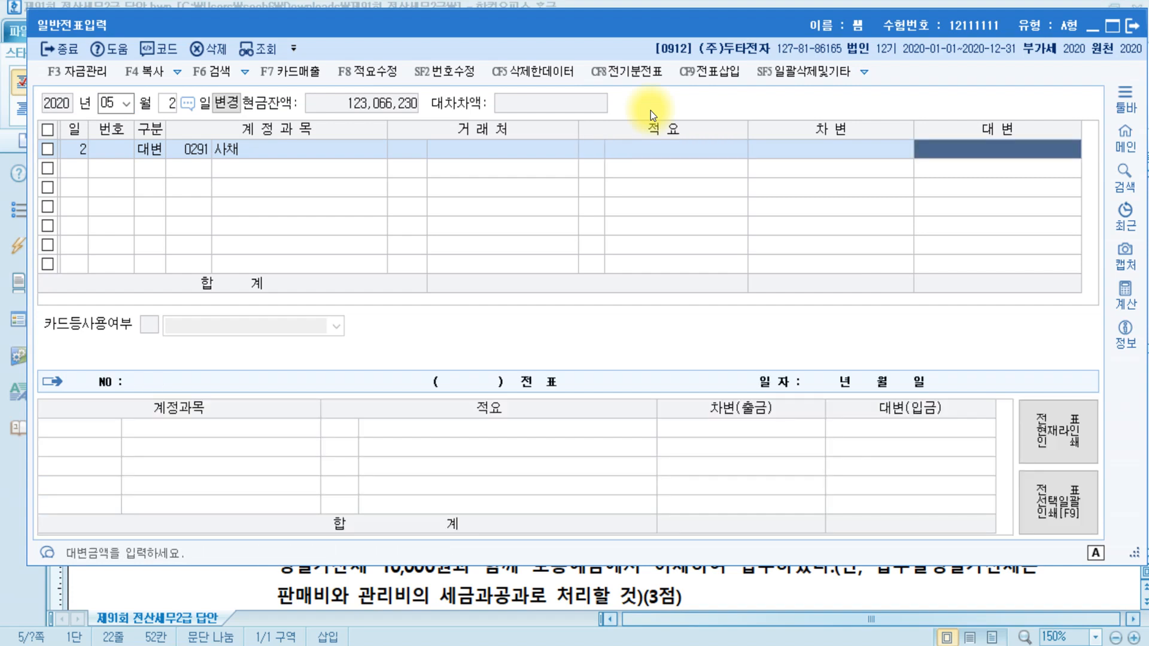
text(20000000)
key(Return)
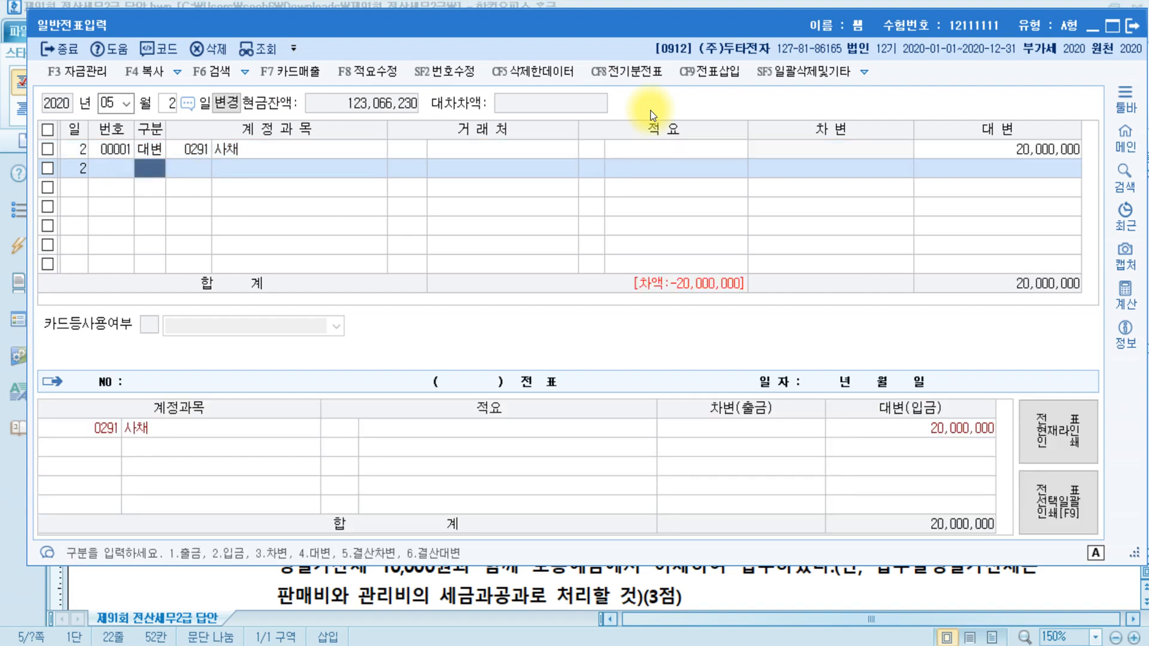
Step: Add a debit line (차변) for 0103 보통예금 to the May 2 voucher with the amount 19,200,000
text(3)
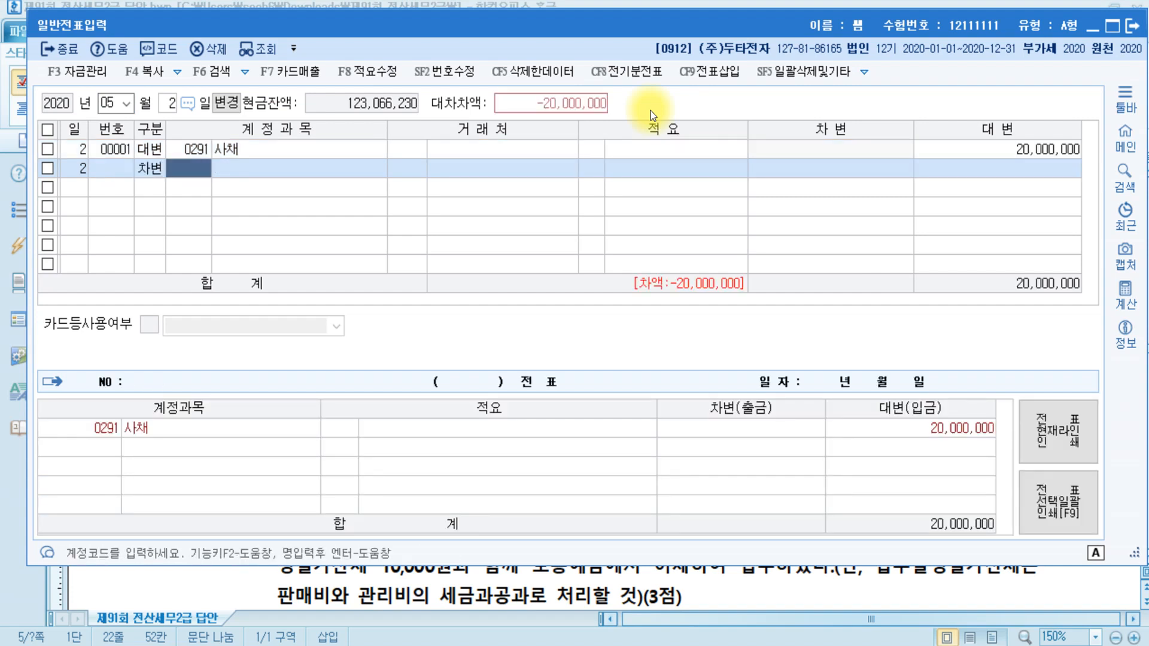
text(보통)
key(Return)
key(Return)
key(Return)
key(Return)
key(Return)
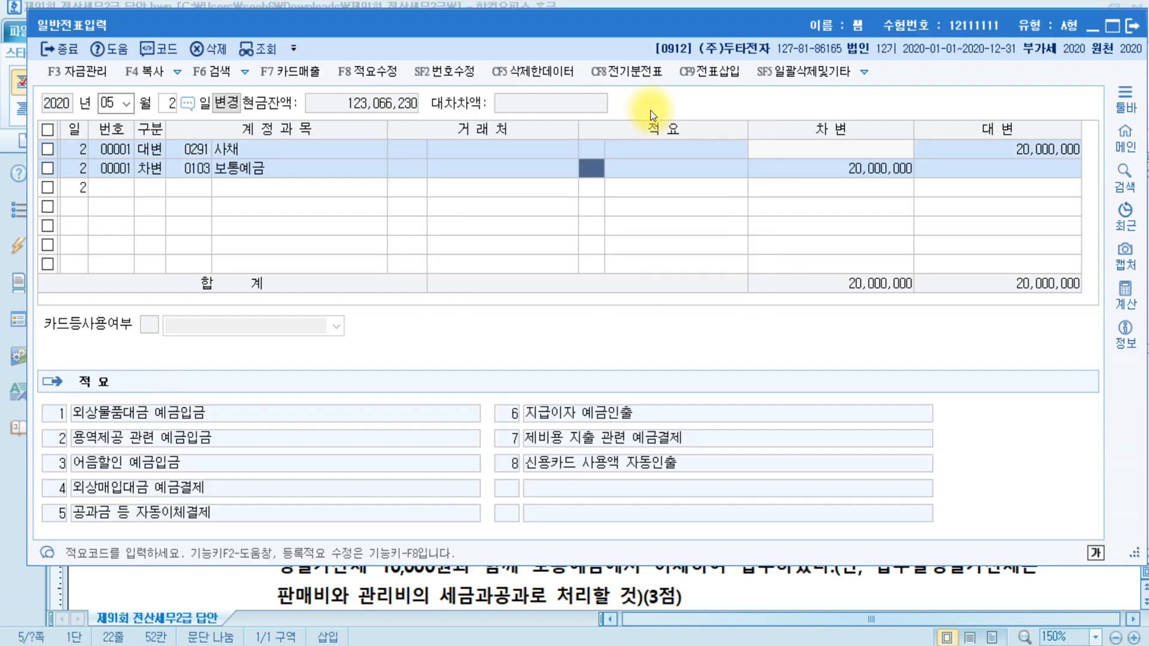
text(19,200,)
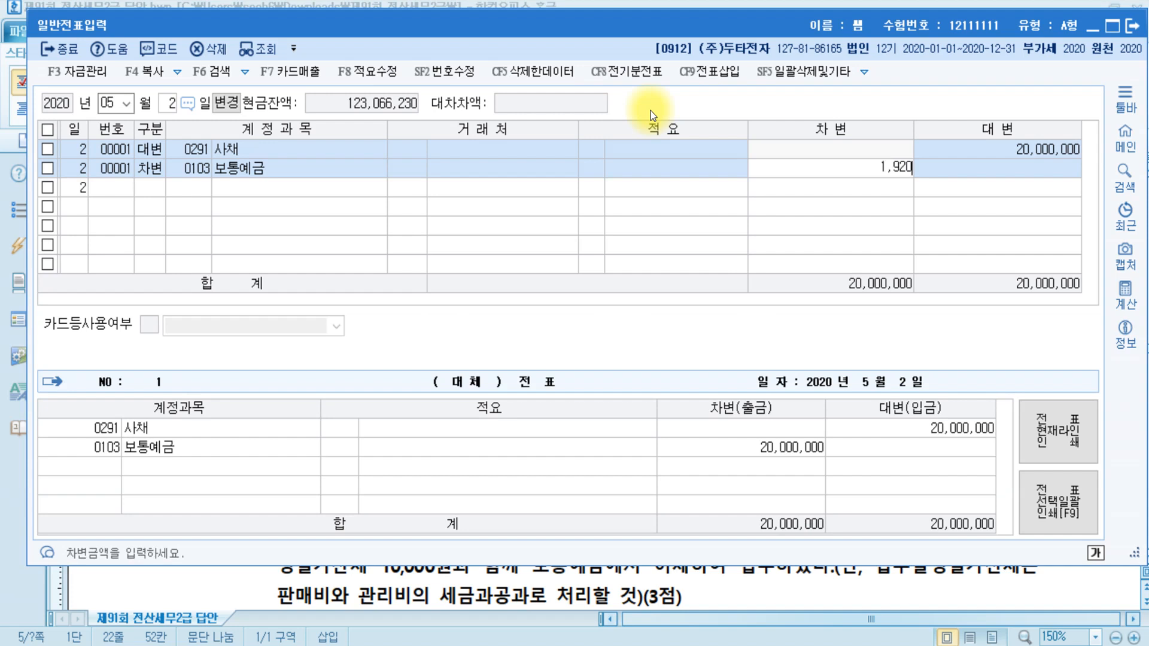
text(000)
key(Return)
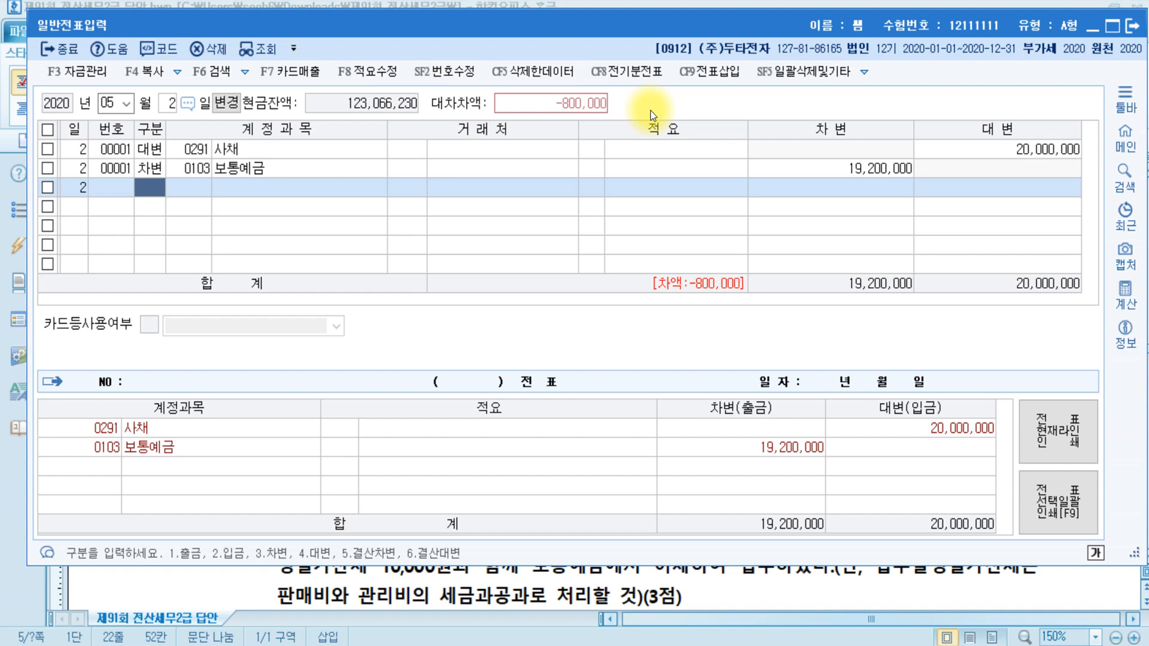
Step: Add a debit line (차변) for 0292 사채할인발행차금 with the amount 800,000
text(3)
text(사채)
key(Return)
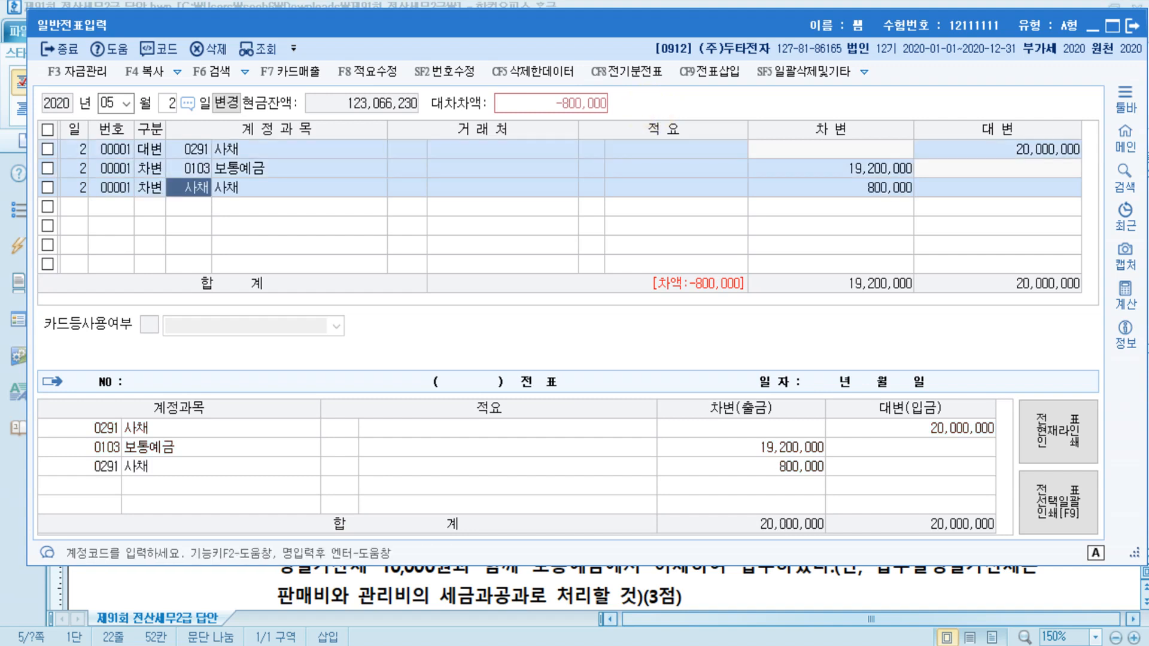
key(Left)
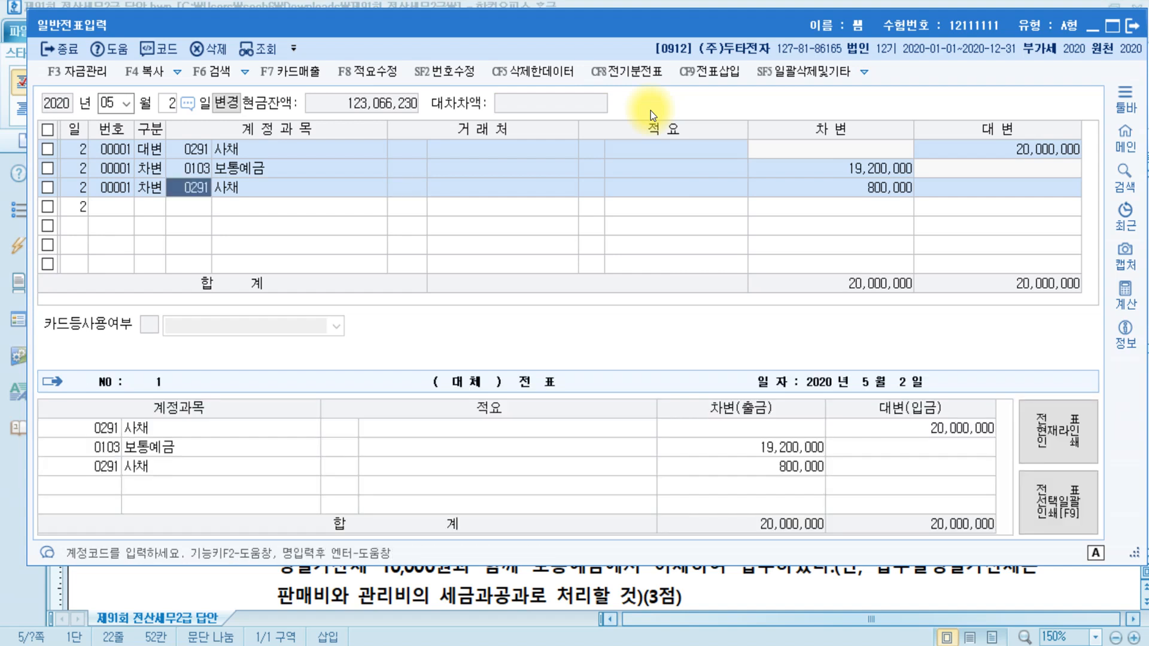
text(사채)
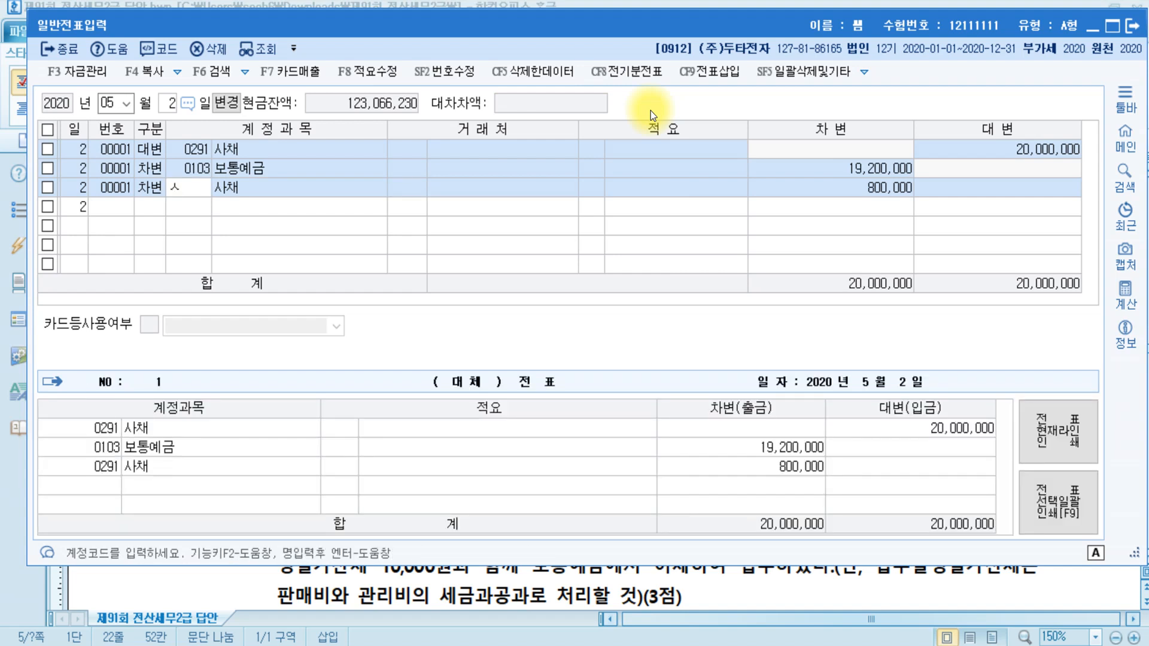
text(할)
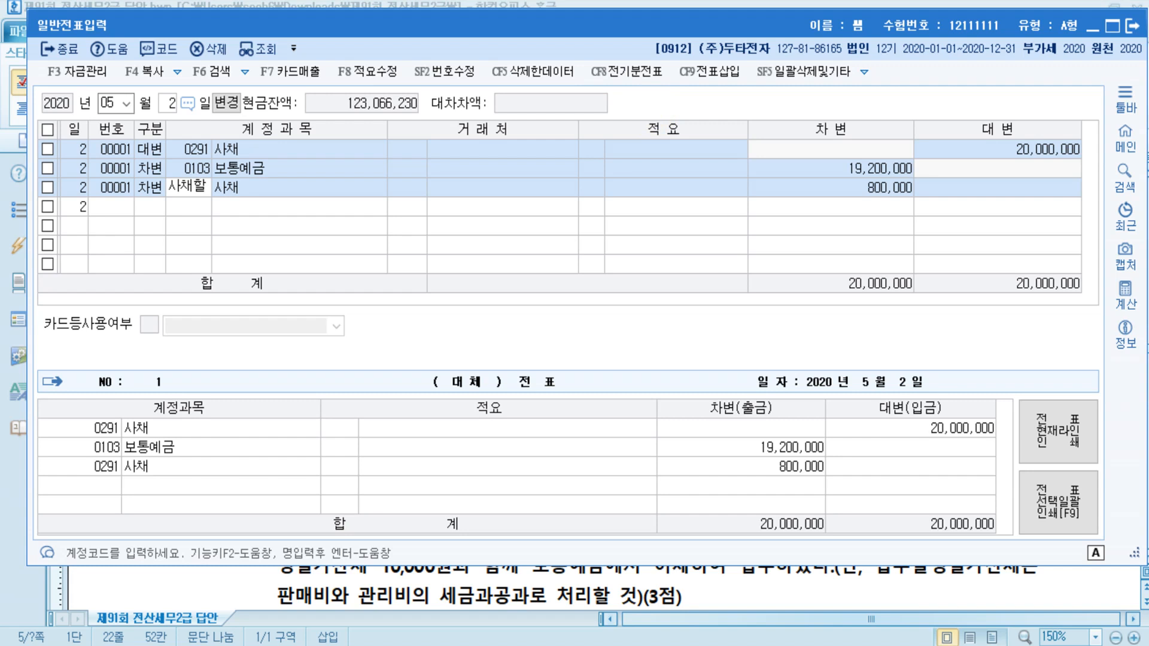
key(Return)
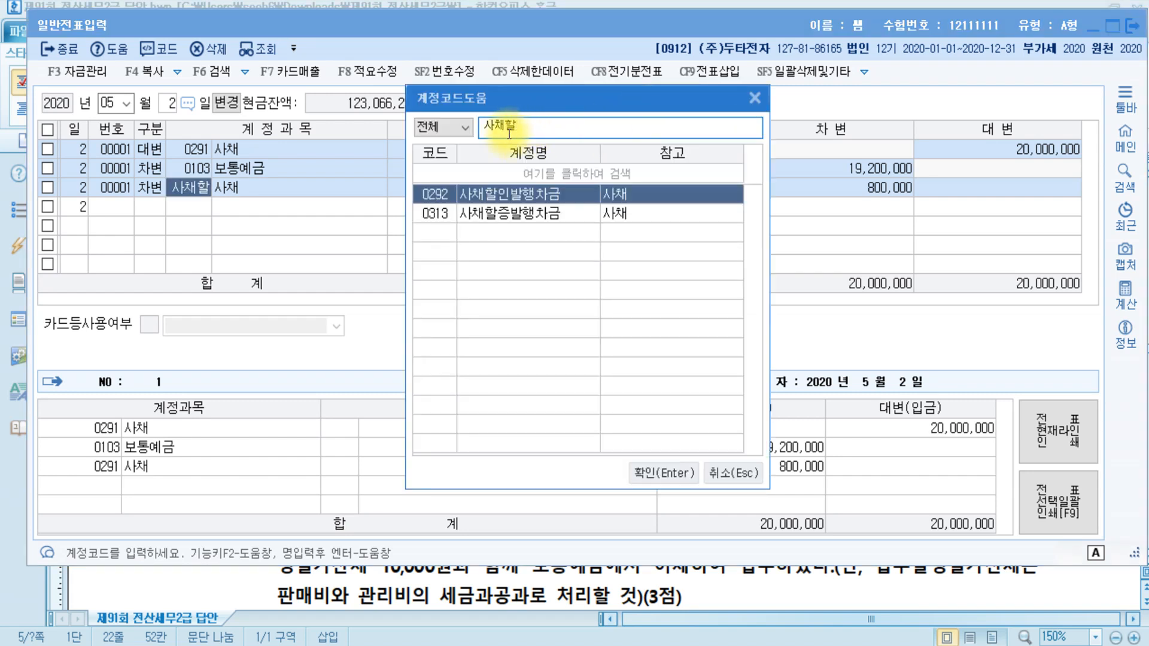
double_click(547, 196)
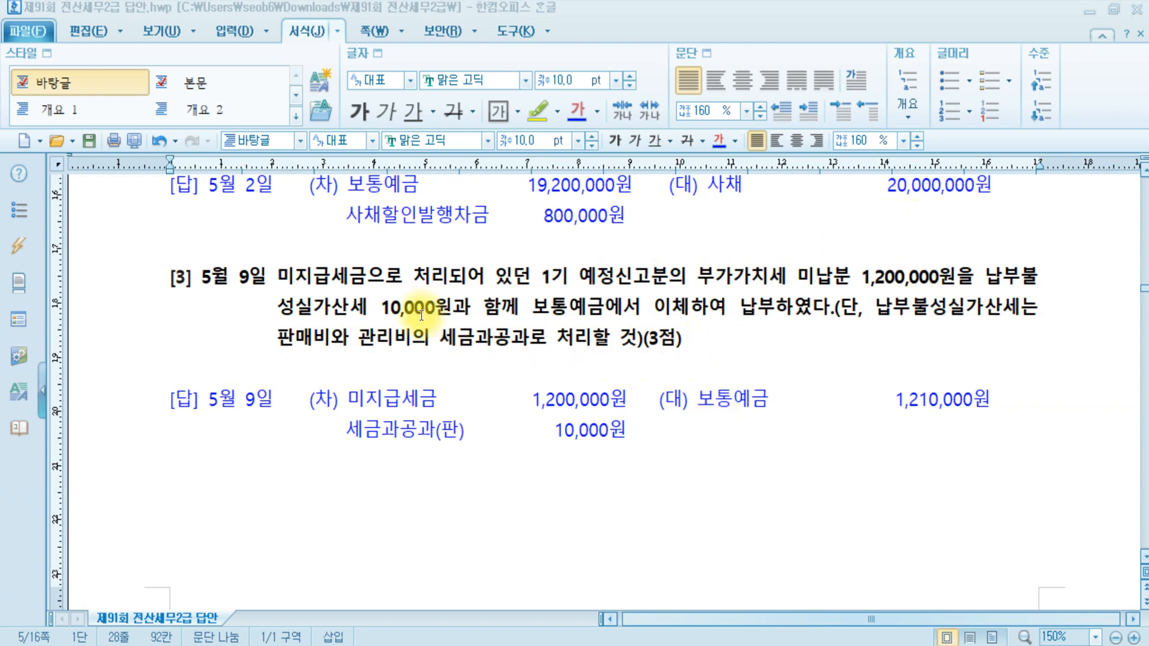
Step: Review the 5월 9일 VAT payment question in the answer document with its 보통예금, 미지급세금 and 세금과공과(판) entries
click(876, 399)
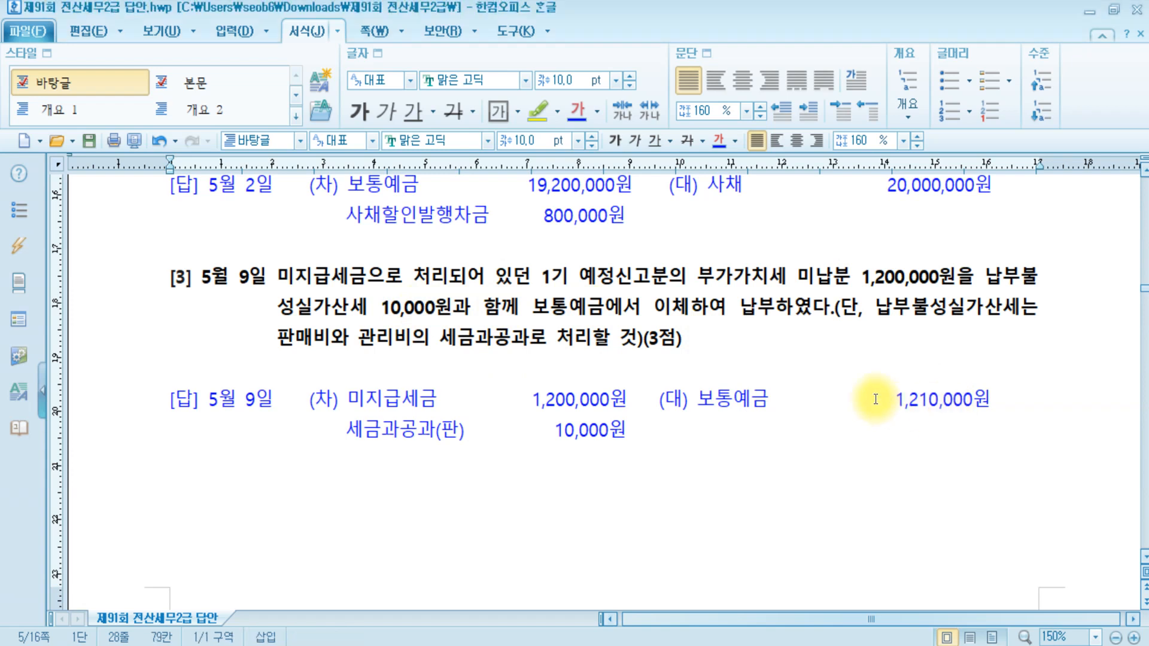
drag(875, 400, 1042, 399)
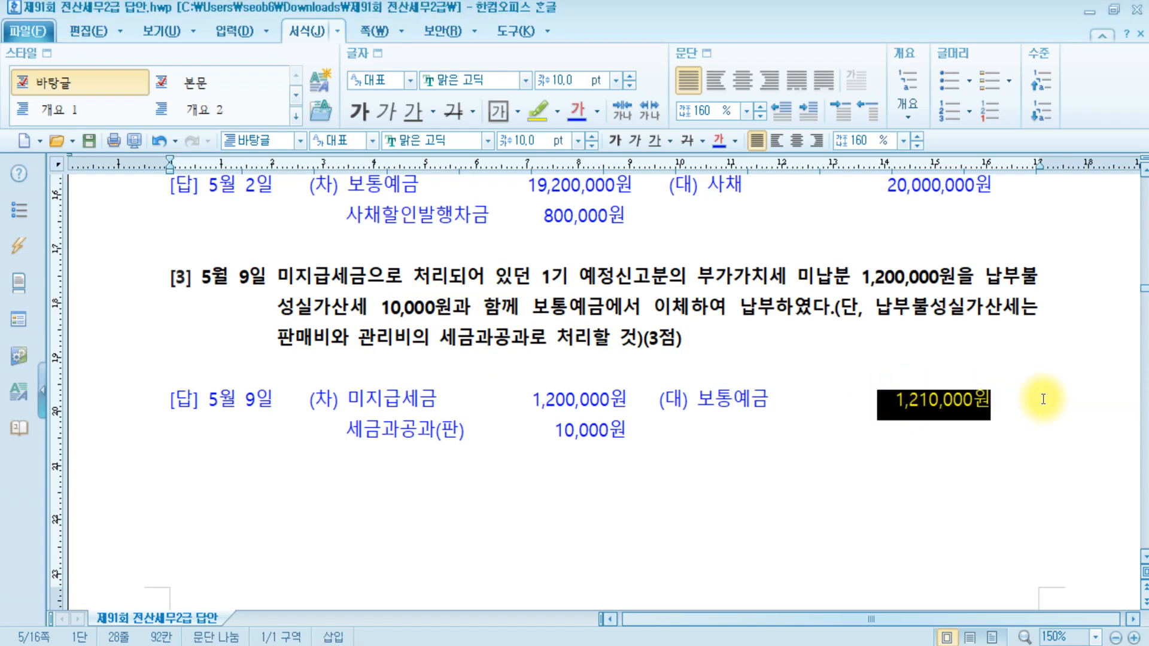
click(1042, 399)
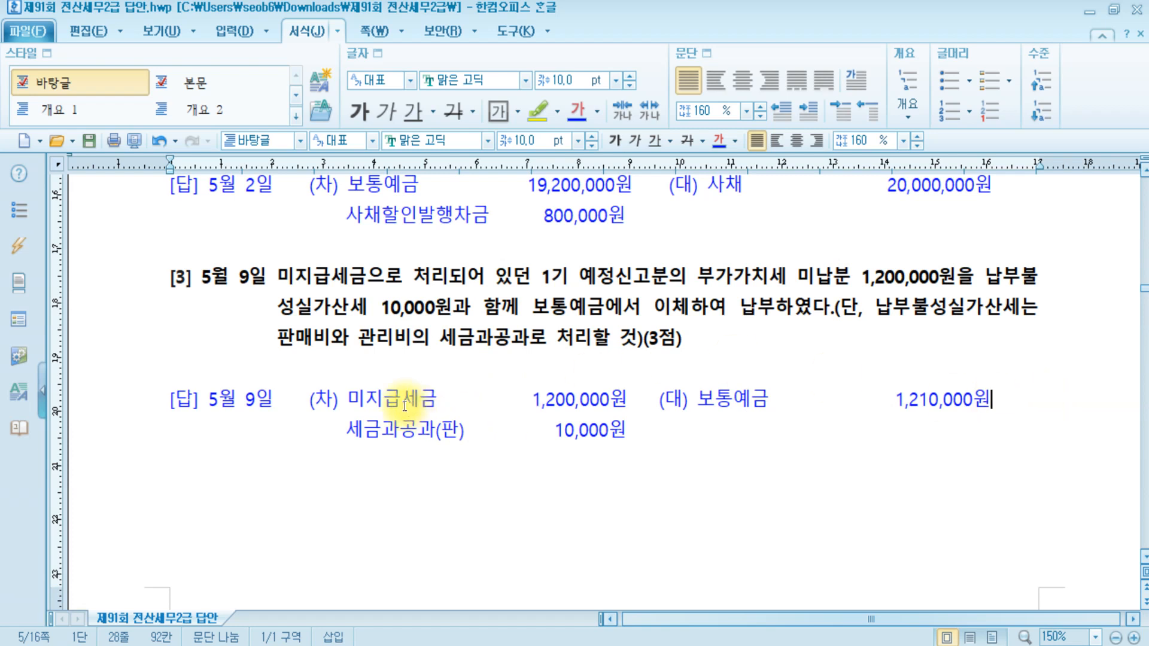
drag(267, 277, 372, 272)
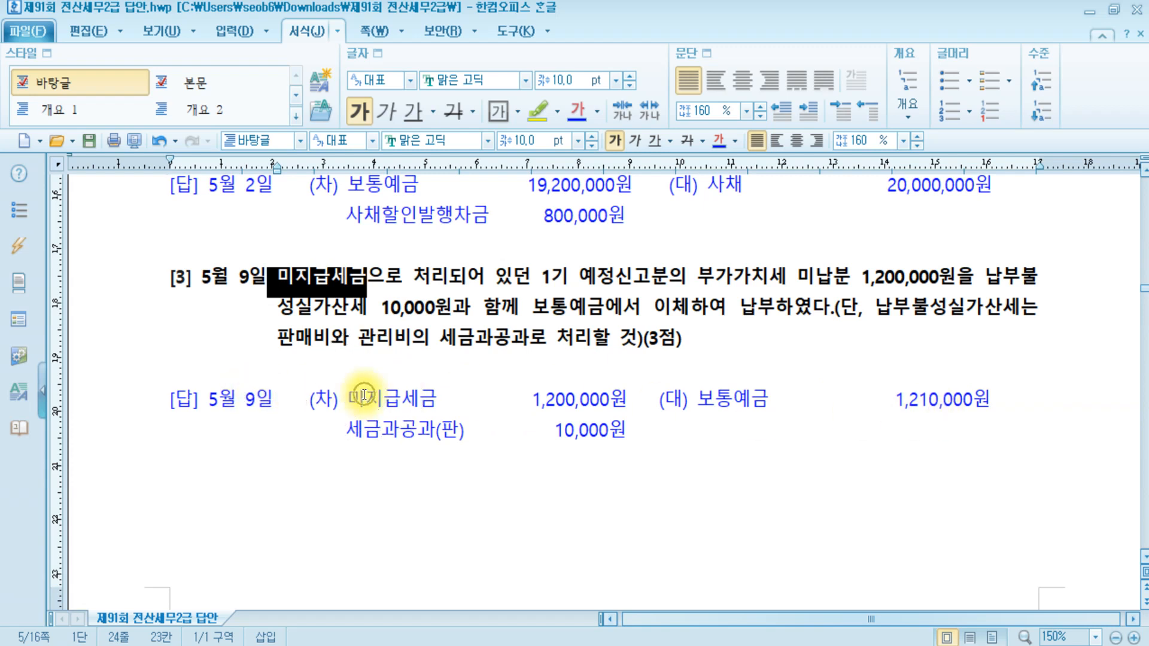
click(627, 398)
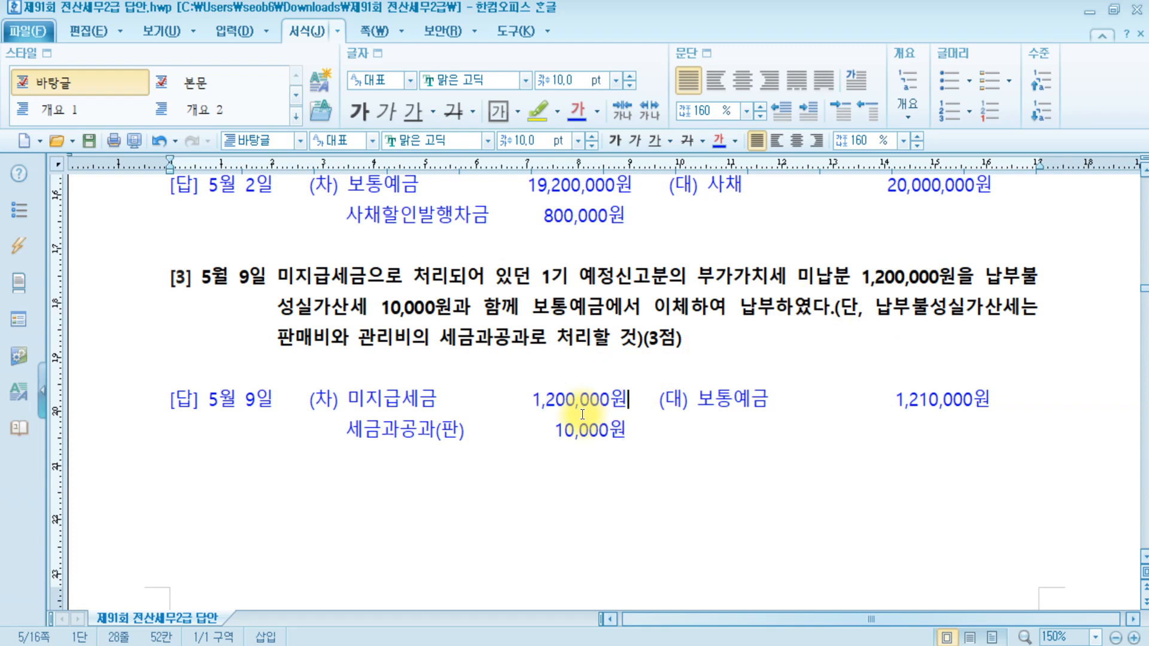
drag(533, 428, 647, 429)
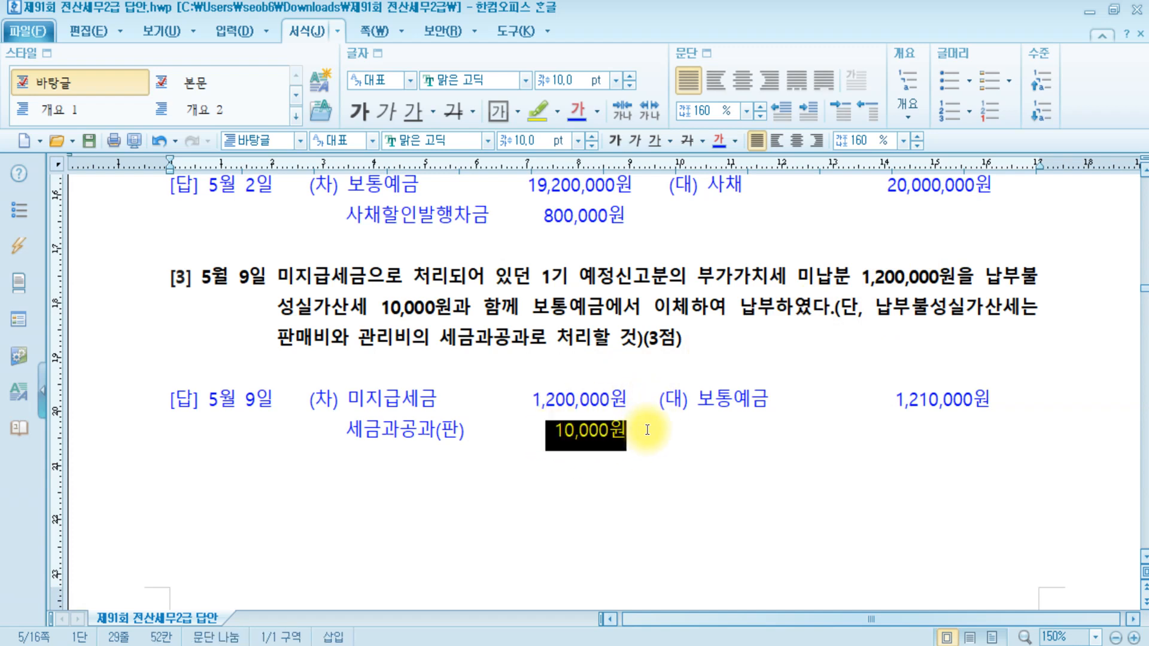
click(466, 336)
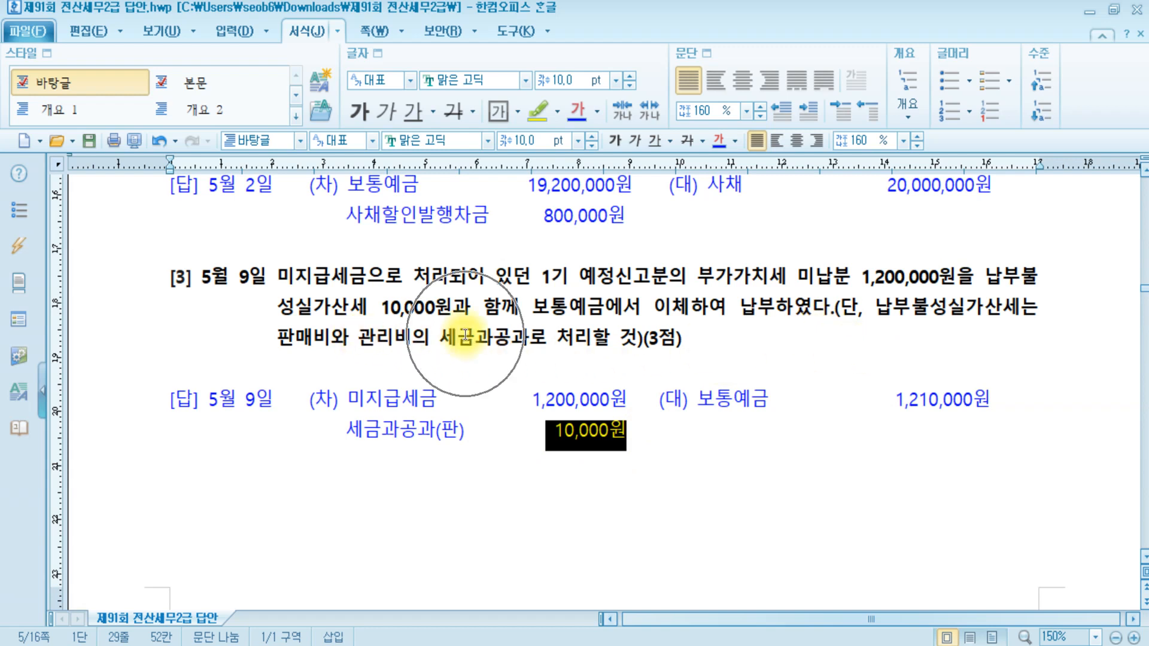
click(372, 424)
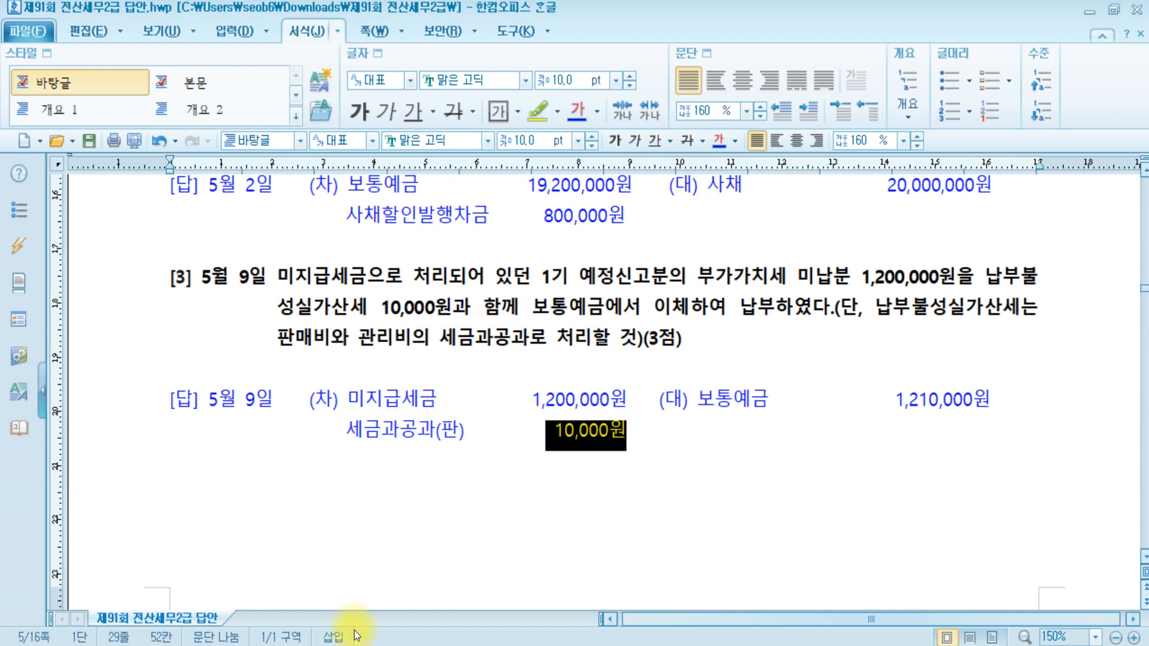
Step: Switch back to KcLep's 일반전표입력 window and change the voucher date to May 9
click(339, 645)
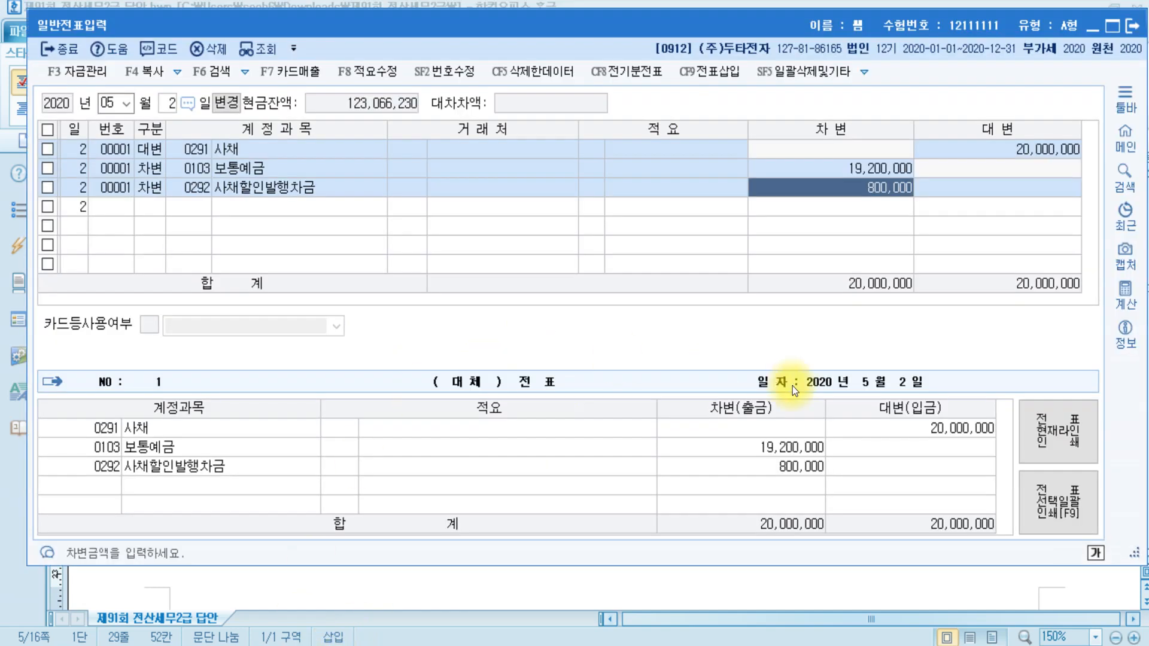
click(285, 645)
click(285, 645)
key(Escape)
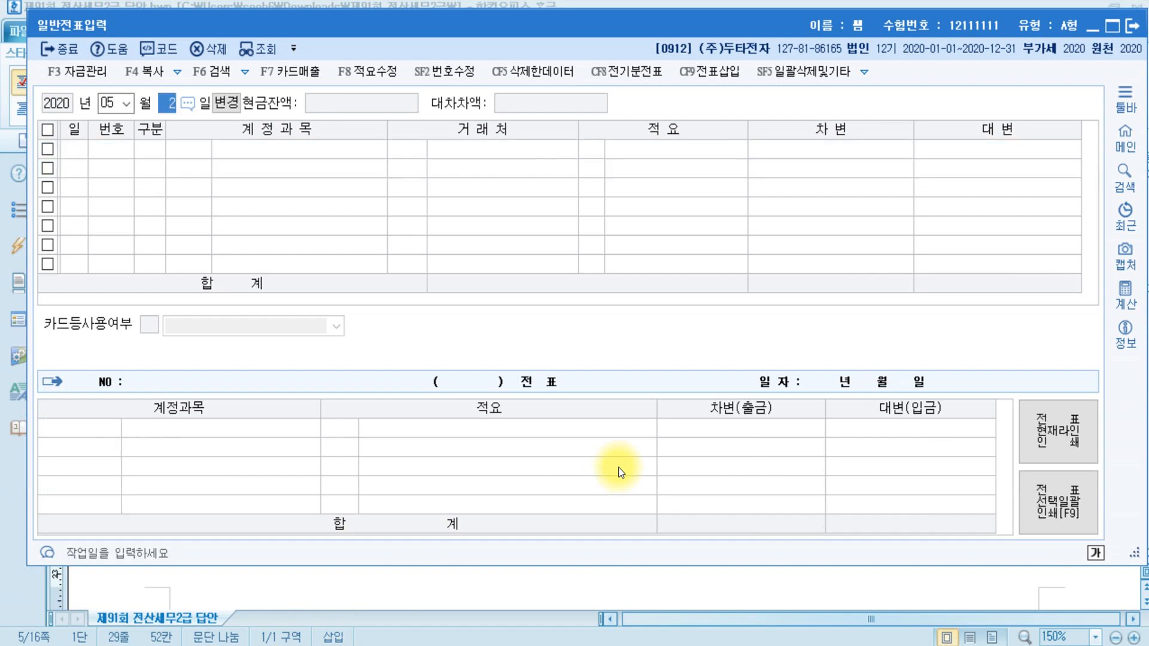
text(9)
key(Return)
Step: Enter a credit line (대변) for 0103 보통예금 with the amount 1,210,000
text(4)
key(Return)
text(보통)
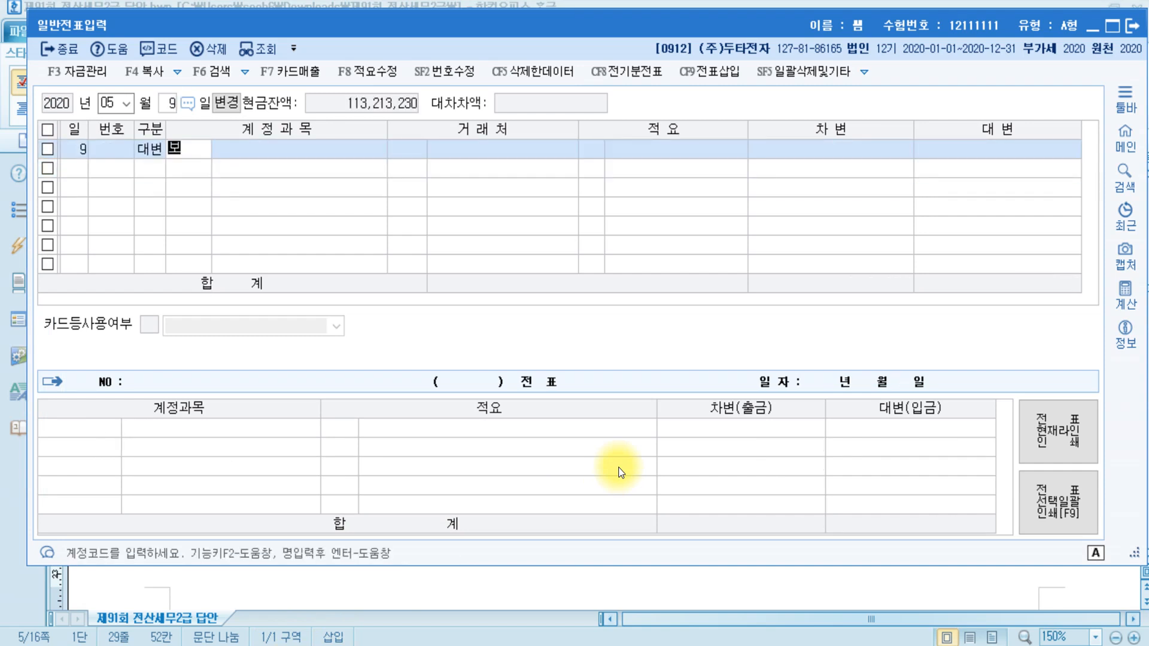
key(Return)
key(Return)
key(Return)
key(Return)
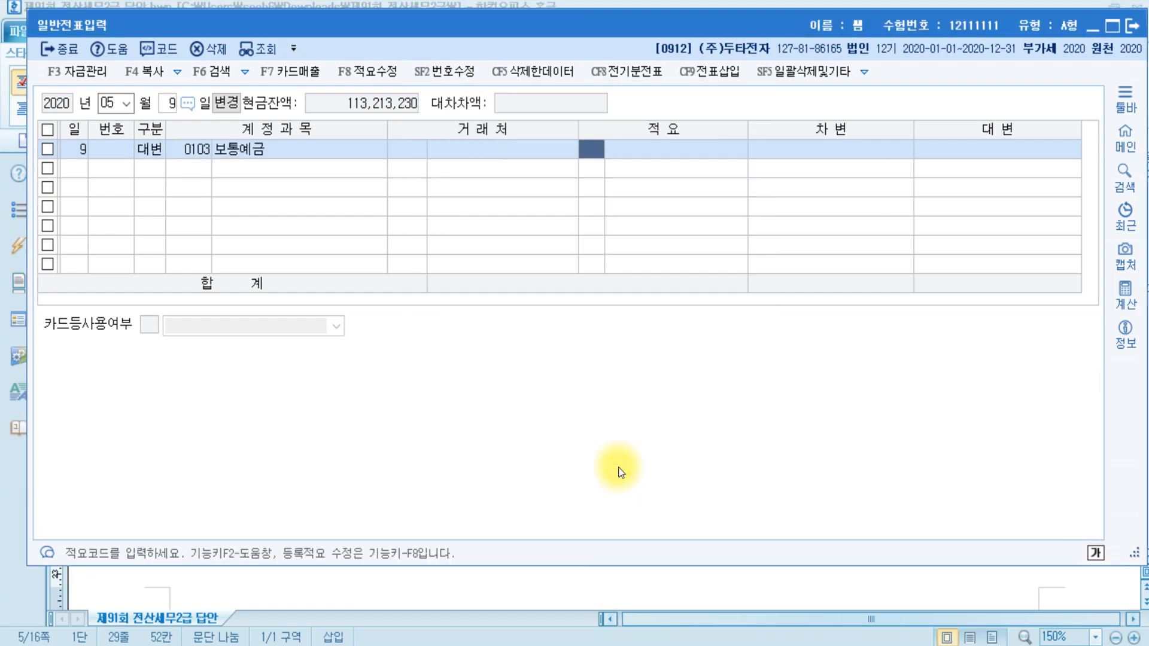
text(1,210,000)
key(Return)
Step: Add a debit line (차변) for 0261 미지급세금 with the amount 1,200,000
text(3)
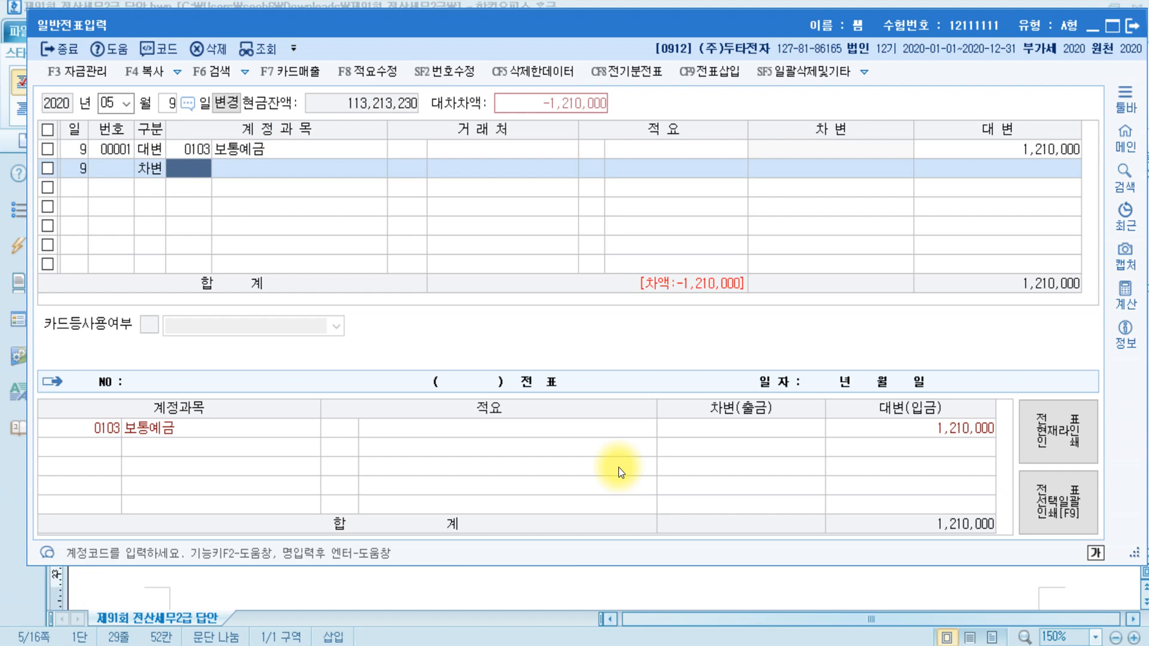
key(Hangul)
text(미지)
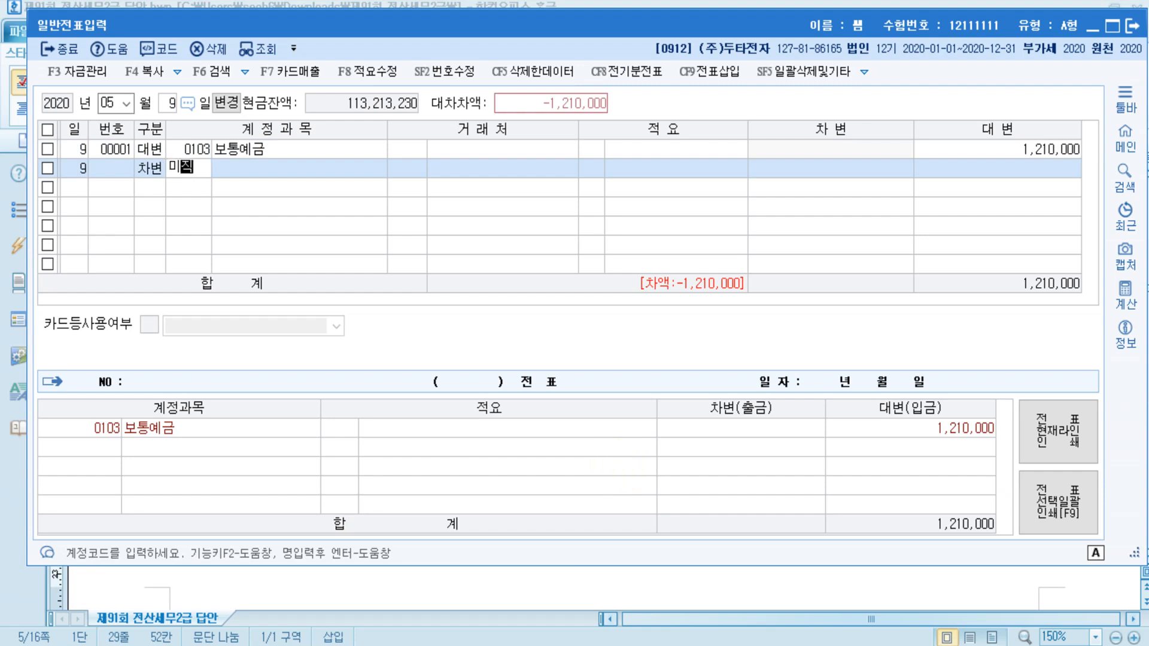
text(급)
key(Return)
key(Down)
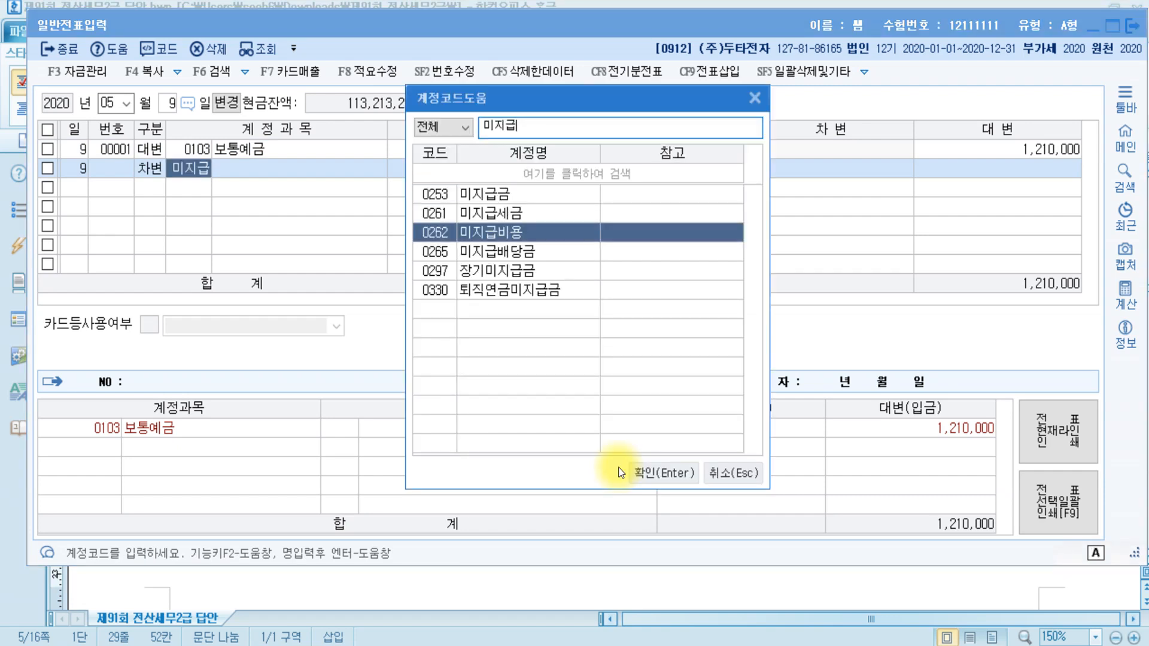
key(Return)
key(Return)
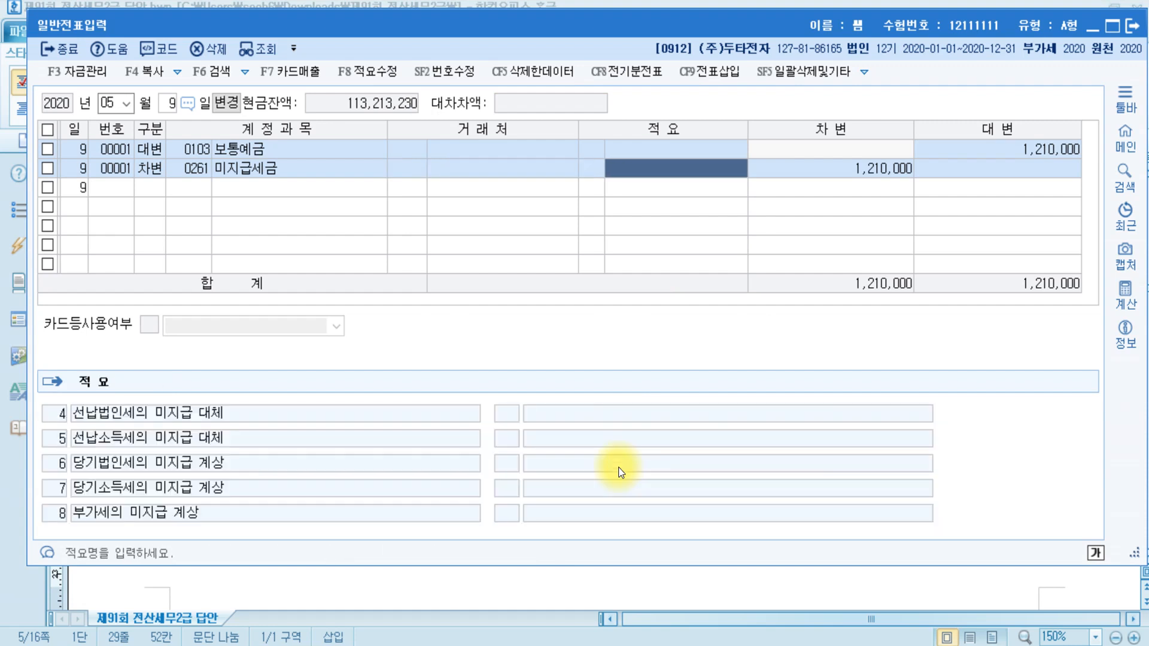
key(Return)
text(1200000)
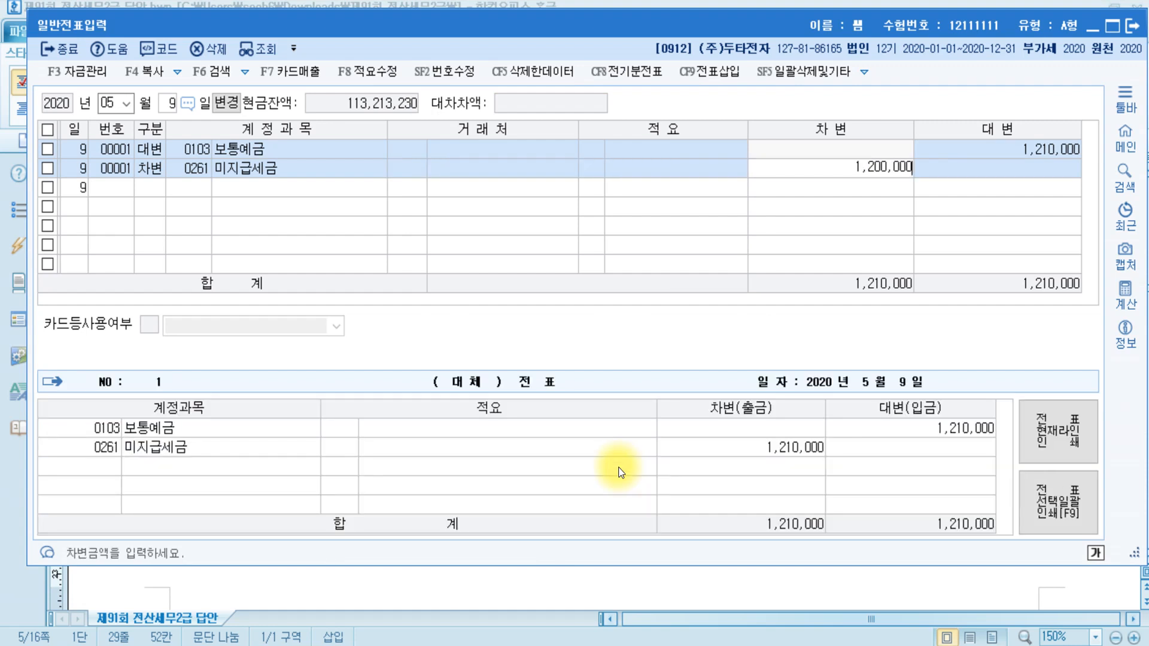
key(Return)
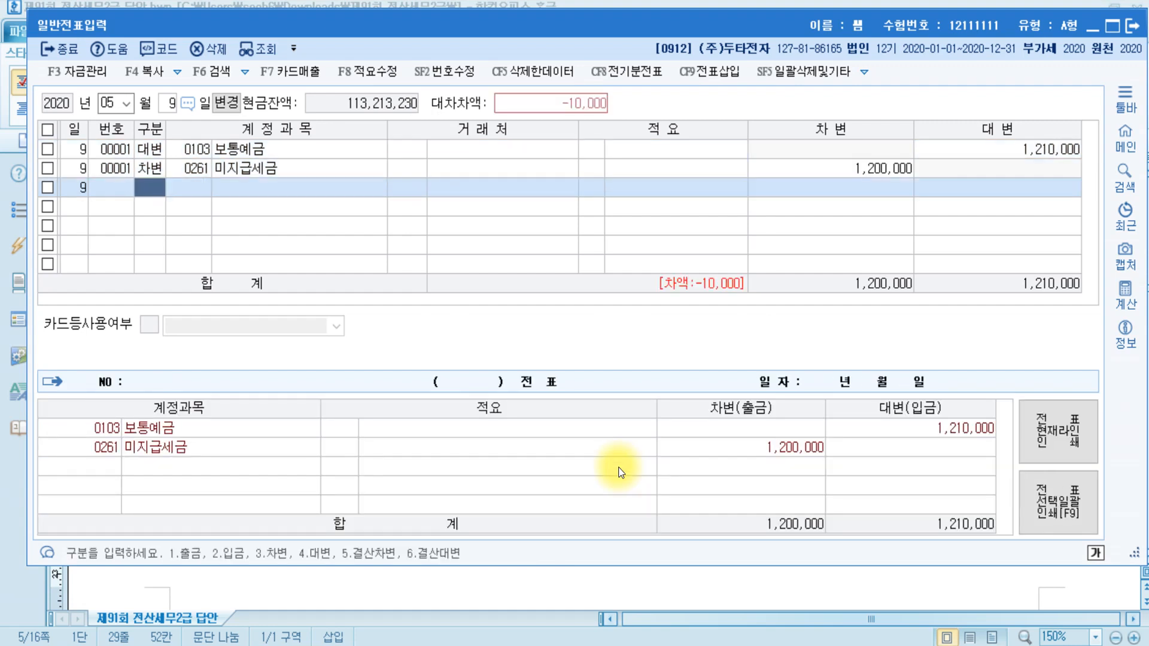
Step: Add a debit line (차변) for the 판매관리비 account 0817 세금과공과 with the amount 10,000
text(3)
key(Return)
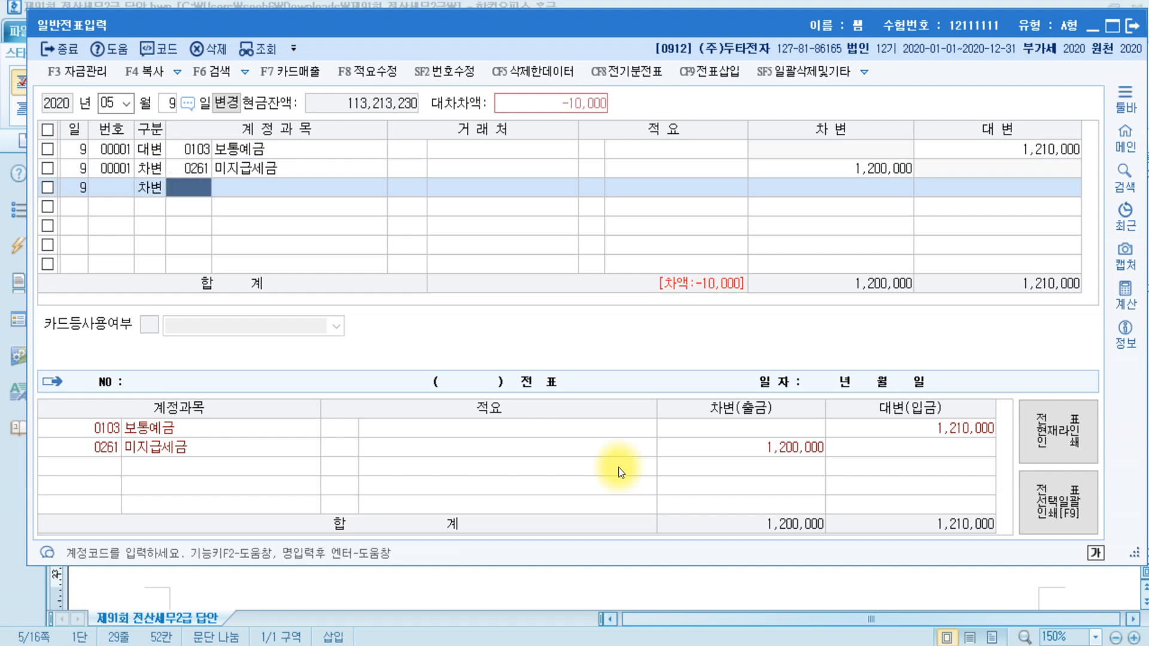
text(세금)
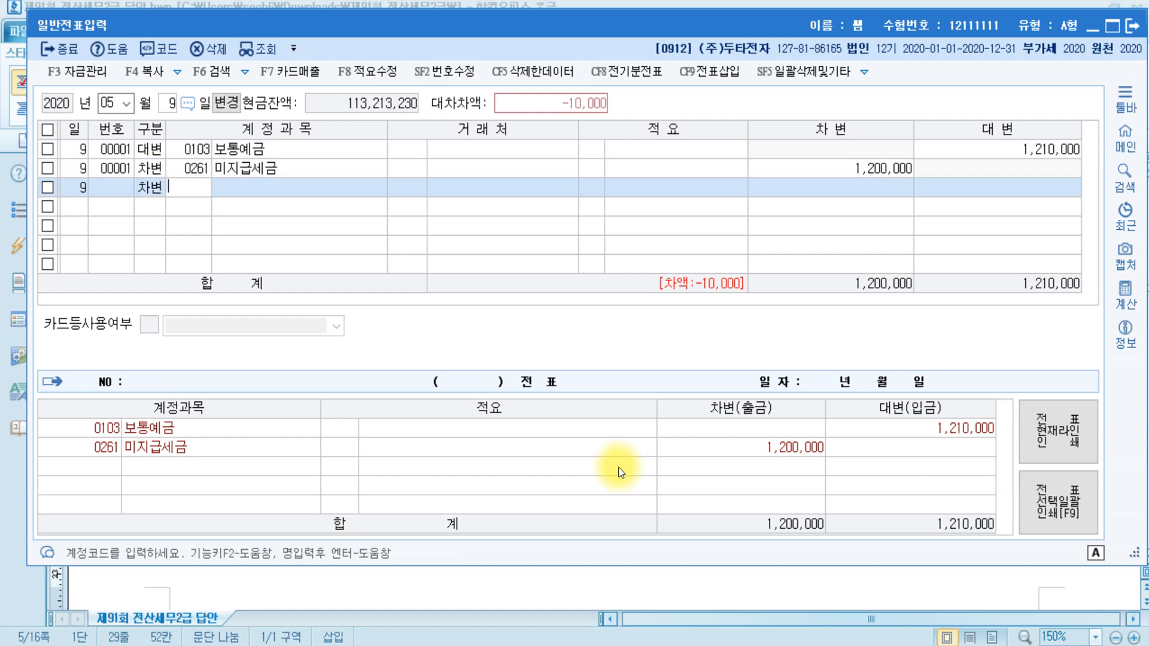
key(Return)
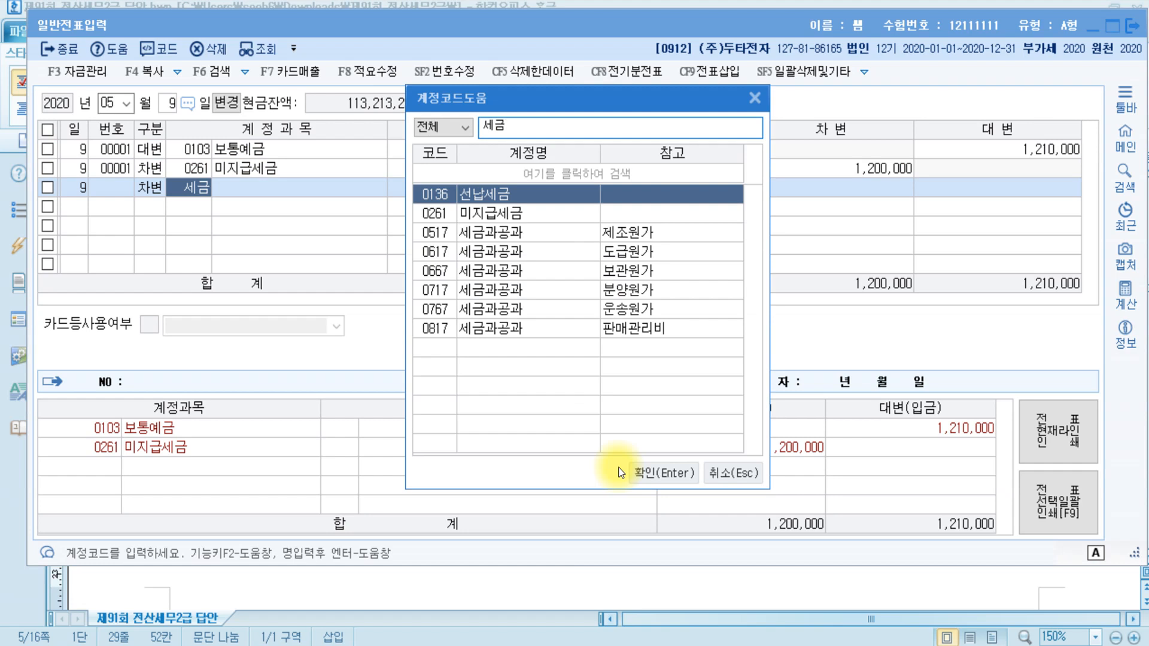
key(Down)
key(Down)
key(Down)
key(Down)
key(Down)
key(Down)
key(Down)
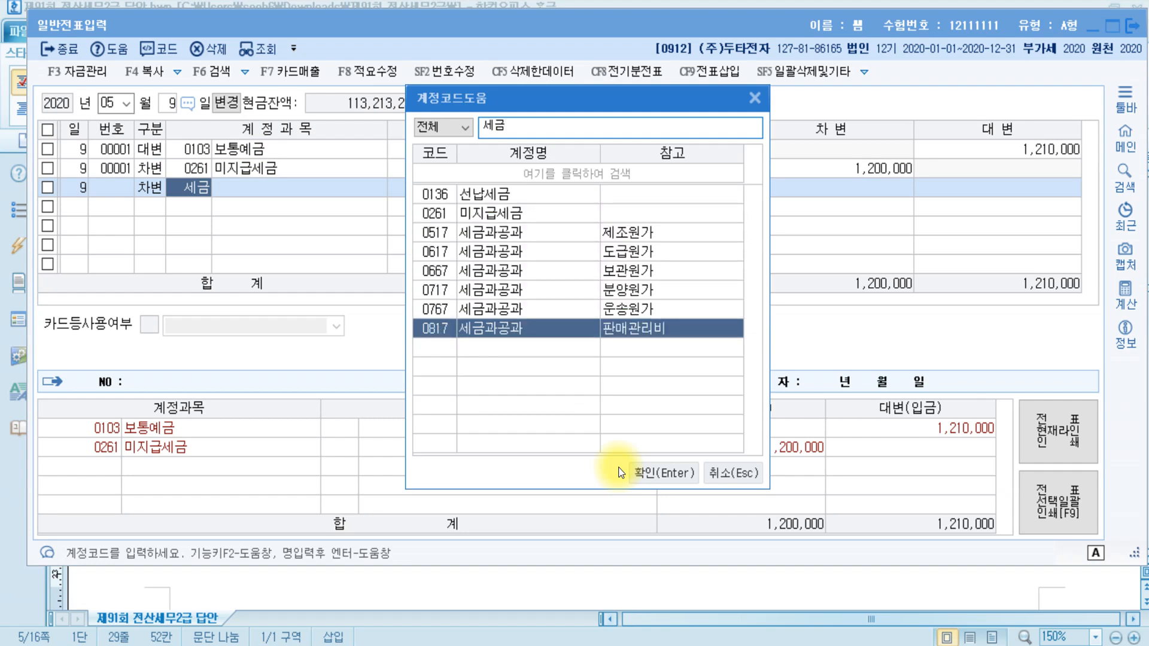
key(Return)
key(Return)
key(Return)
key(Return)
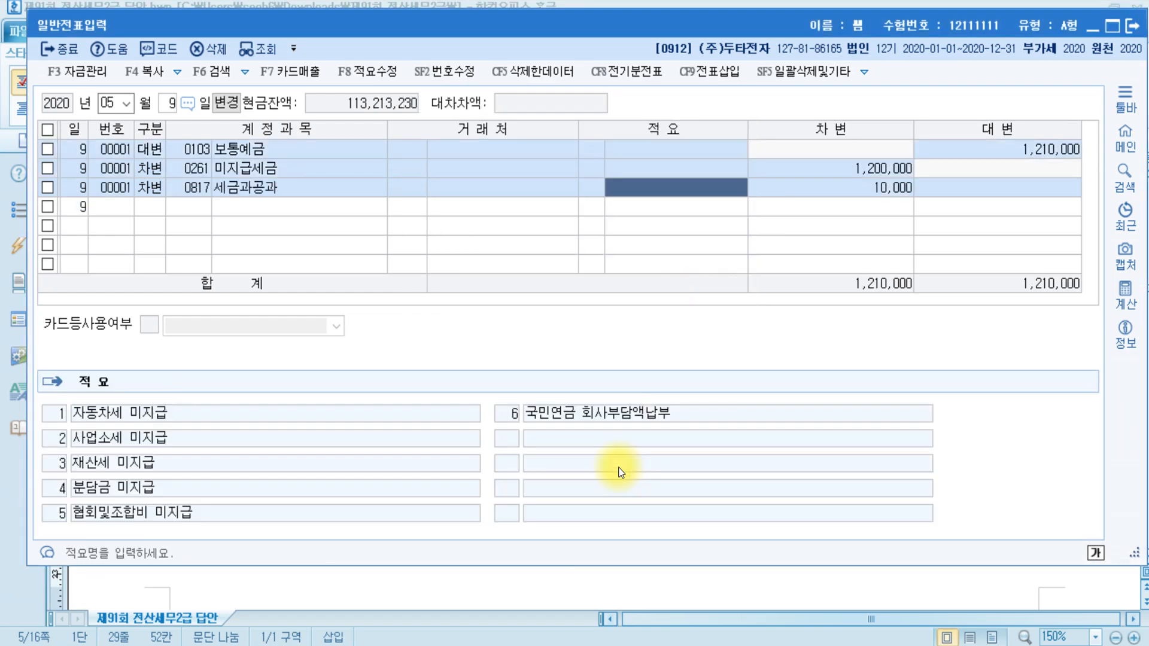
key(Return)
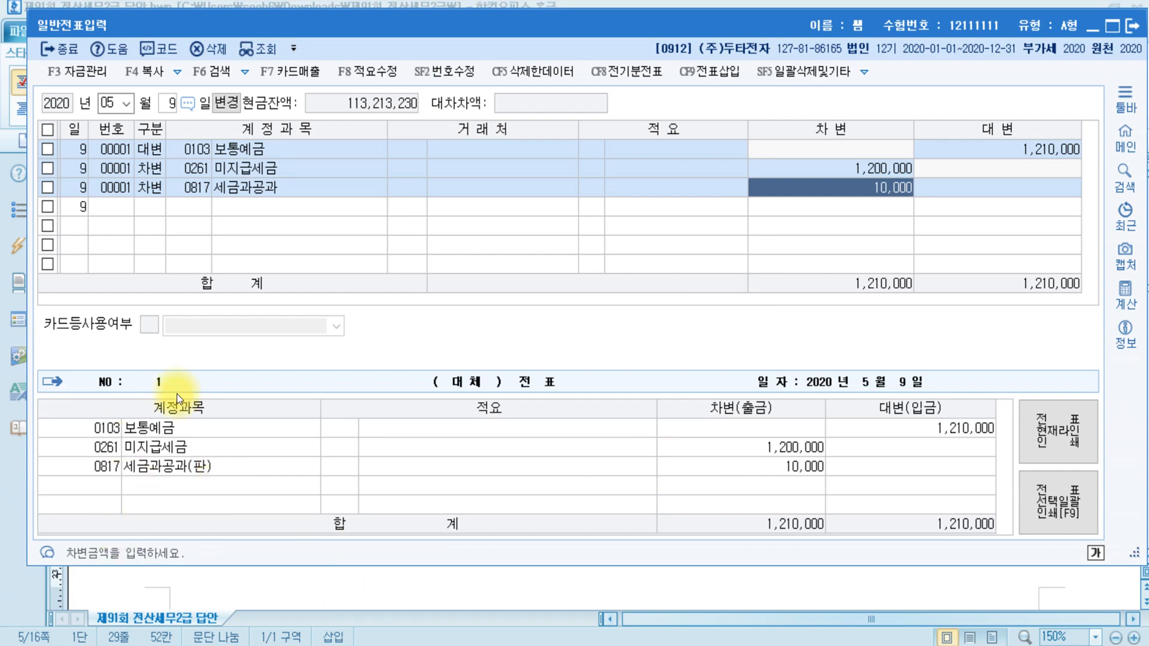
Step: Switch to the 제91회 전산세무2급 답안 document and read question [4], including the 착한토스트 credit card slip
click(289, 585)
scroll(413, 481, down, 10)
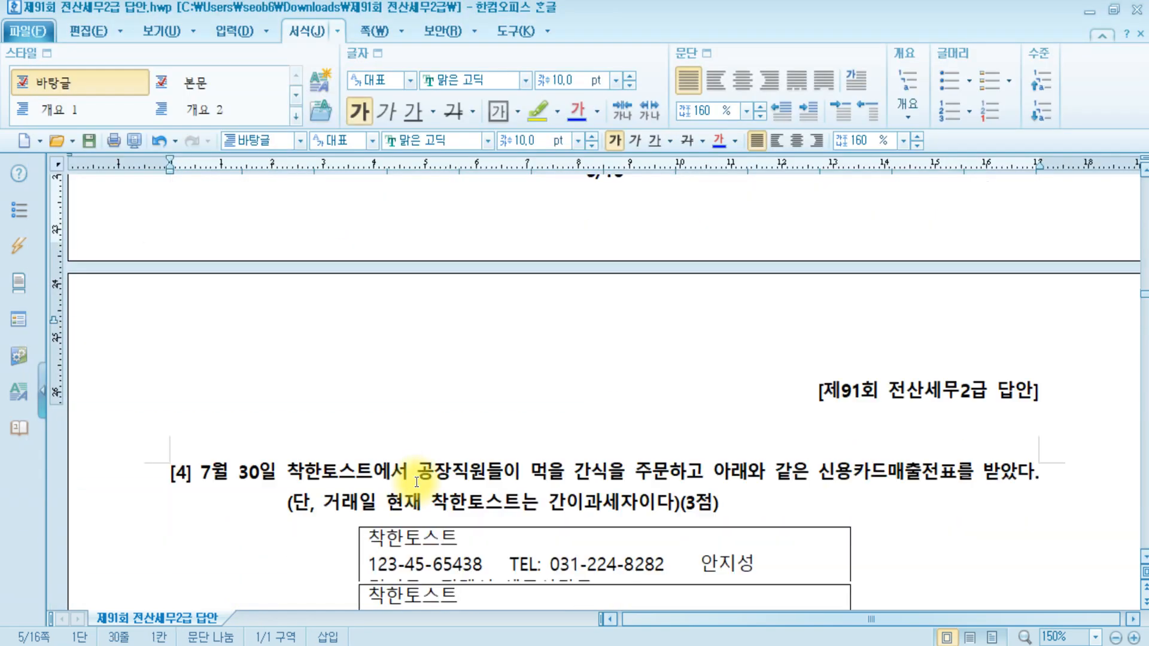
scroll(416, 482, up, 1)
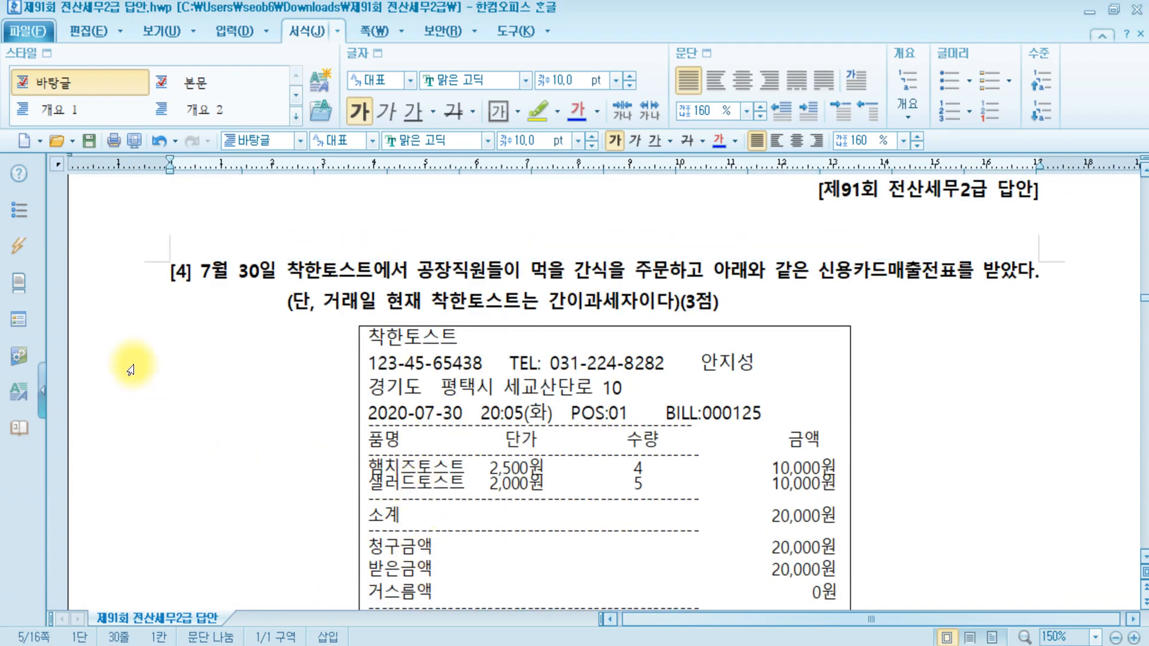
click(211, 275)
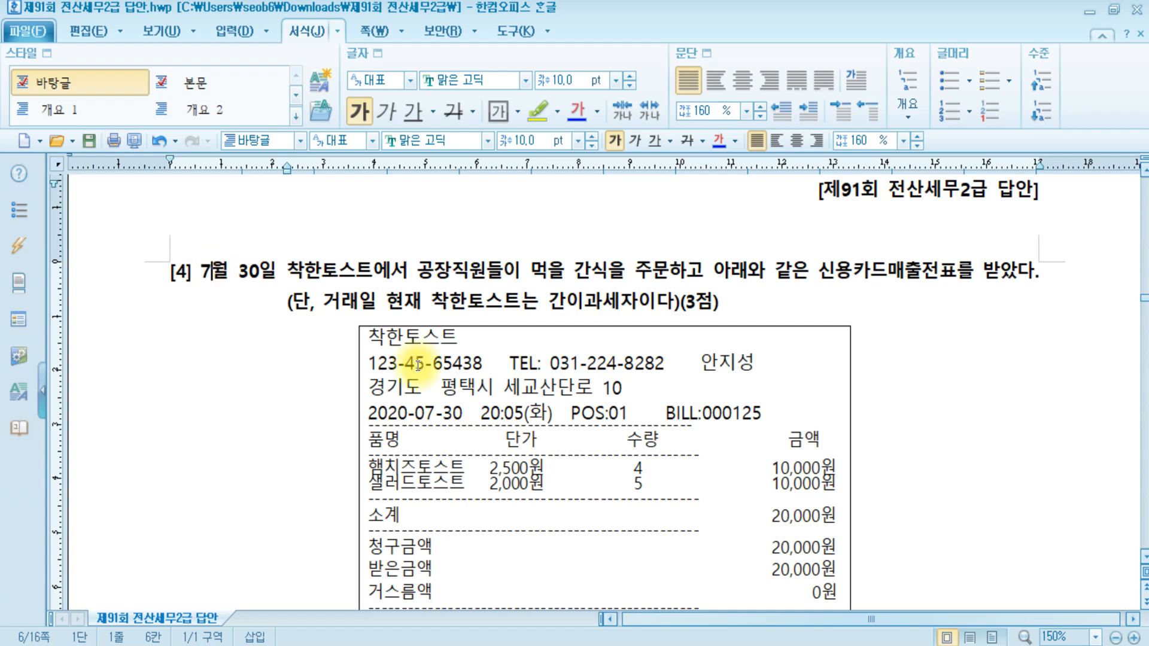
scroll(549, 426, down, 5)
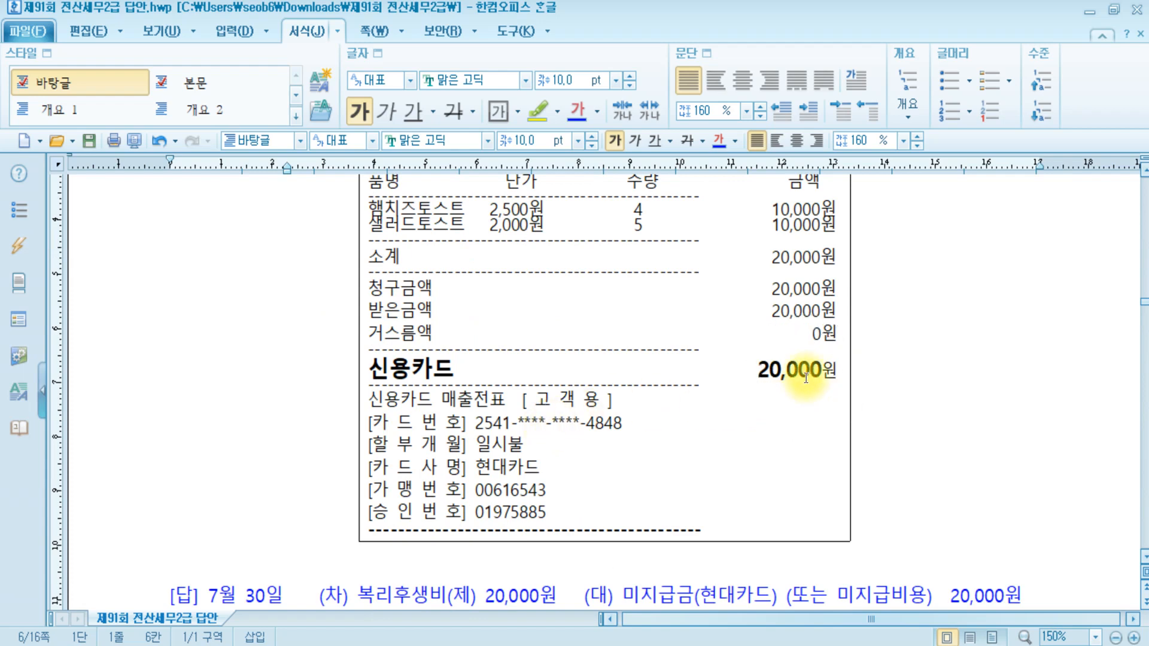
scroll(790, 377, up, 7)
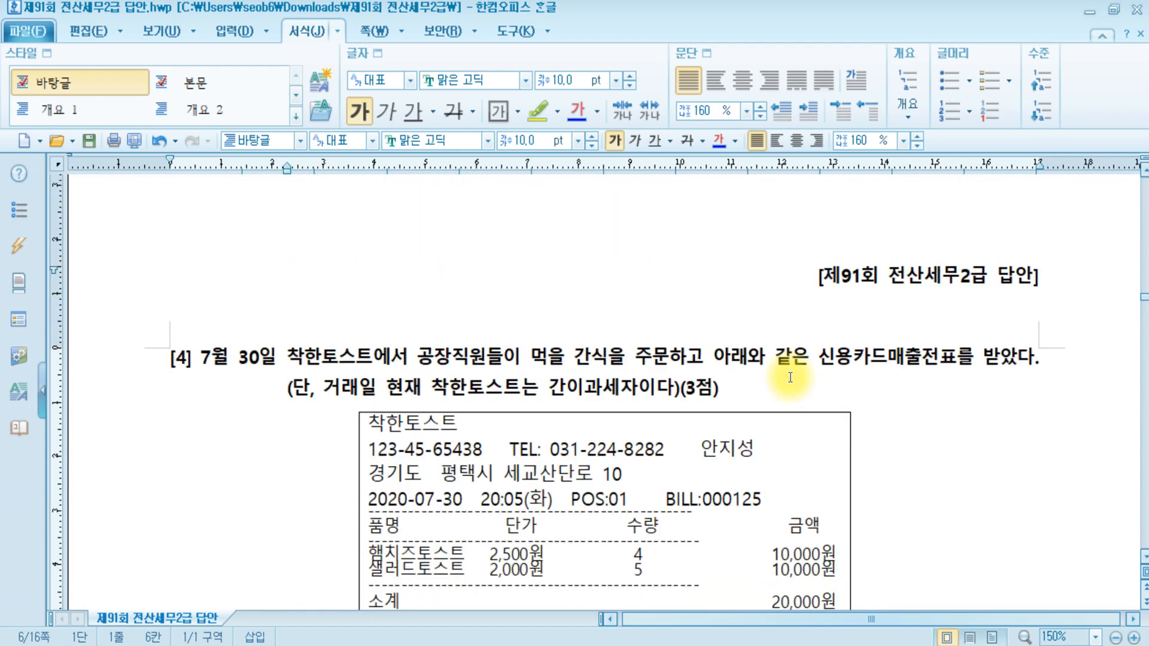
scroll(789, 377, down, 1)
Step: Return to KcLep's 일반전표입력 window and change the voucher date to July 30
click(300, 644)
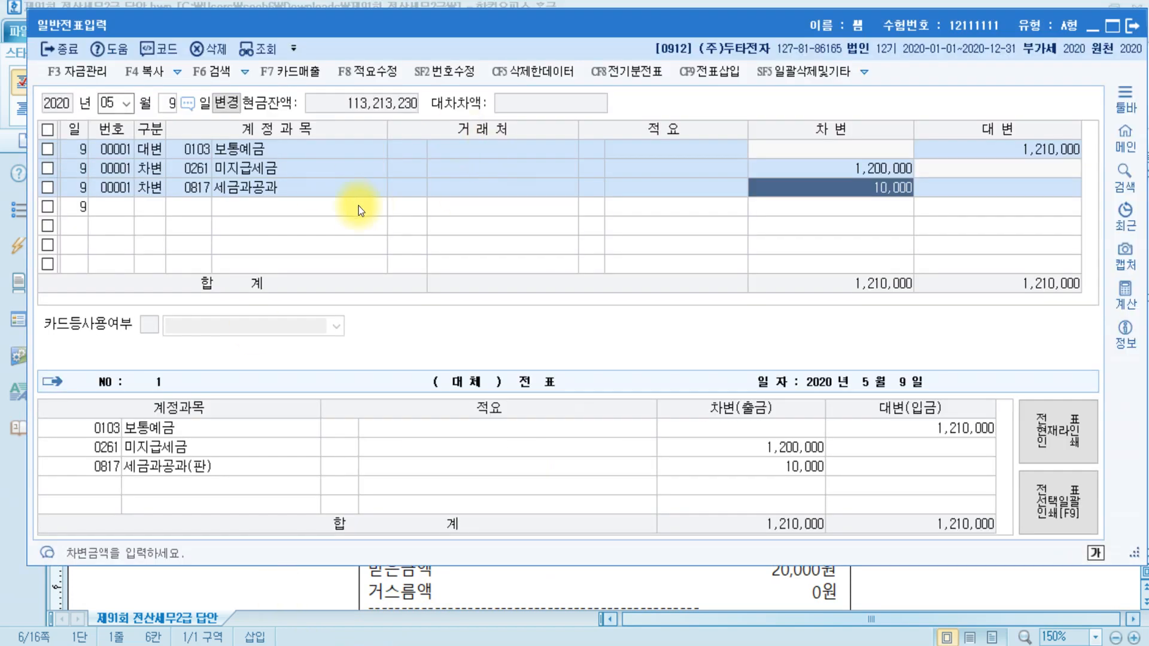
key(Escape)
key(Escape)
text(7)
key(Return)
text(30)
key(Return)
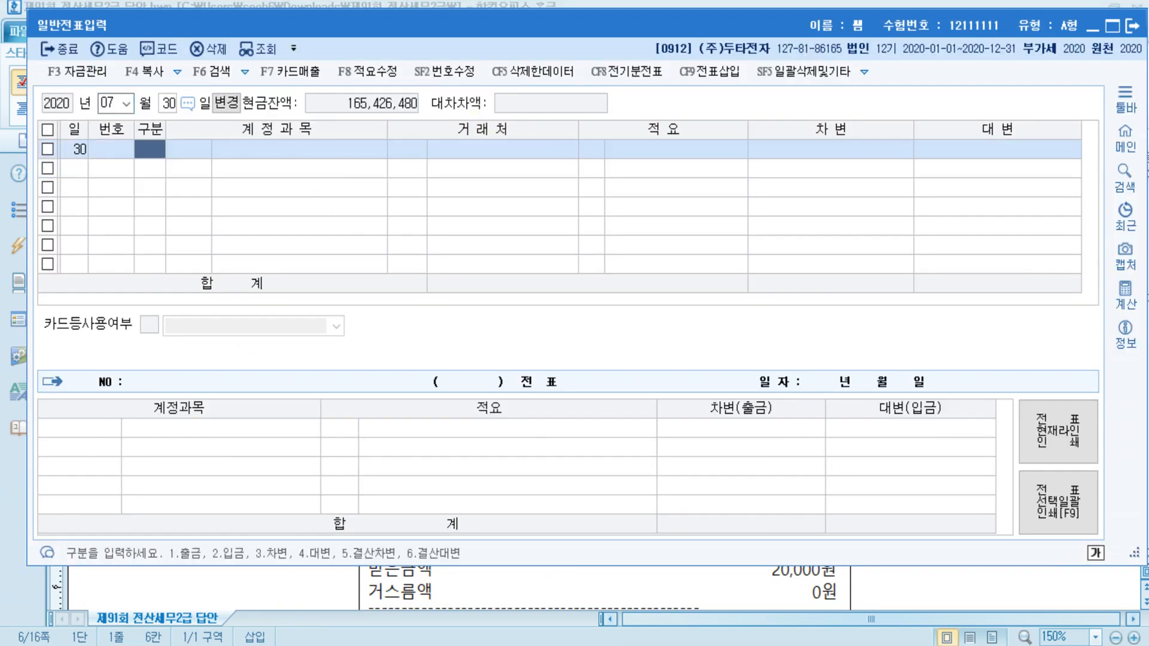
Step: Enter a debit line (차변) for the manufacturing account 0511 복리후생비 with the amount 20,000
text(3)
key(Return)
text(복리)
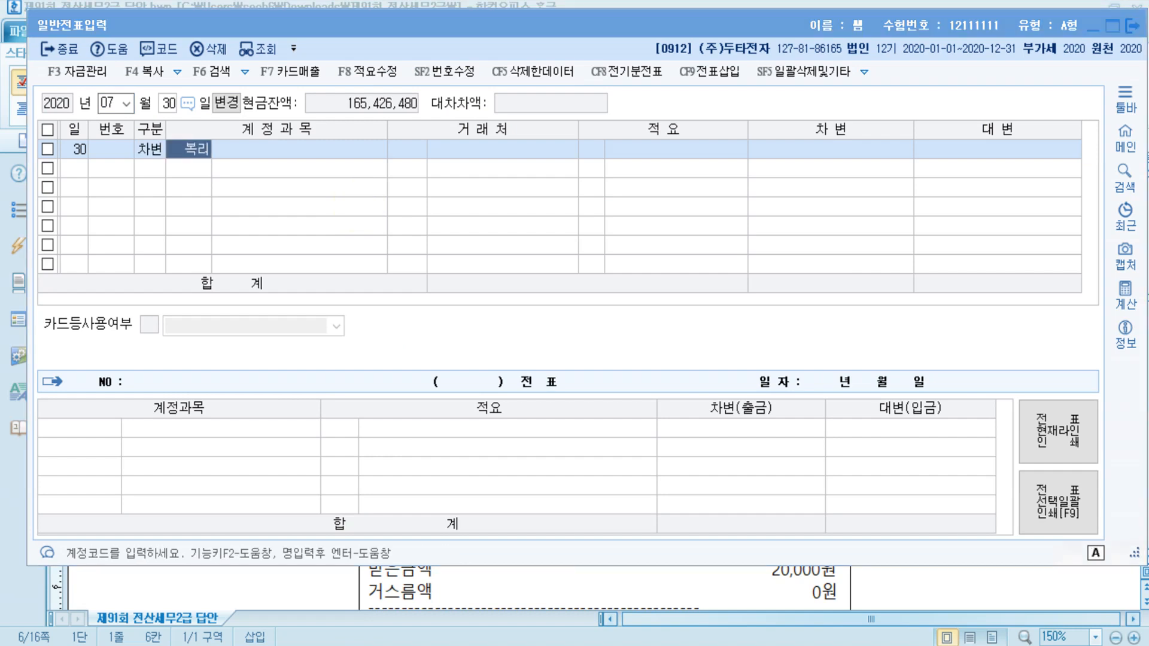
key(Return)
key(Return)
key(Return)
key(Return)
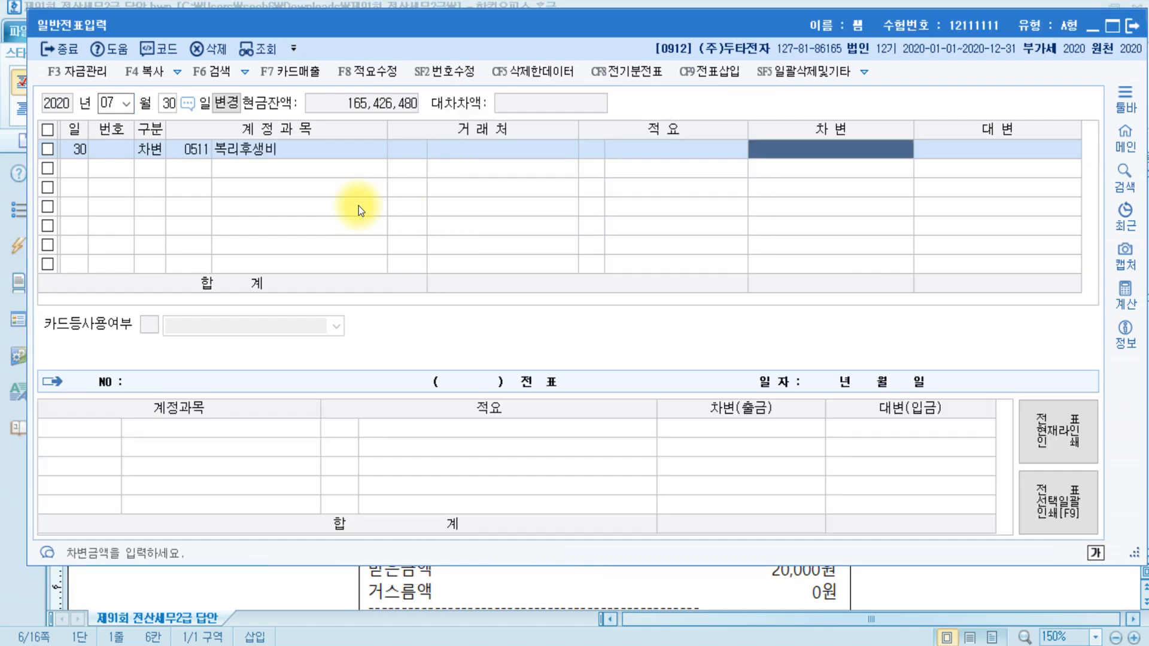
text(200000)
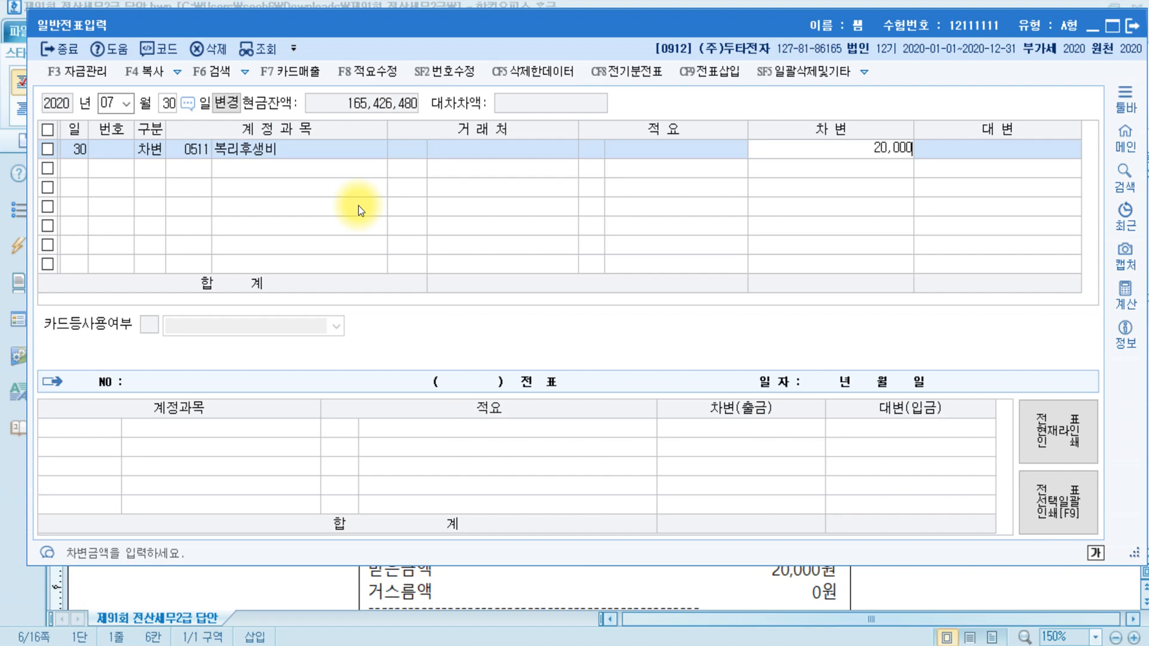
key(Return)
key(Return)
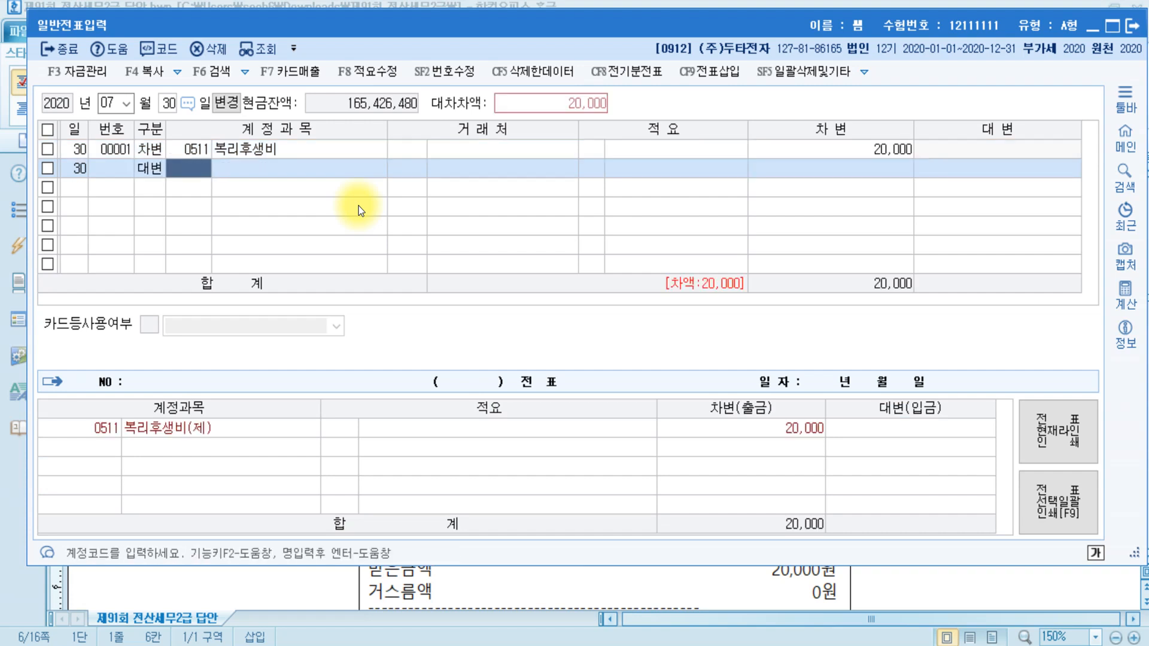
Step: Add a credit line (대변) for 0253 미지급금 with the amount 20,000
text(미지)
key(Return)
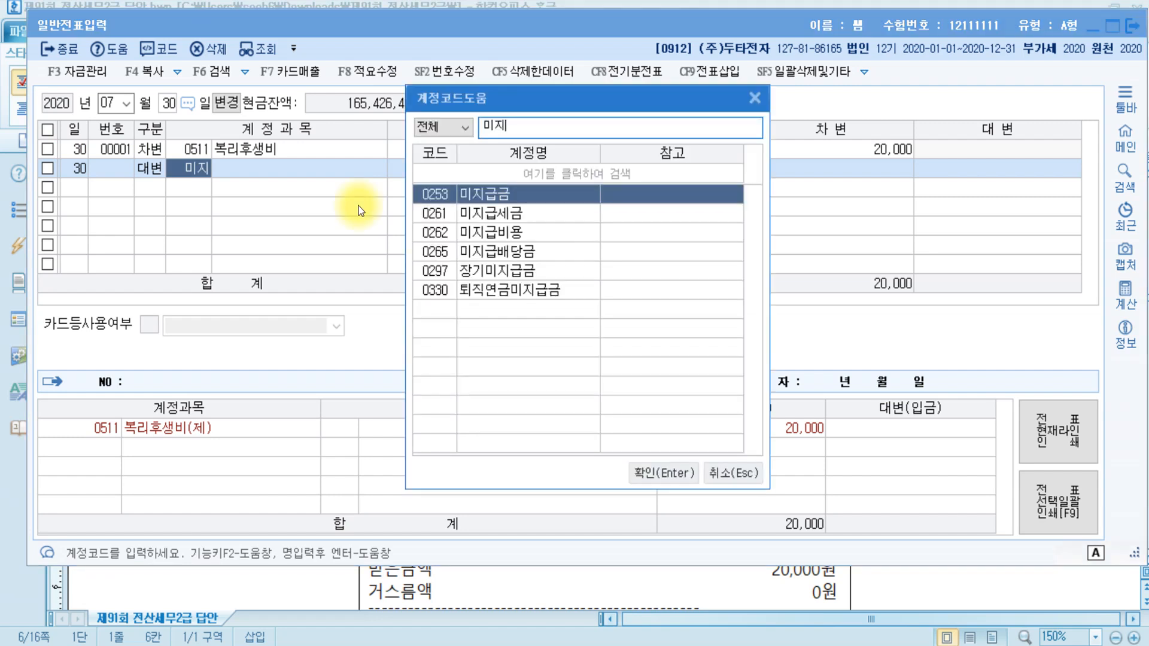
key(Return)
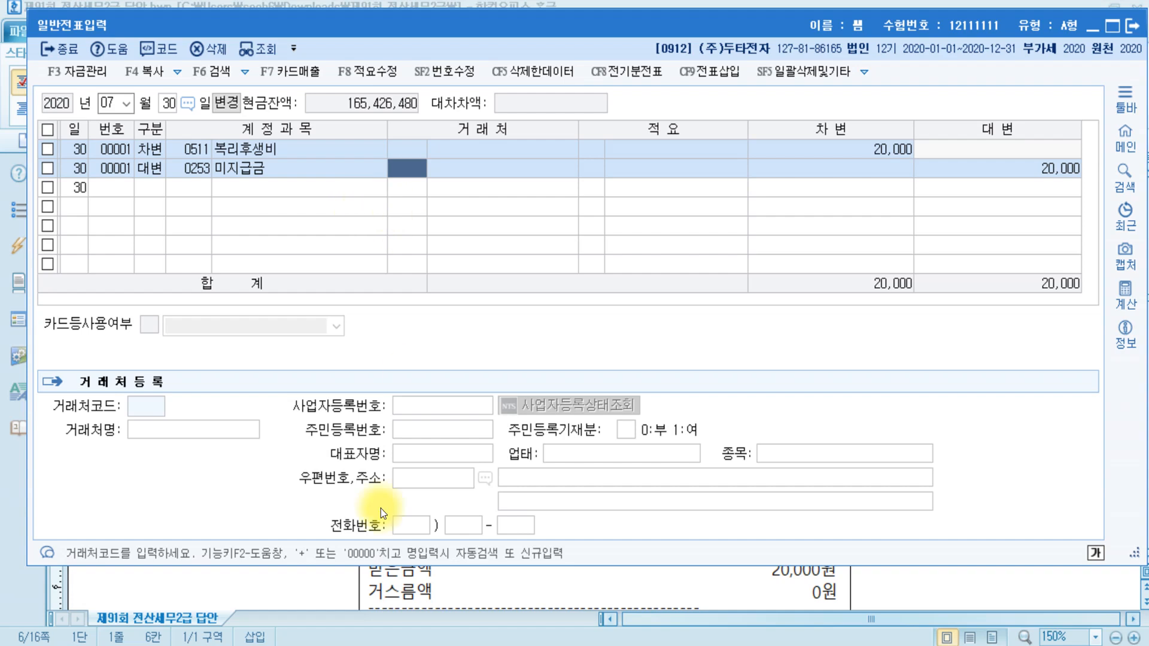
Step: Look up the card company name on question [4]'s credit card slip in the answer document
click(546, 585)
scroll(915, 490, down, 5)
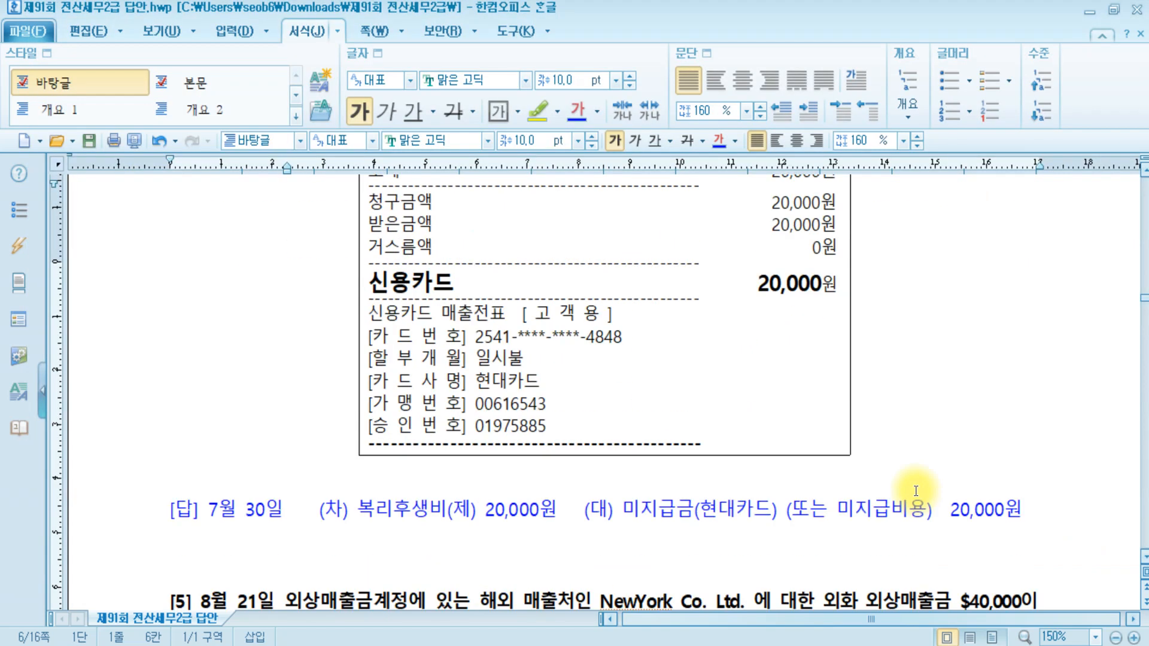
drag(372, 380, 586, 380)
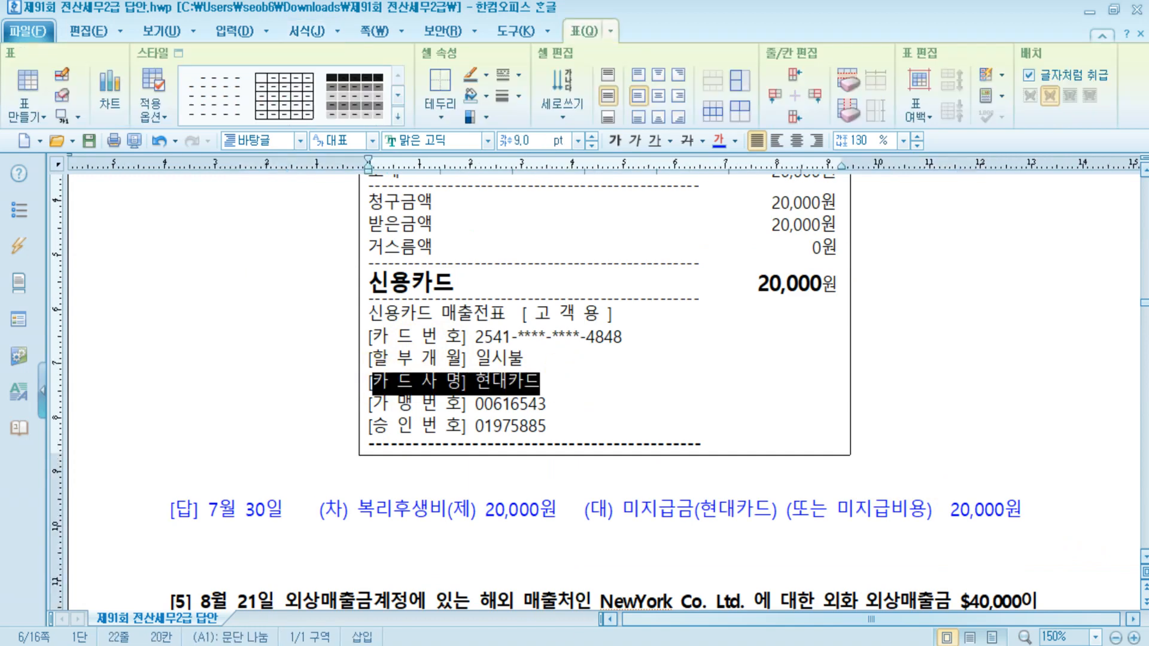
Step: Back in KcLep, assign the card vendor 99601 현대카드 as the 거래처 of the 미지급금 line
key(alt+Tab)
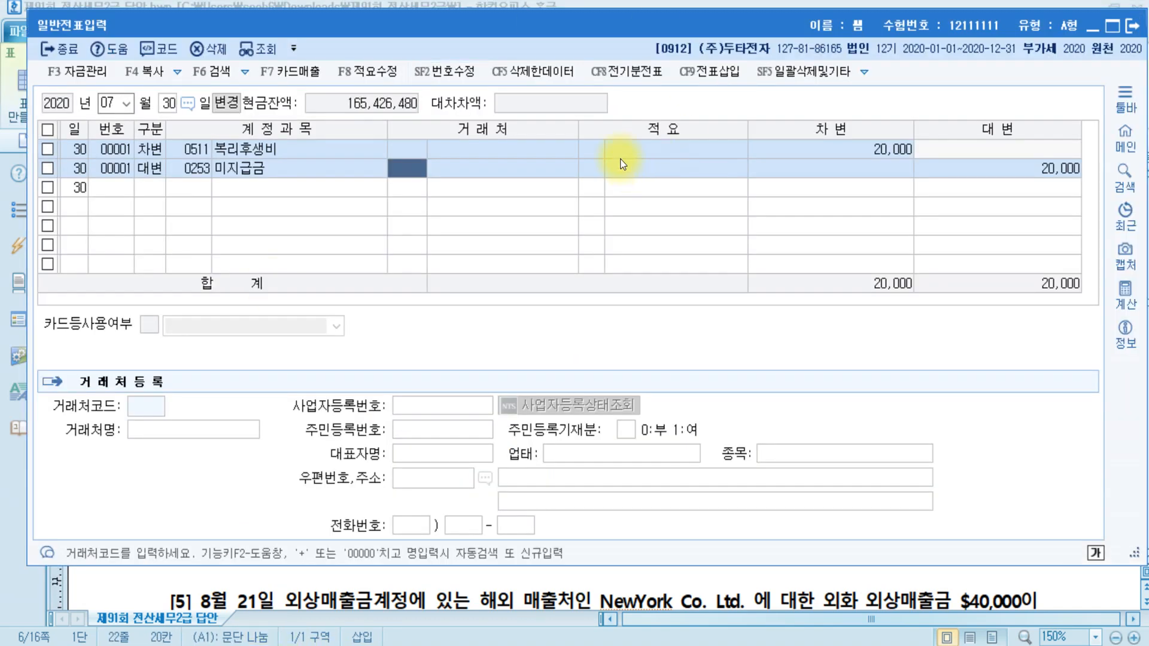
text(현대)
key(Return)
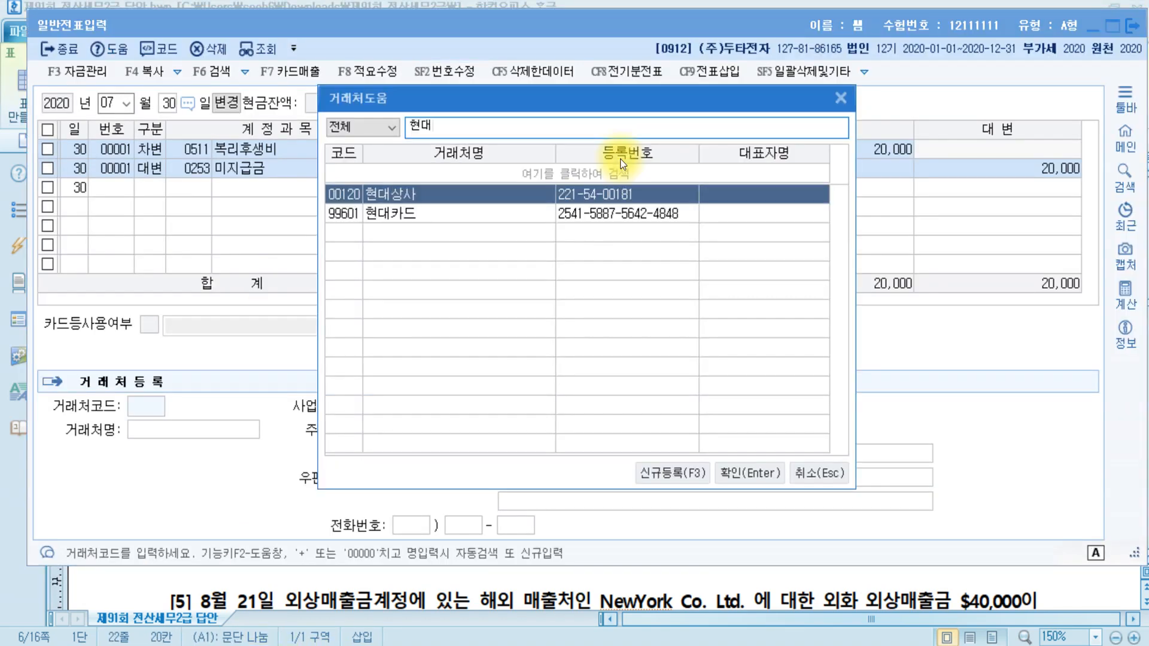
key(Down)
key(Return)
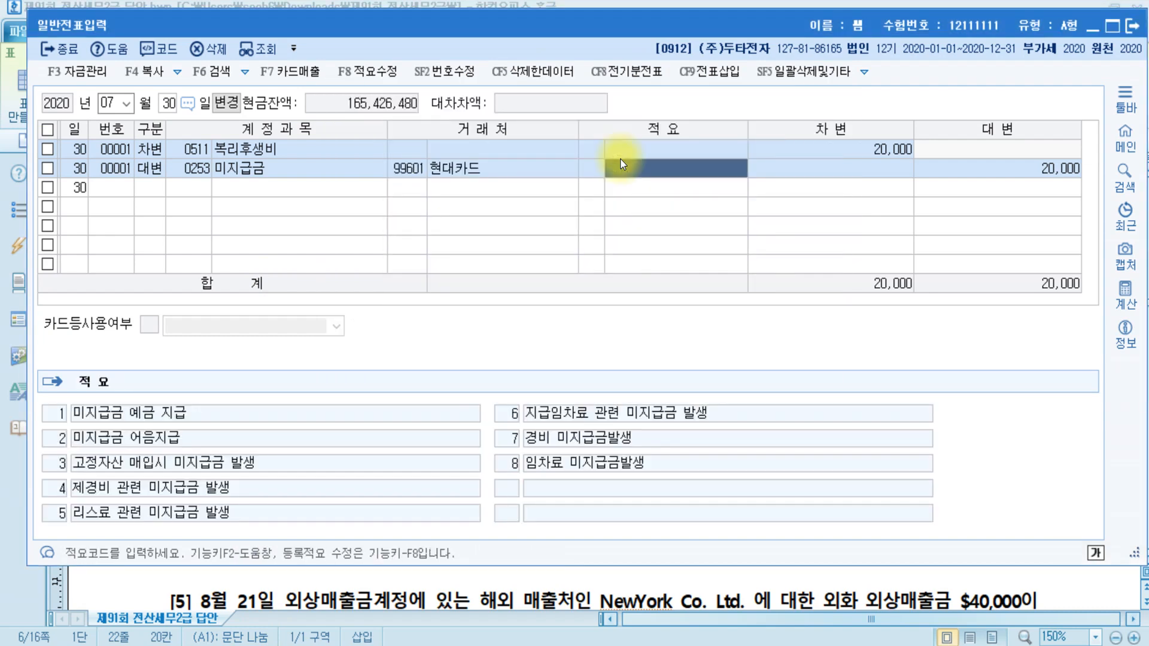
key(Return)
click(992, 170)
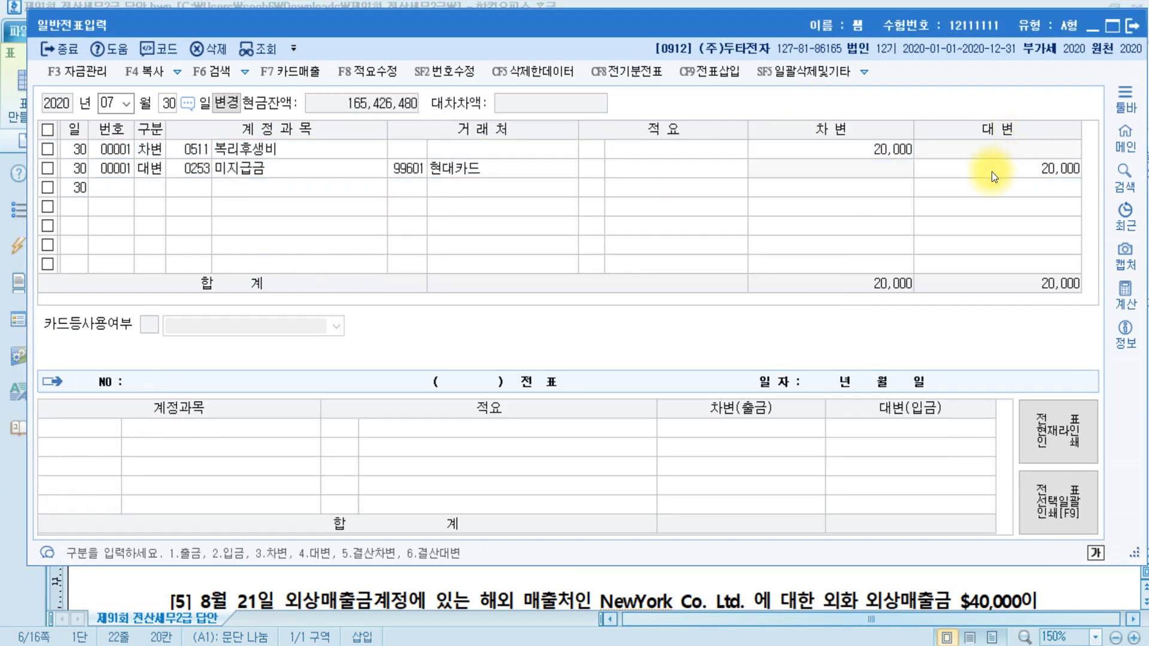
Step: Switch to the answer document and review question [4]'s 신용카드매출전표 wording and its 간이과세자 condition
click(637, 588)
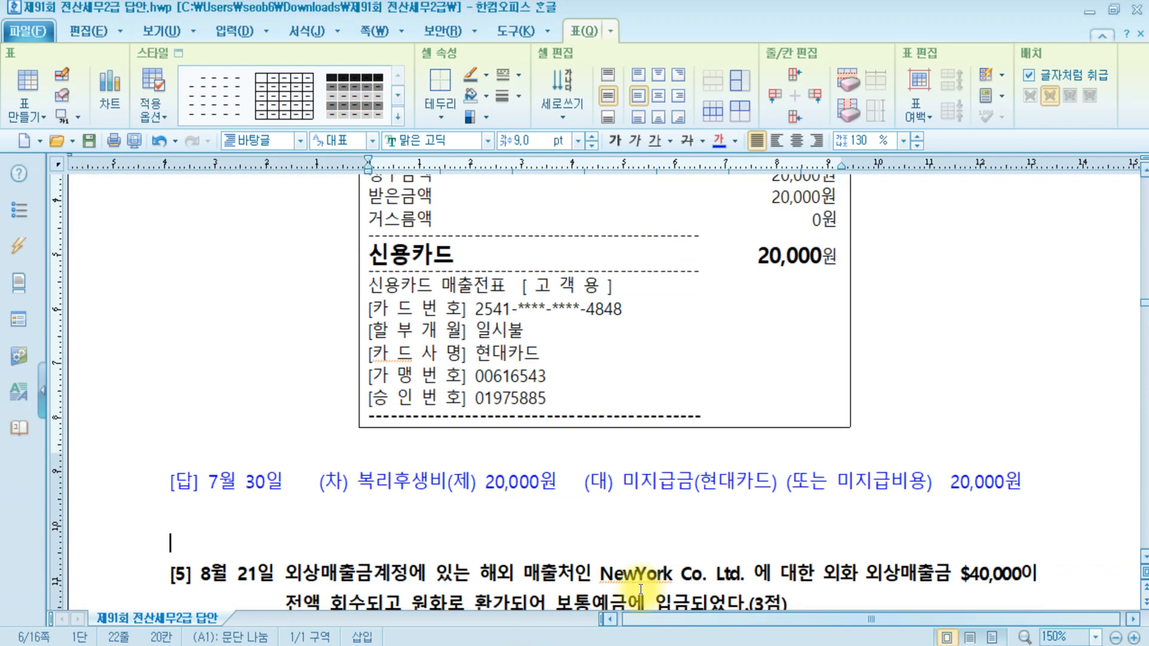
scroll(847, 512, up, 3)
scroll(847, 513, up, 3)
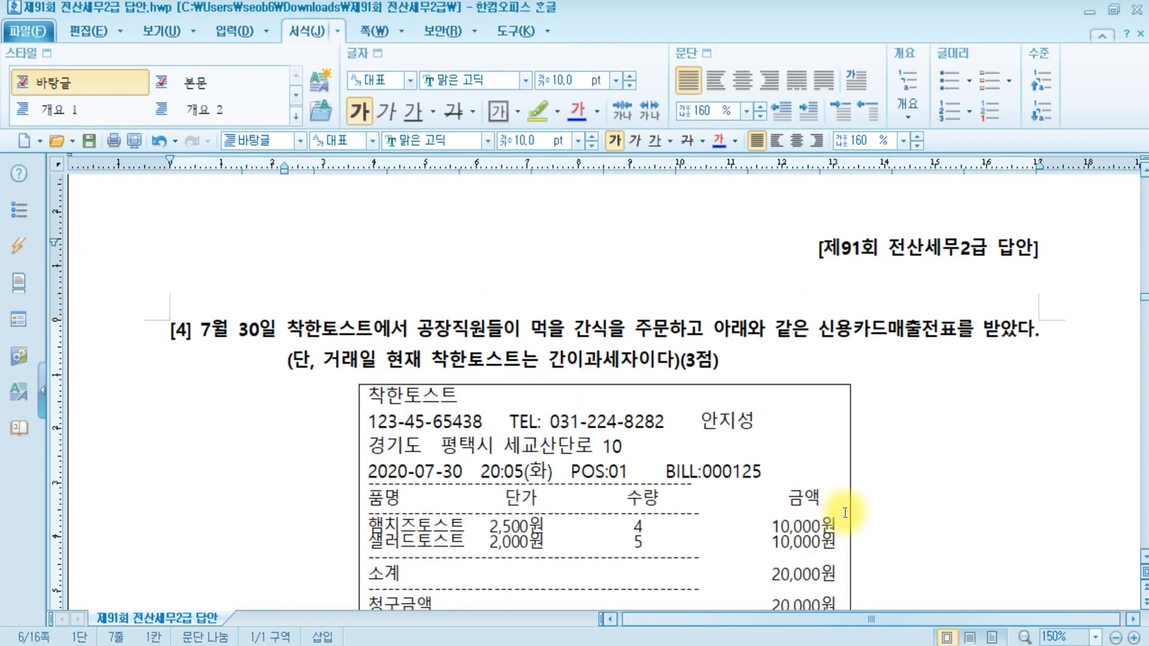
scroll(849, 513, down, 1)
scroll(691, 444, up, 1)
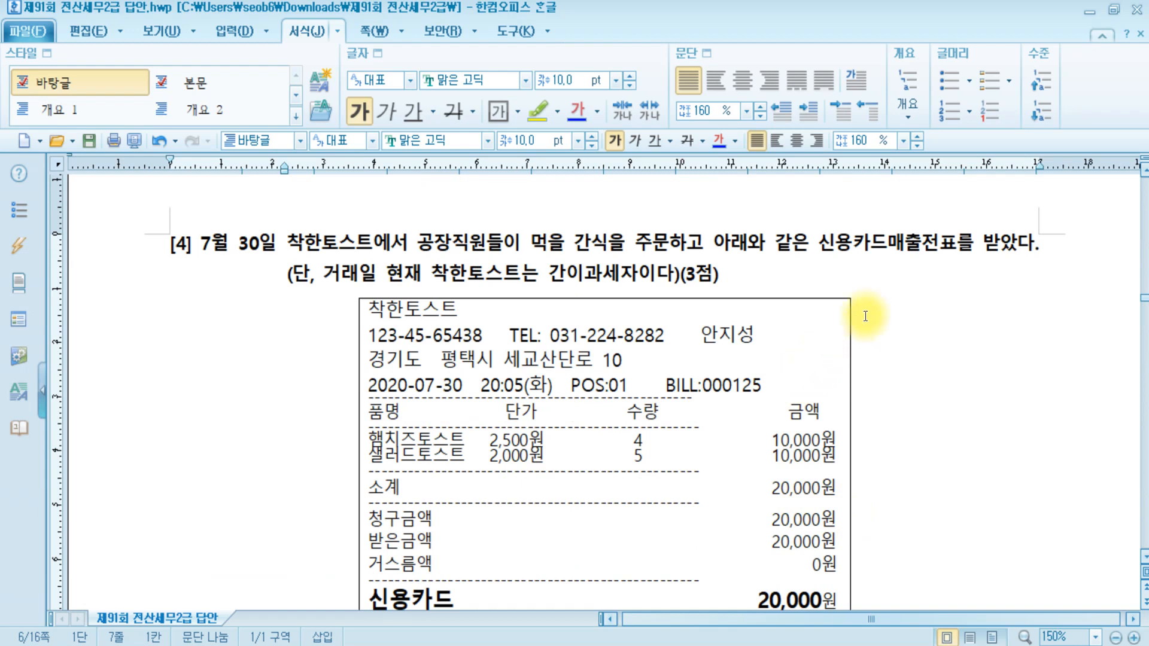
click(926, 245)
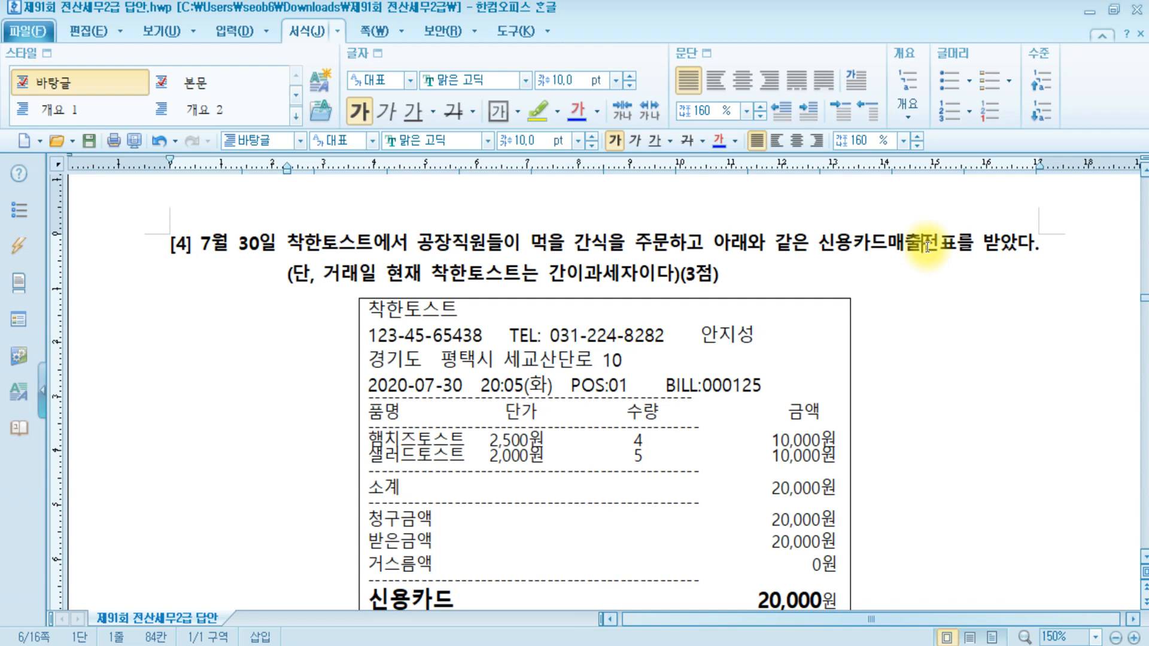
click(543, 272)
drag(544, 273, 771, 271)
click(778, 271)
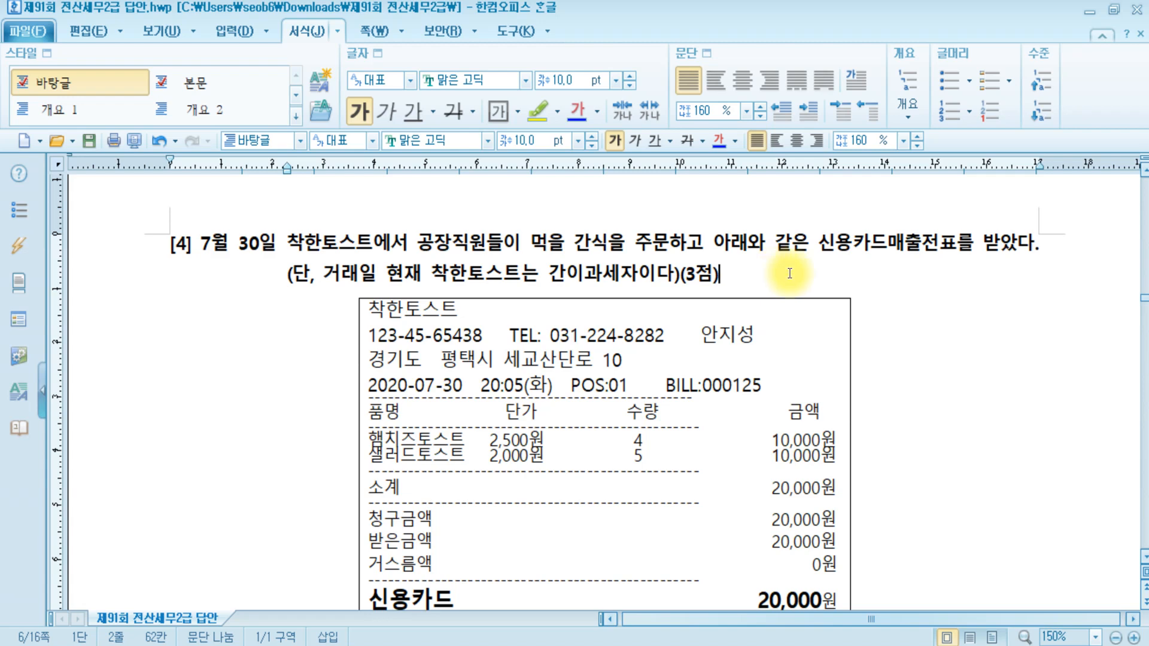
Step: Highlight "외상매출금계" in yellow in question [5] and read through the transaction's details
scroll(778, 272, down, 10)
scroll(791, 275, up, 2)
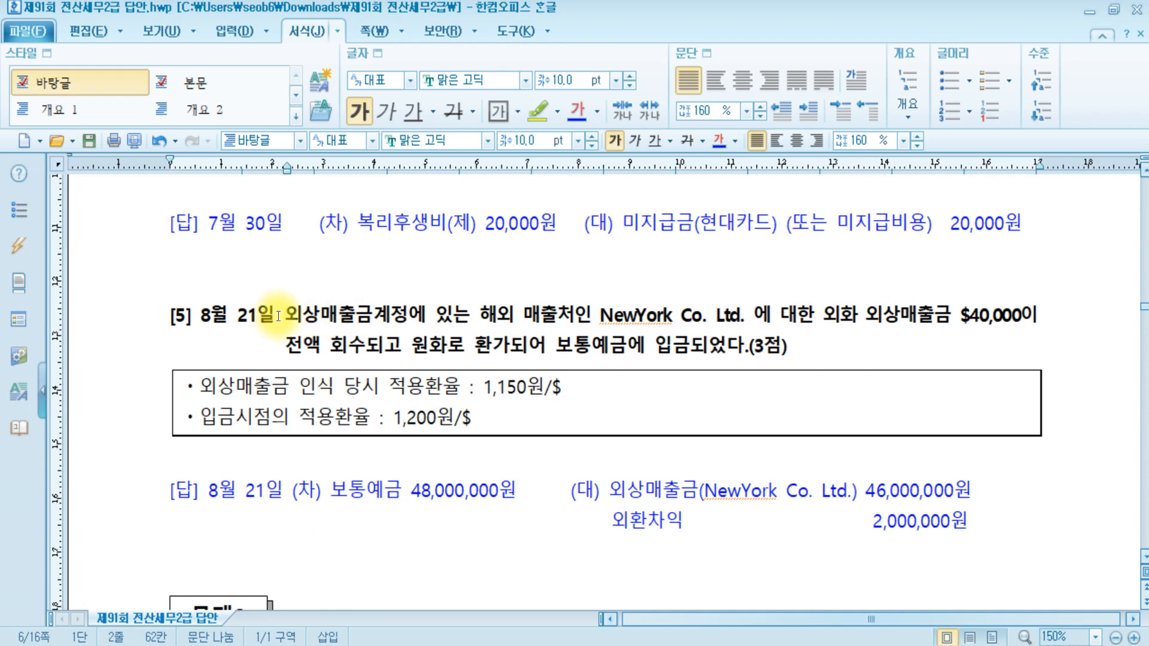
drag(275, 317, 389, 315)
click(538, 109)
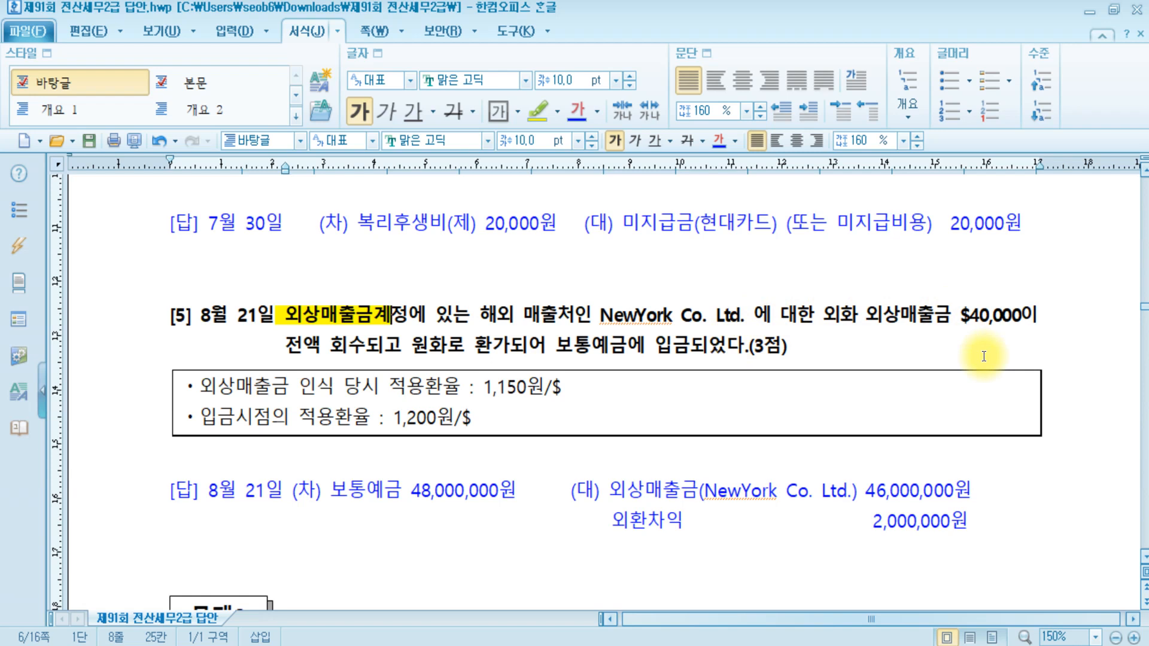
click(394, 346)
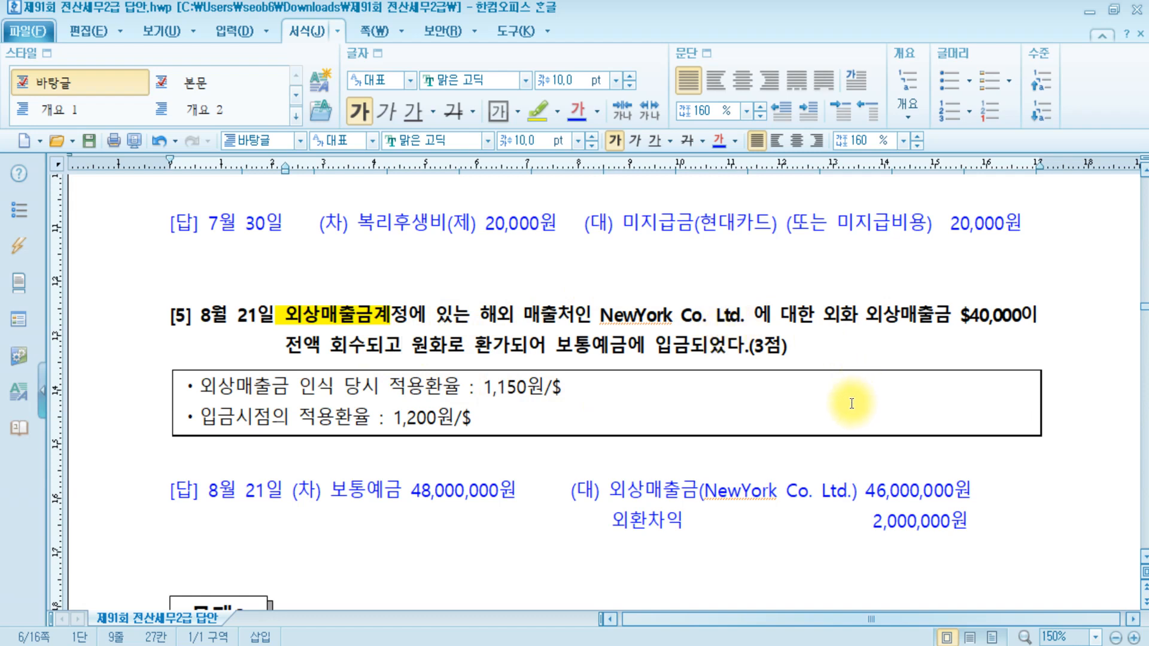
click(241, 461)
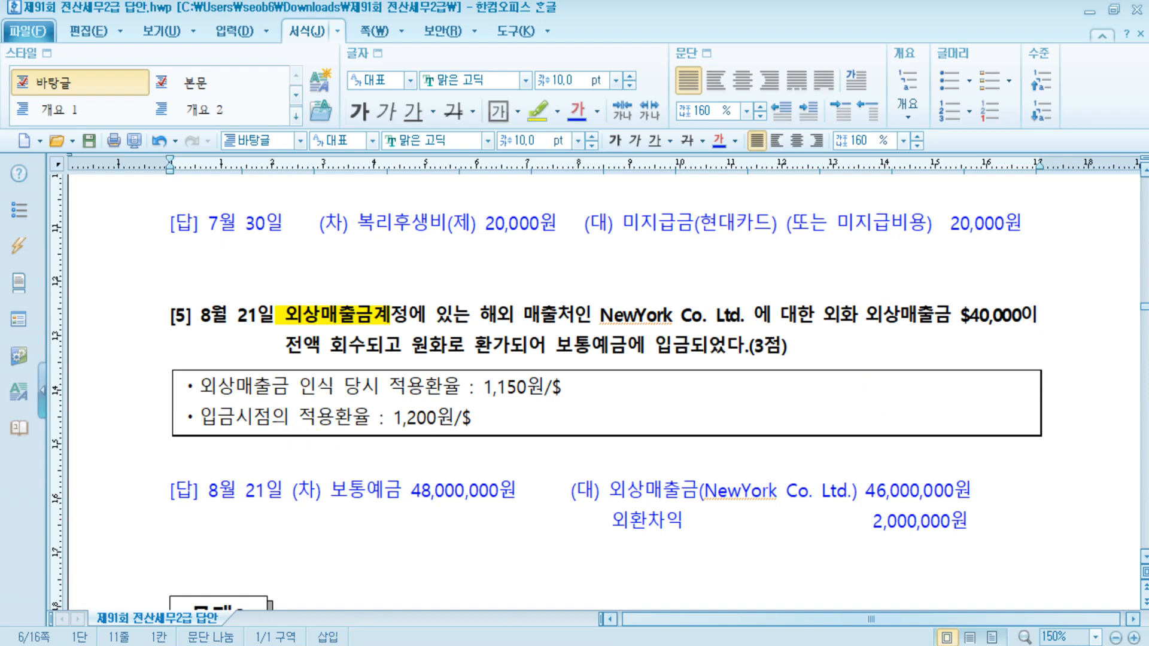
Step: Switch to KcLep's 일반전표입력 window and set the voucher date to August 21
key(alt+Tab)
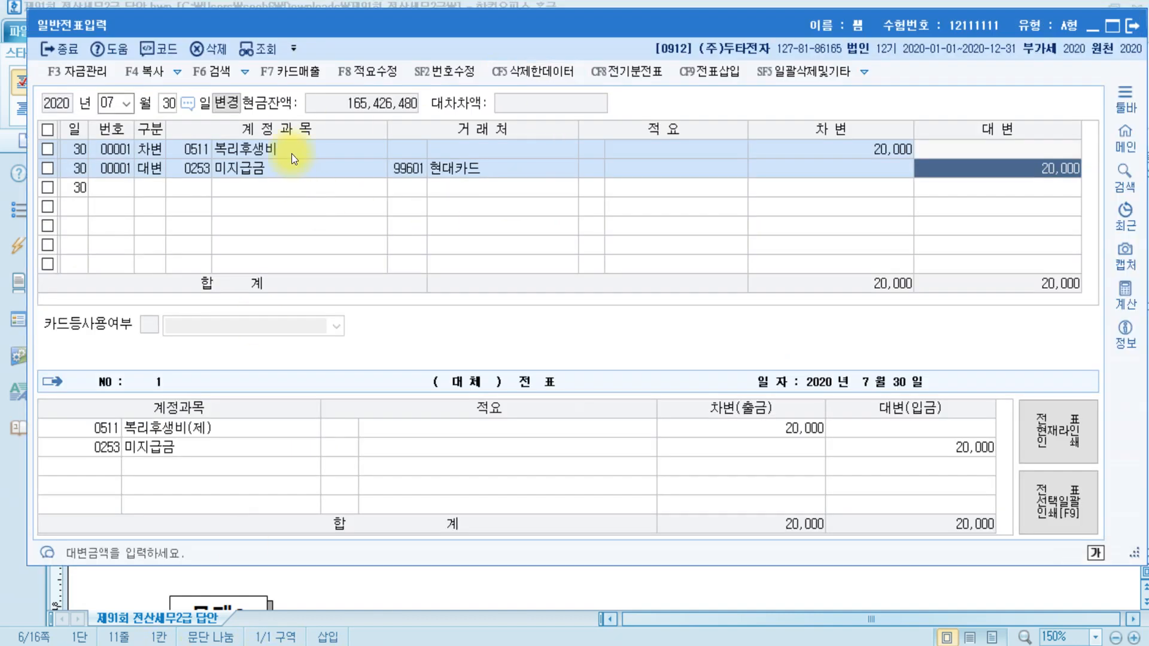
key(Escape)
key(Escape)
text(08)
key(Return)
text(21)
key(Return)
Step: Begin a debit line (차변) with the account 0103 보통예금, leaving 거래처 and 적요 blank
text(3)
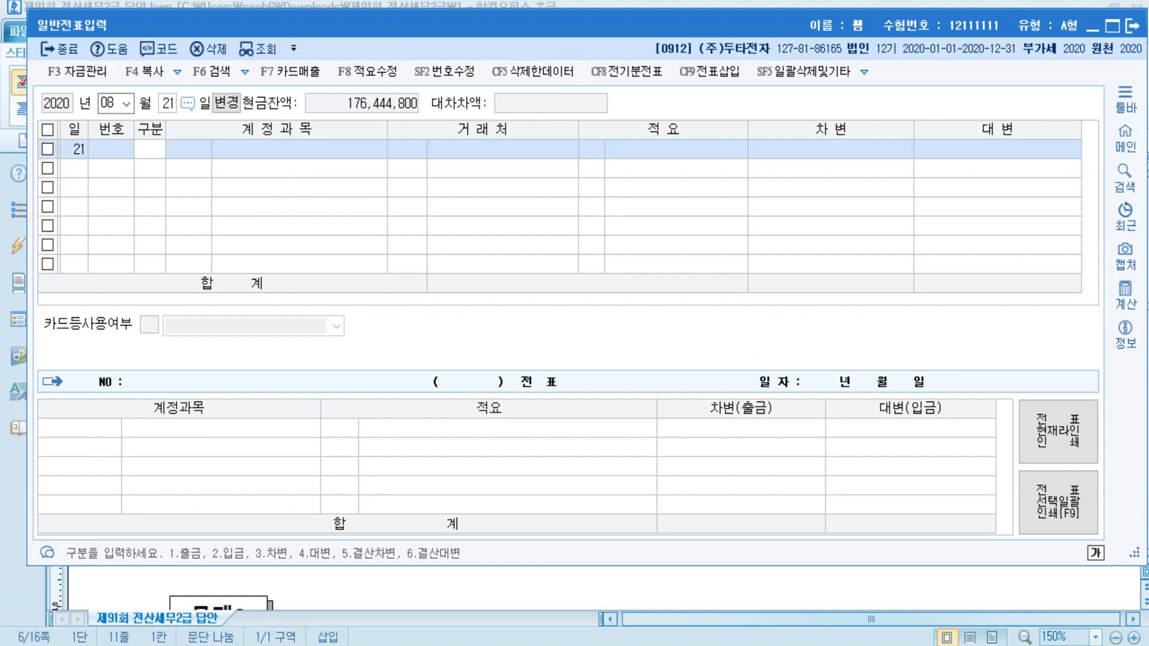
key(Return)
text(보통)
key(Return)
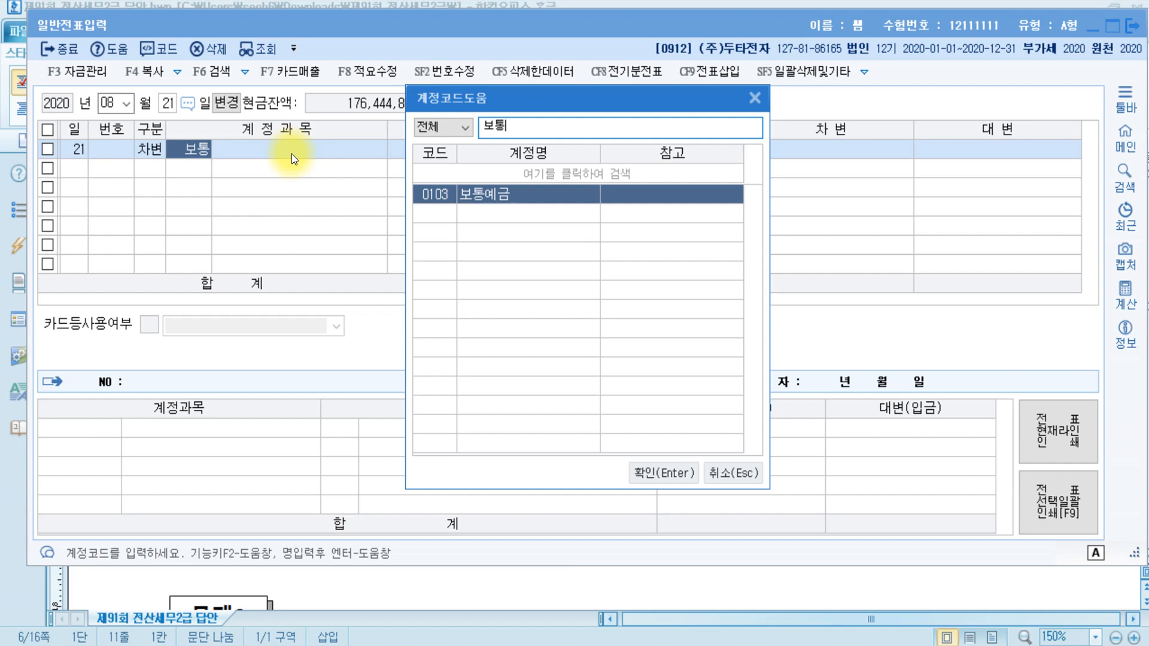
key(Return)
key(Return)
key(Return)
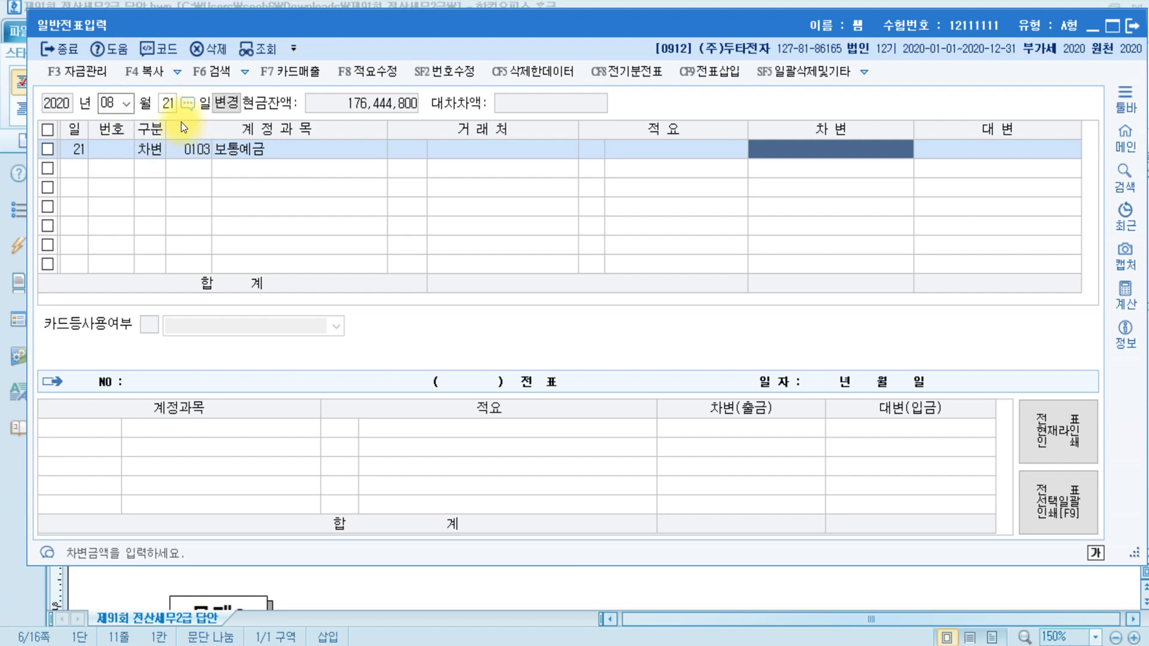
Step: Check question [5]'s deposit-date exchange rate in the answer document, and enter 48,000,000 as the 보통예금 debit amount in KcLep
click(314, 583)
drag(393, 419, 497, 418)
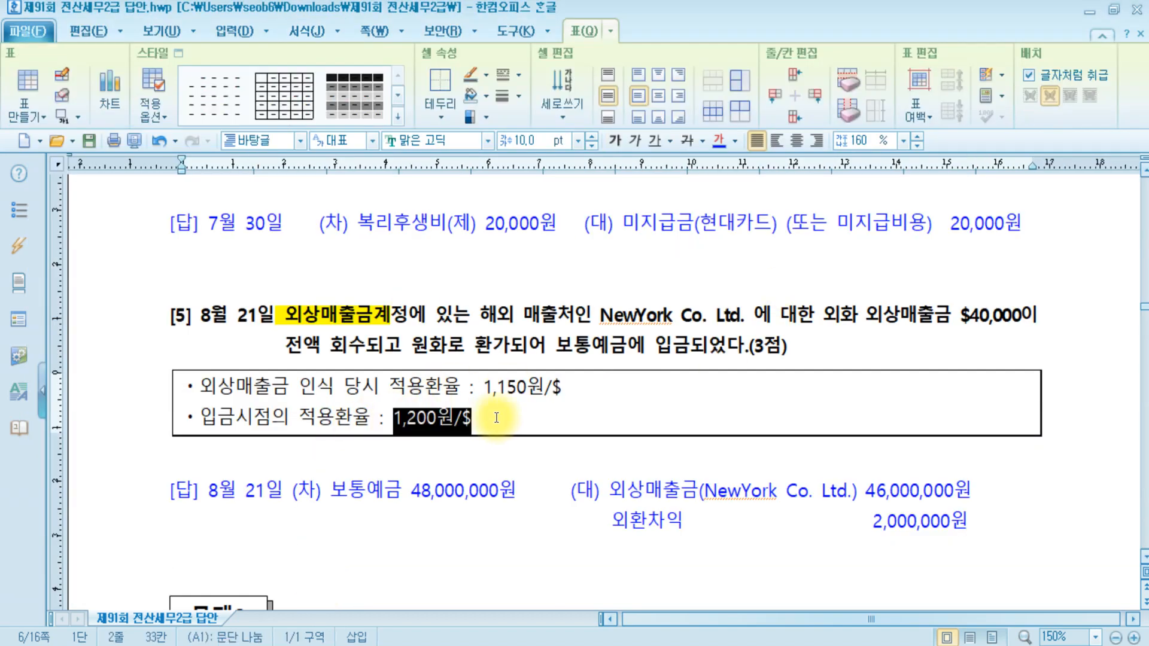
key(alt+Tab)
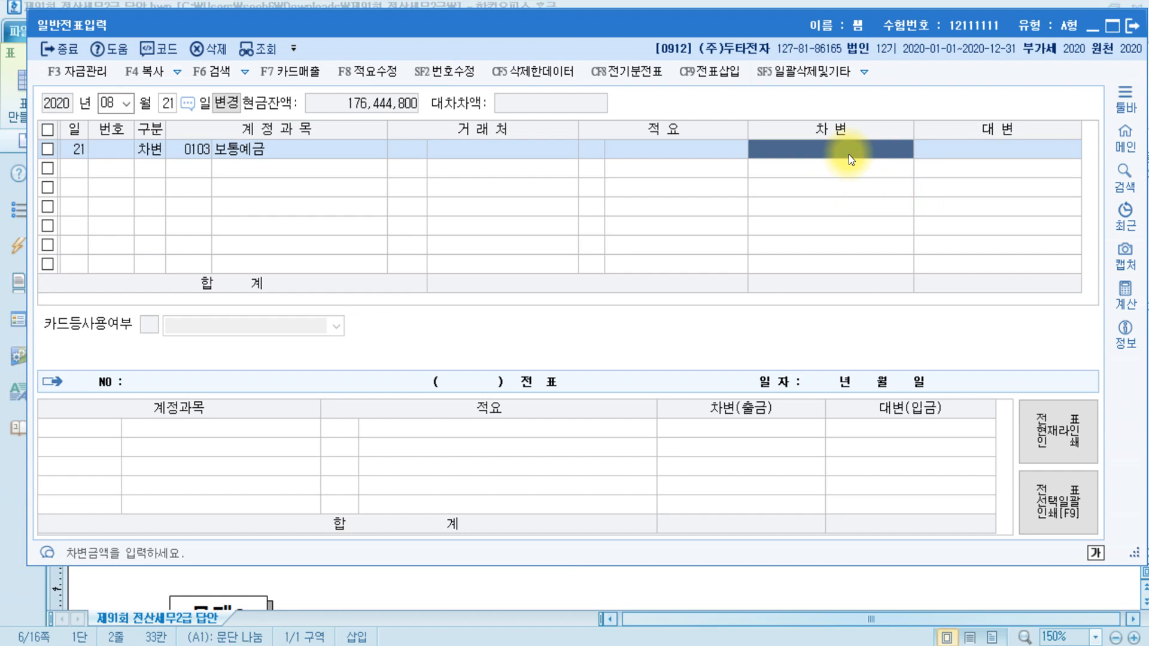
text(48000000)
key(Return)
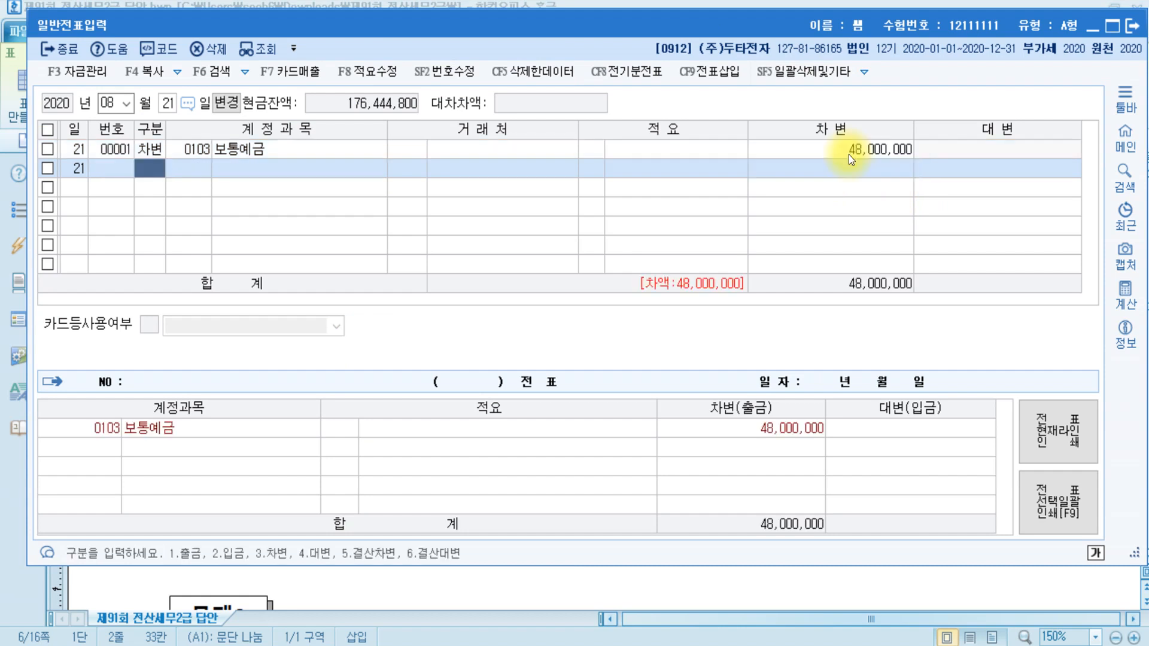
Step: Add a credit line (대변) with the account 0108 외상매출금 and the 거래처 00155 NewYork Co.Ltd
text(4)
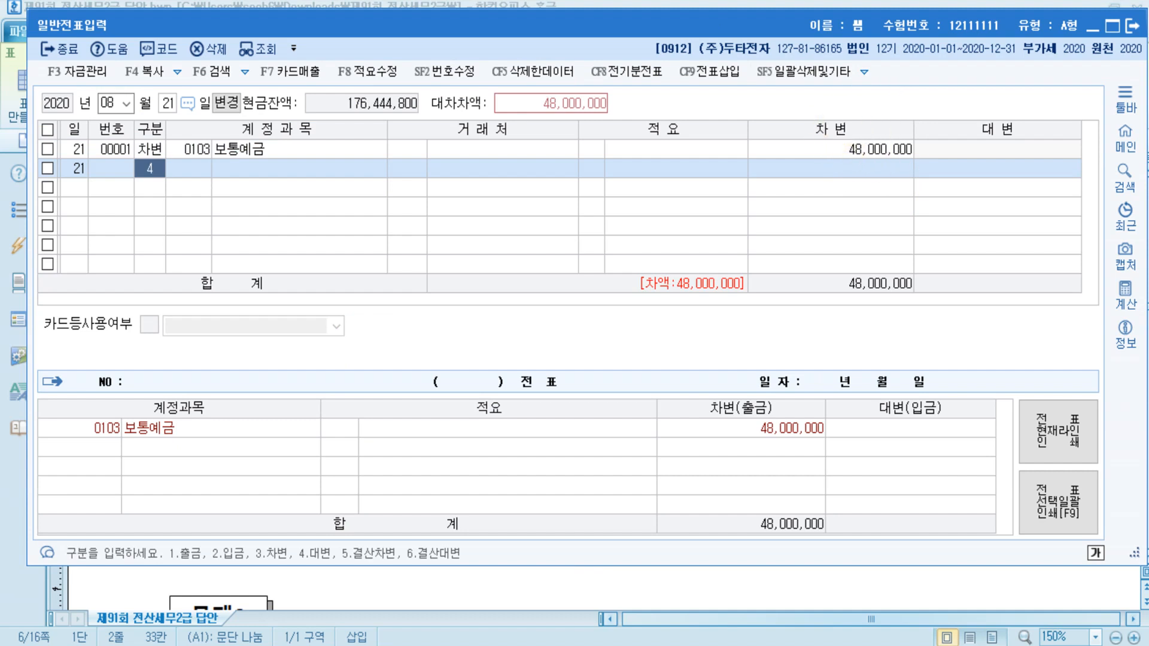
key(Return)
text(외상)
key(Return)
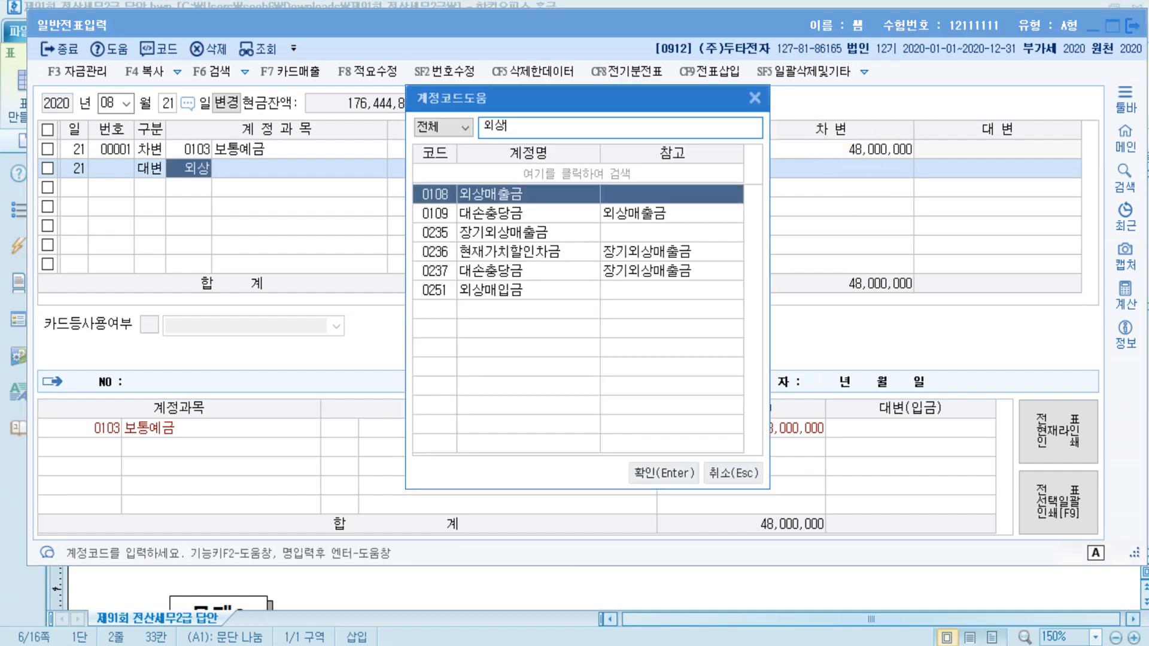
key(Return)
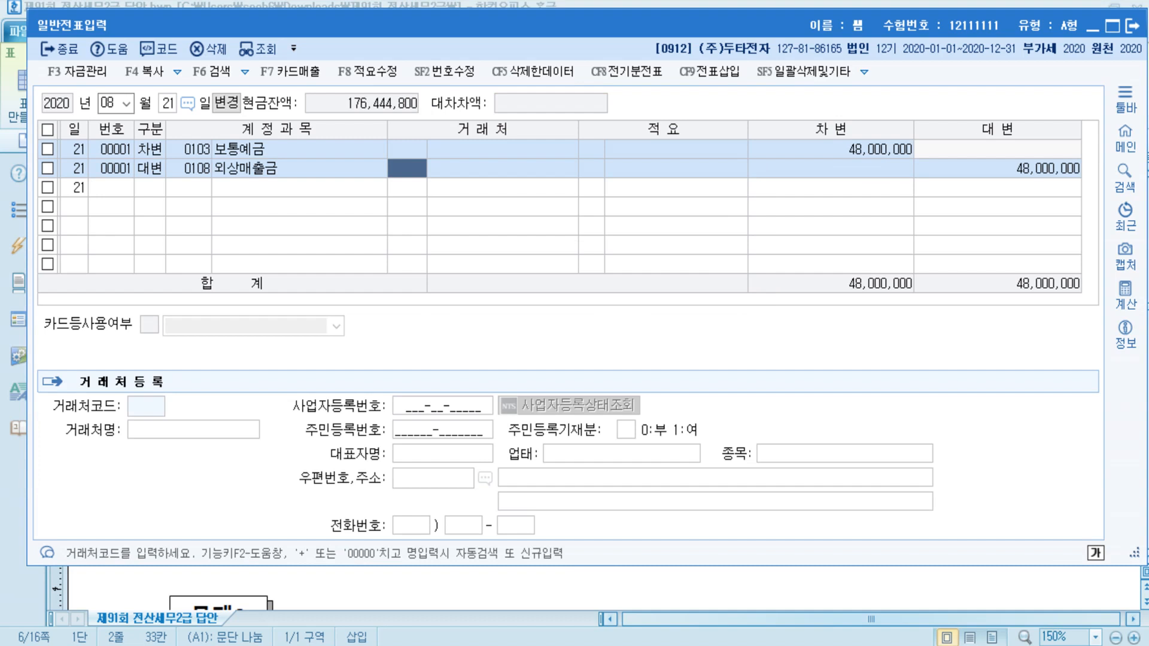
text(n)
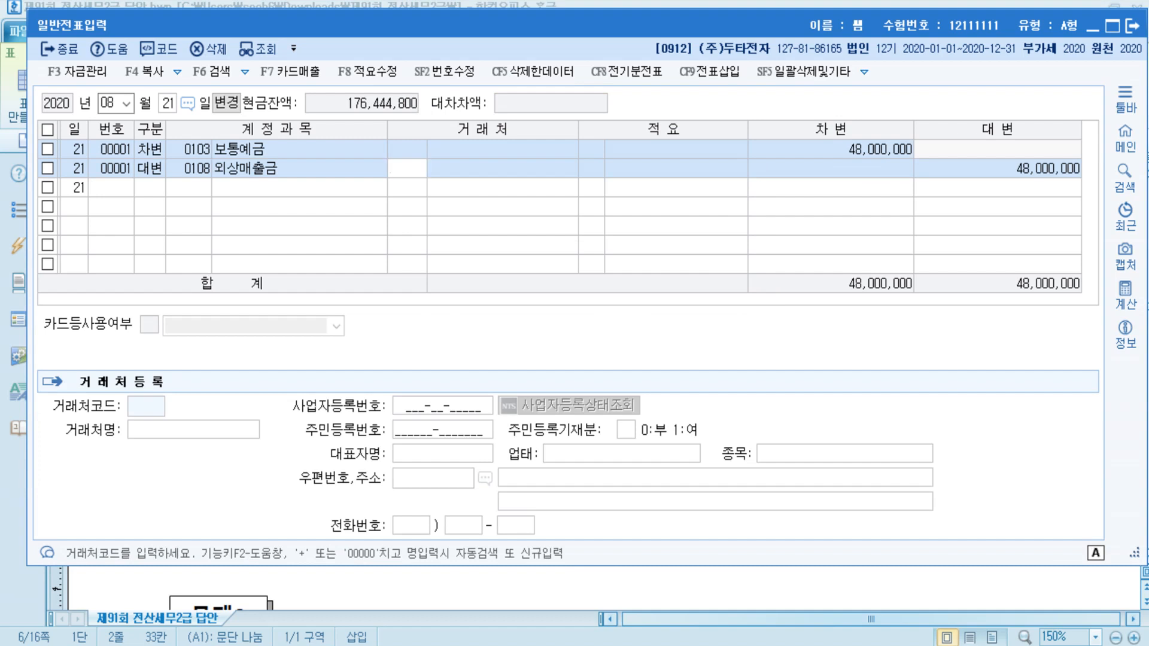
key(Return)
key(Return)
key(Return)
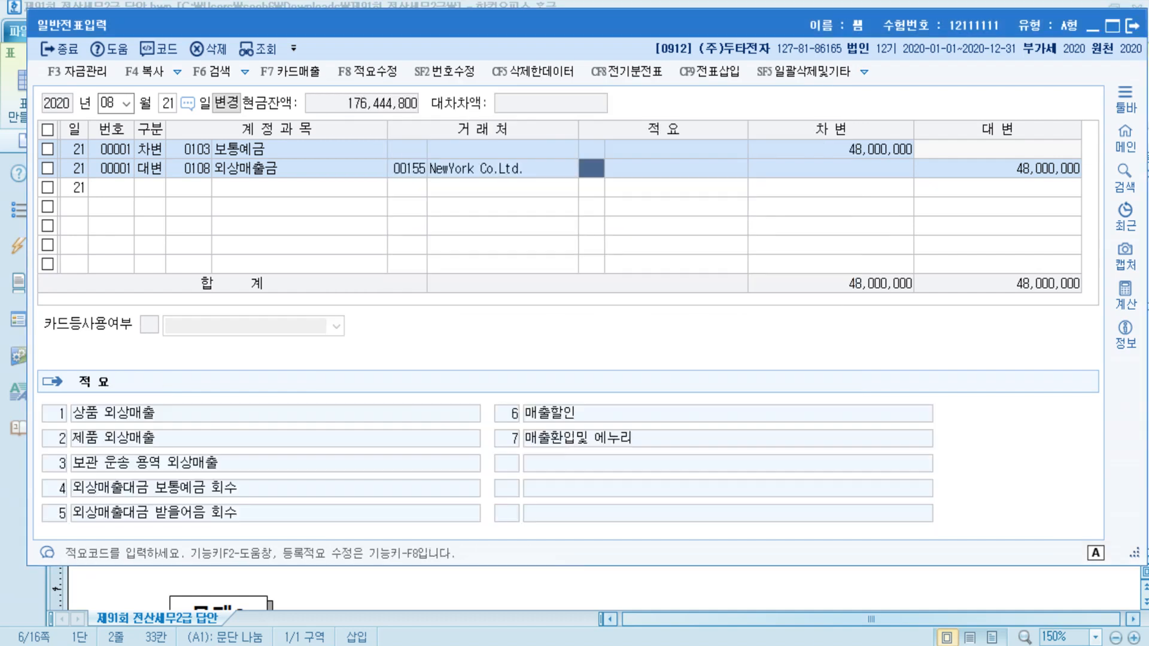
Step: Leave 적요 blank, check question [5]'s recognition-date exchange rate in the answer document, and set the 외상매출금 credit amount to 46,000,000 in KcLep
key(Hangul)
key(Return)
text(0)
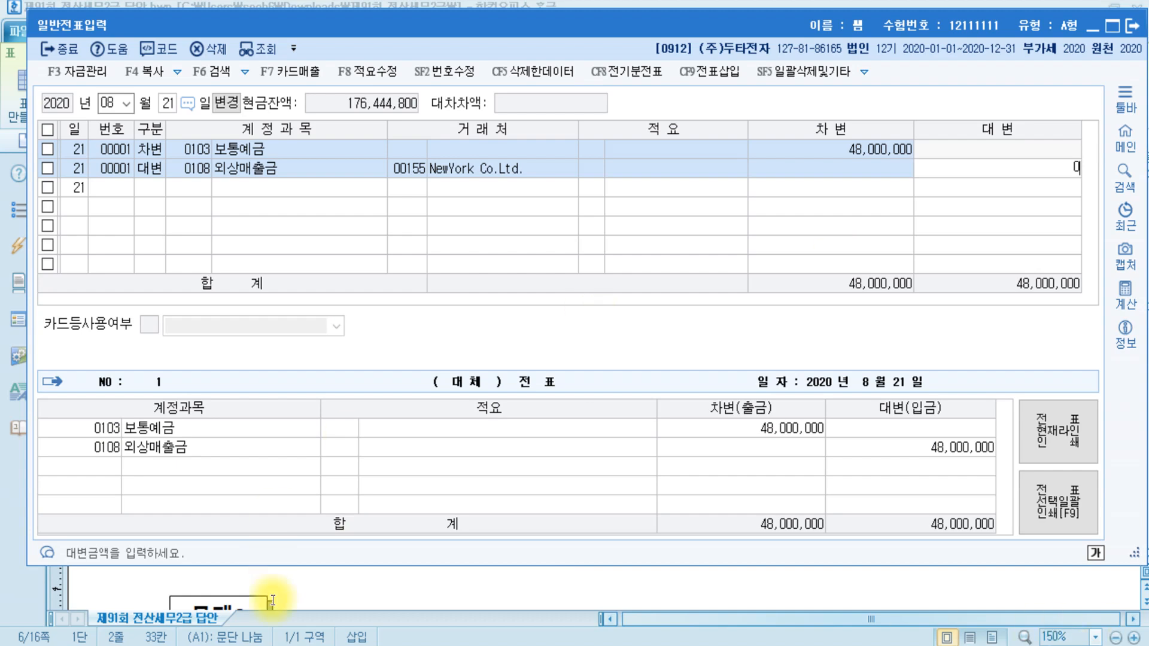
click(598, 583)
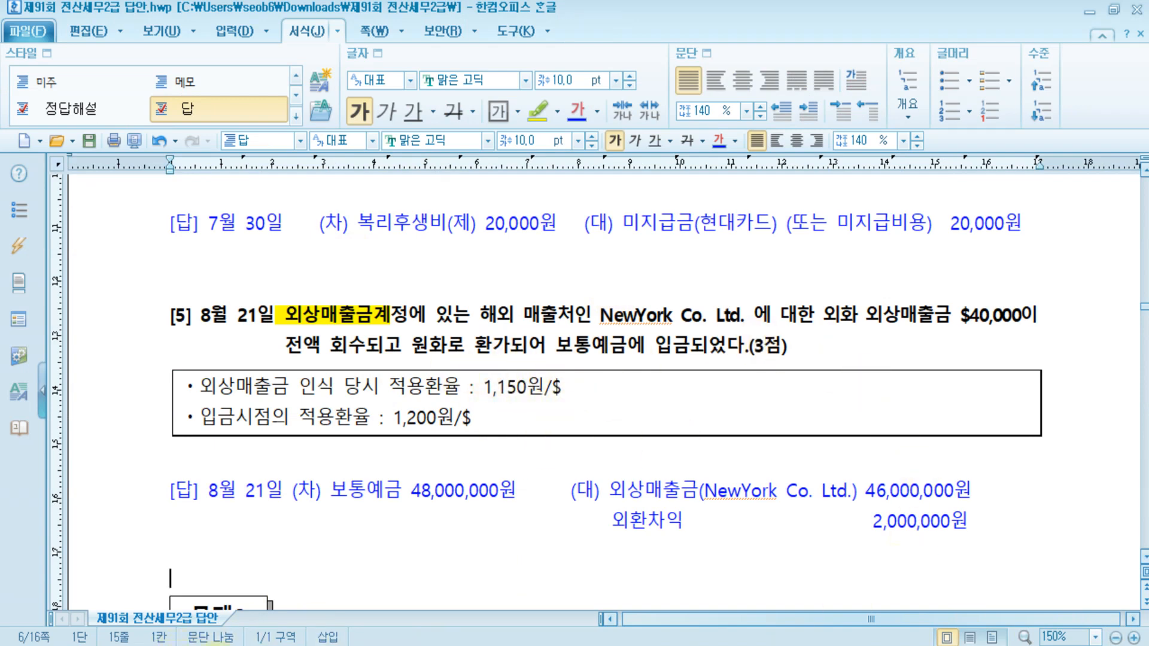
click(793, 645)
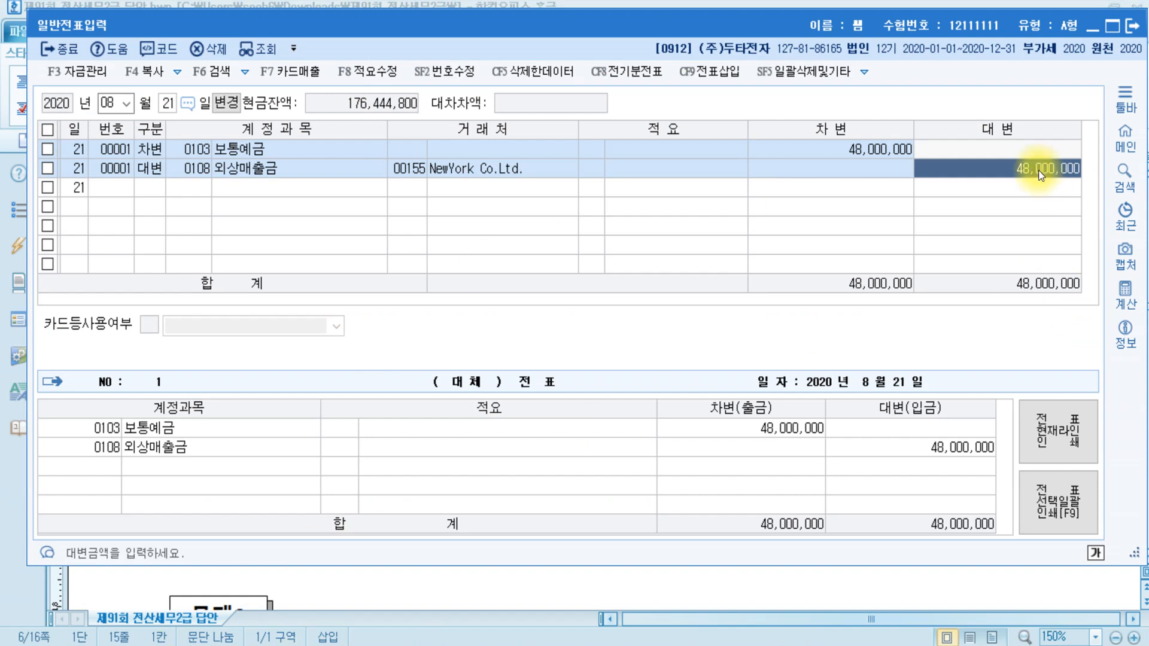
text(4)
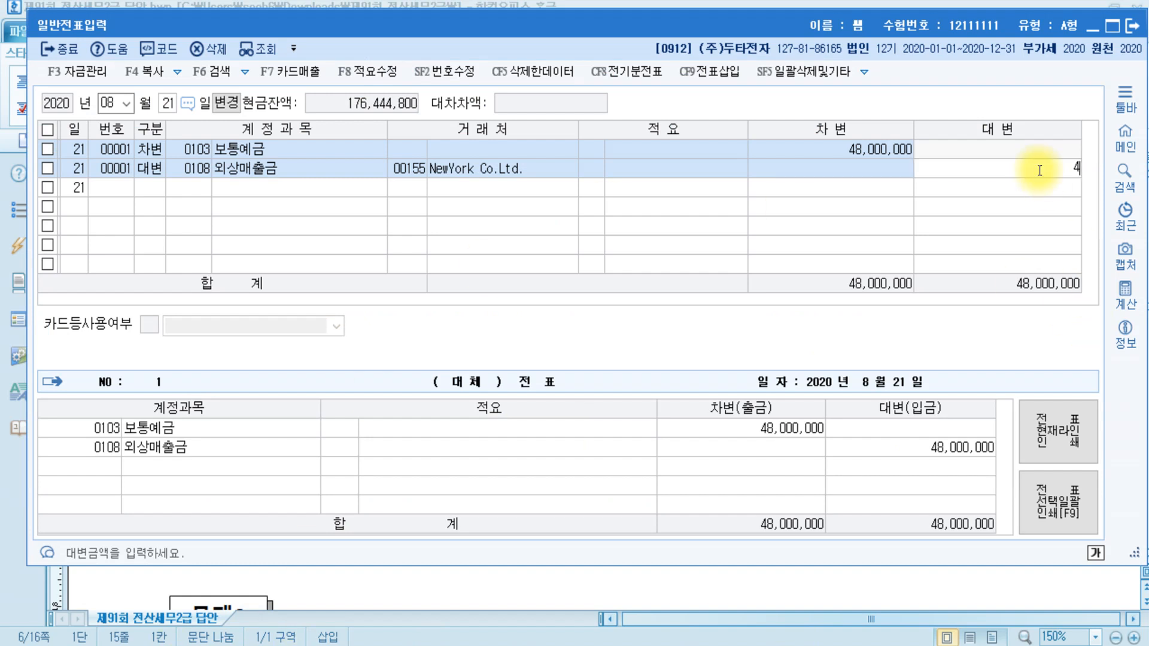
text(6,000,000)
key(Return)
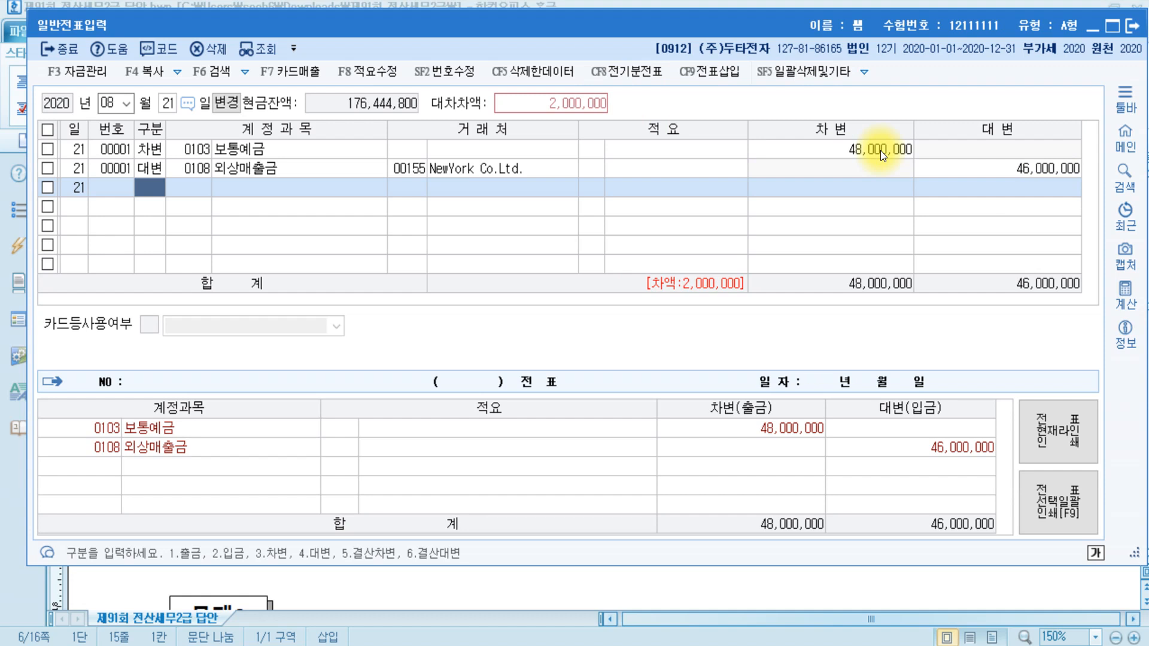
Step: Add a second credit line (대변) with the account 0907 외환차익 for the remaining 2,000,000, leaving 거래처 and 적요 blank
text(4)
key(Return)
text(외환)
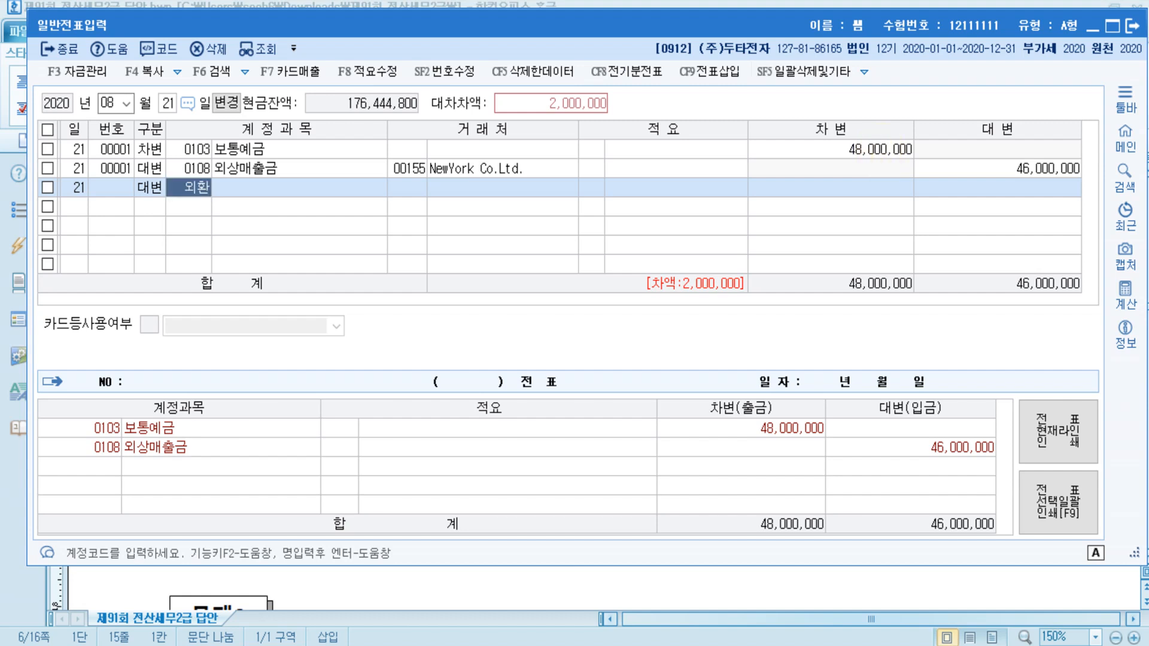
key(Return)
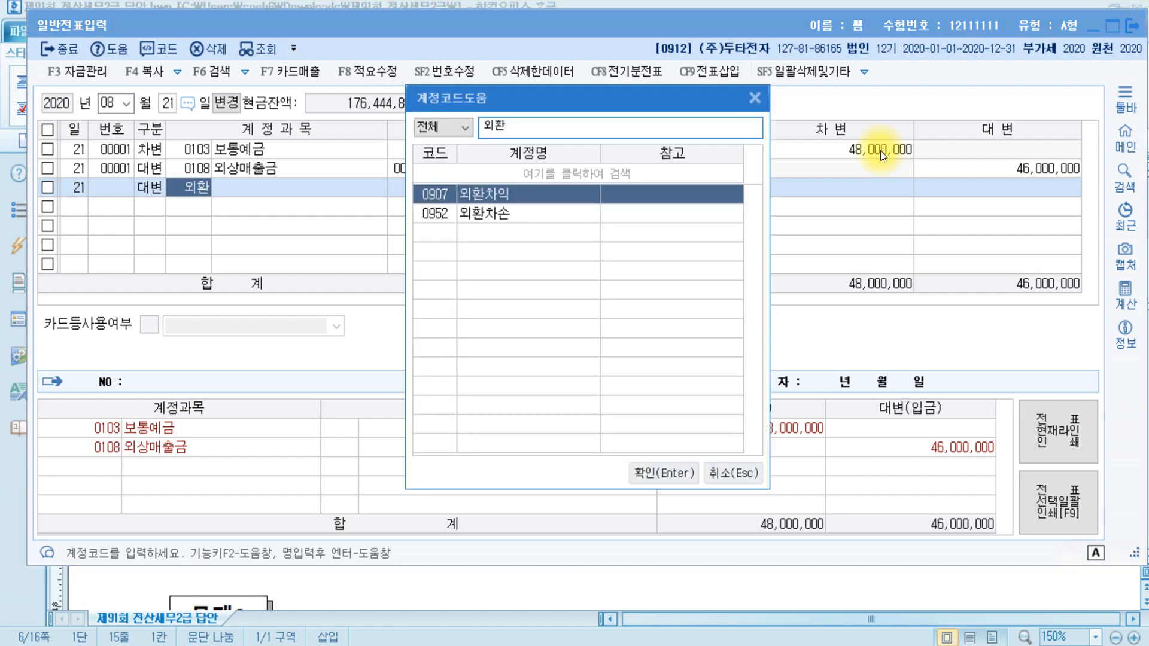
key(Return)
key(Return)
key(Return)
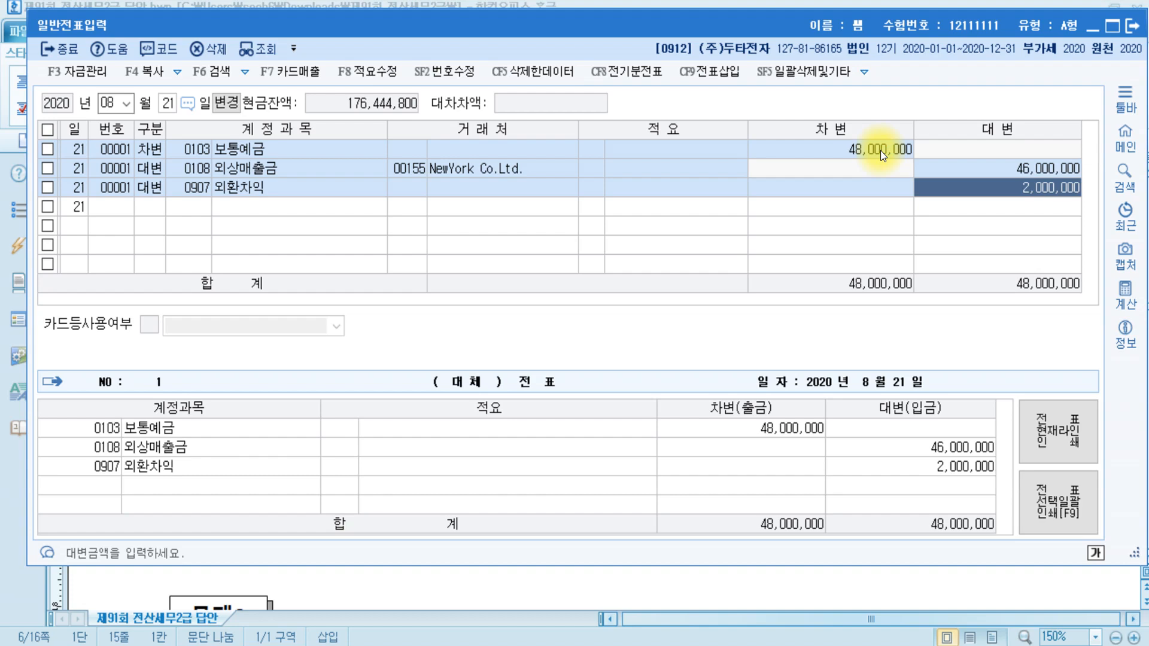
Step: Switch to the answer document and read through 문제2's entry instructions and the transaction details of its question [1]
click(289, 580)
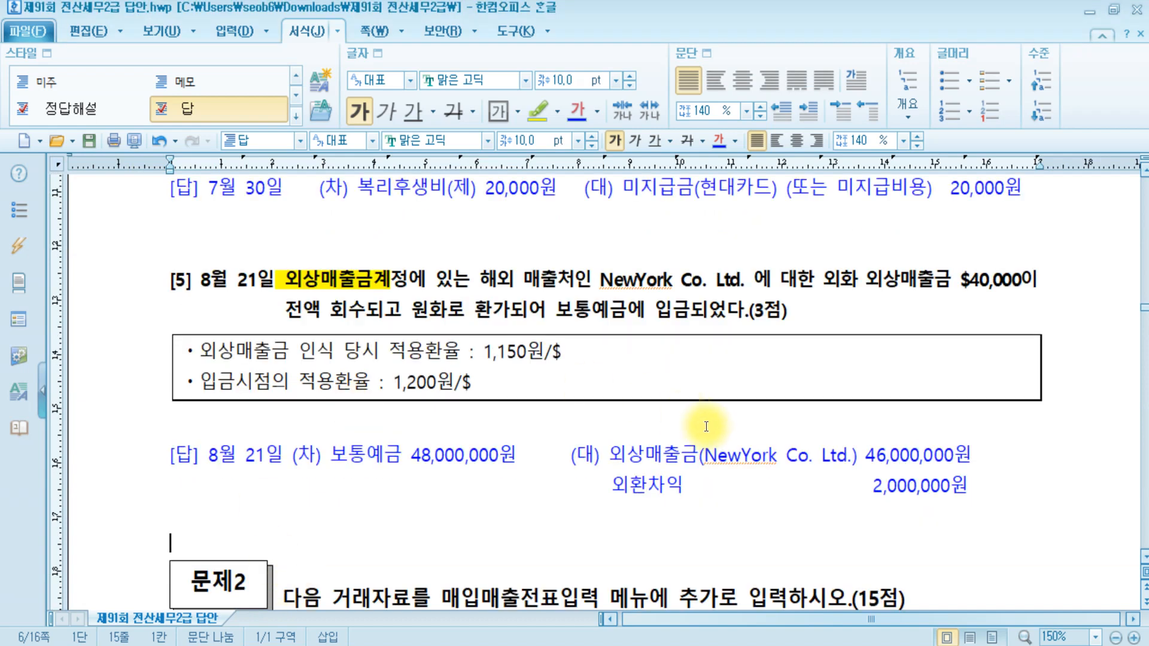
scroll(686, 416, down, 3)
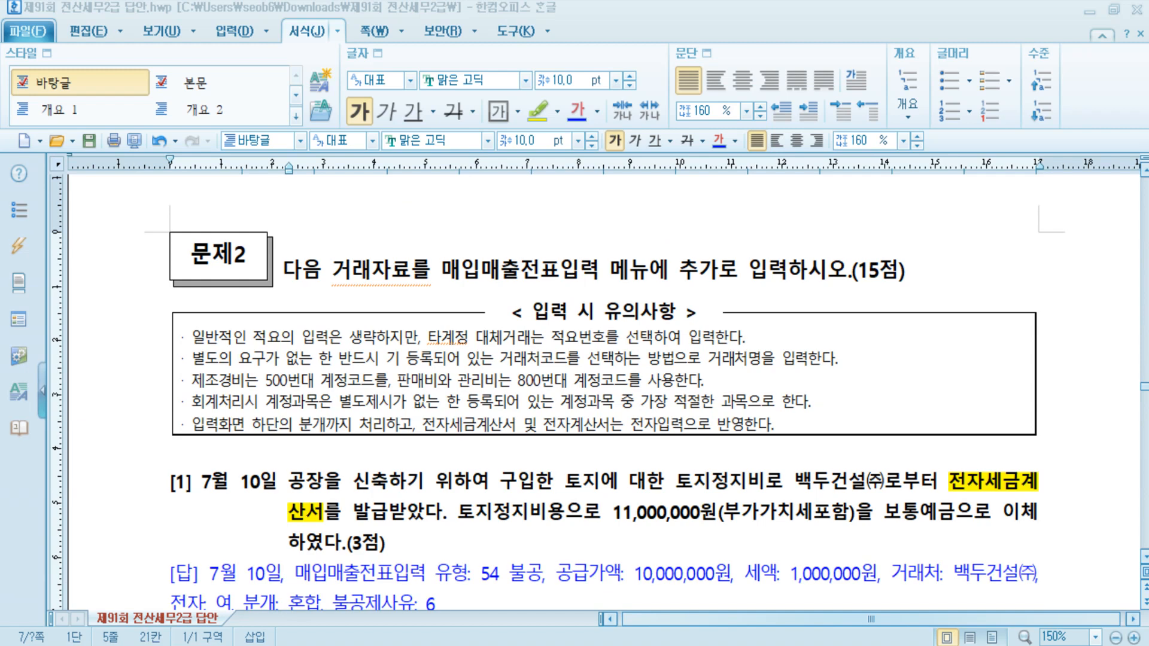
click(448, 275)
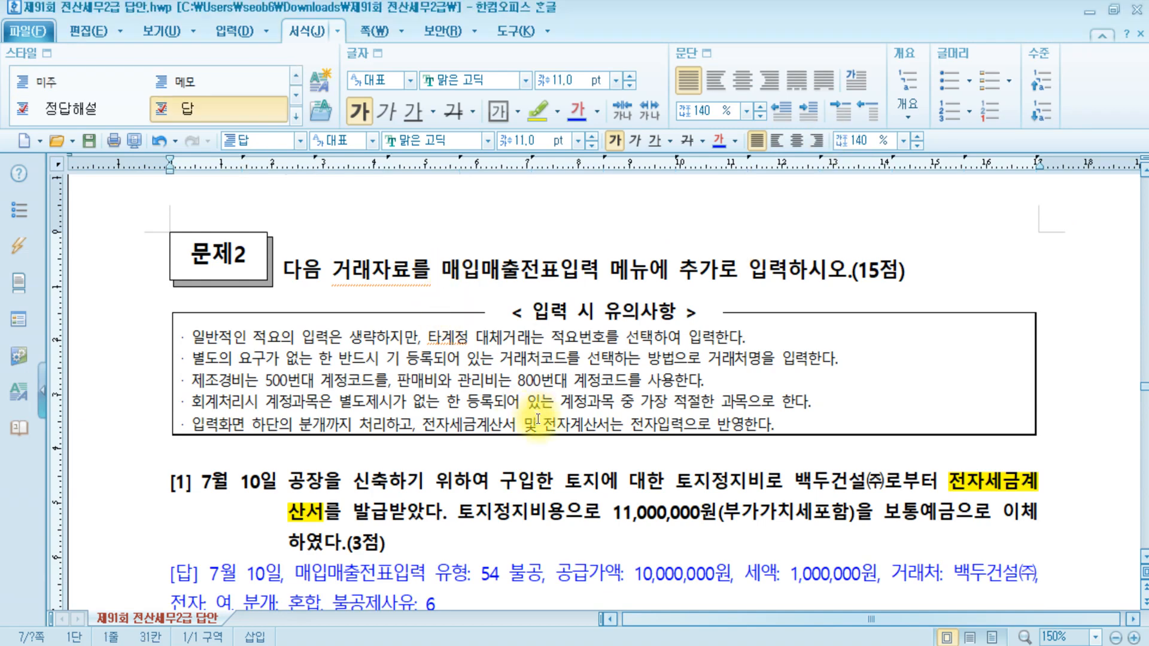
scroll(536, 419, down, 3)
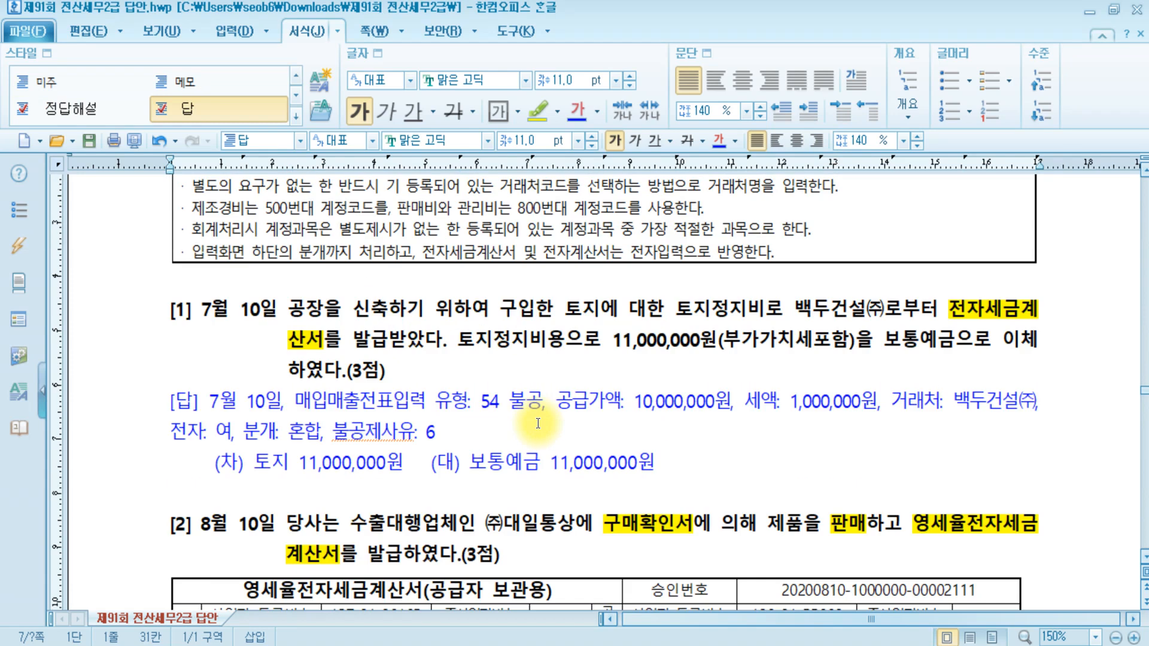
click(177, 308)
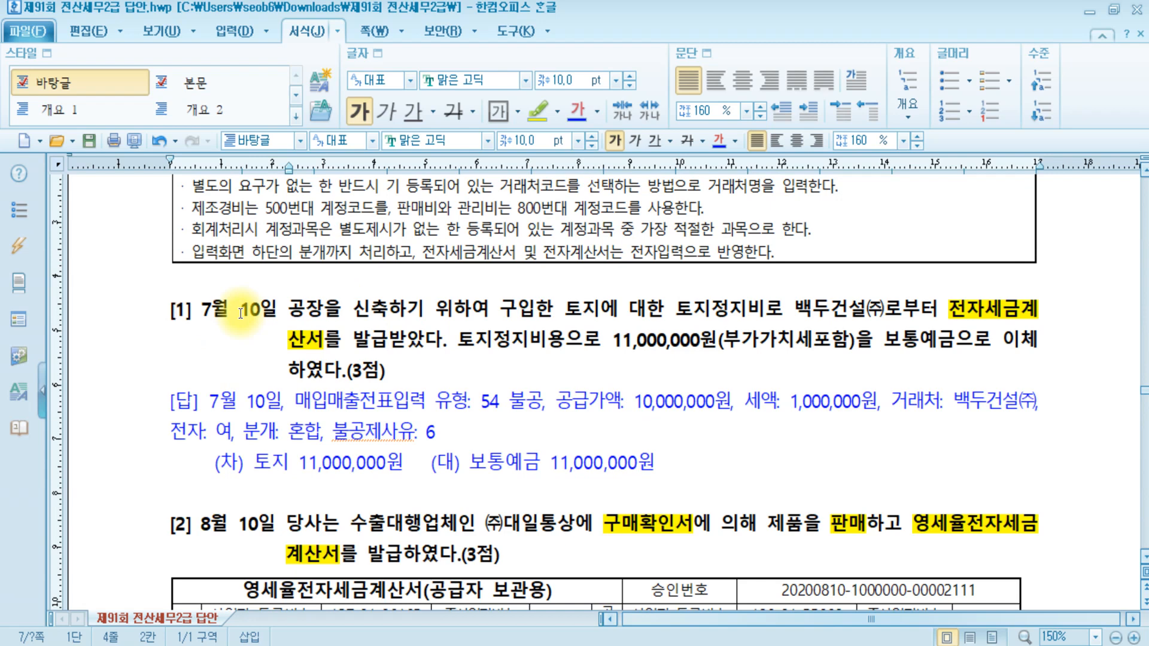
click(586, 309)
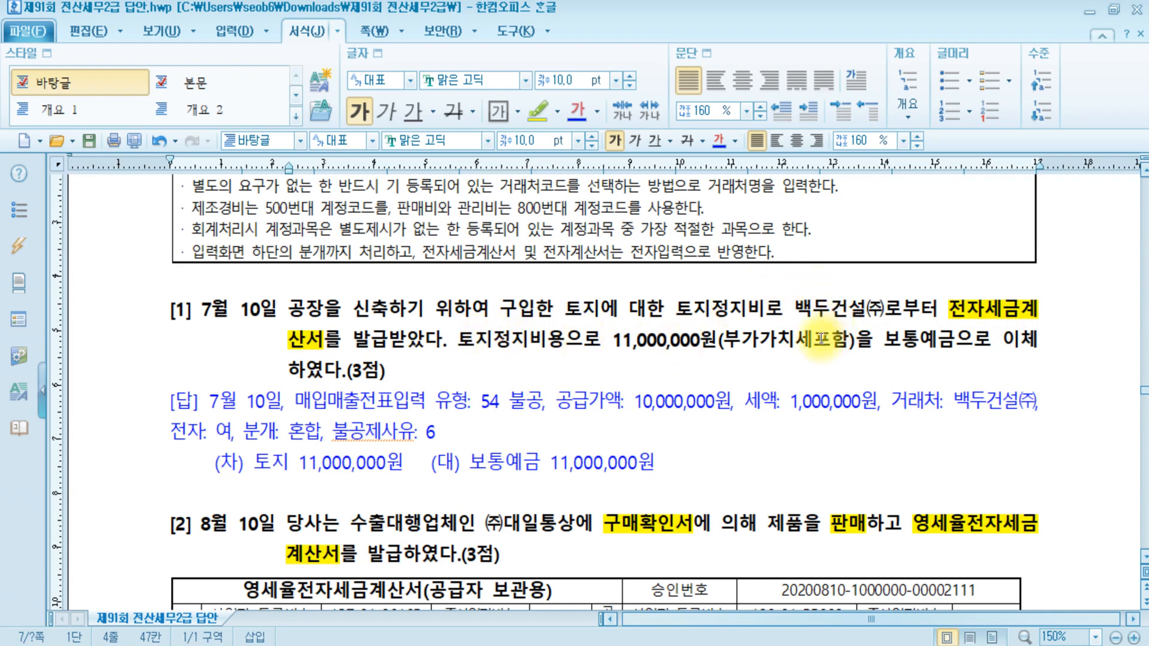
drag(813, 339, 872, 340)
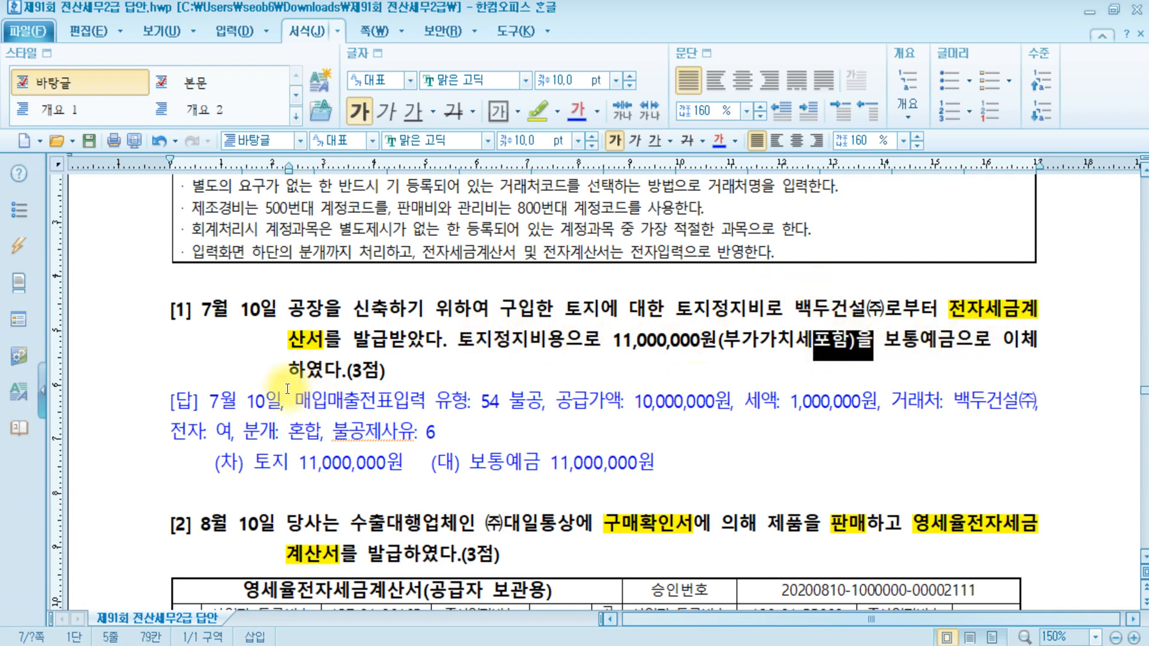
click(386, 372)
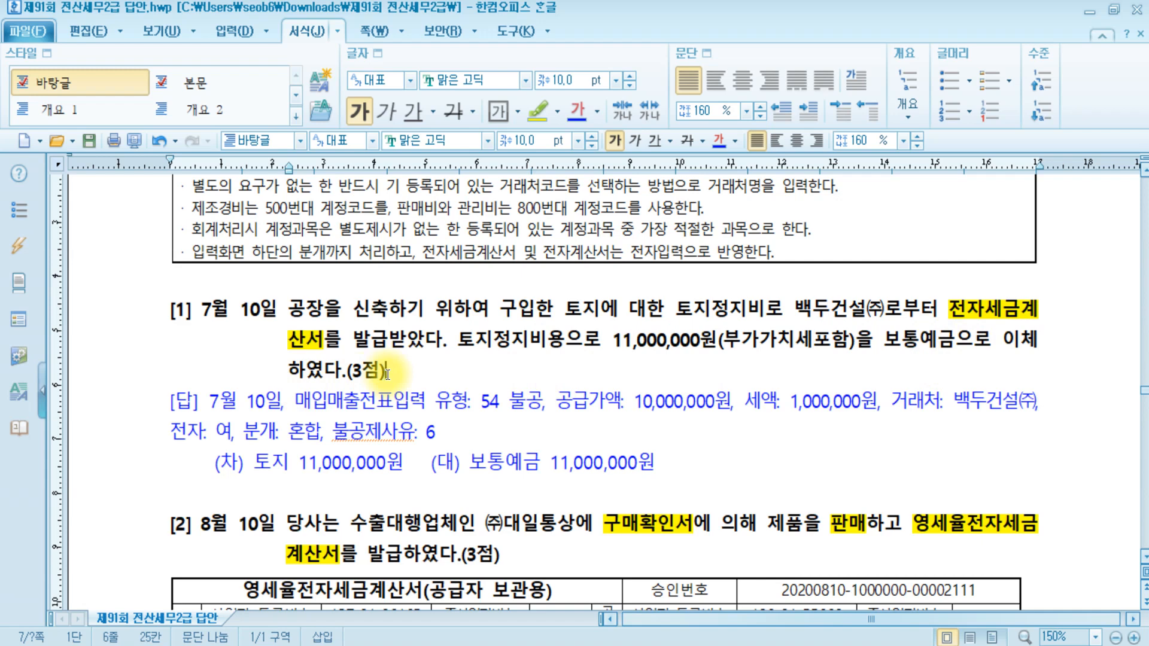
Step: Switch to KcLep's 매입매출전표입력 window, set the voucher date to July 10, and choose 54.불공 as the VAT type
key(alt+Tab)
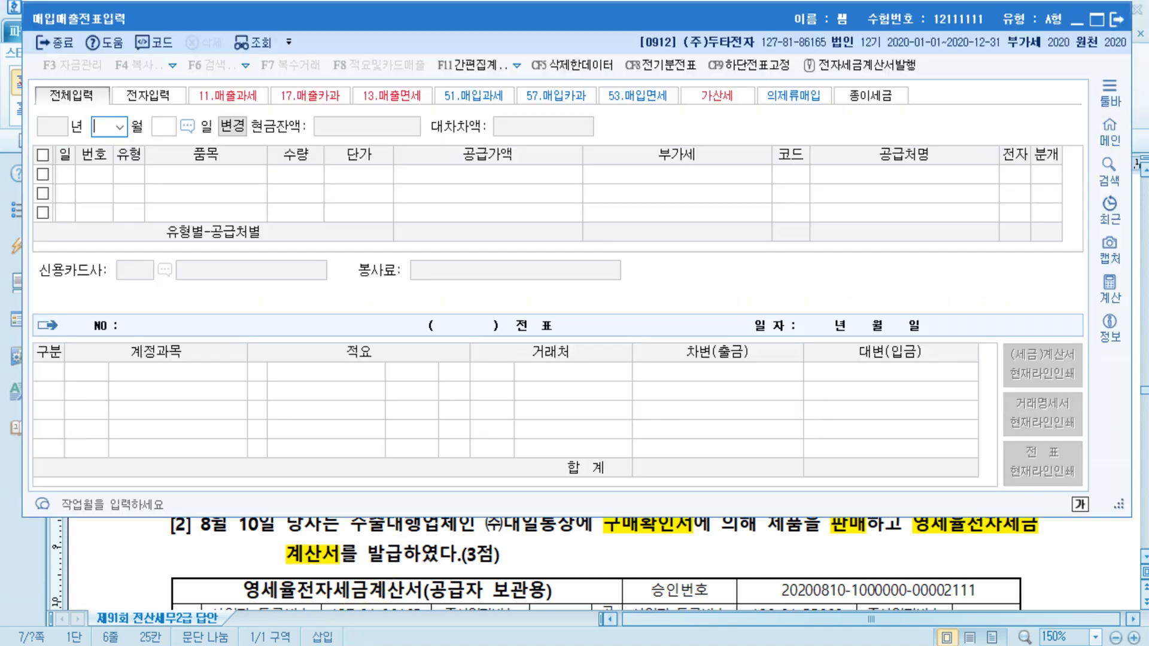
text(0710)
key(Return)
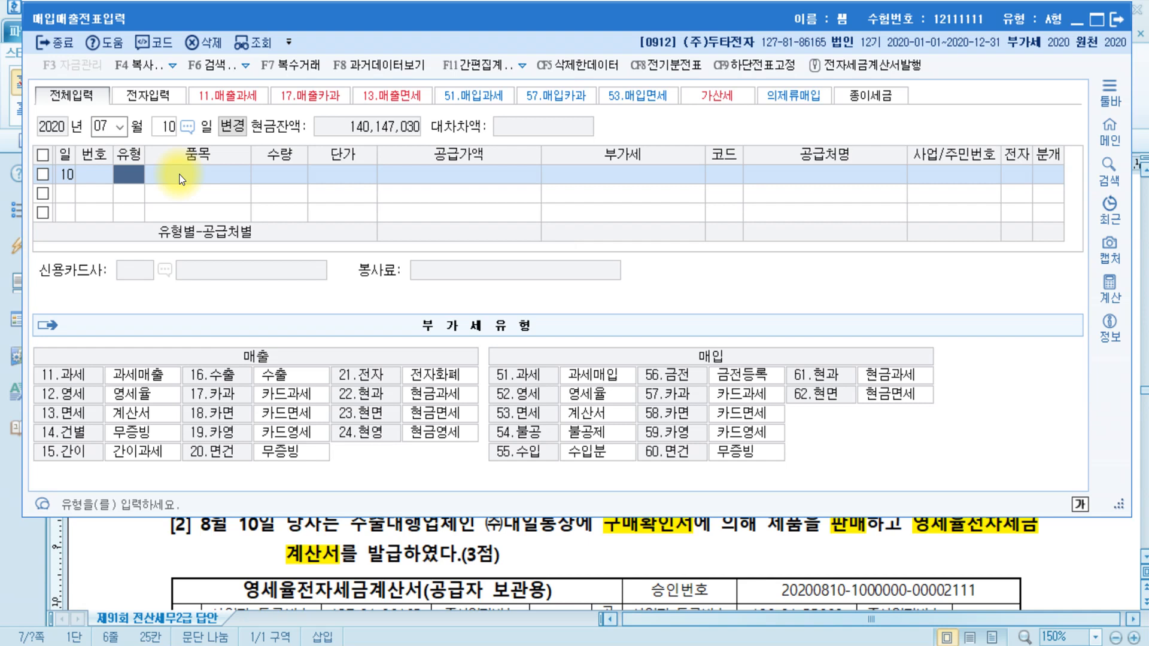
click(526, 439)
click(525, 440)
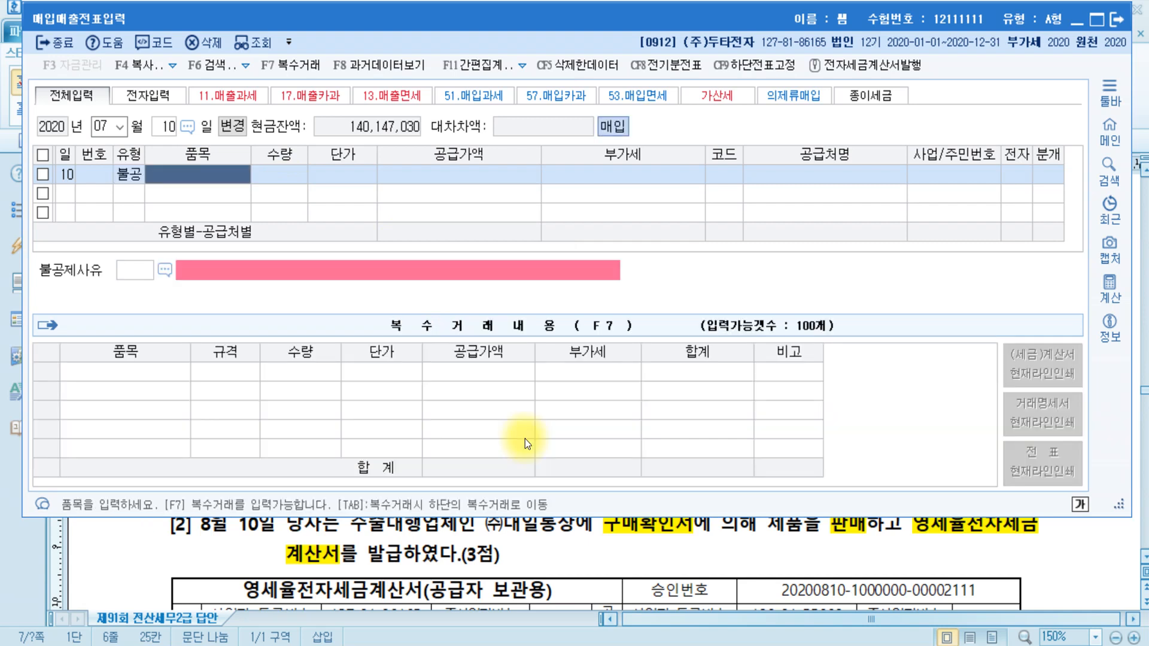
Step: Enter 정지비 as the 품목 and 10,000,000 as the 공급가액, leaving 수량 and 단가 blank and accepting the calculated 부가세
text(정지비)
key(Return)
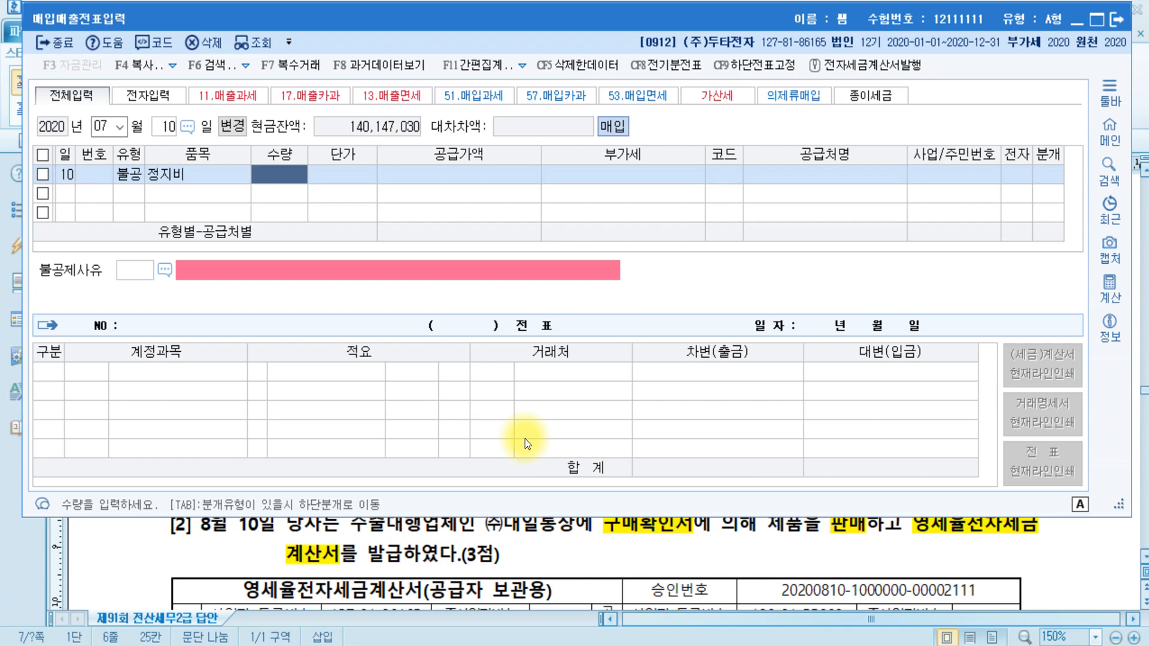
key(Return)
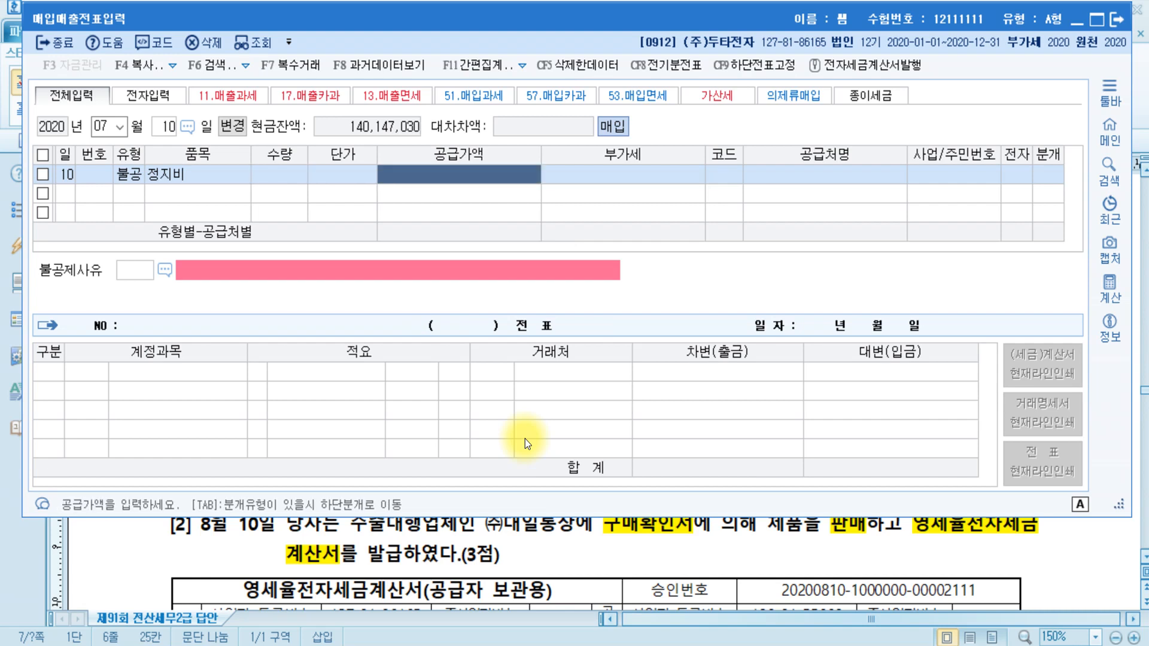
text(10,000,000)
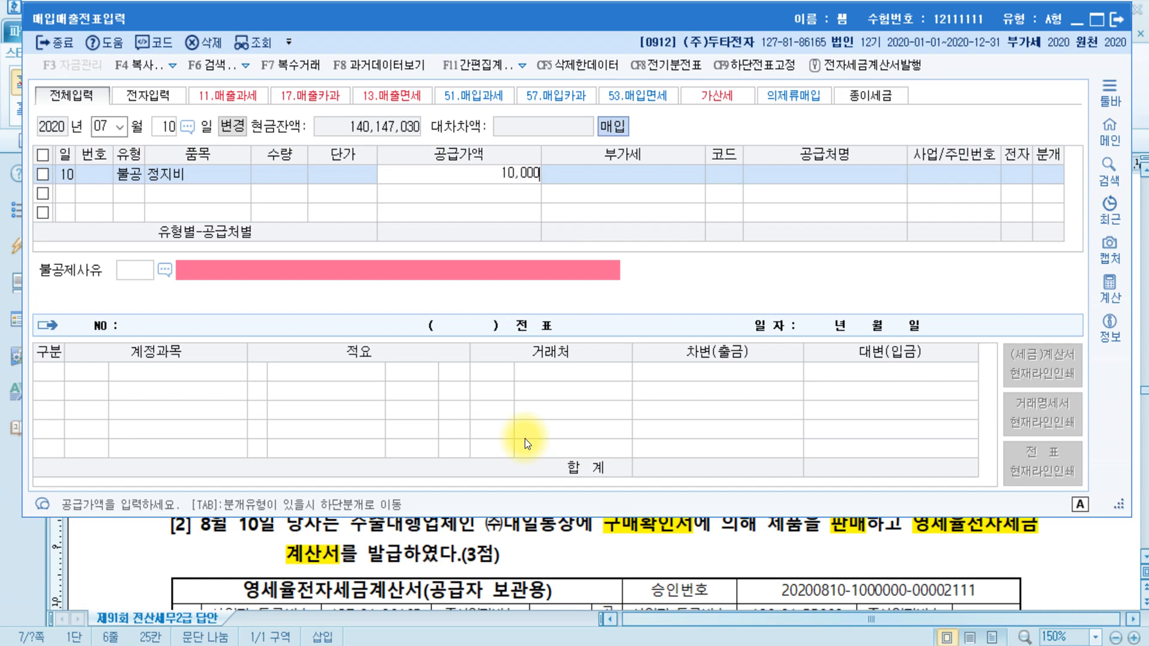
key(Return)
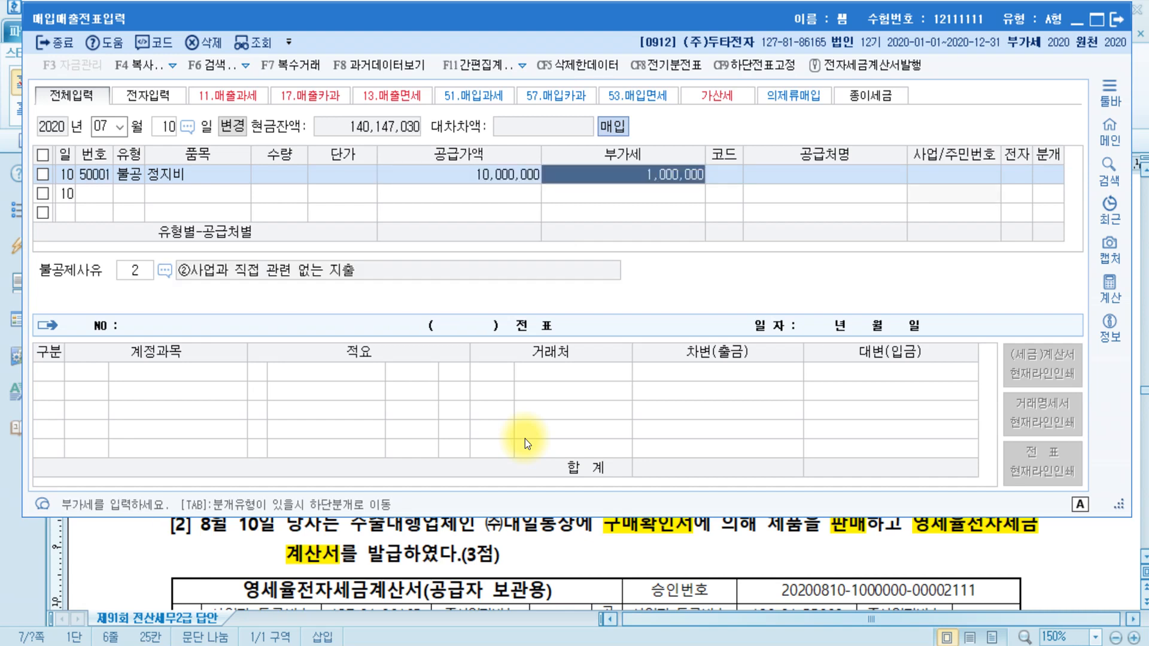
key(Return)
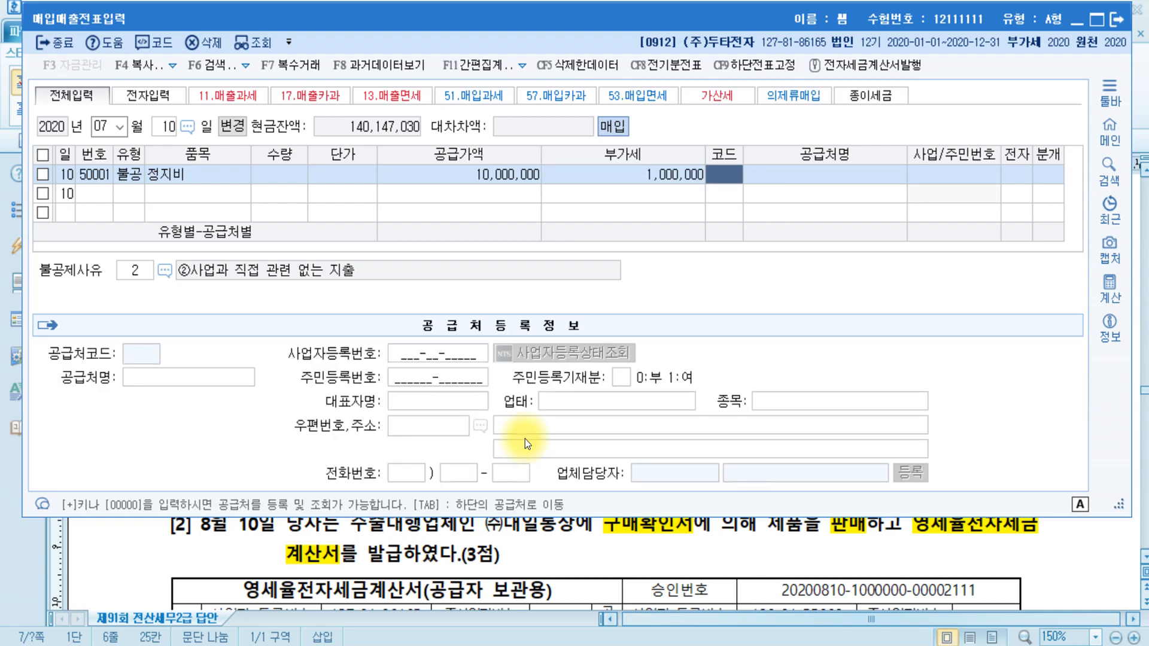
Step: Set the supplier (공급처) to 00111 백두건설(주) and mark the invoice as electronic (전자: 여)
text(백두)
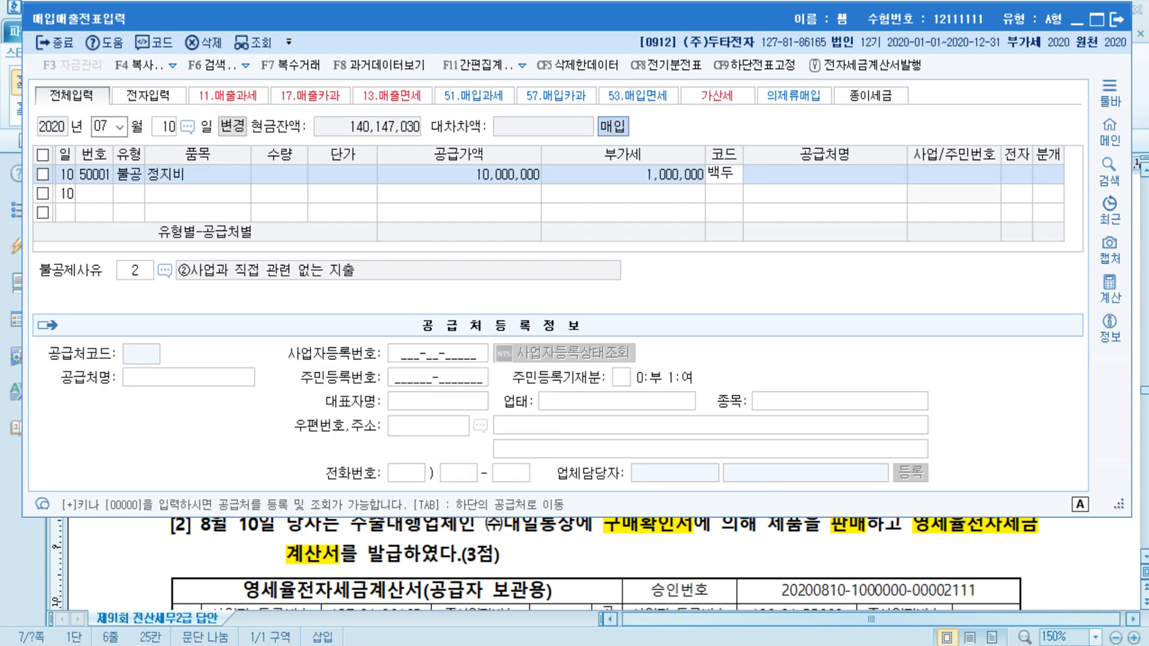
key(Return)
key(Return)
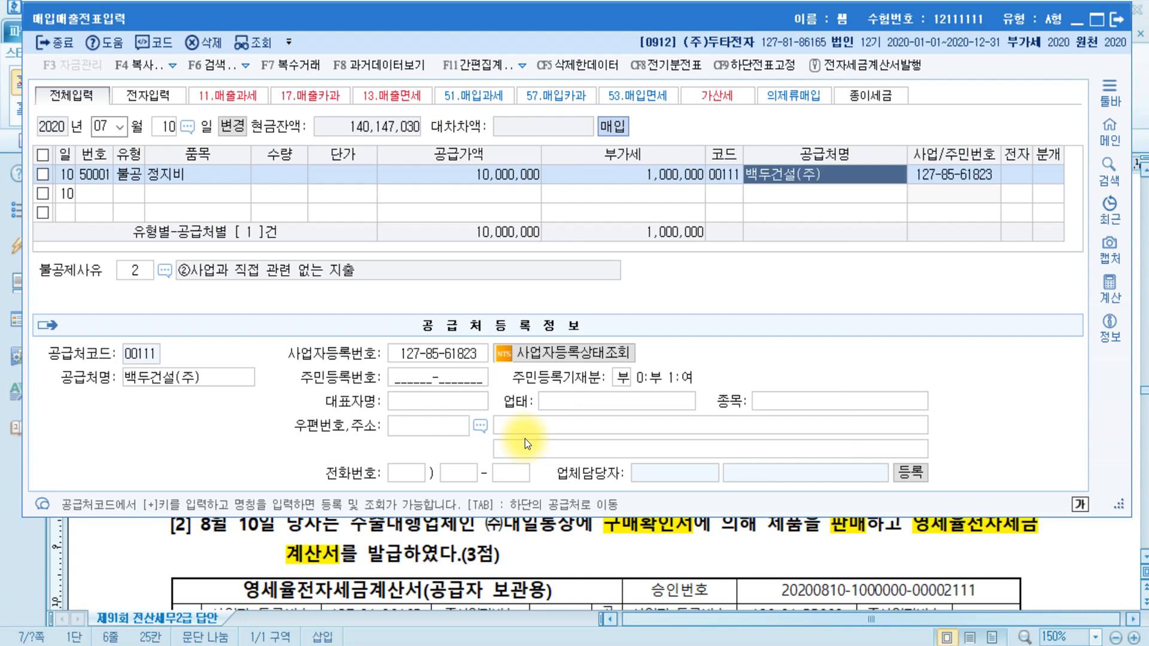
text(1)
key(Return)
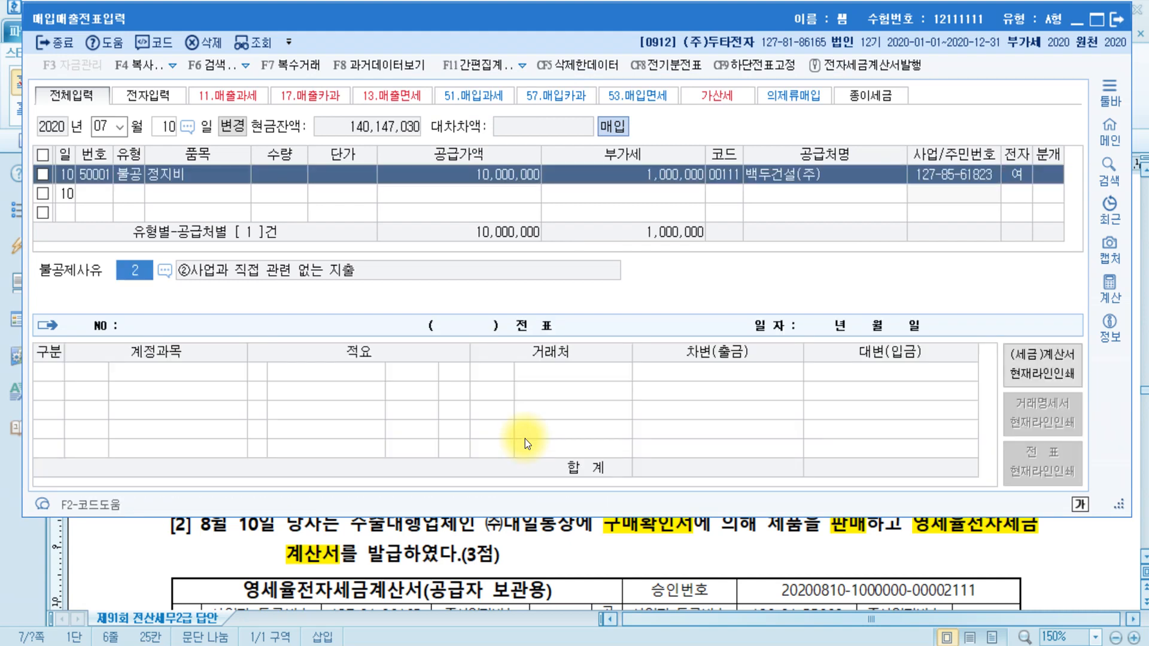
Step: Set the 불공제사유 of the July 10 entry to 6, ⑥토지의 자본적 지출 관련
click(137, 274)
click(160, 281)
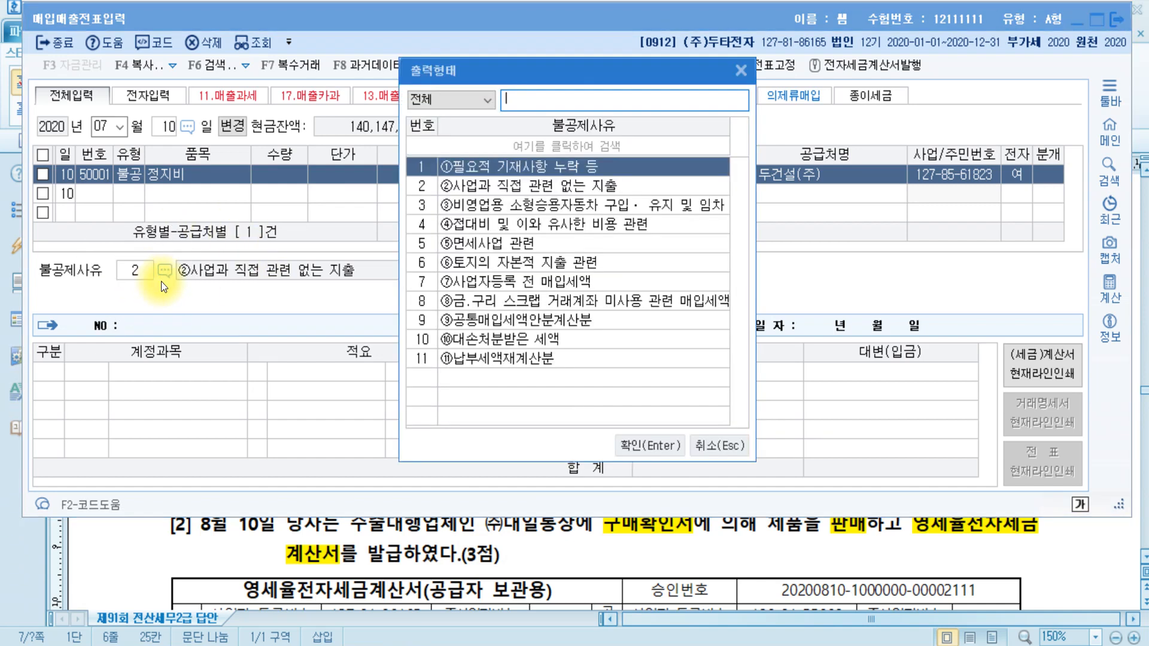
click(523, 260)
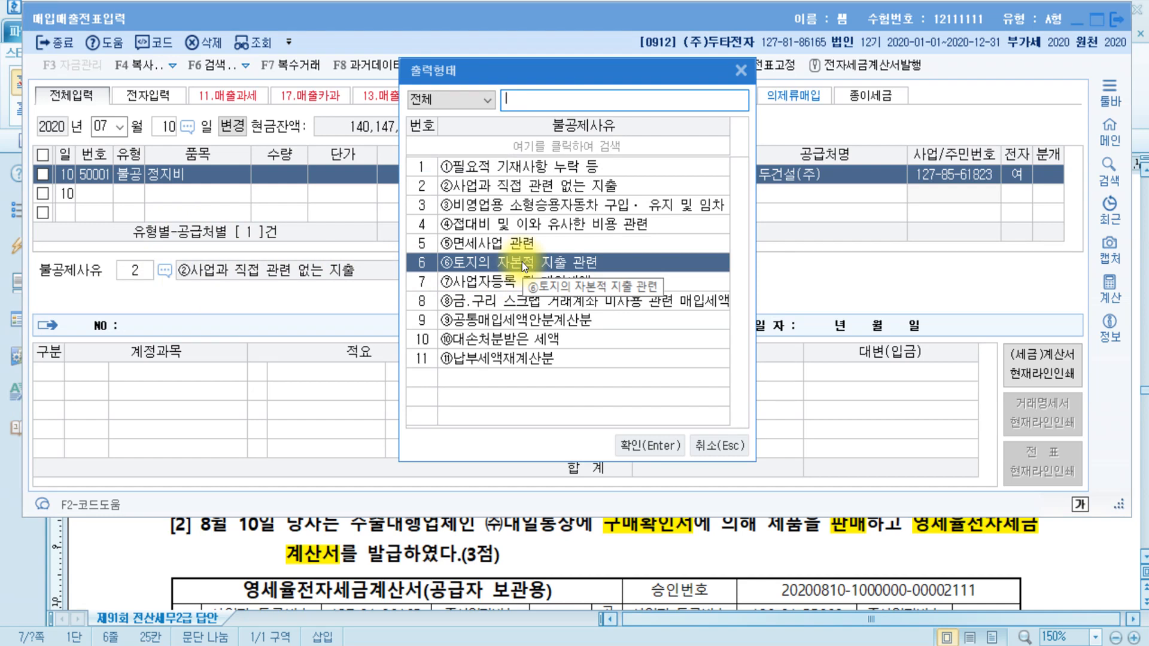
double_click(522, 261)
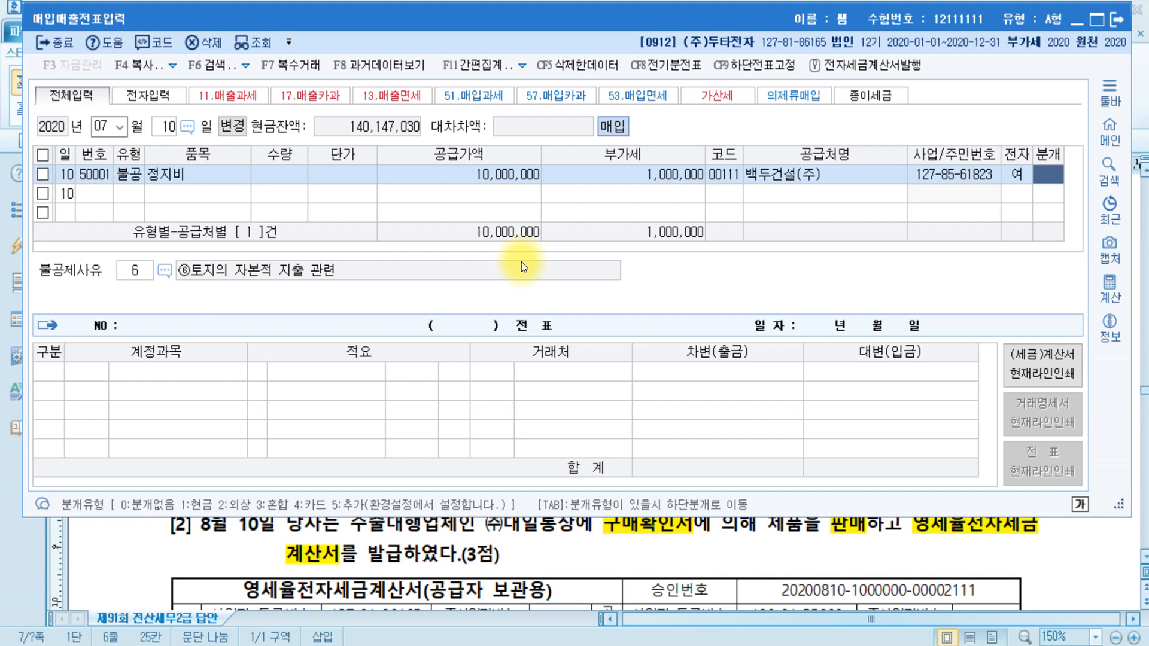
Step: Set the July 10 entry's 분개 type to 3.혼합 and change the debit account to 0201 토지, keeping 11,000,000
text(3)
key(Return)
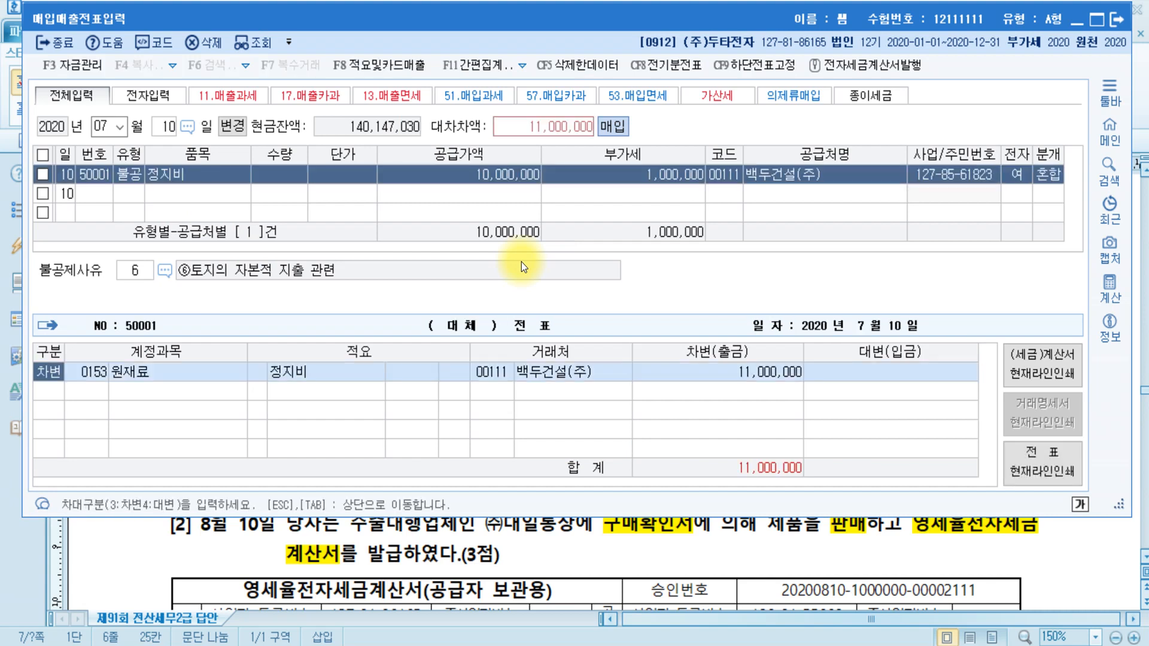
key(Return)
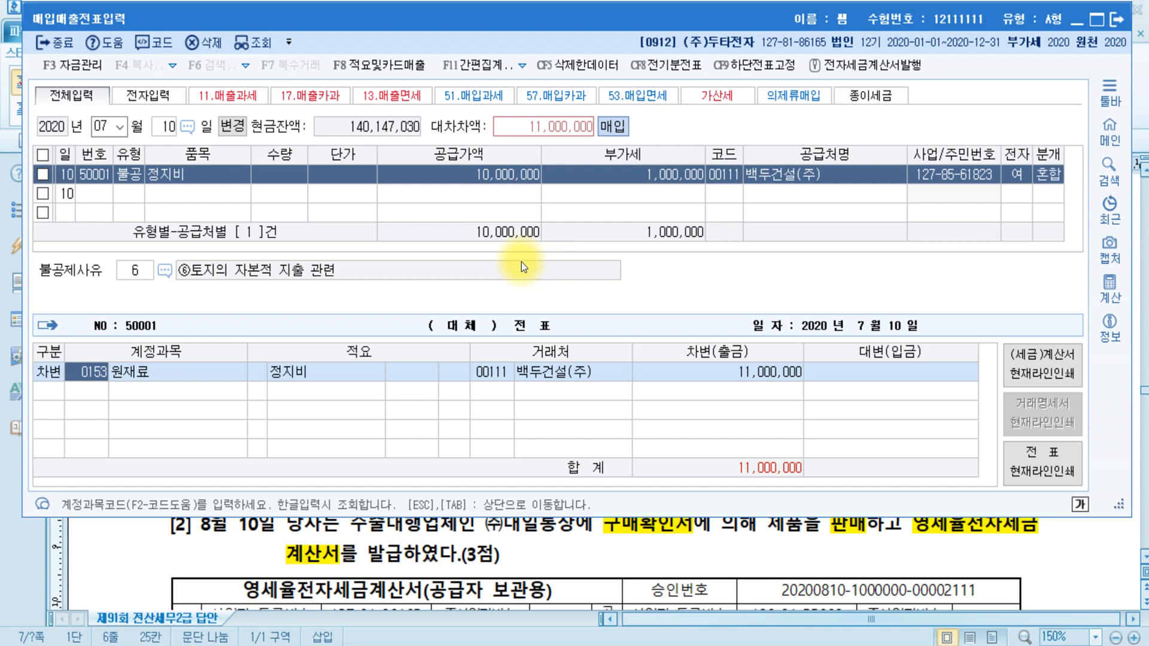
text(토지)
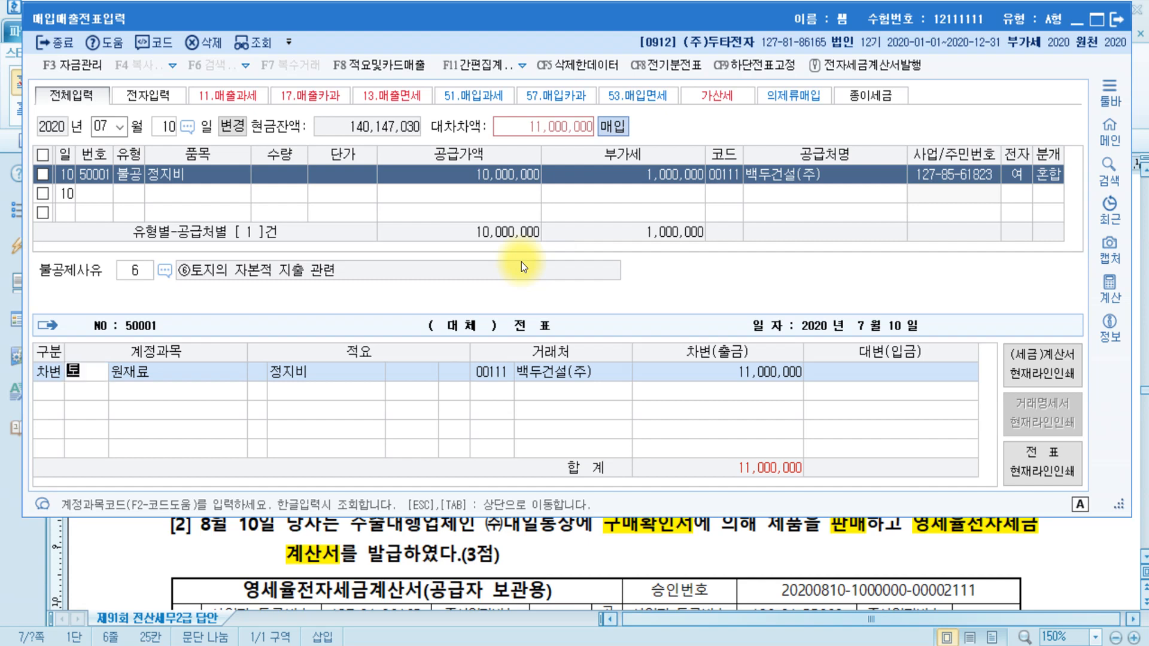
key(Return)
key(Return)
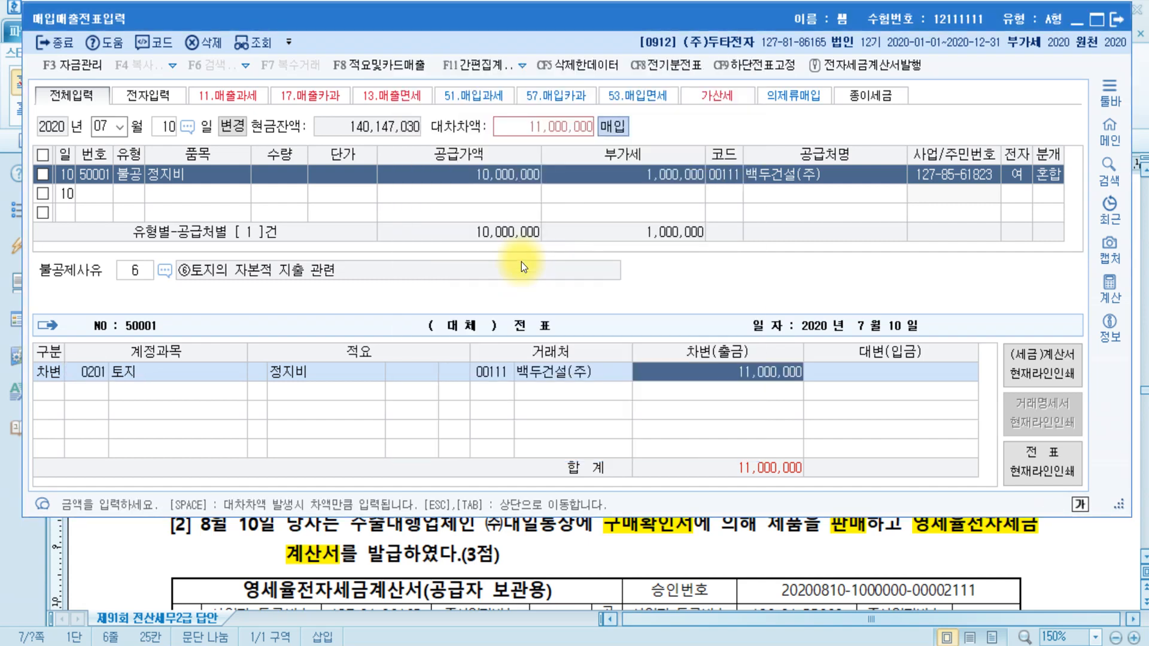
key(Return)
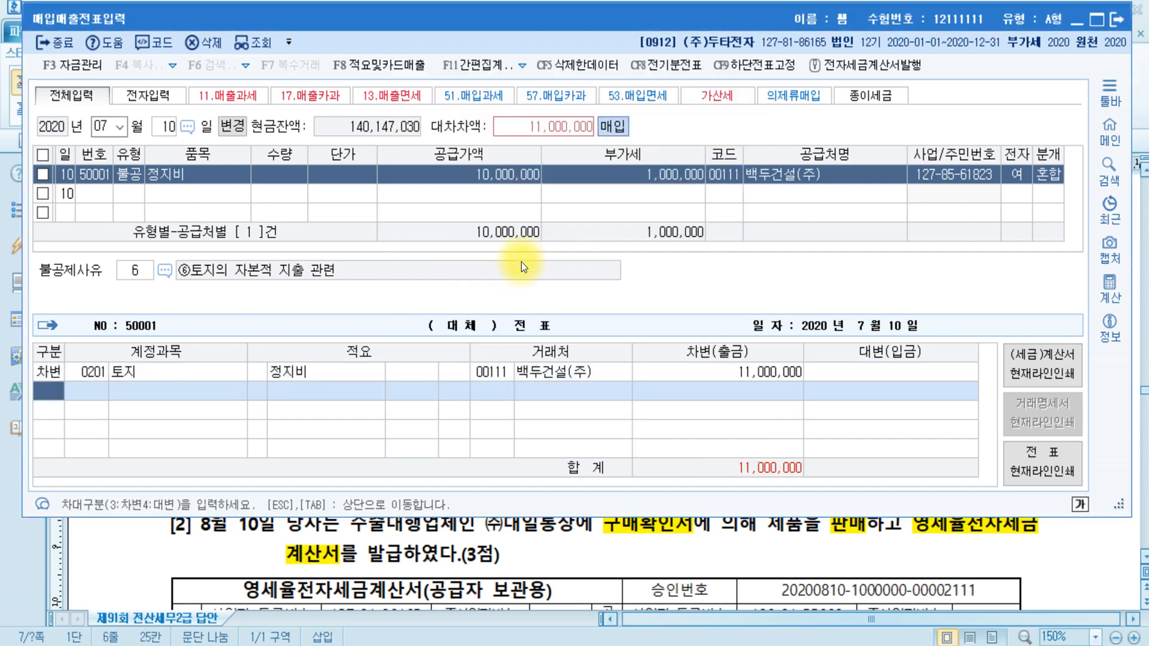
Step: Add a credit (대변) line for 0103 보통예금 of 11,000,000 to the July 10 voucher
text(4)
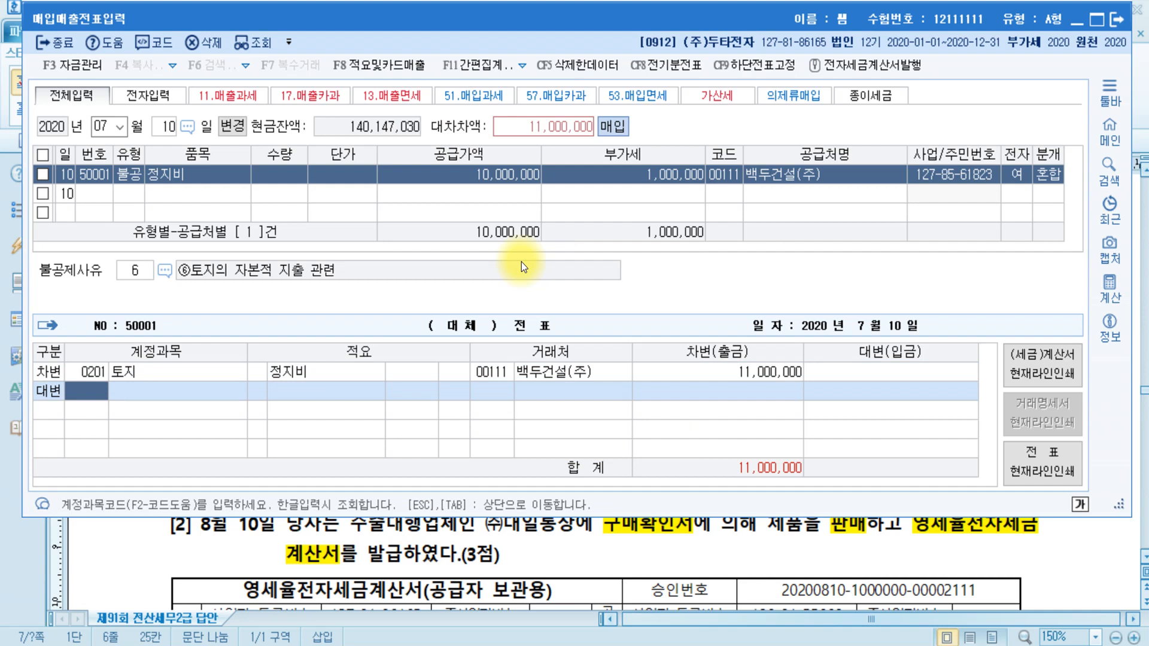
text(보통)
key(Return)
key(Return)
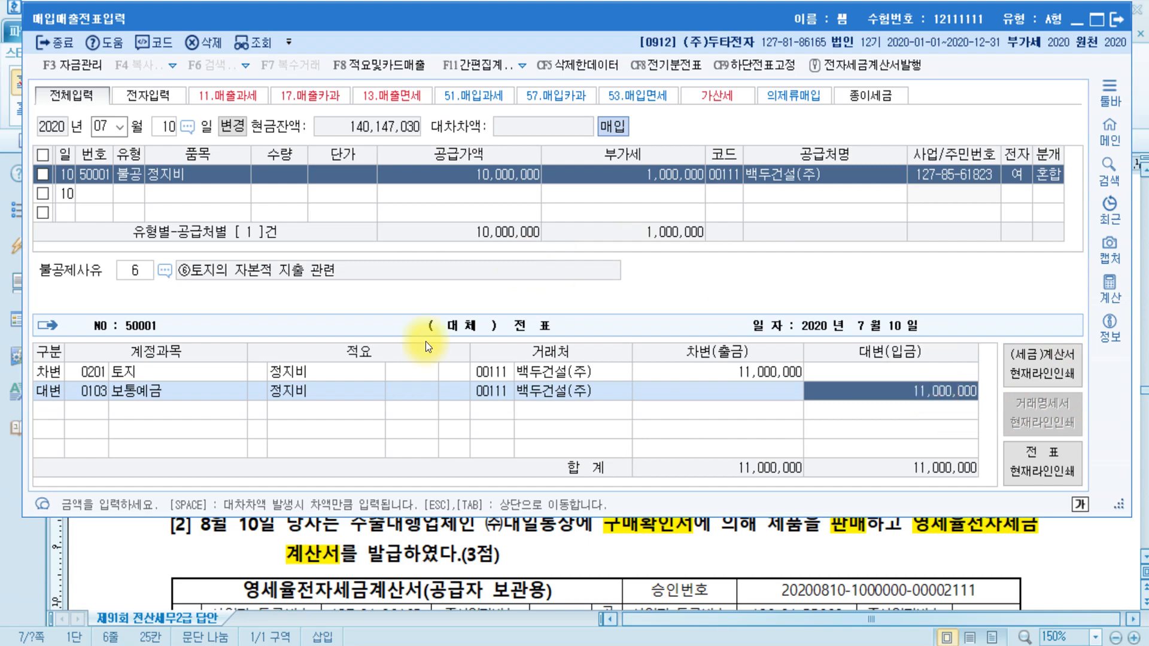
Step: Switch to the Hangul answer document and read transaction [2] of August 10, including its 영세율전자세금계산서
click(866, 574)
scroll(866, 573, down, 5)
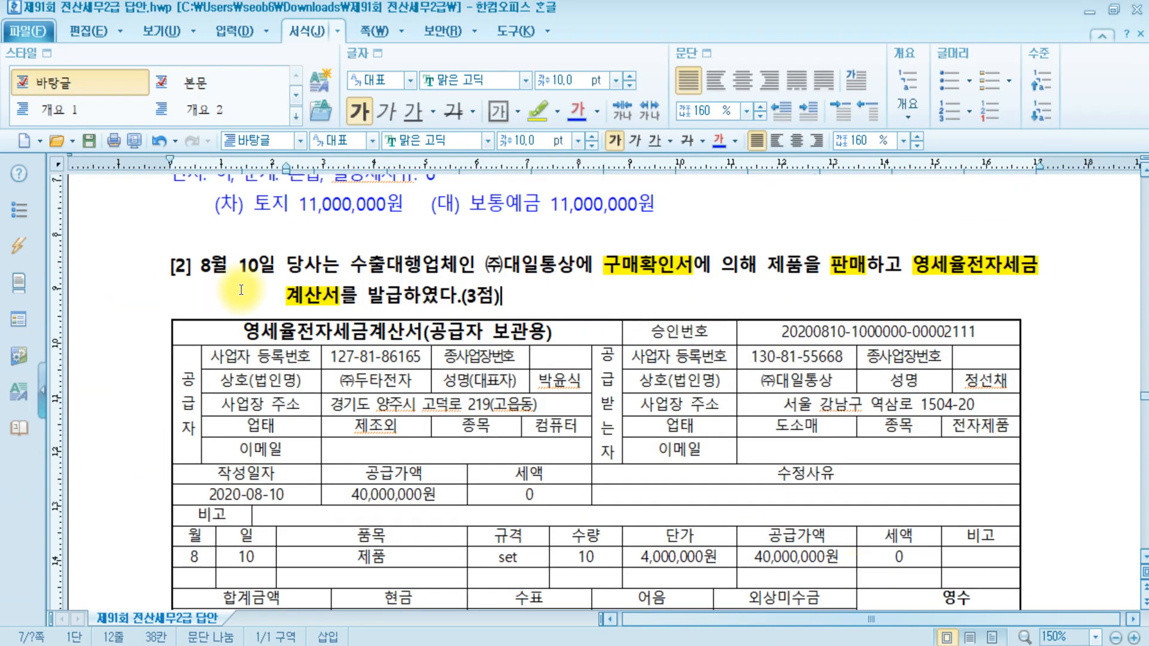
click(229, 264)
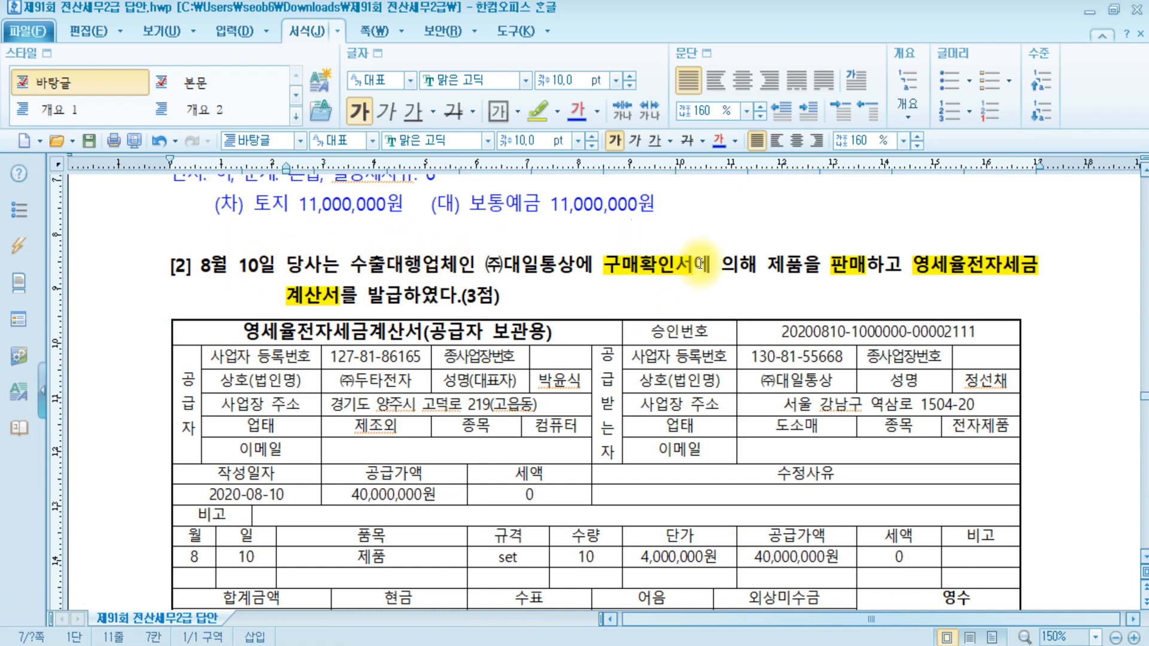
click(845, 269)
drag(845, 271, 913, 265)
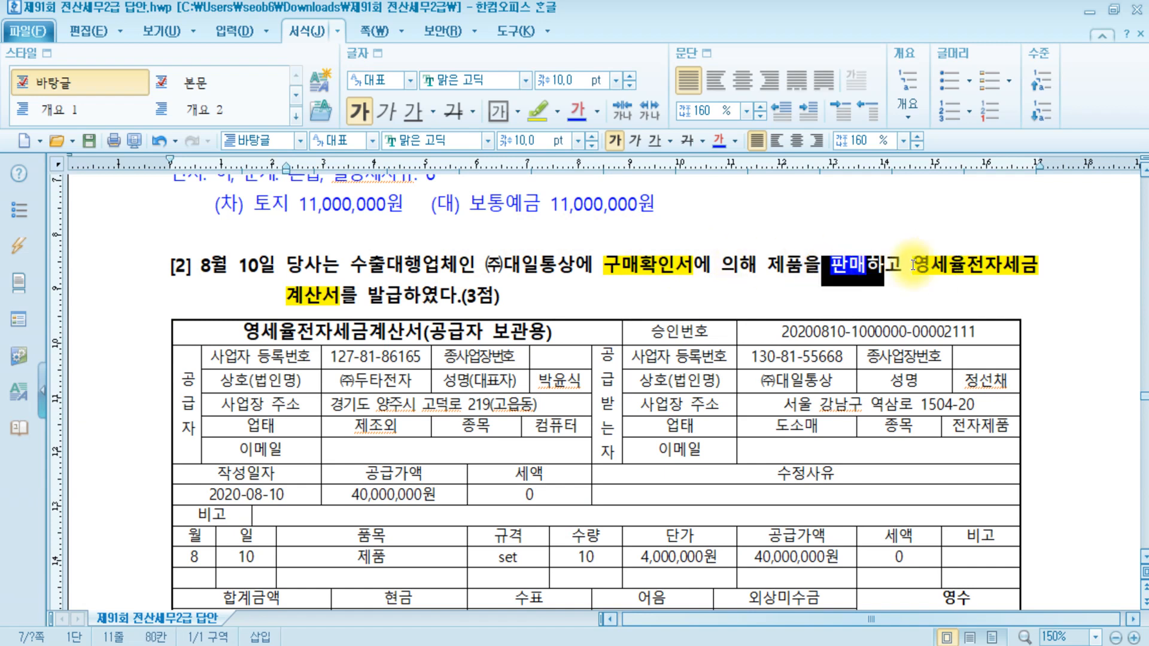
drag(912, 265, 913, 265)
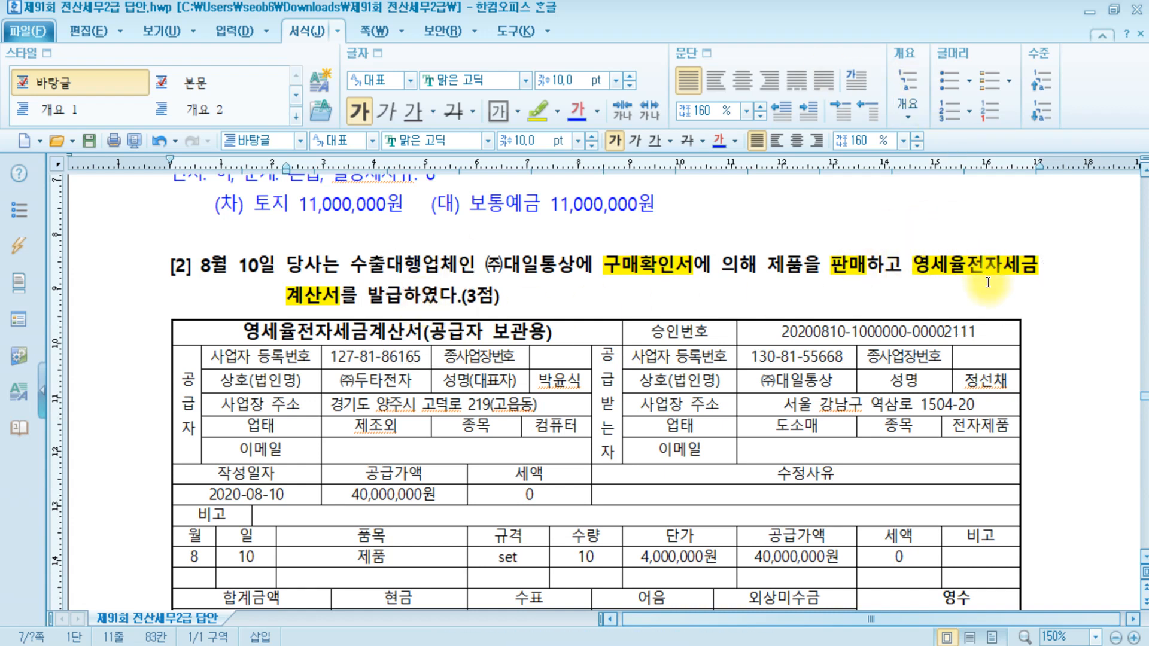
Step: Return to KcLep's 매입매출전표입력, set the voucher date to August 10, and choose 12.영세 as the VAT type
key(alt+Tab)
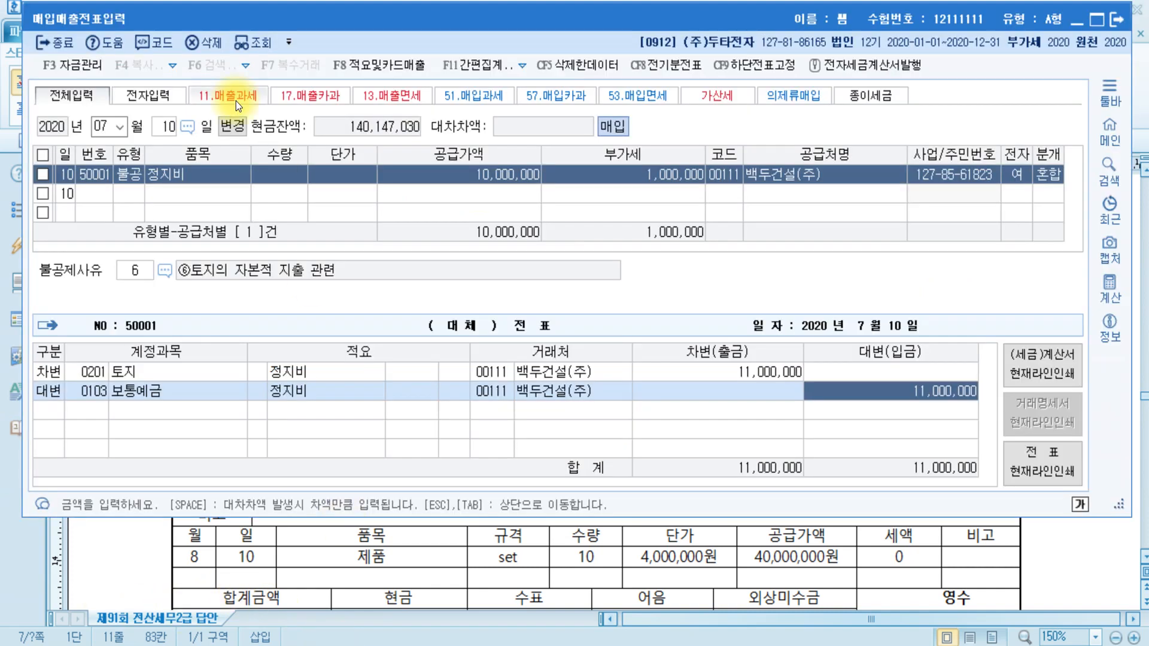
click(161, 93)
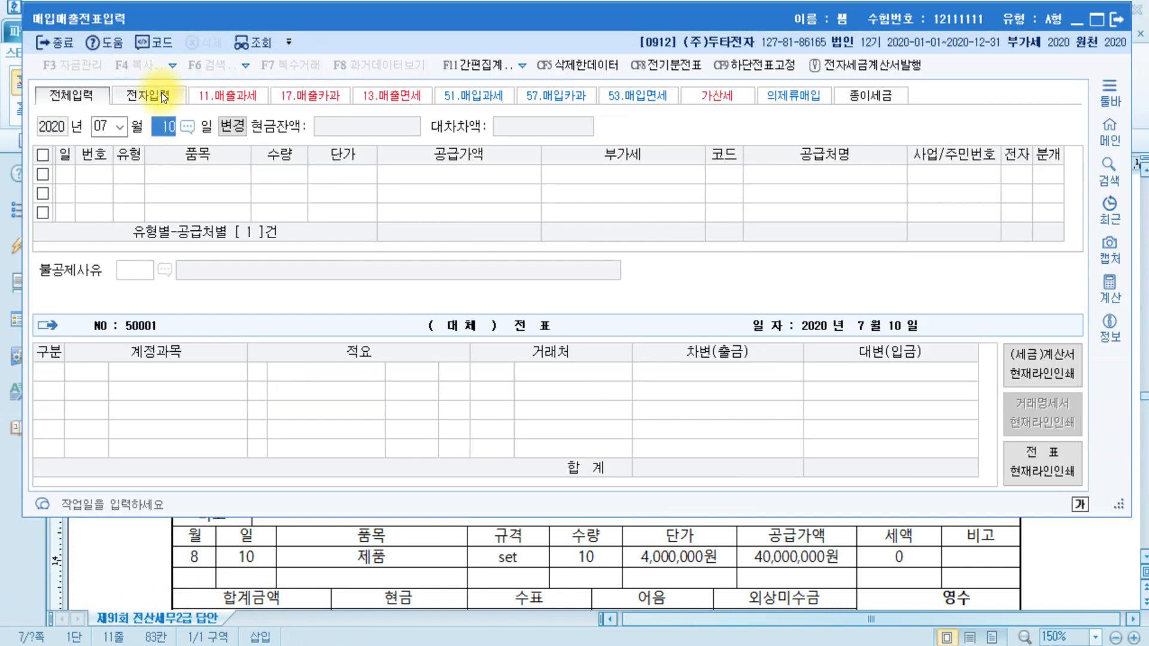
text(08)
key(Return)
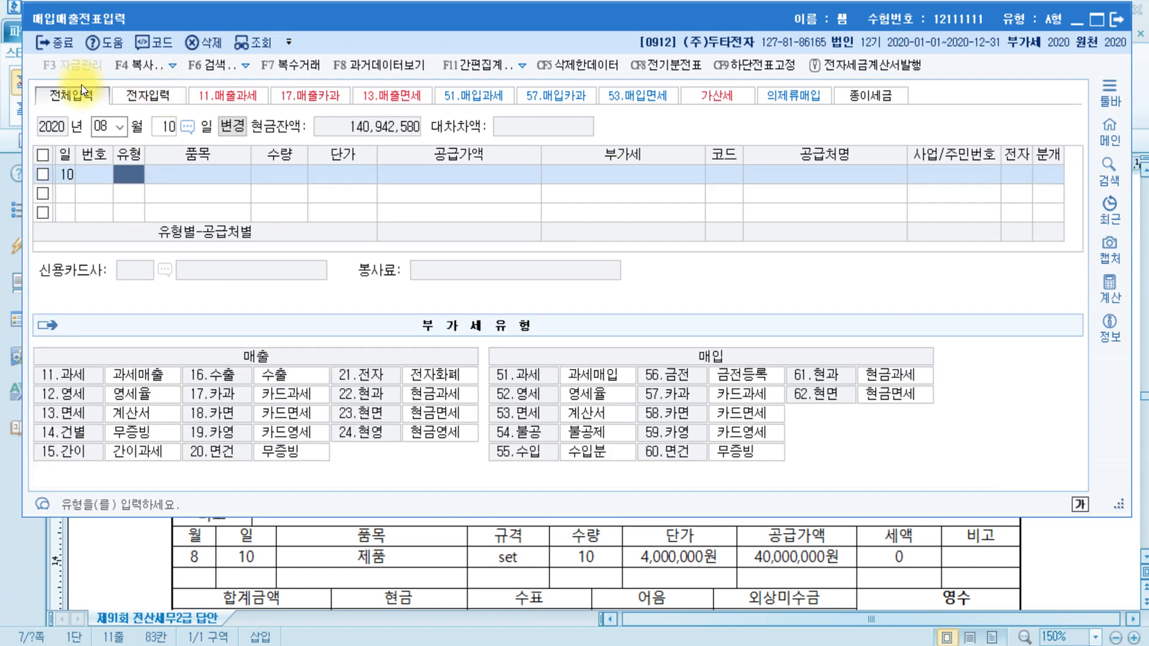
click(70, 397)
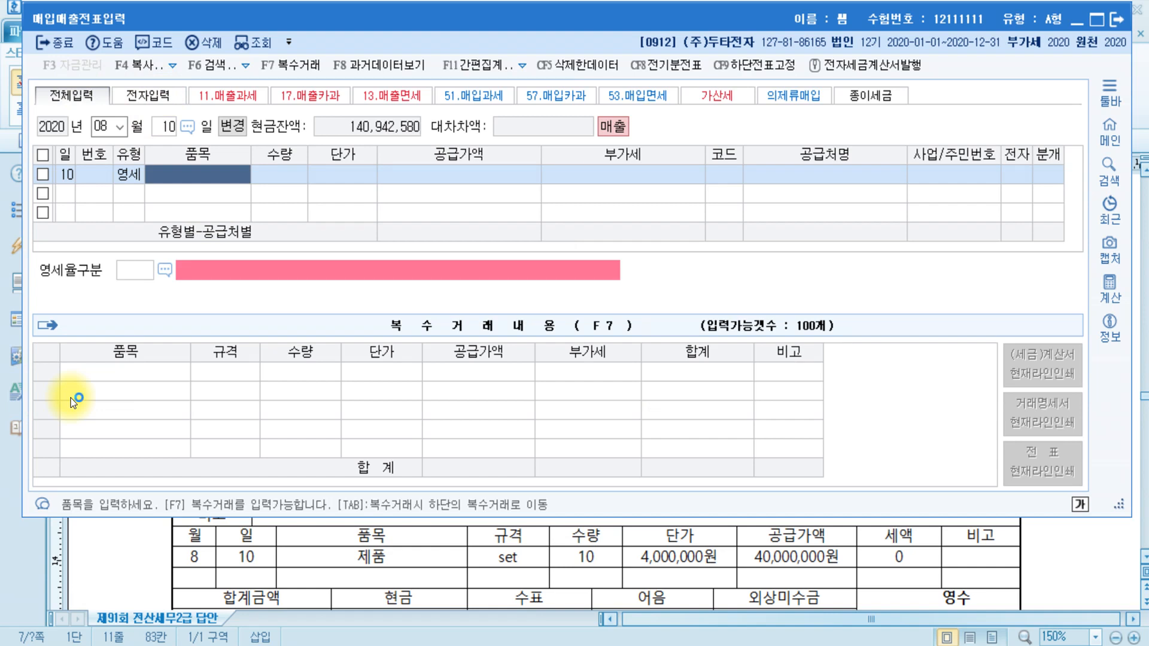
Step: Enter 제품 as the 품목 with a 수량 of 10 and a 단가 of 4,000,000
text(제품)
key(Return)
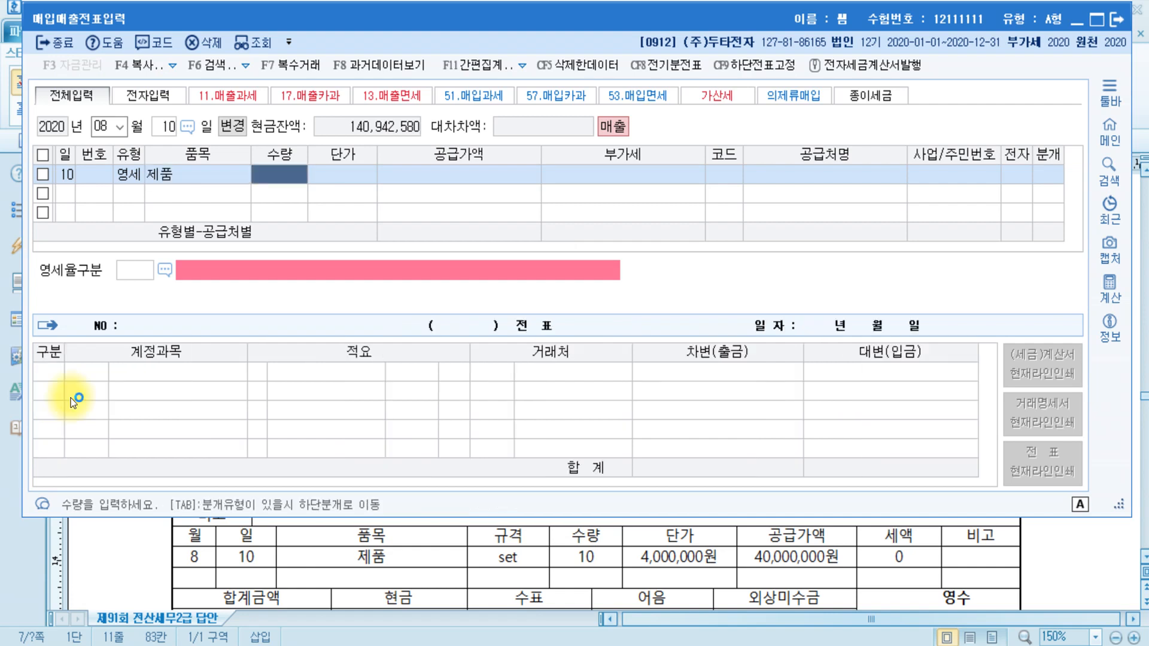
text(10000)
key(BackSpace)
key(BackSpace)
key(BackSpace)
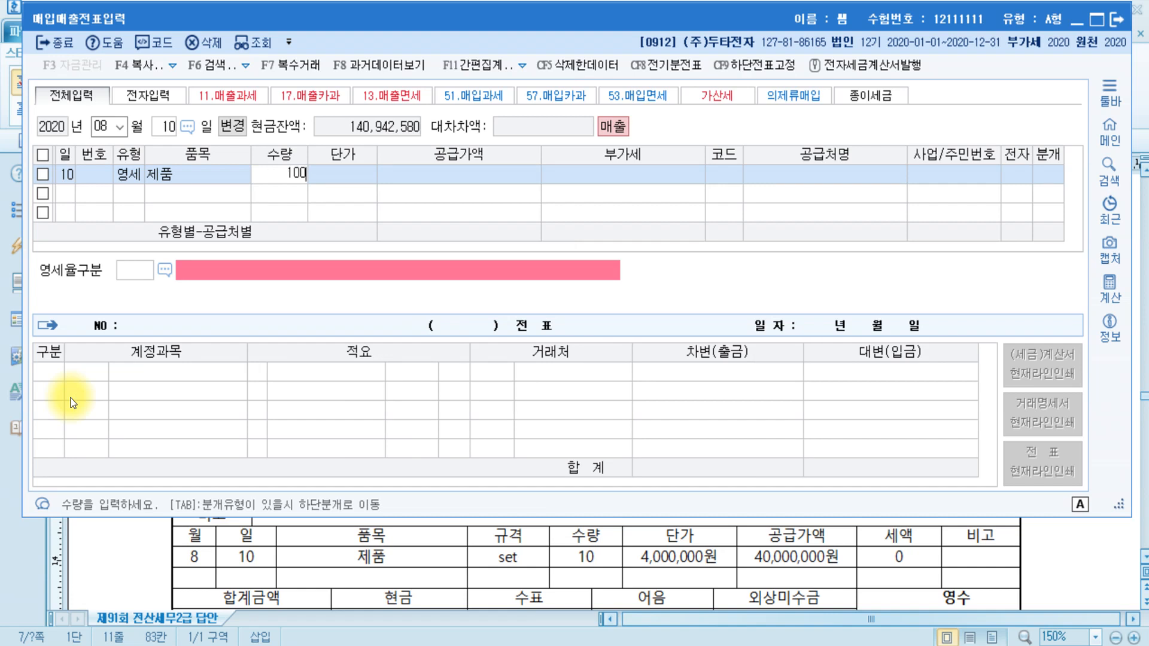
key(Return)
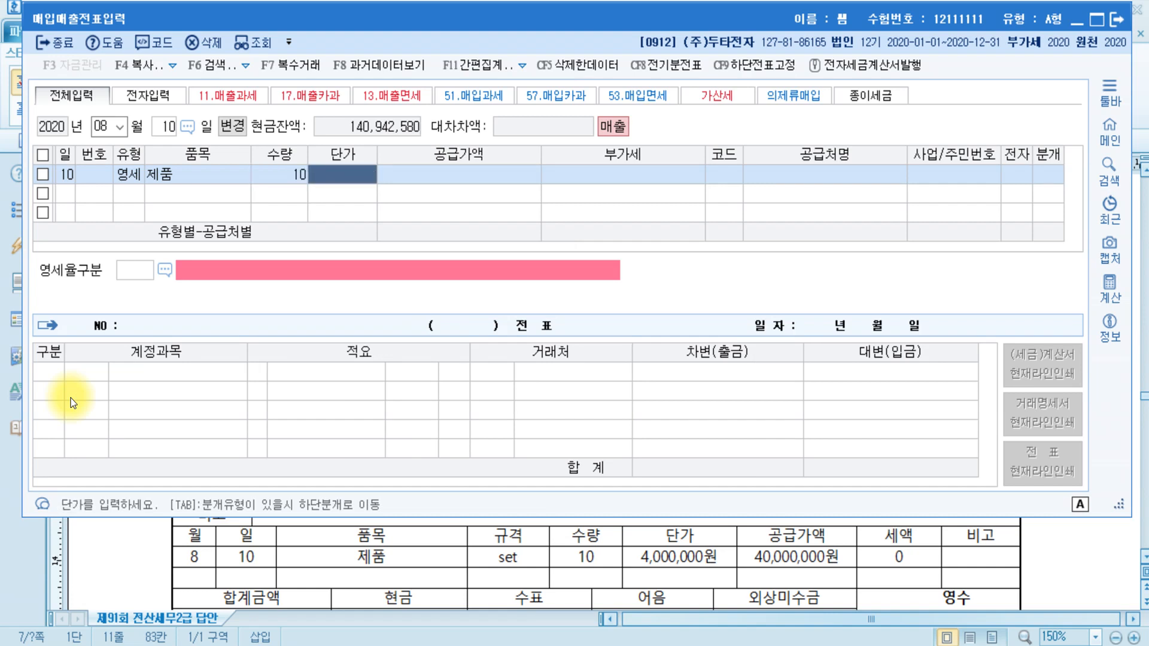
text(4000000)
key(Return)
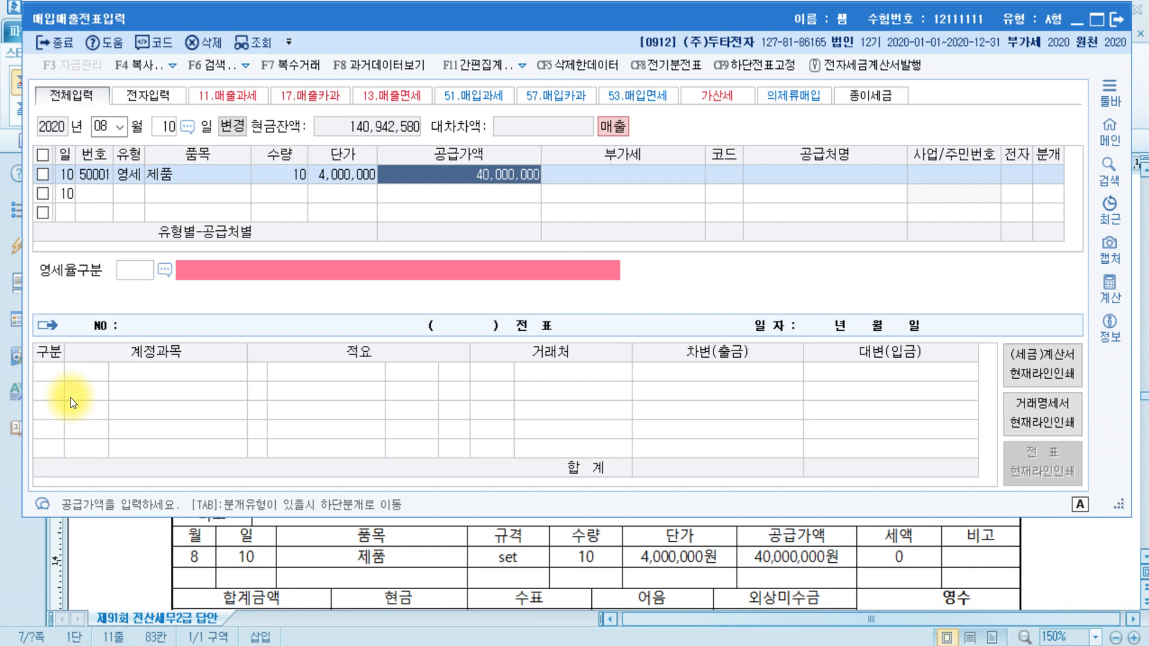
Step: Set the 공급처 to 00105 (주)대일통상 and mark the invoice as electronic (전자: 여)
key(Return)
text(대일)
key(Return)
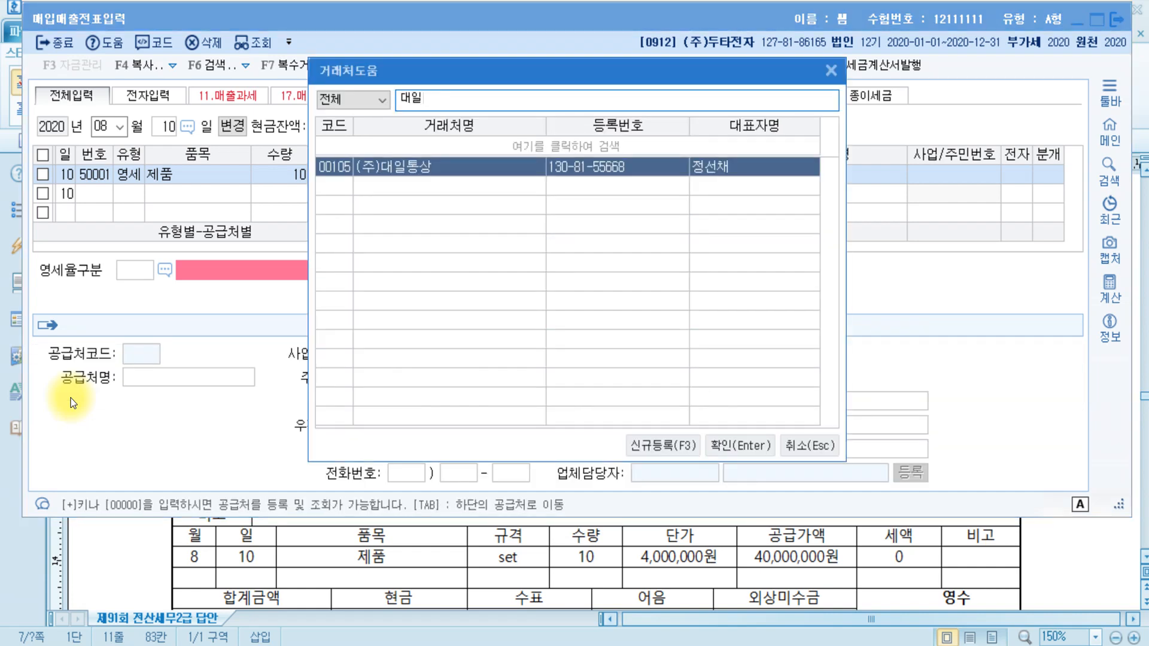
key(Return)
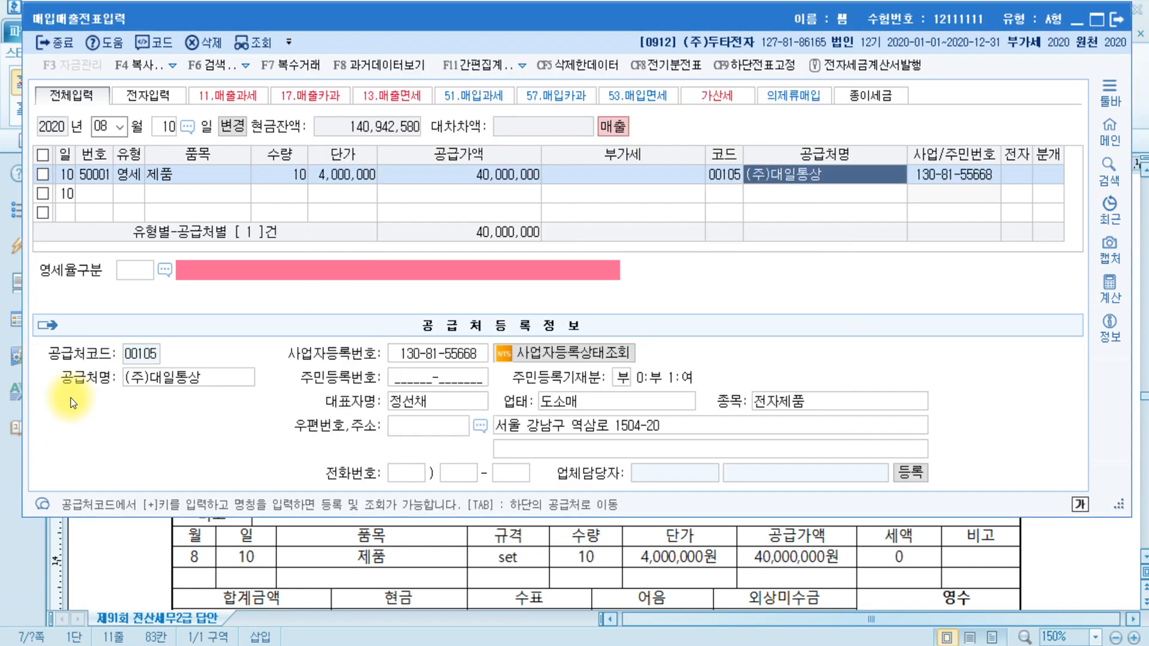
key(Return)
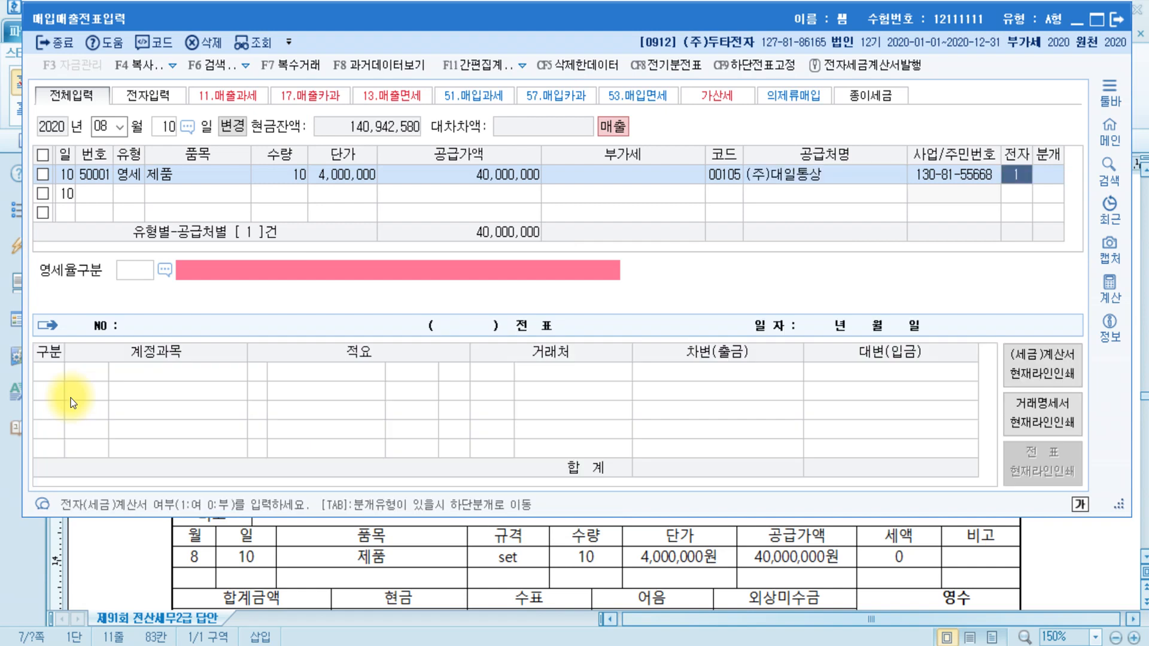
text(1)
key(Return)
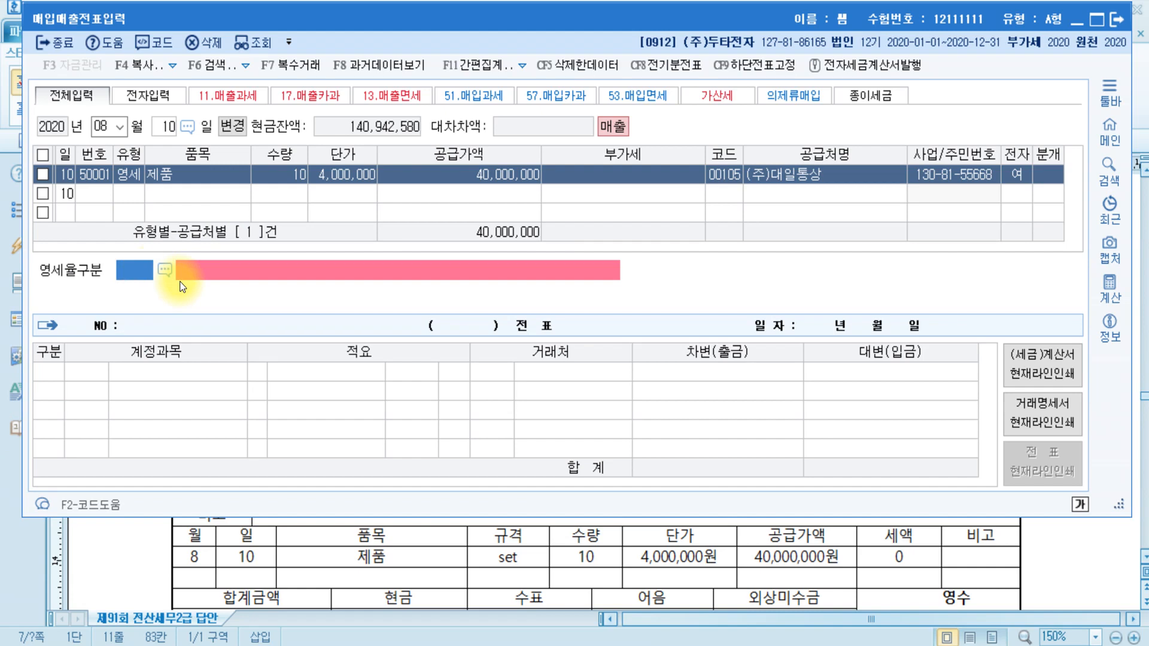
Step: Set the 영세율구분 to 3, 내국신용장·구매확인서에 의하여 공급하는 재화, and the 분개 type to 3.혼합
key(F2)
click(381, 169)
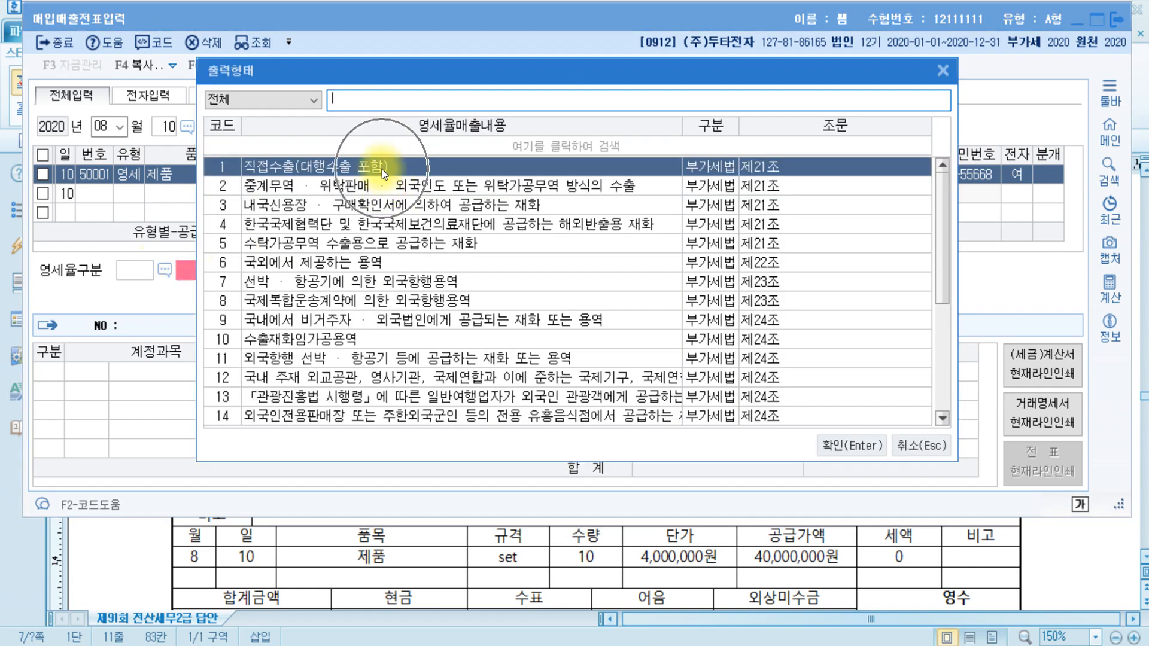
click(478, 205)
double_click(478, 205)
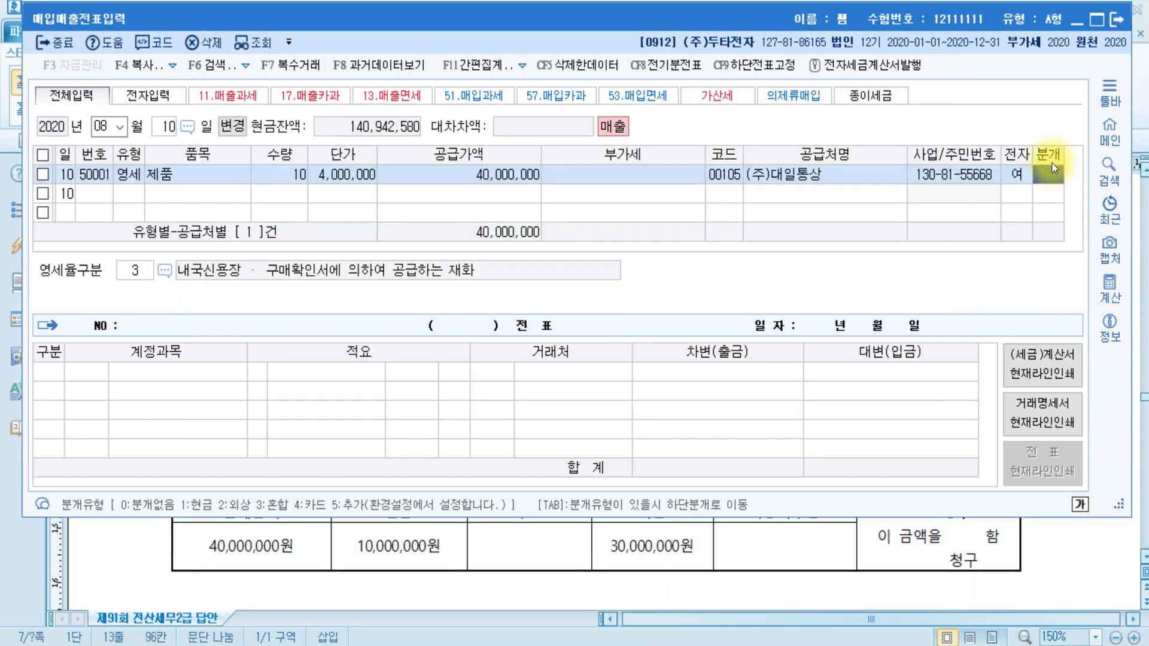
text(3)
key(Return)
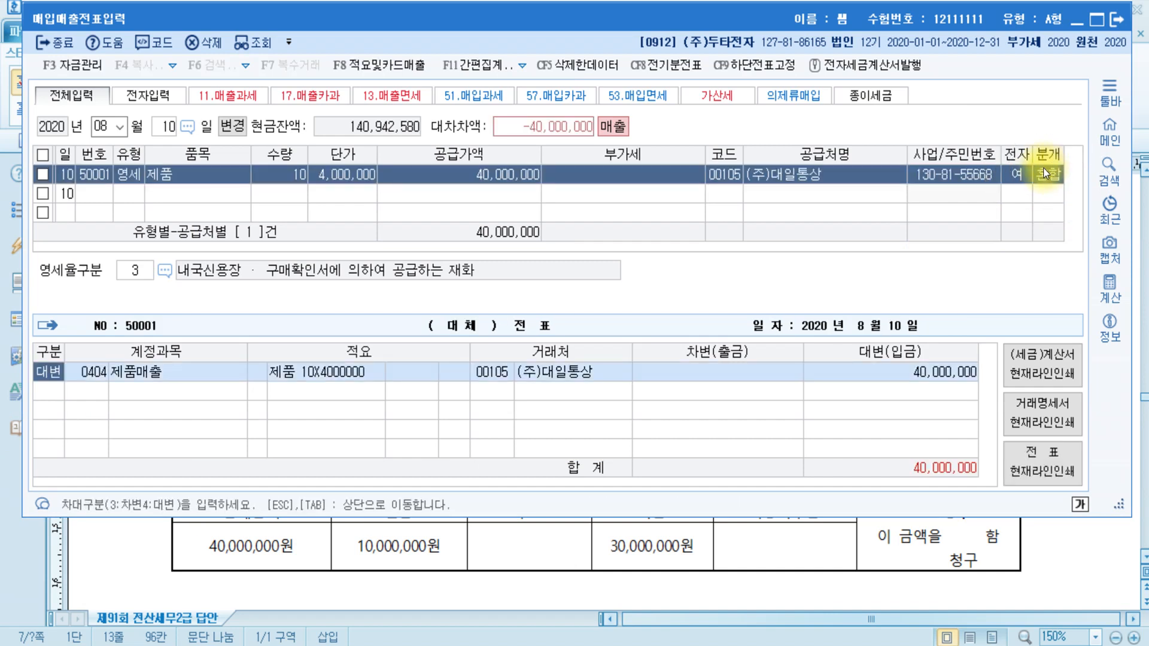
click(101, 383)
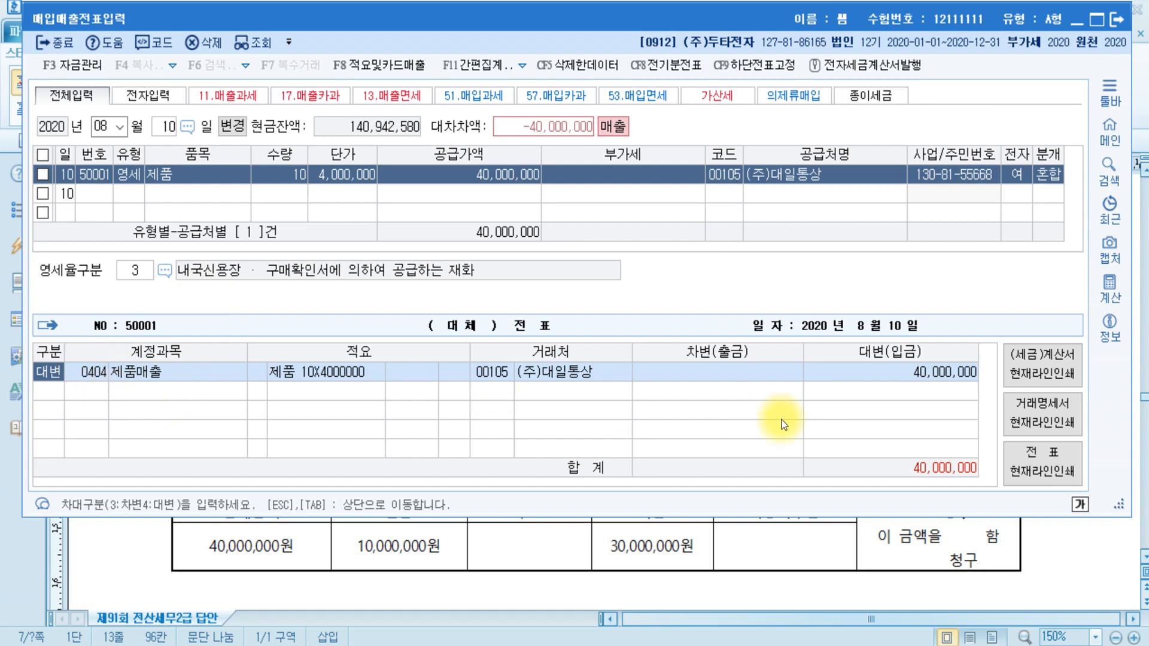
Step: Check the 현금 and 어음 amounts on the August 10 invoice and the answer below it in the Hangul document
click(530, 545)
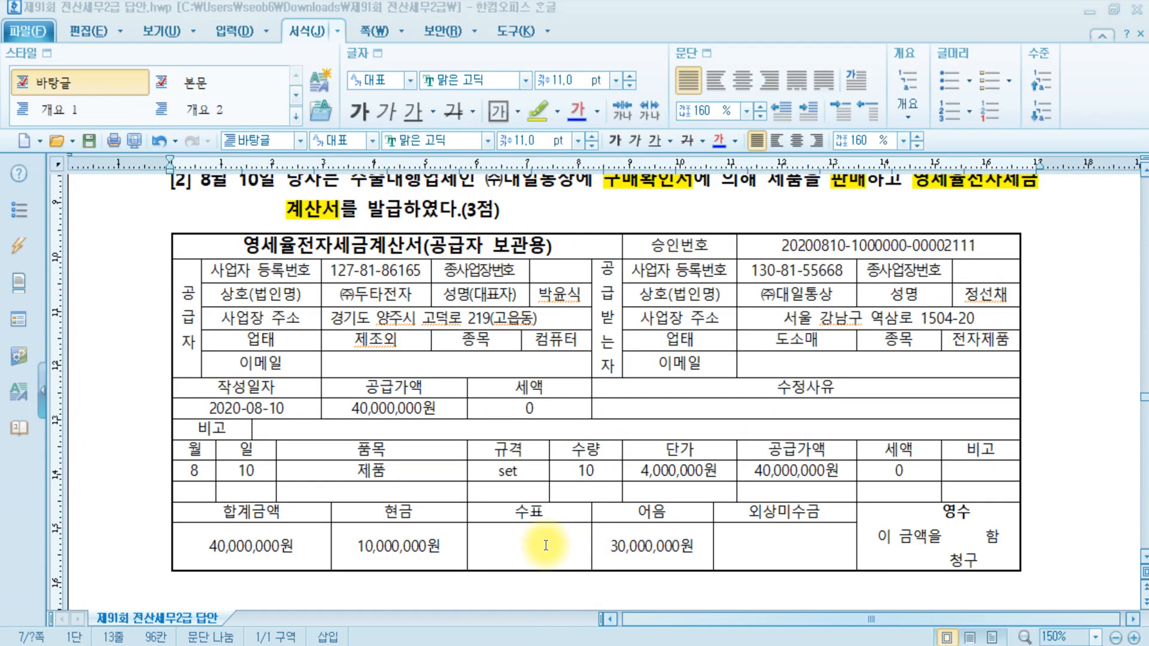
scroll(572, 305, up, 2)
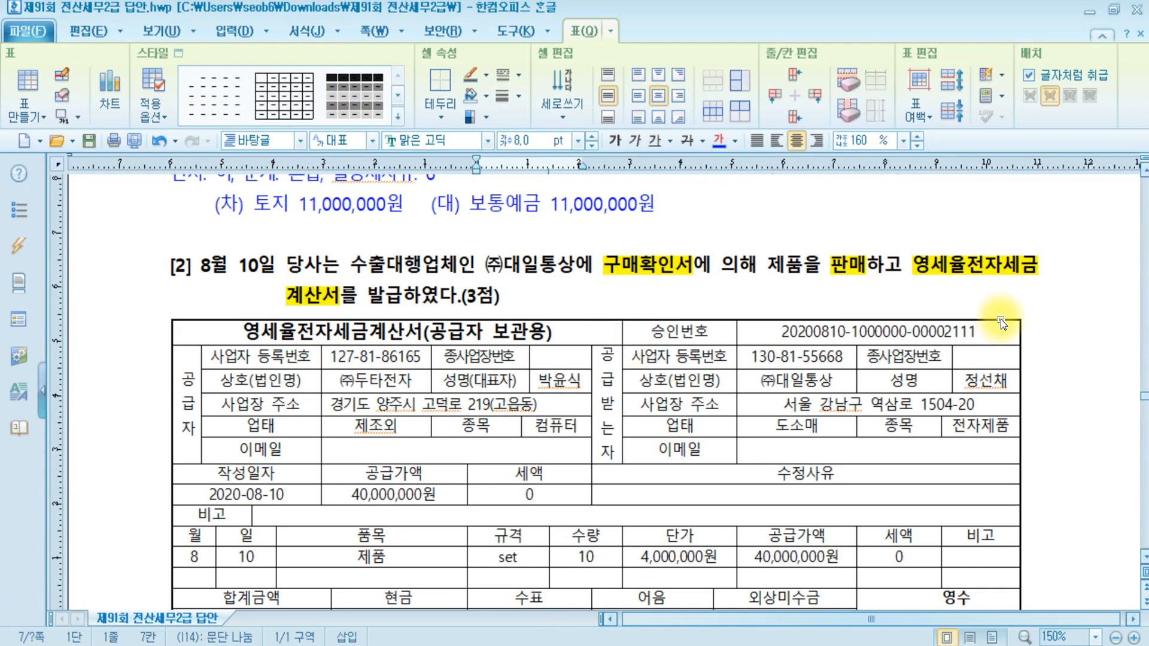
scroll(909, 342, down, 3)
scroll(909, 343, up, 1)
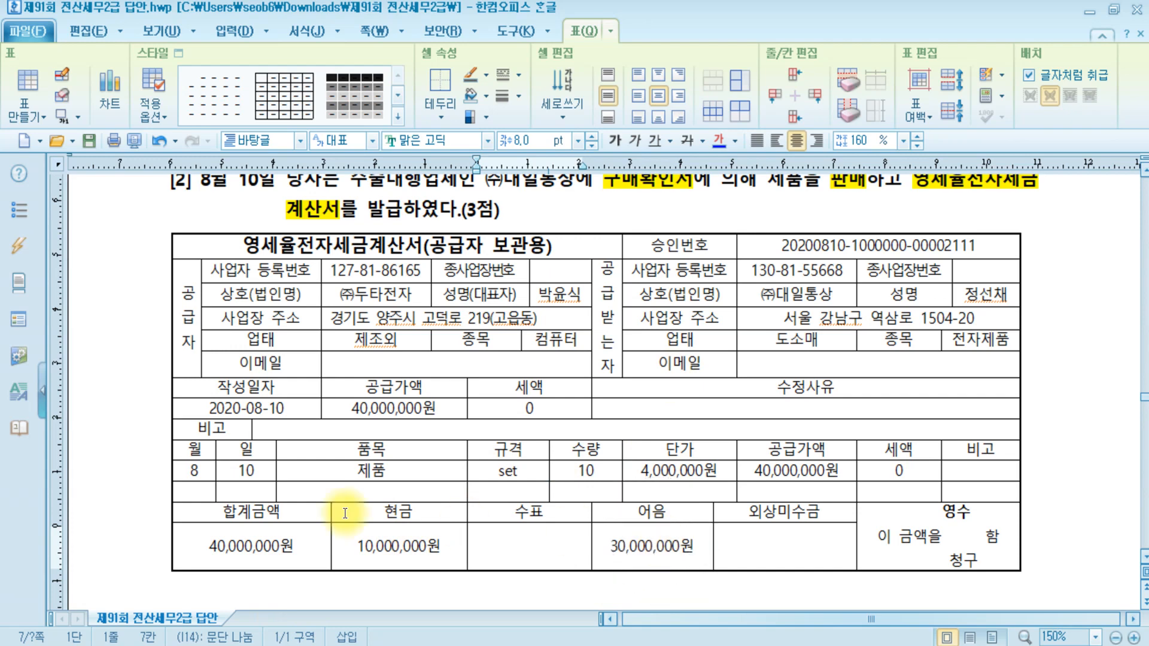
scroll(475, 500, up, 1)
scroll(520, 323, down, 3)
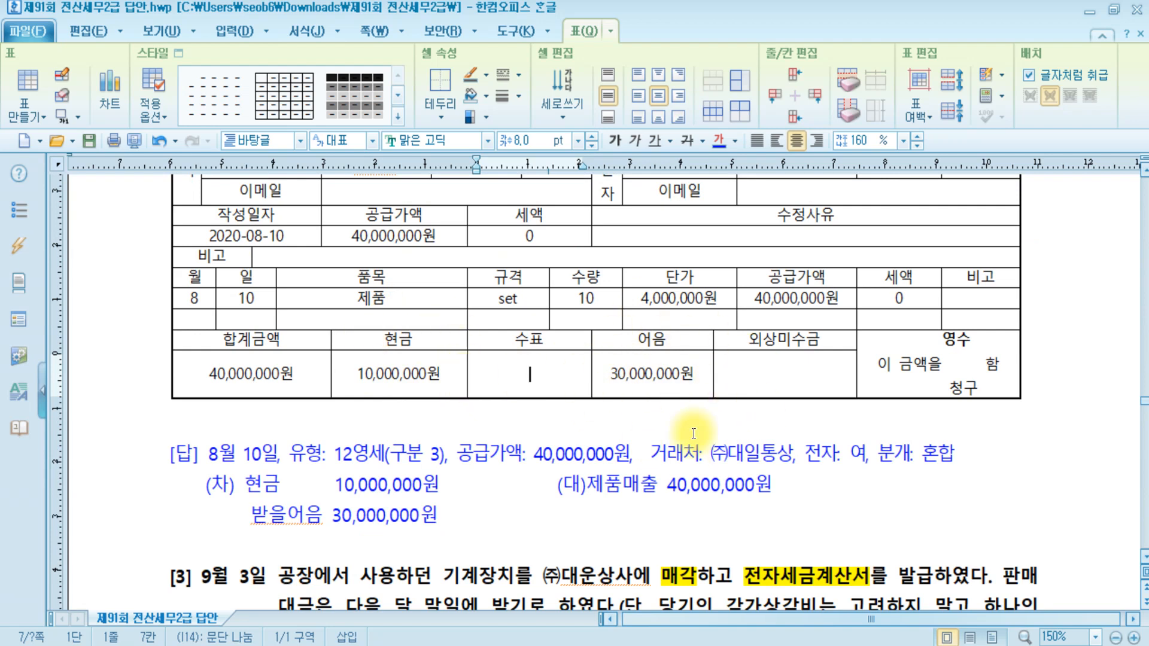
Step: Switch back to KcLep and add a 차변 line for 0101 현금 of 10,000,000 to the August 10 voucher
click(317, 645)
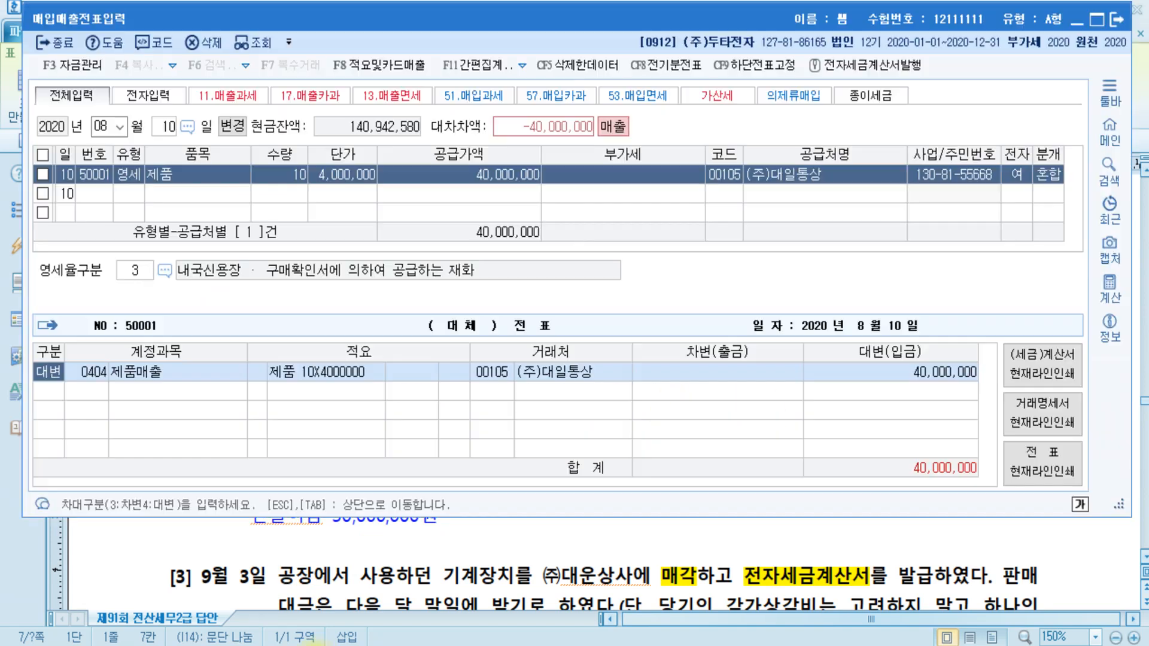
click(873, 366)
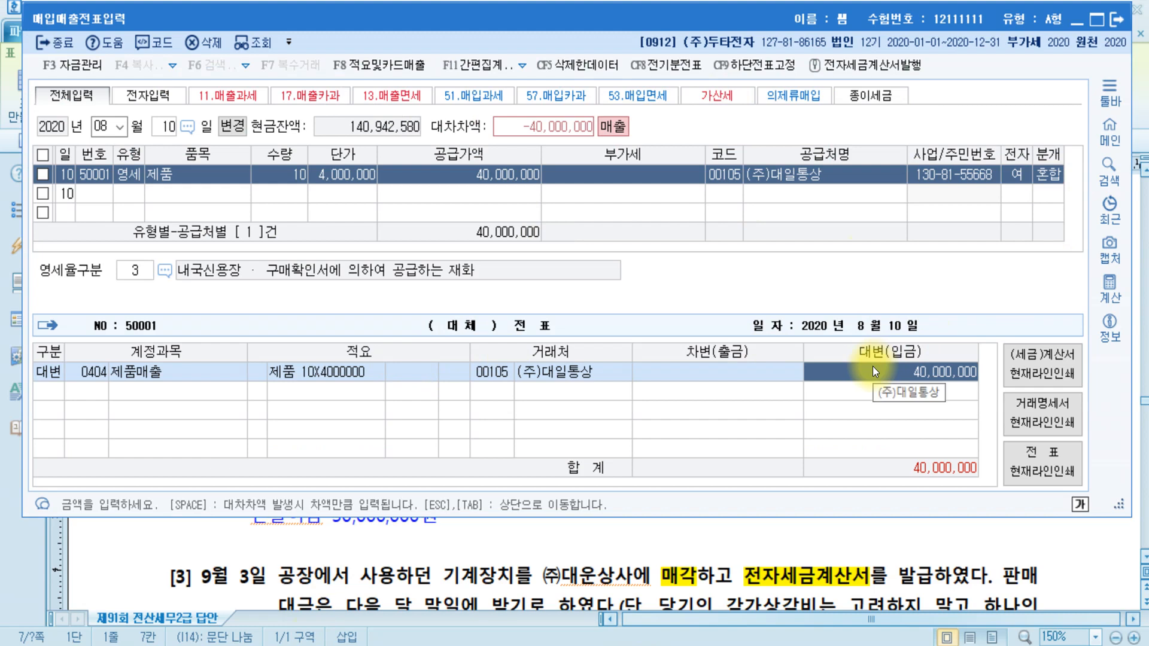
key(Return)
text(3현금)
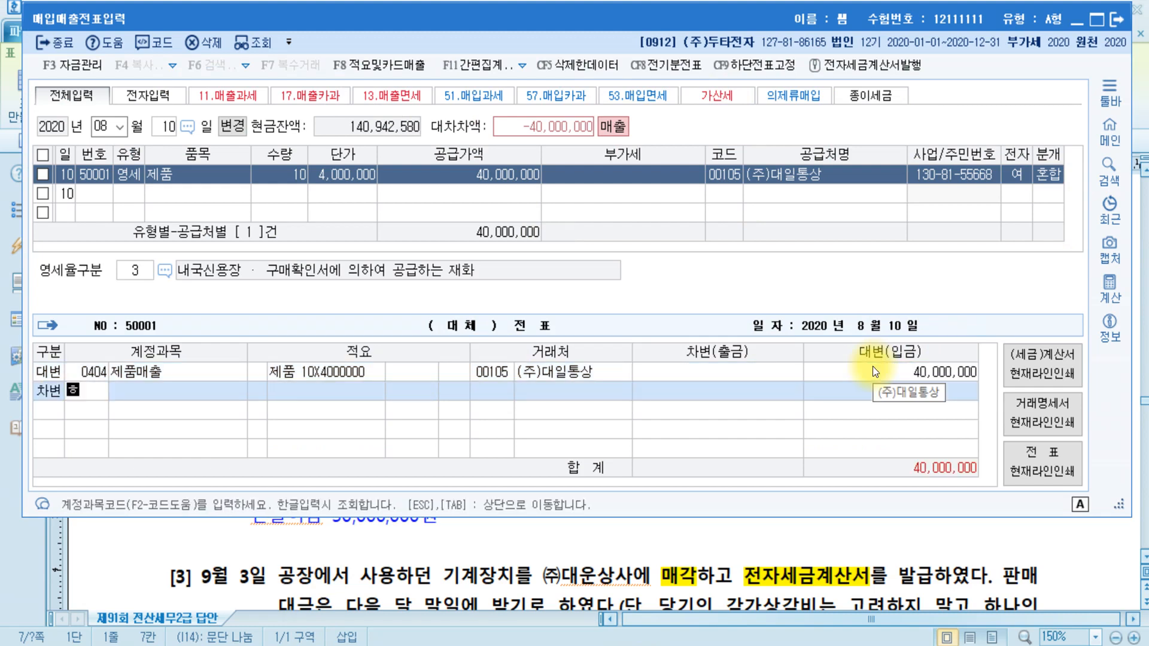
key(Return)
key(Return)
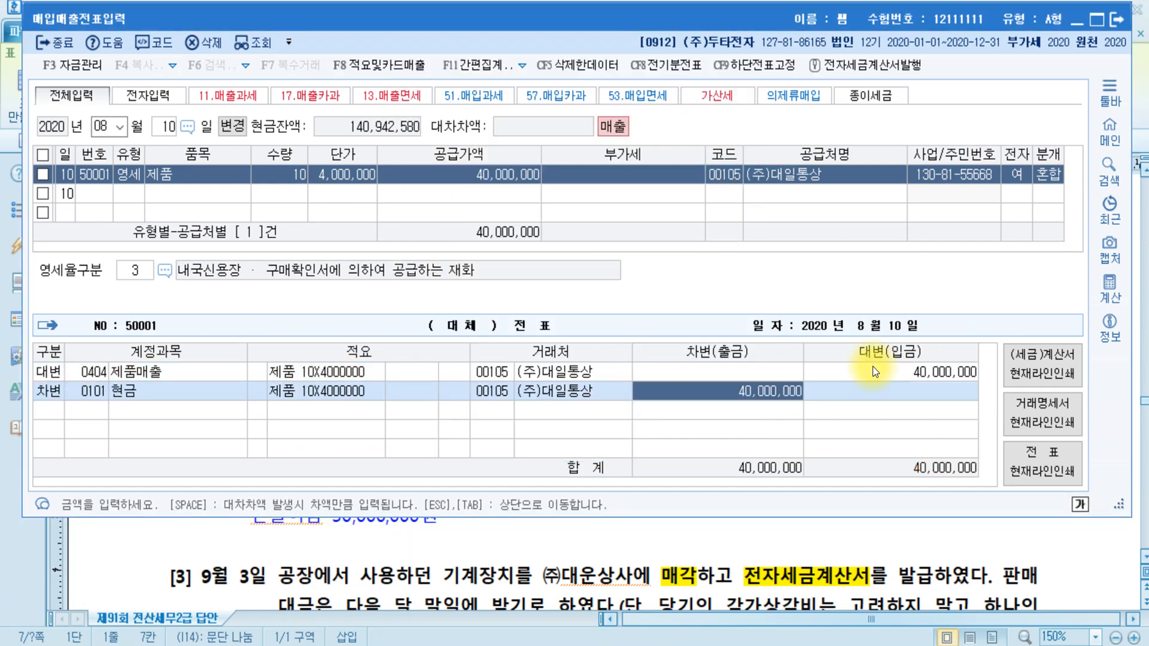
text(10000000)
key(Return)
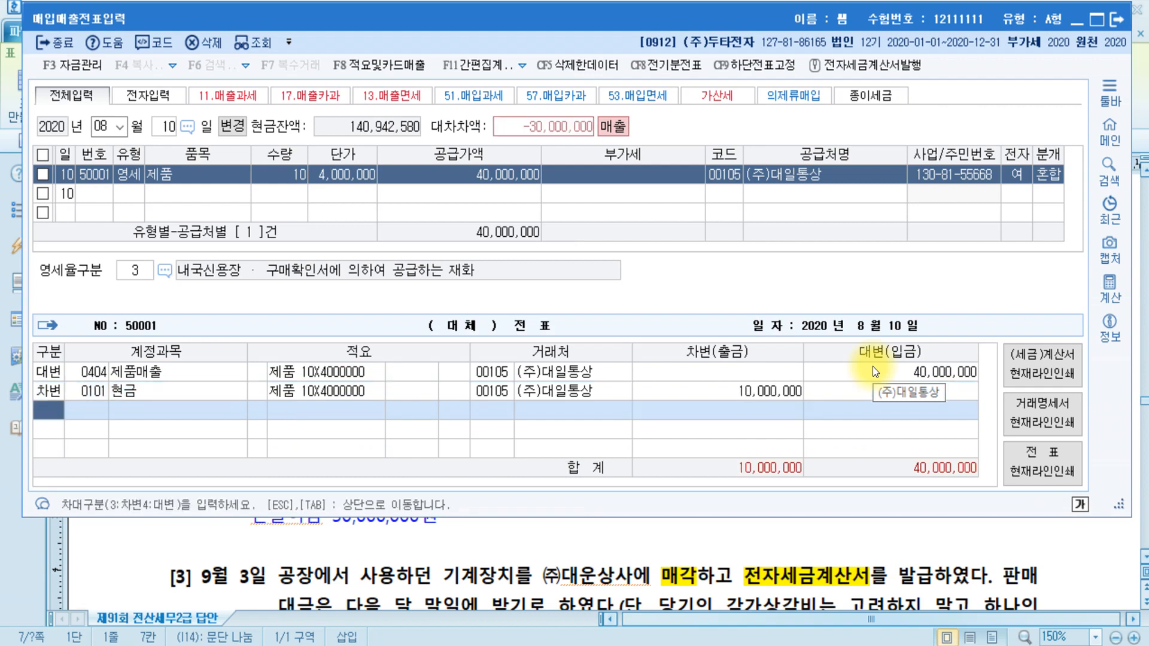
Step: Add a 차변 line for 0110 받을어음 of 30,000,000 and check its 거래처
text(3)
text(받을)
key(Return)
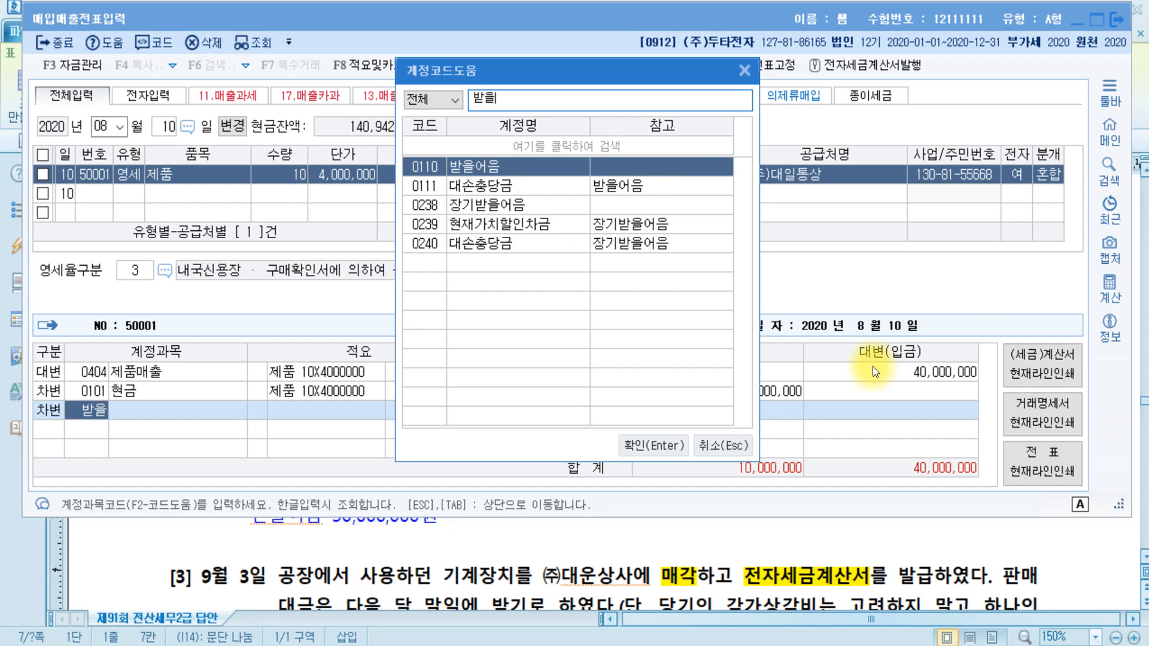
key(Return)
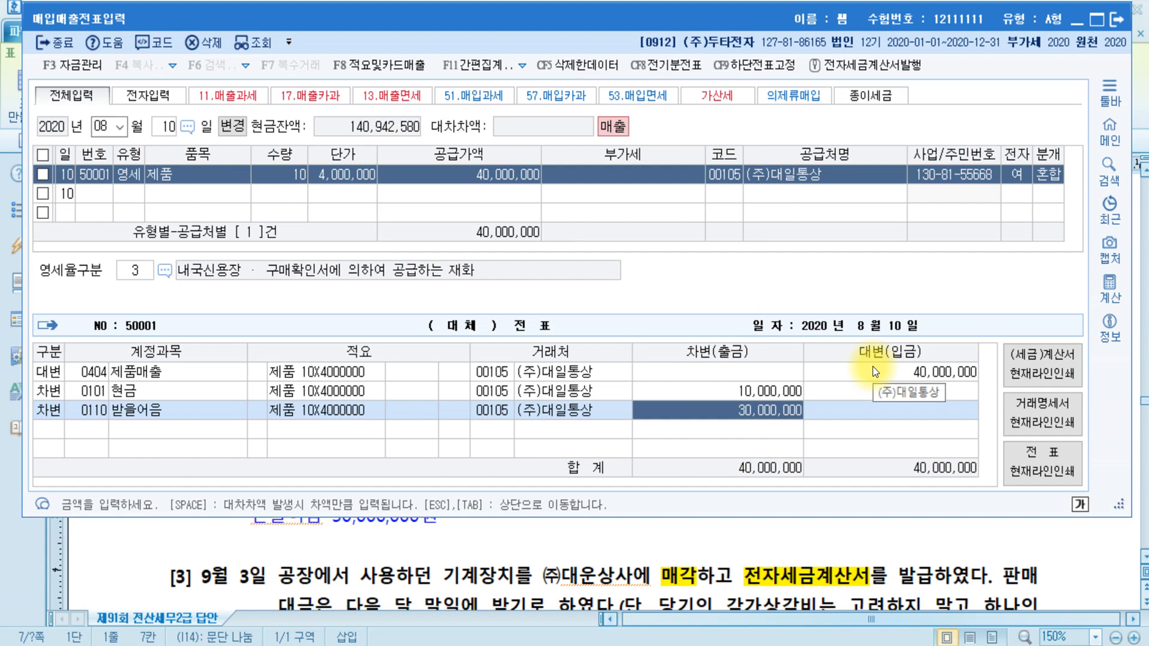
key(ctrl)
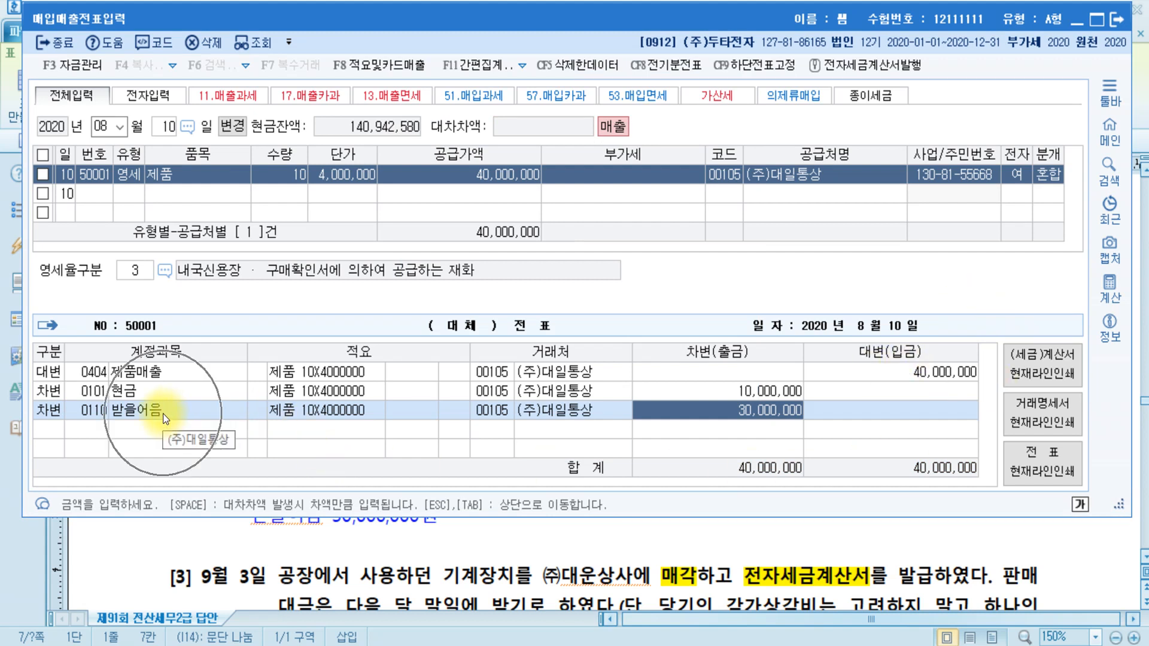
click(507, 405)
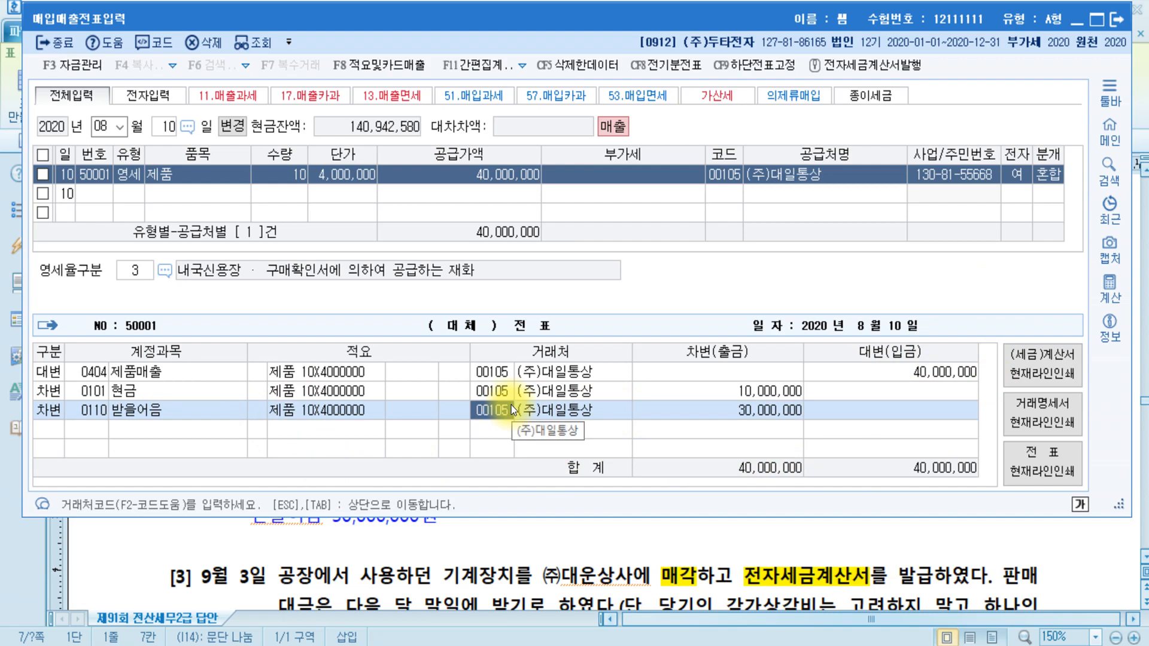
Step: Read question [3] on the September 3 machinery sale in the Hangul document, including its 매각대금, 취득가액 and 감가상각누계액
click(685, 573)
scroll(685, 573, down, 4)
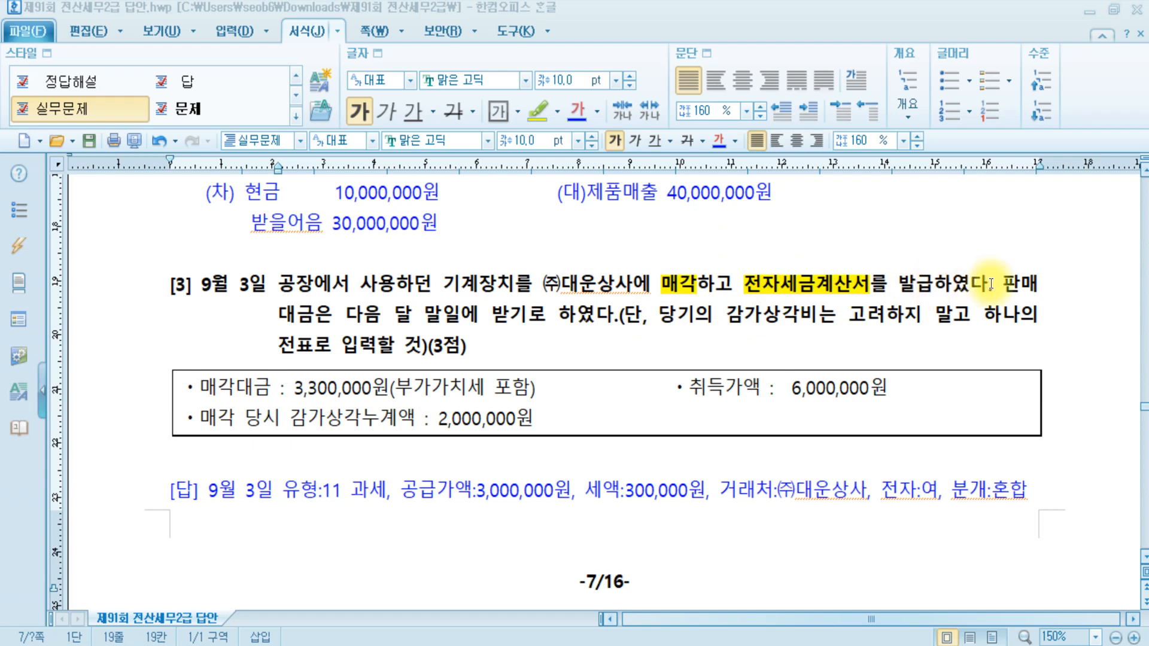
click(681, 318)
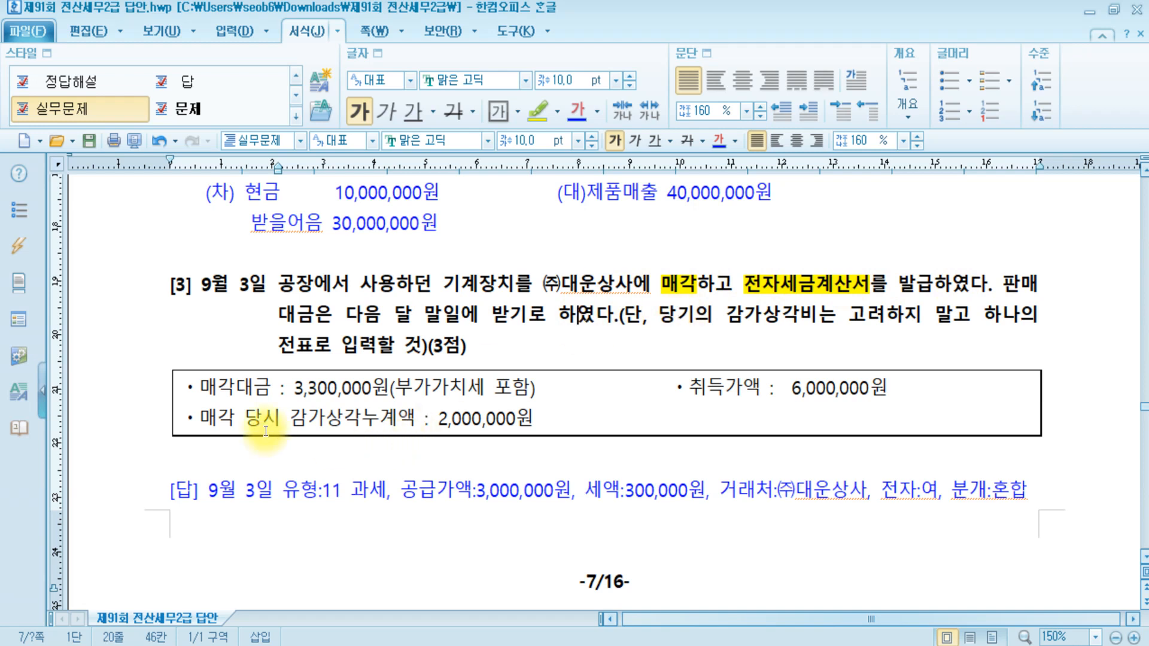
click(307, 389)
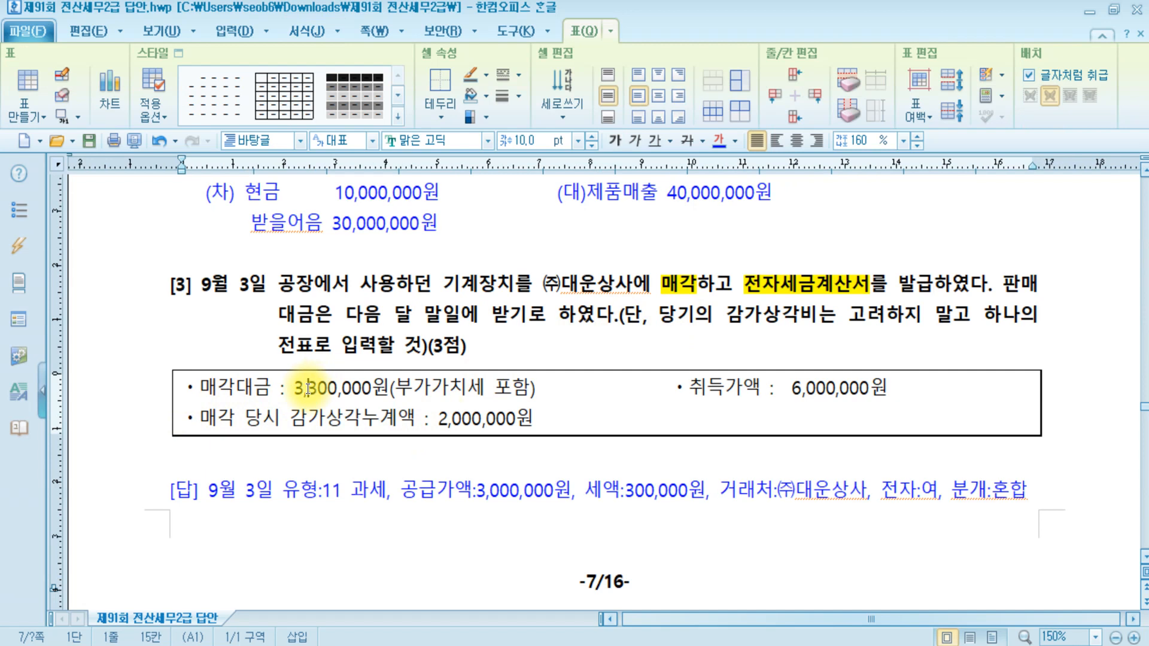
click(537, 387)
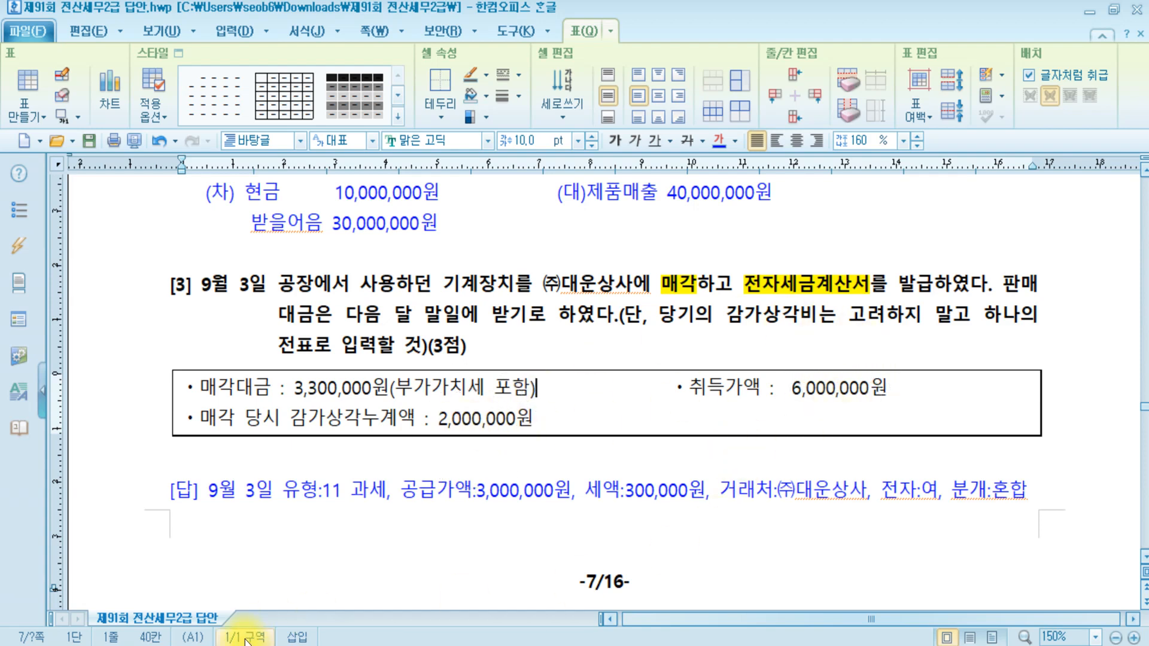
Step: Return to KcLep, leave the August 10 voucher and set the entry date to September 3
click(305, 644)
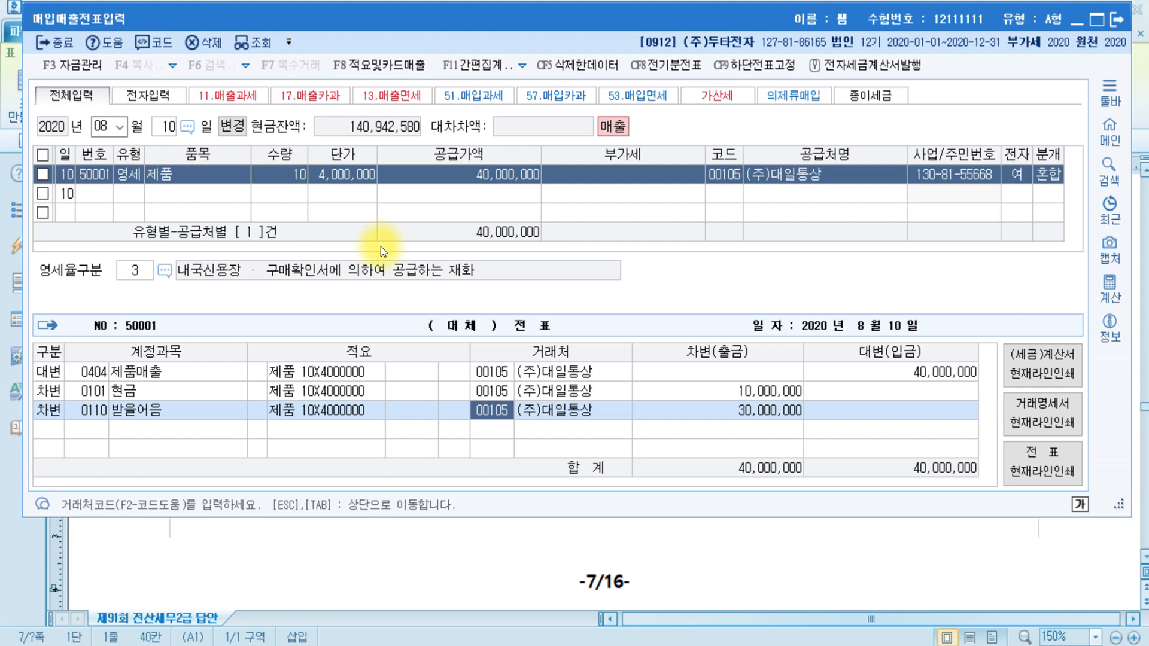
key(Escape)
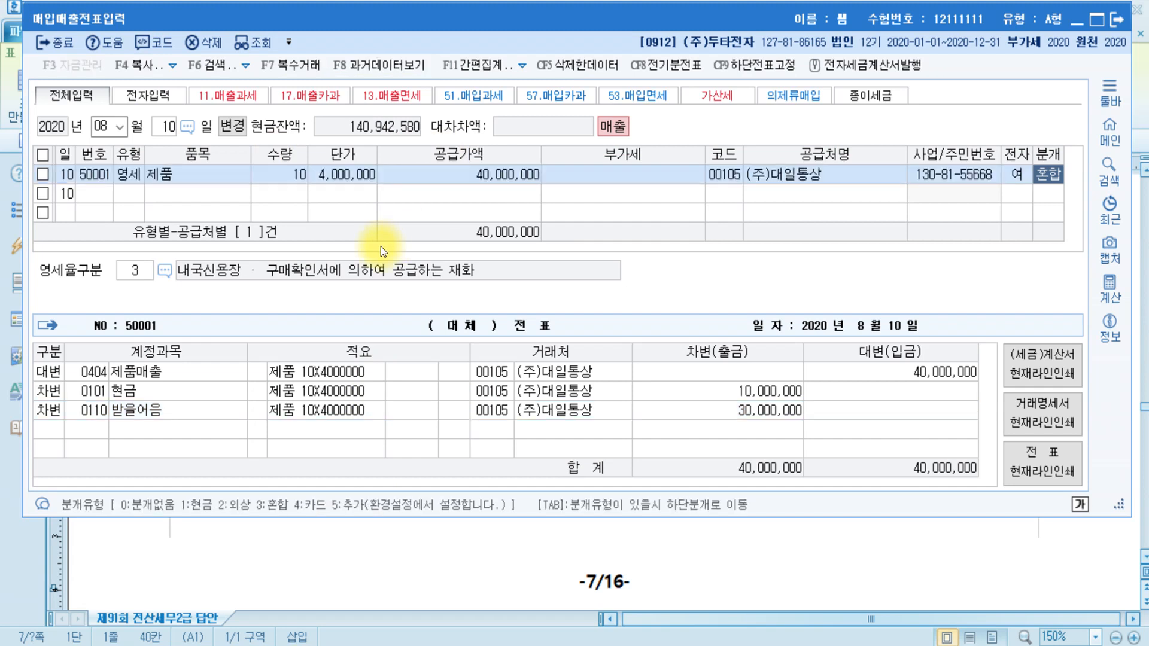
key(Escape)
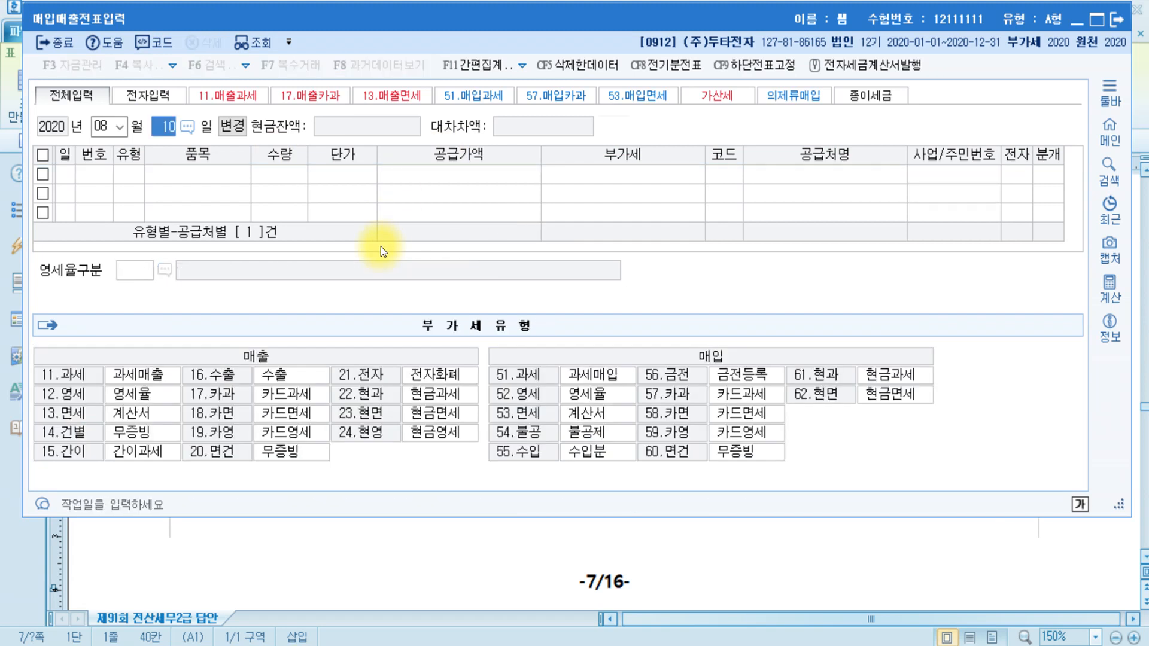
text(9)
key(Return)
text(3)
key(Return)
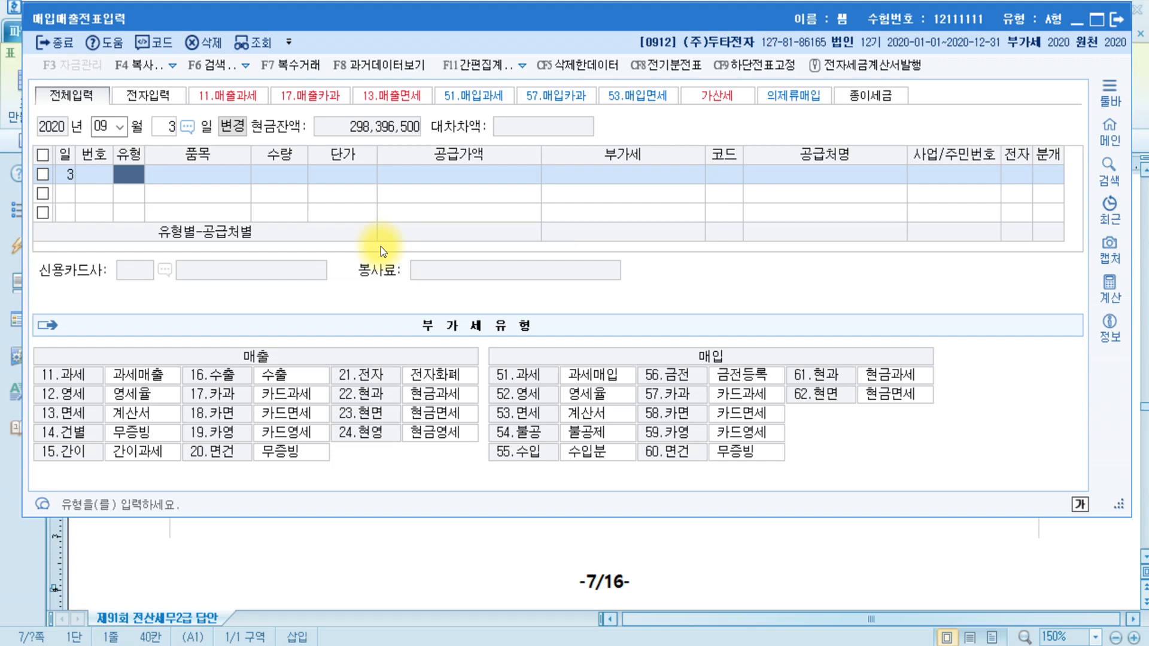
Step: Start an 11.과세 sale with 기계 as the 품목 and a 공급가액 of 3,000,000, leaving 수량 and 단가 empty
text(11)
key(Return)
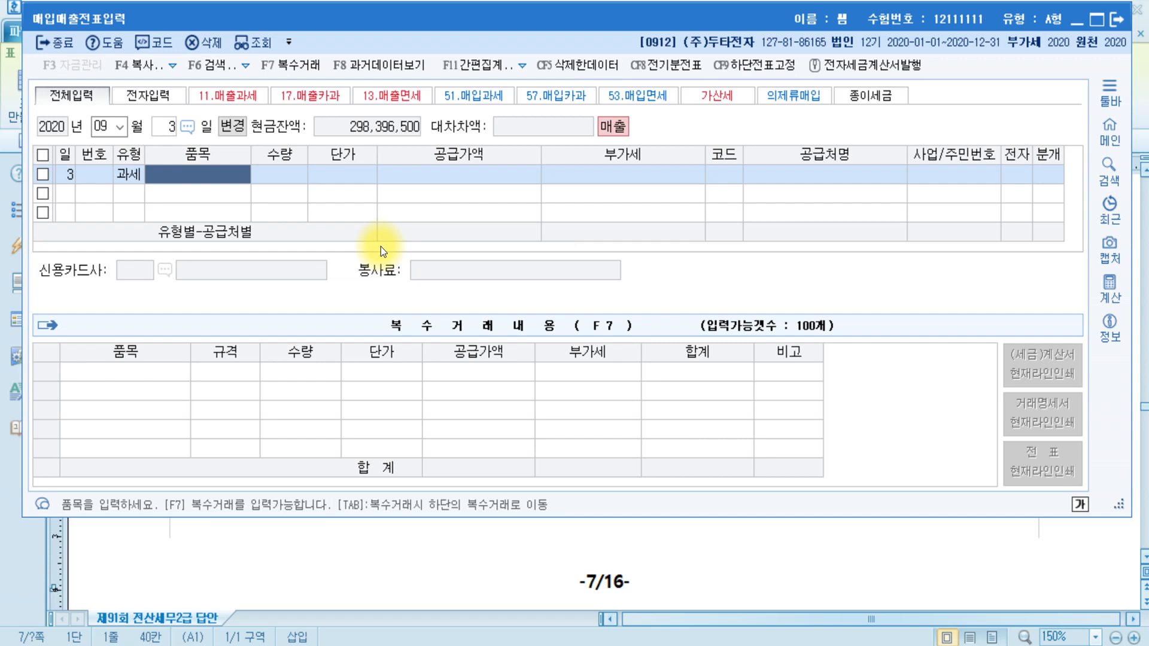
text(기계)
key(Return)
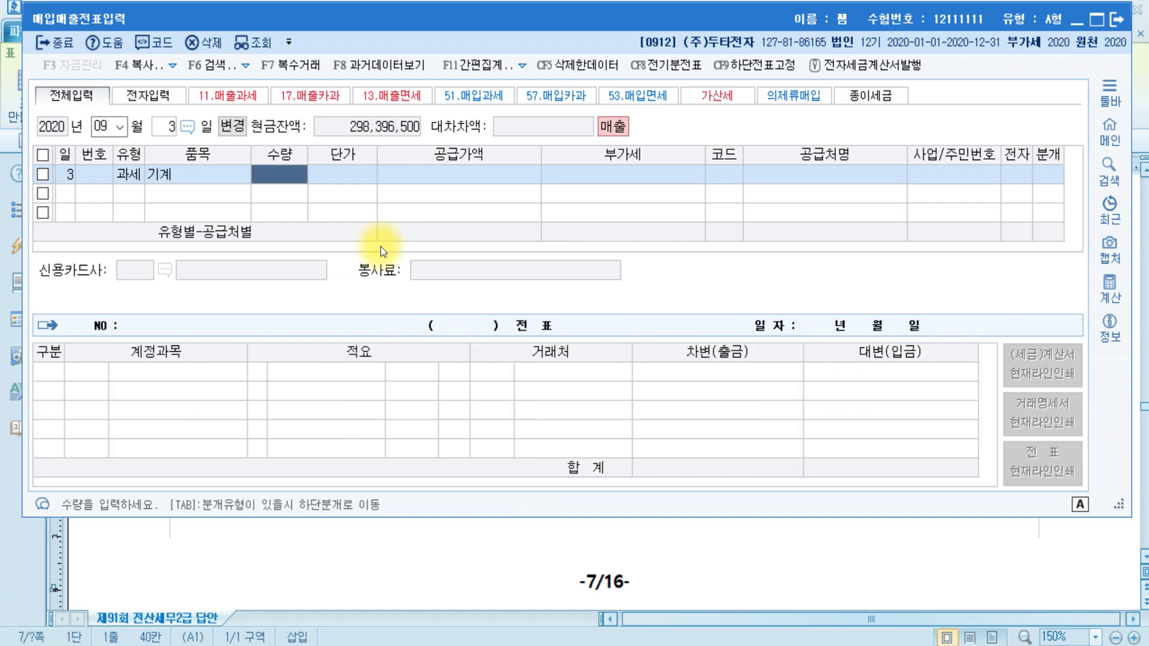
key(Return)
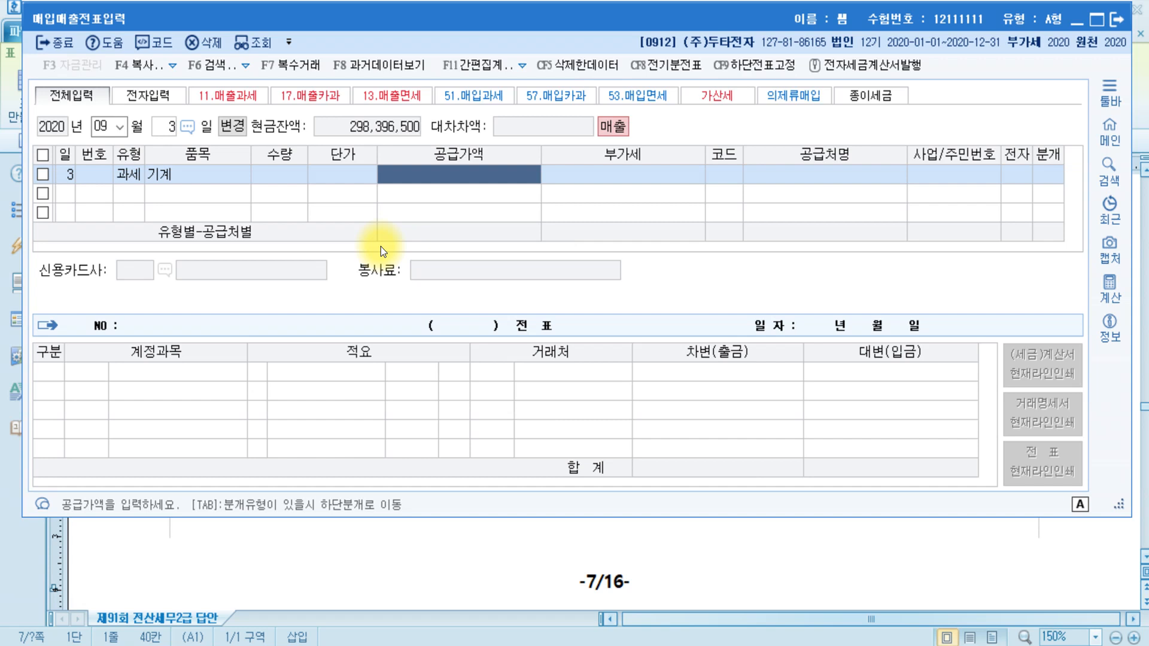
text(3000000)
key(Return)
key(Return)
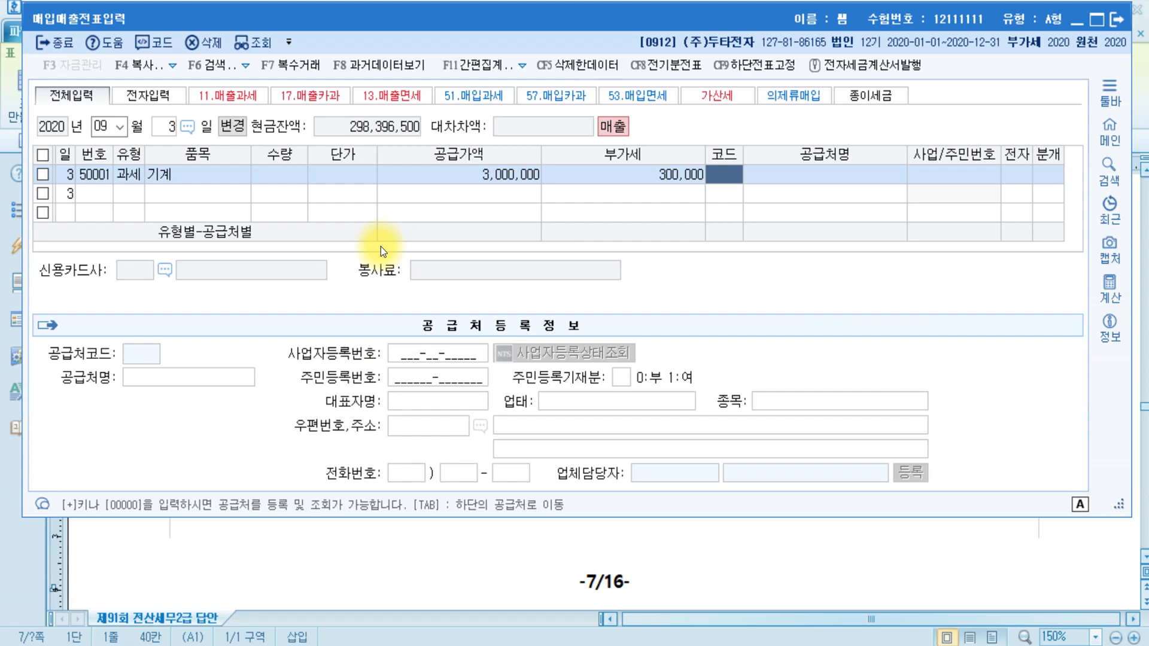
Step: Set the 공급처 to 00123 (주)대운상사, mark the invoice as electronic (전자: 여) and choose 3.혼합 as the 분개 type
key(Hangul)
text(대운)
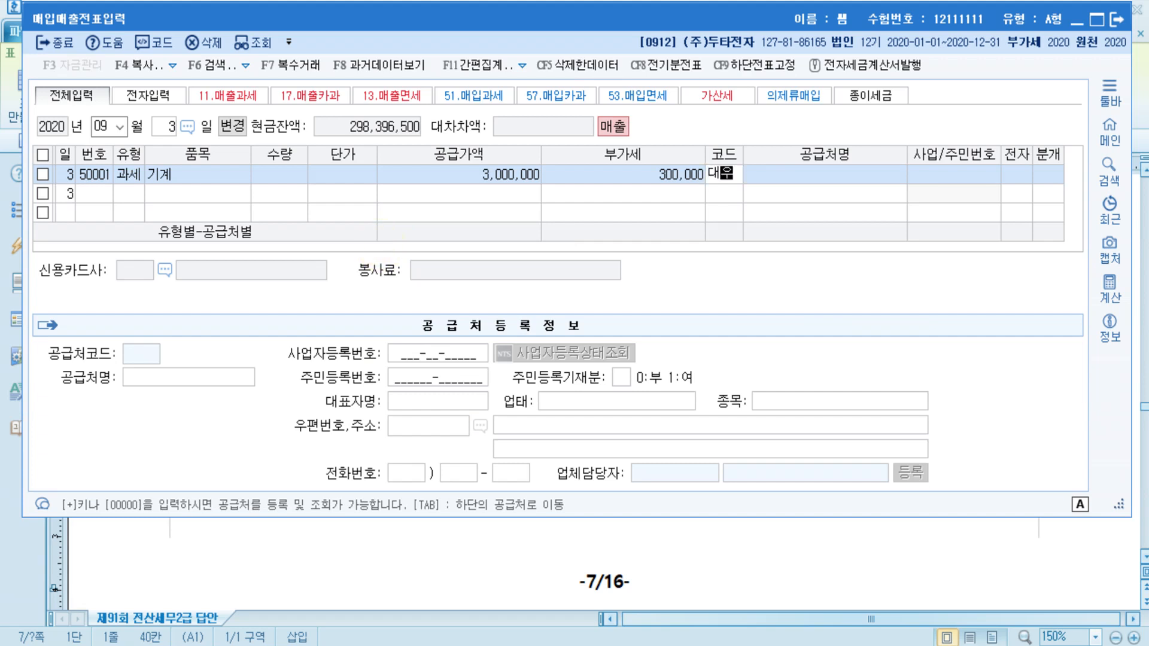
key(Return)
key(Return)
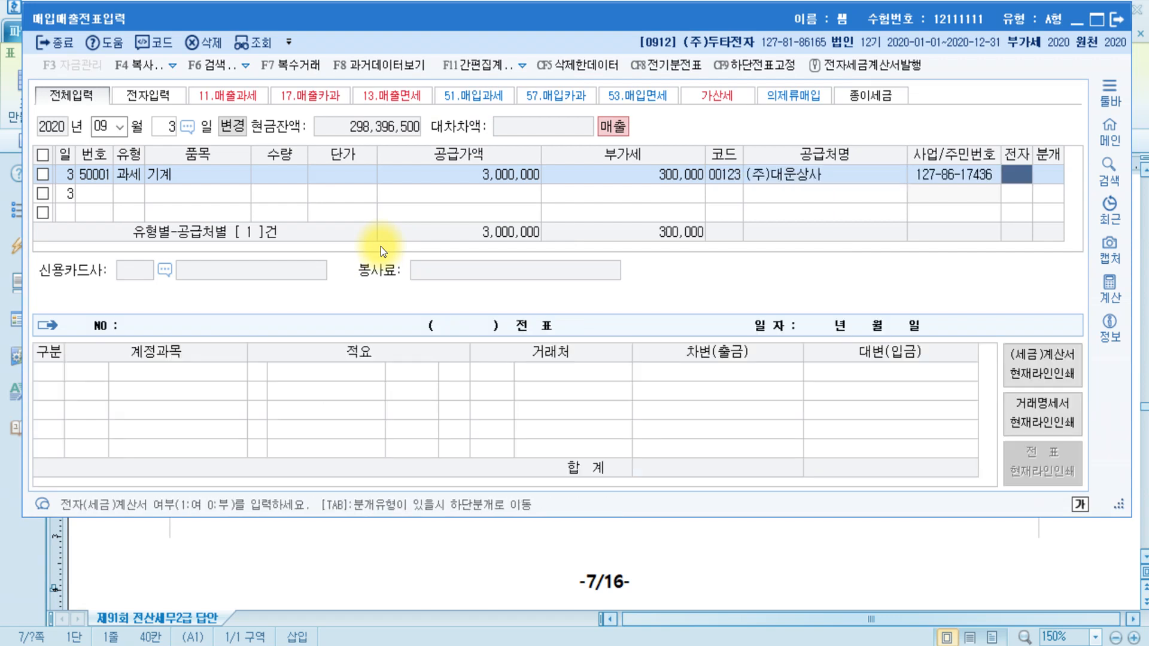
text(1)
key(Return)
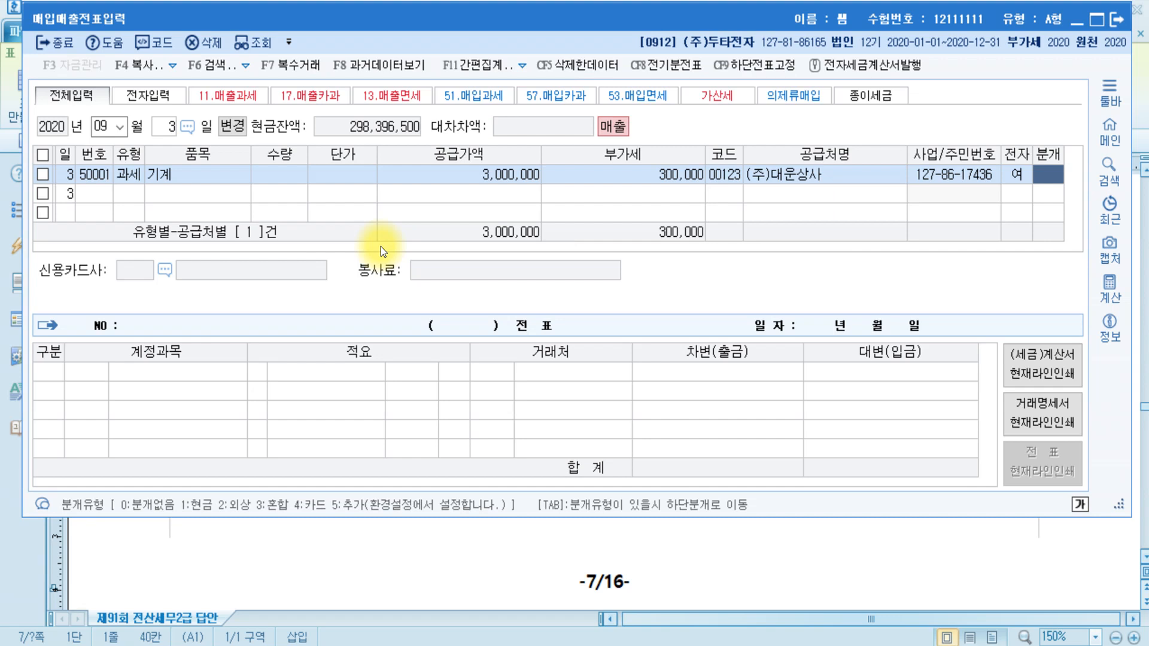
text(3)
key(Return)
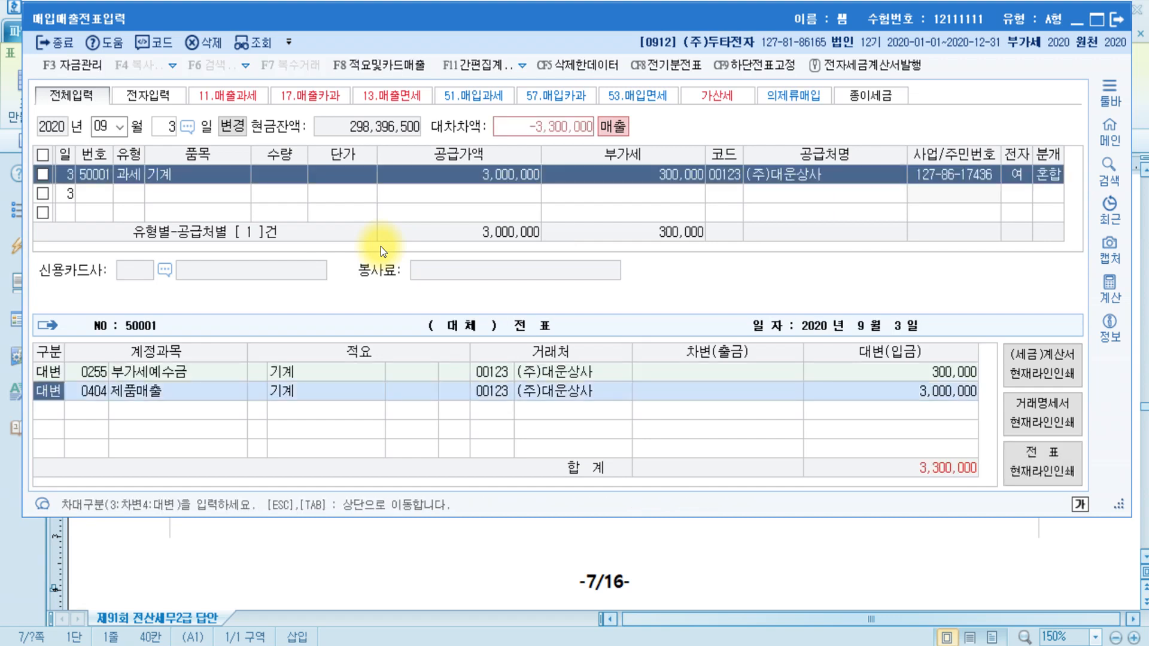
Step: Replace the 제품매출 account with 0206 기계장치 and set its 대변 amount to 6,000,000
key(Return)
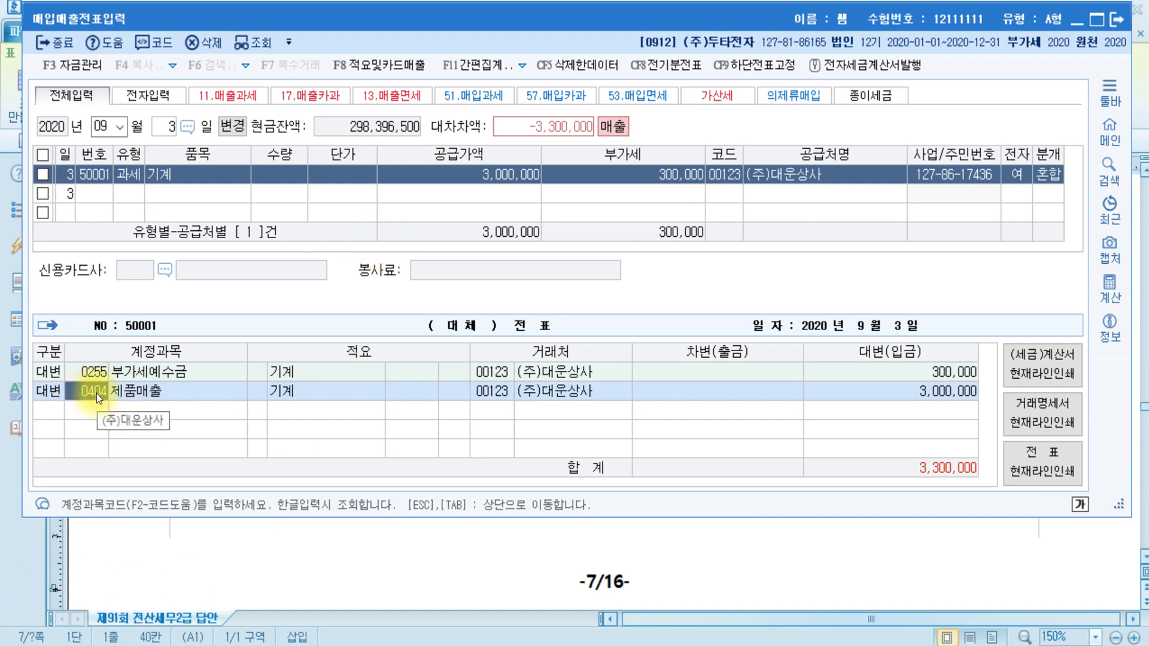
text(기계)
key(Return)
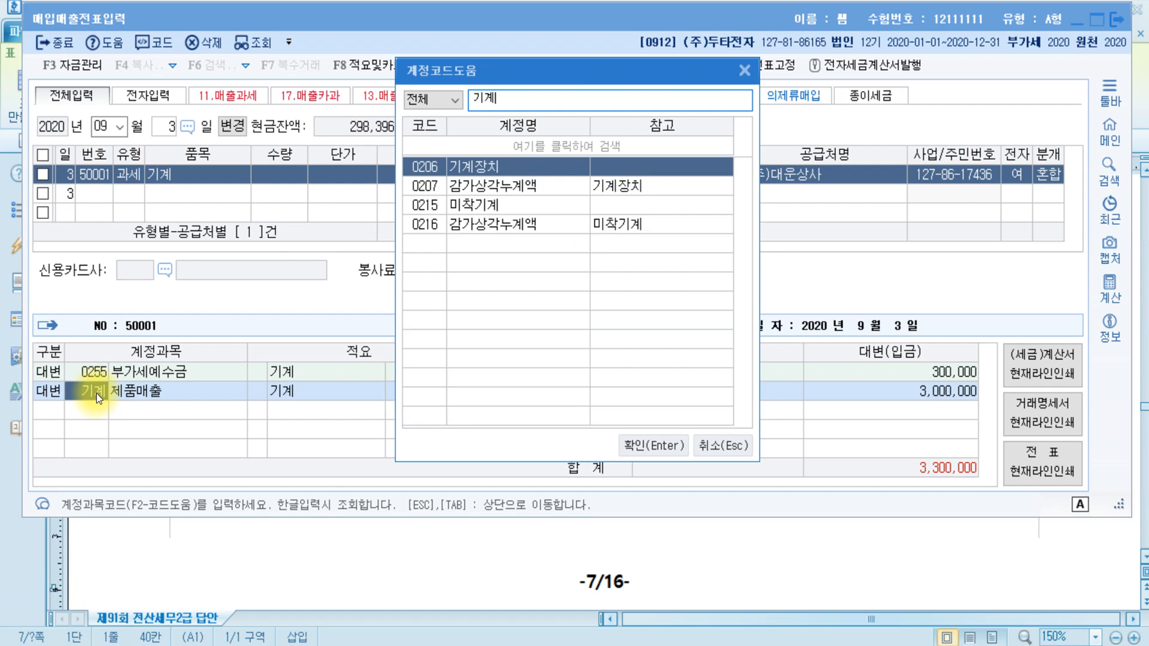
key(Return)
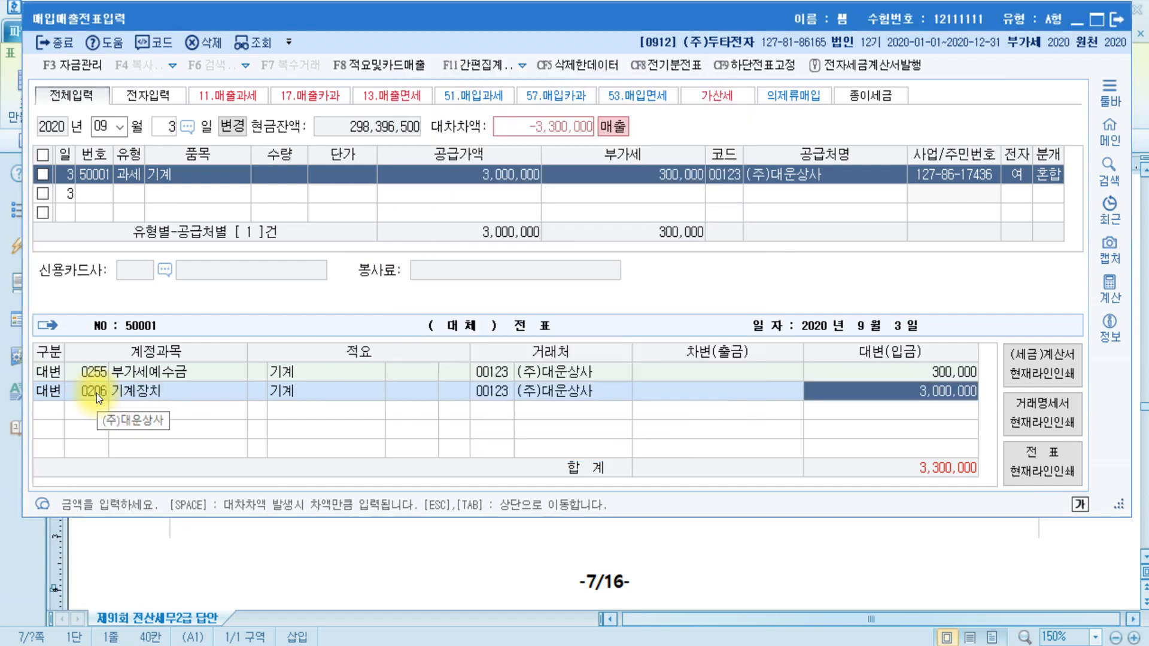
text(6000000)
key(Return)
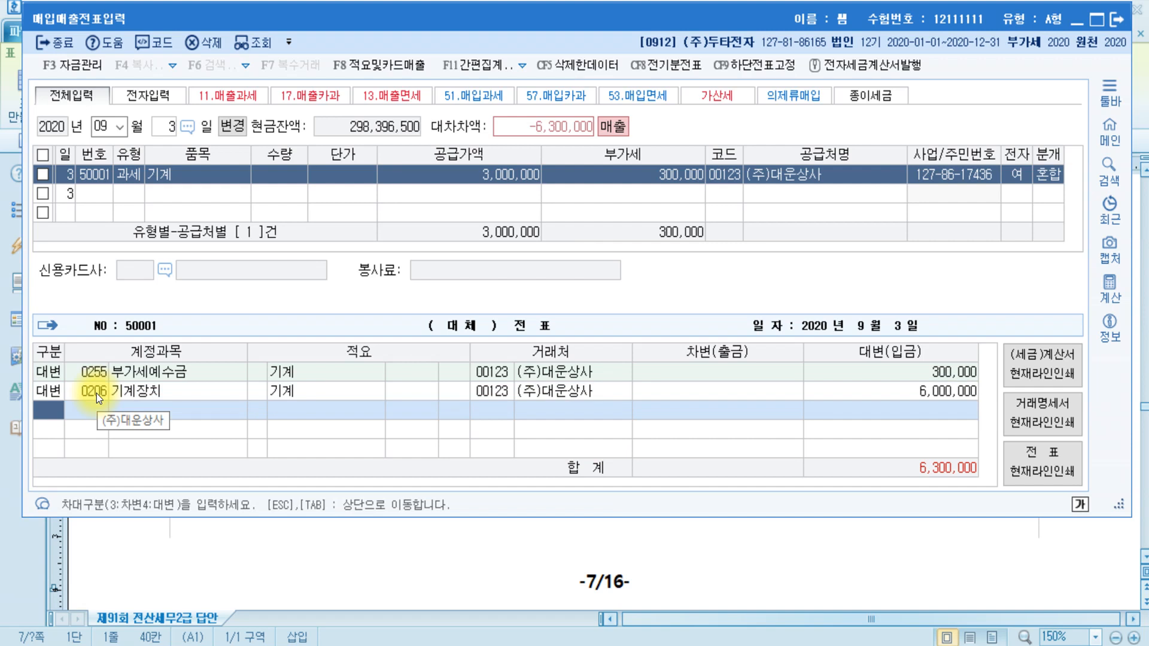
Step: Add a 차변 line for 0207 감가상각누계액 (기계장치) with an amount of 2,000,000
text(3)
key(Return)
text(감가)
key(Return)
key(Down)
key(Down)
key(Down)
key(Down)
key(Down)
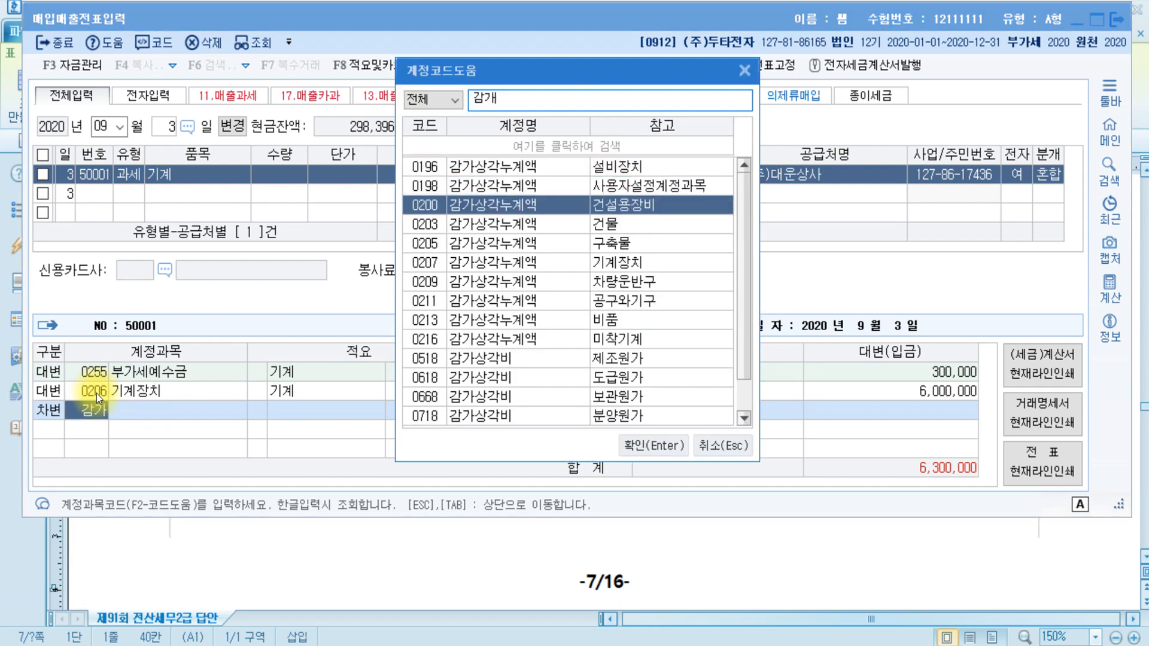
double_click(456, 269)
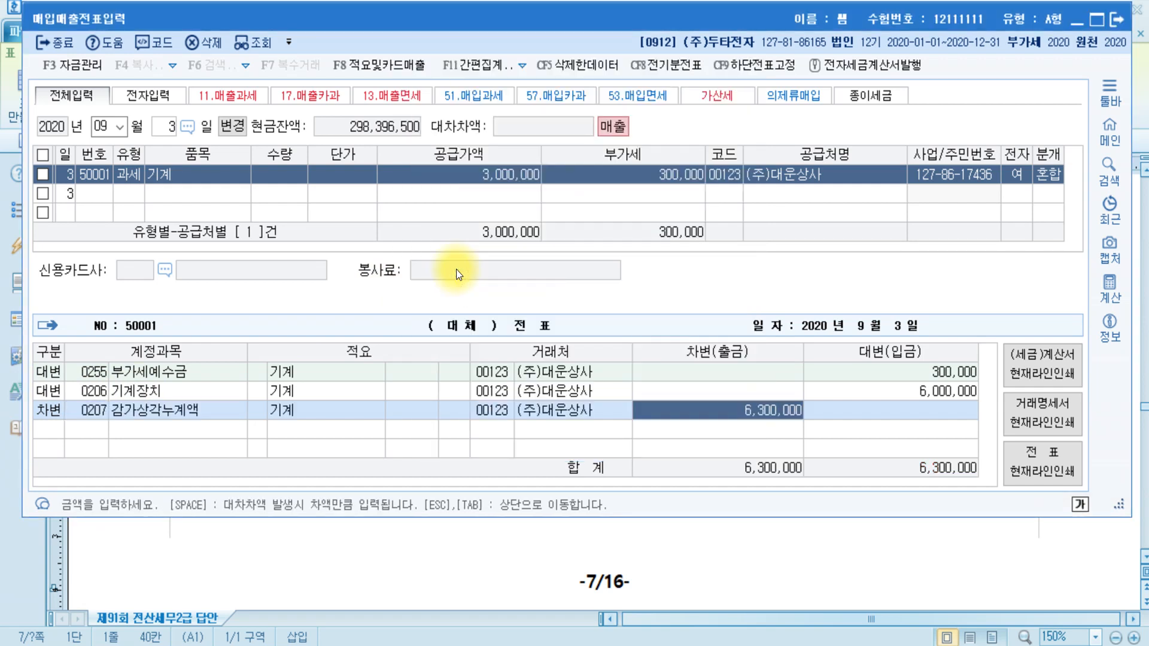
text(2000000)
key(Return)
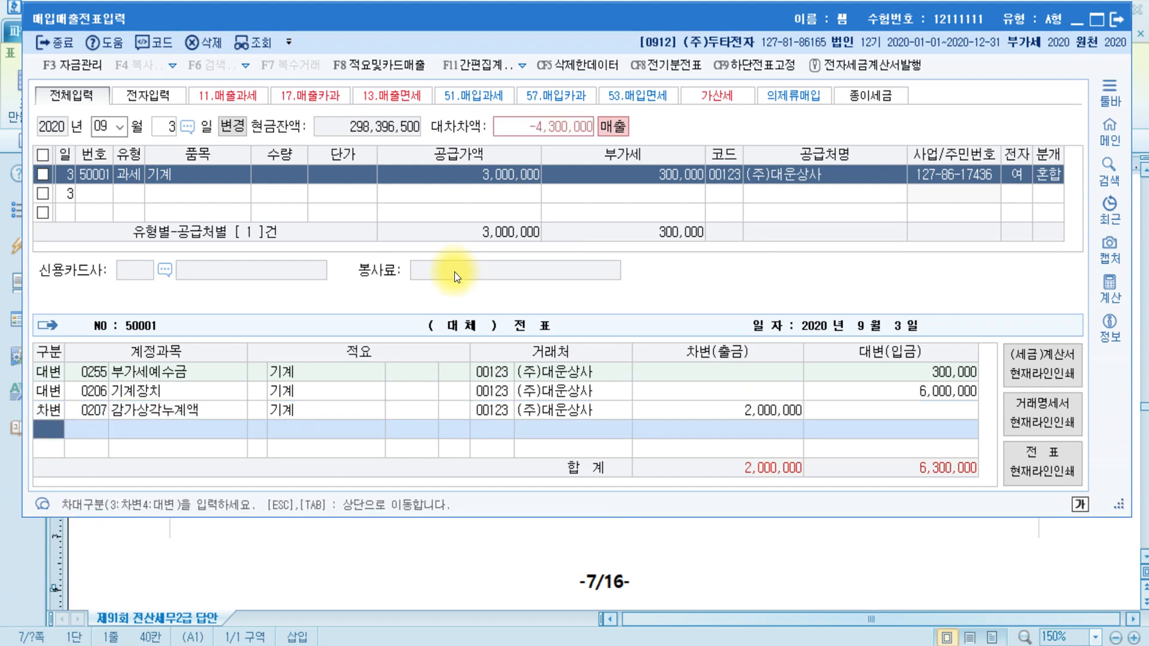
Step: Compare the 기계장치 and 감가상각누계액 amounts with the 공급가액 of the September 3 sale
click(923, 392)
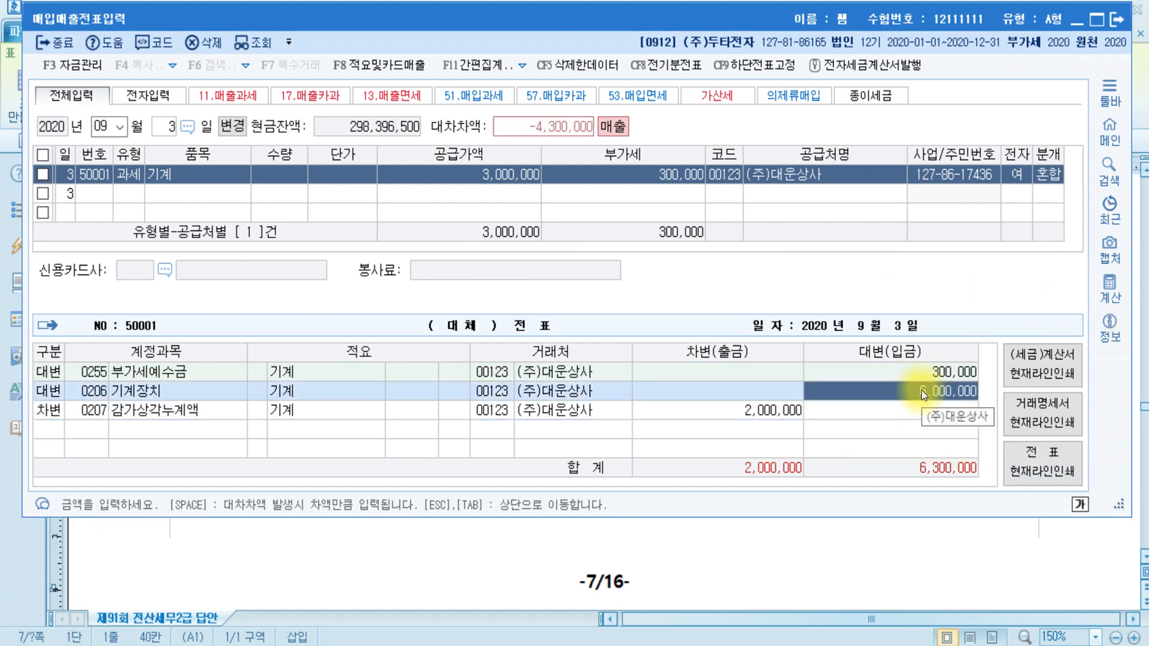
click(769, 411)
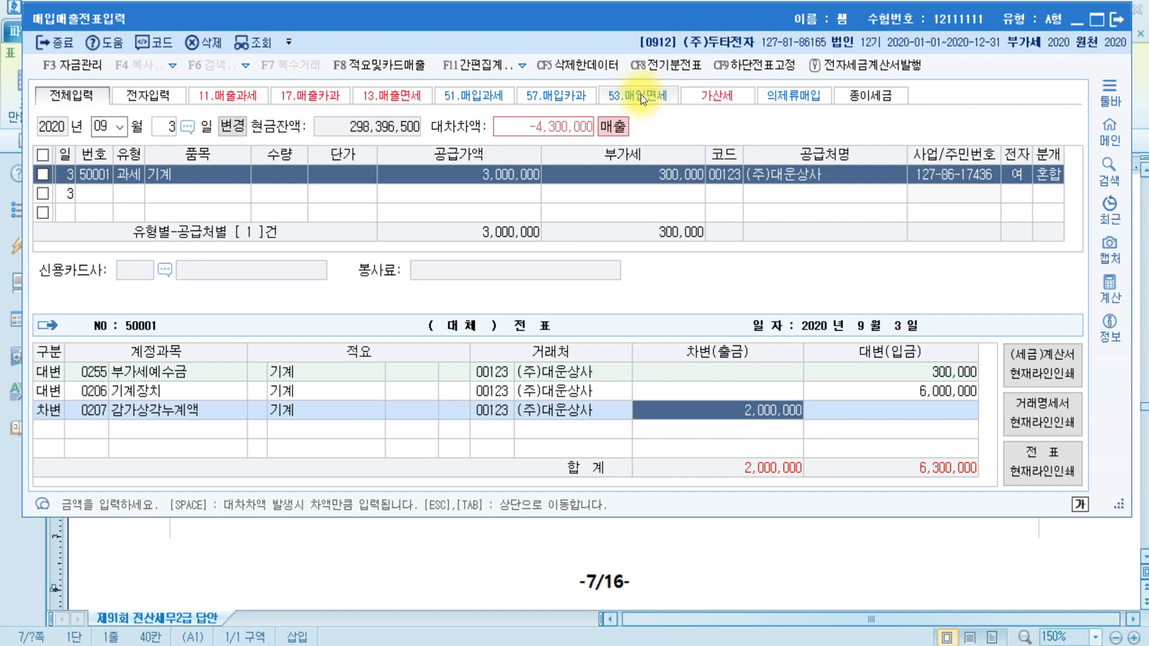
click(530, 183)
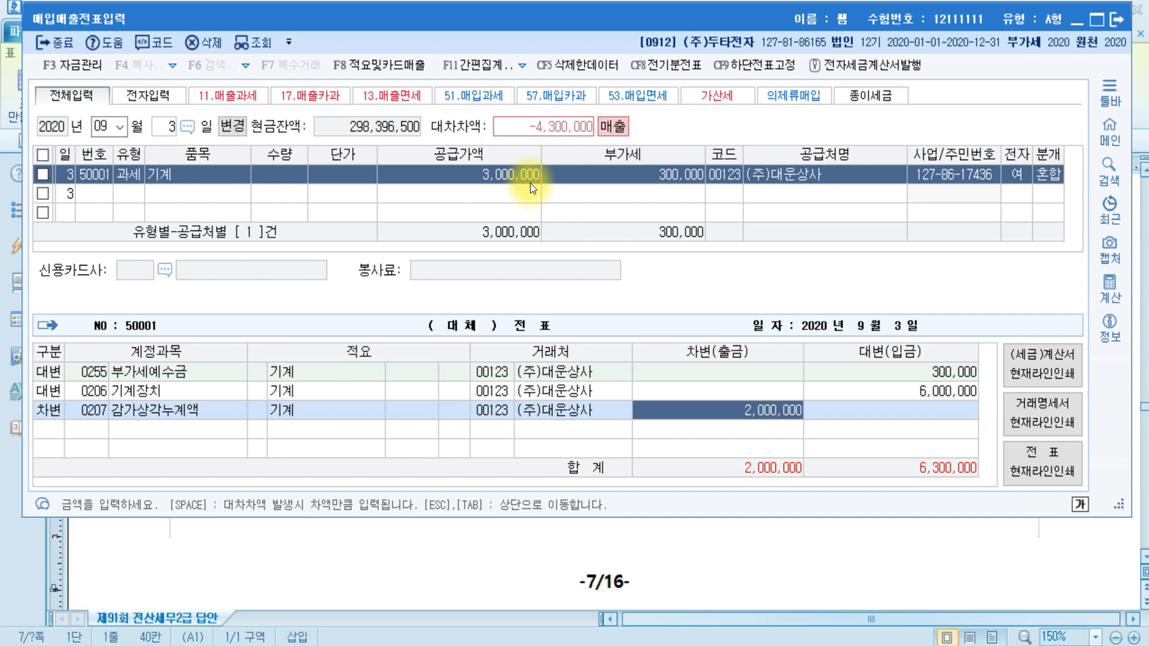
Step: Add a 차변 line for 0970 유형자산처분손실 with an amount of 1,000,000
key(Return)
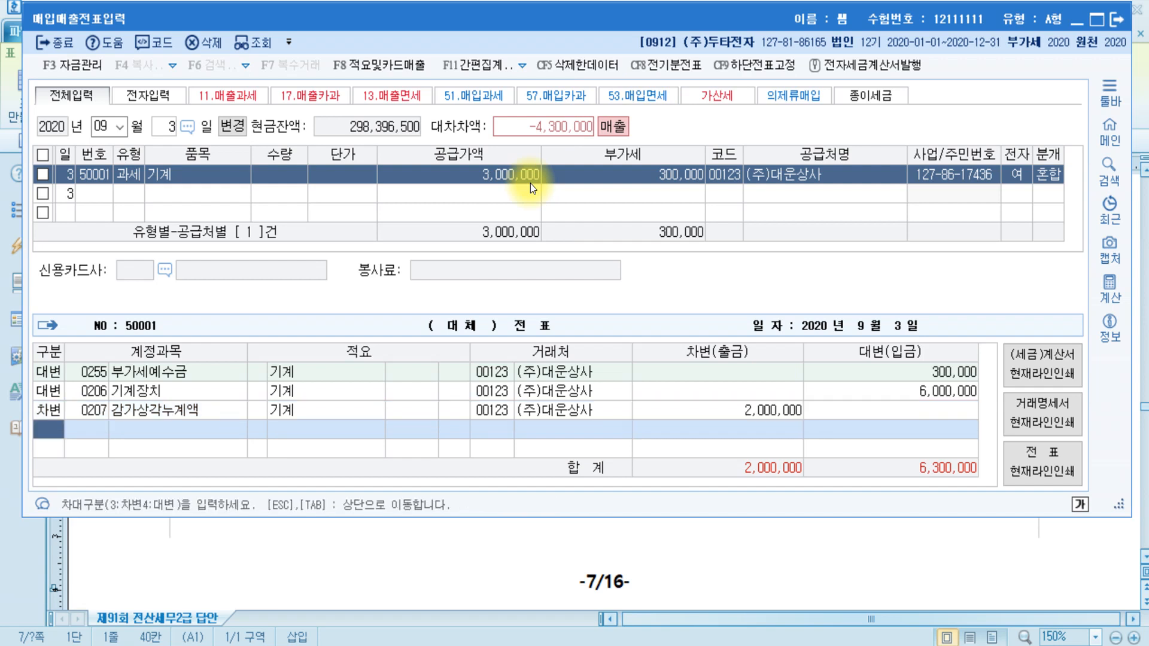
key(3)
text(유형)
key(Return)
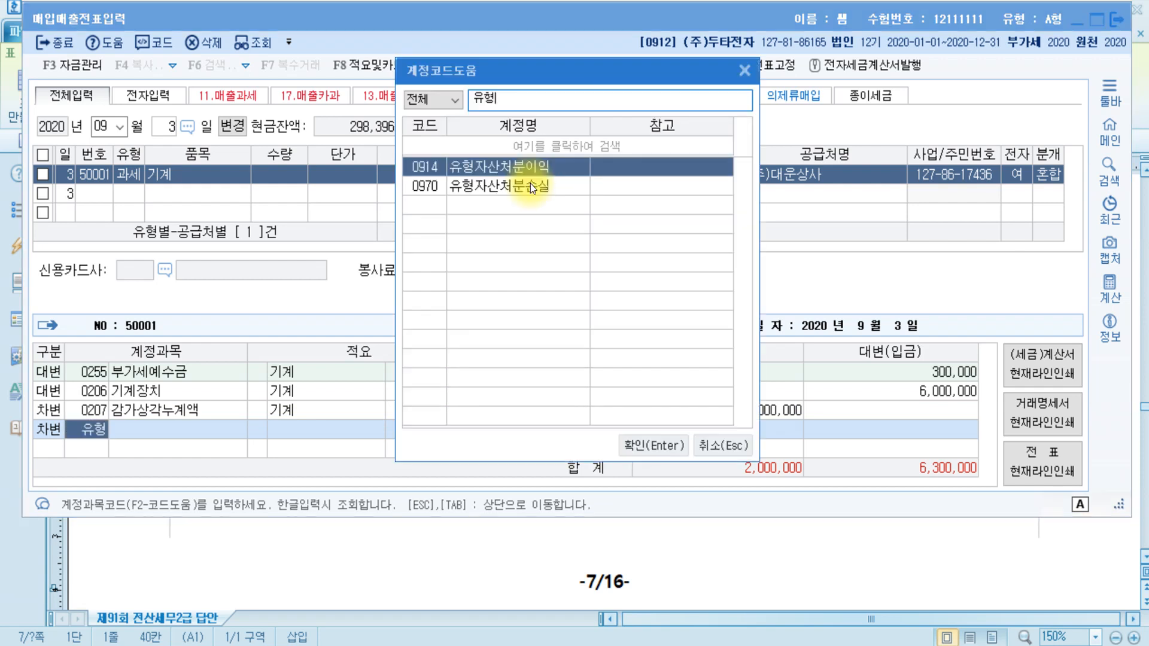
double_click(530, 183)
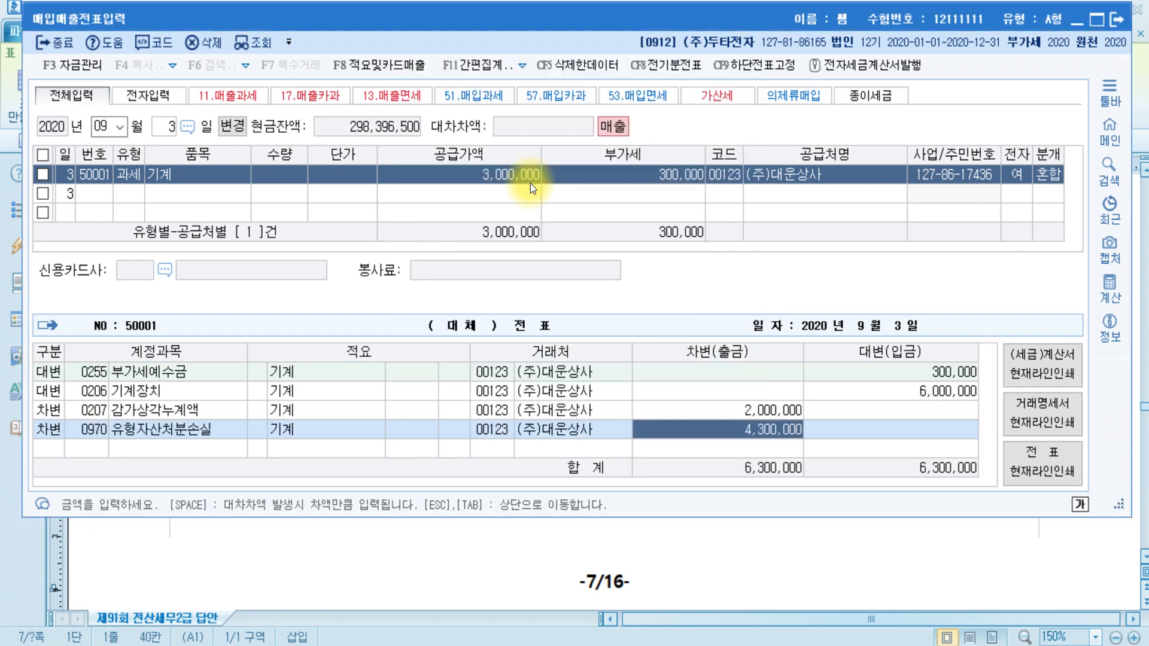
text(1000000)
key(Return)
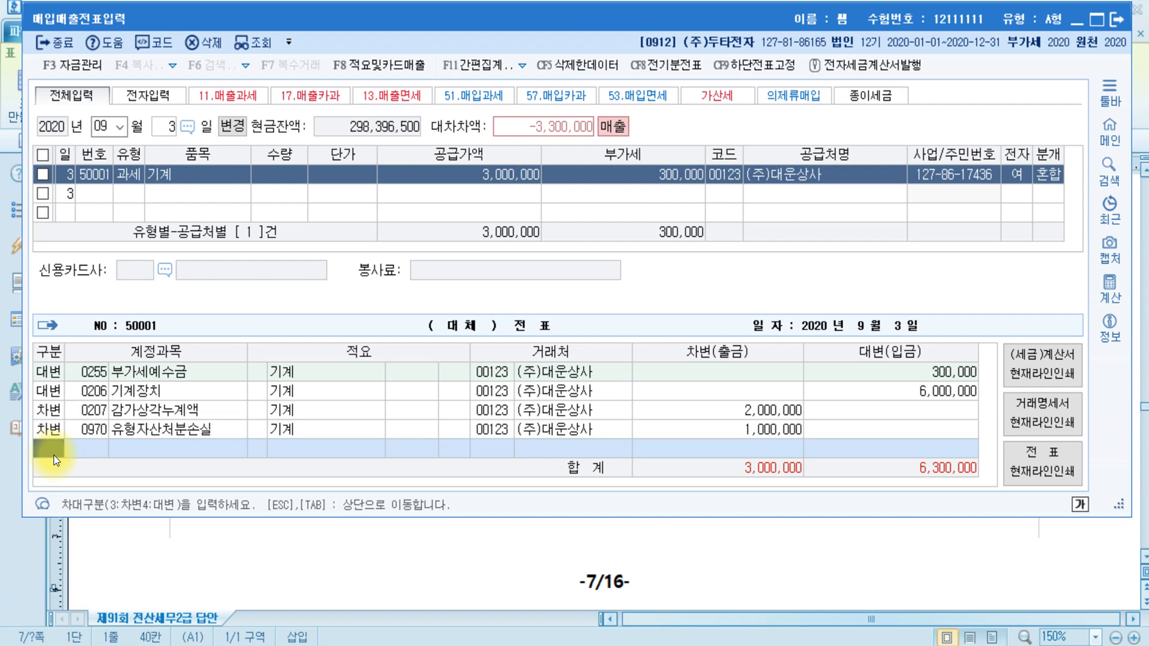
Step: Add a 차변 line for 0120 미수금 with the remaining 3,300,000
key(3)
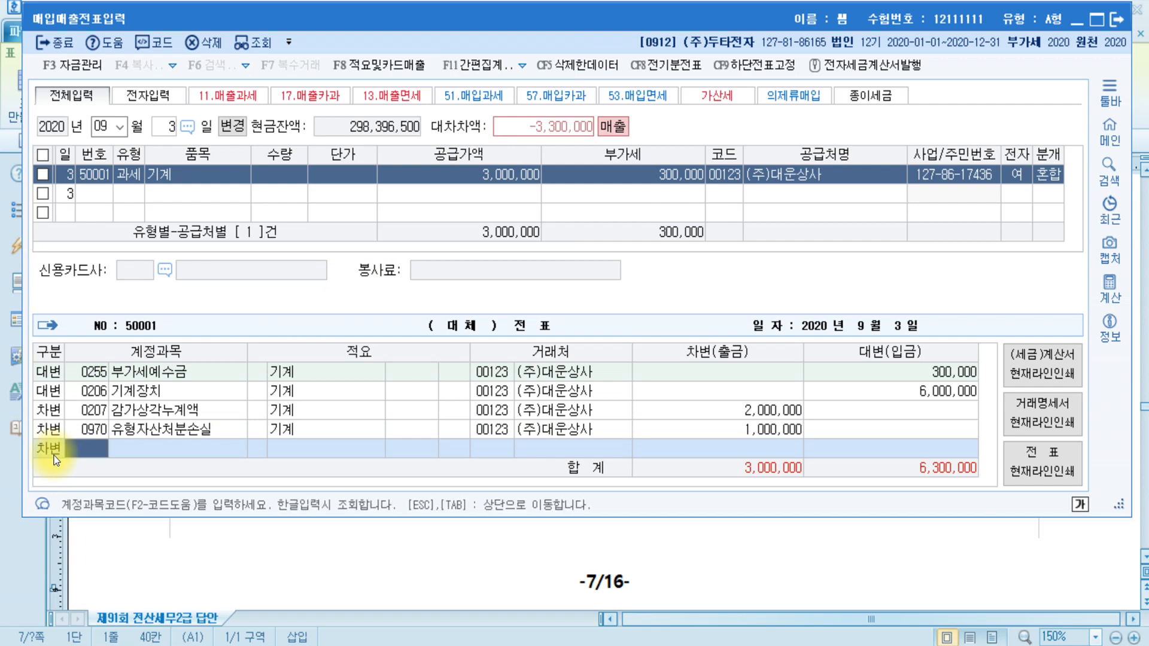
text(미수)
key(Return)
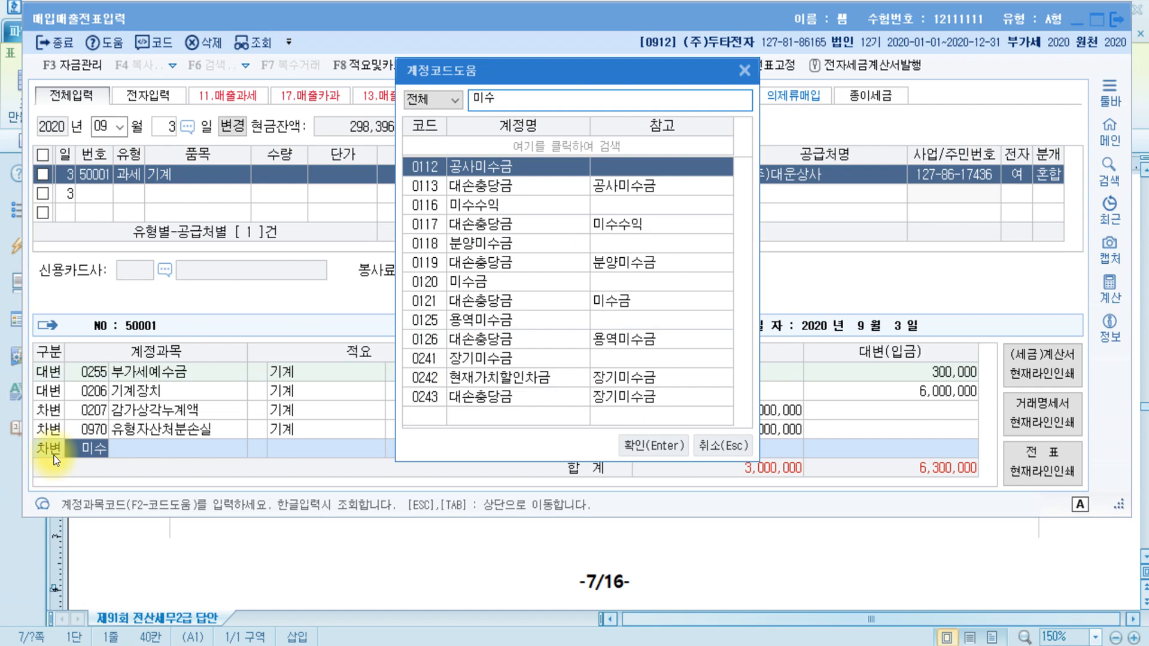
key(Down)
key(Down)
key(Down)
key(Down)
key(Down)
key(Down)
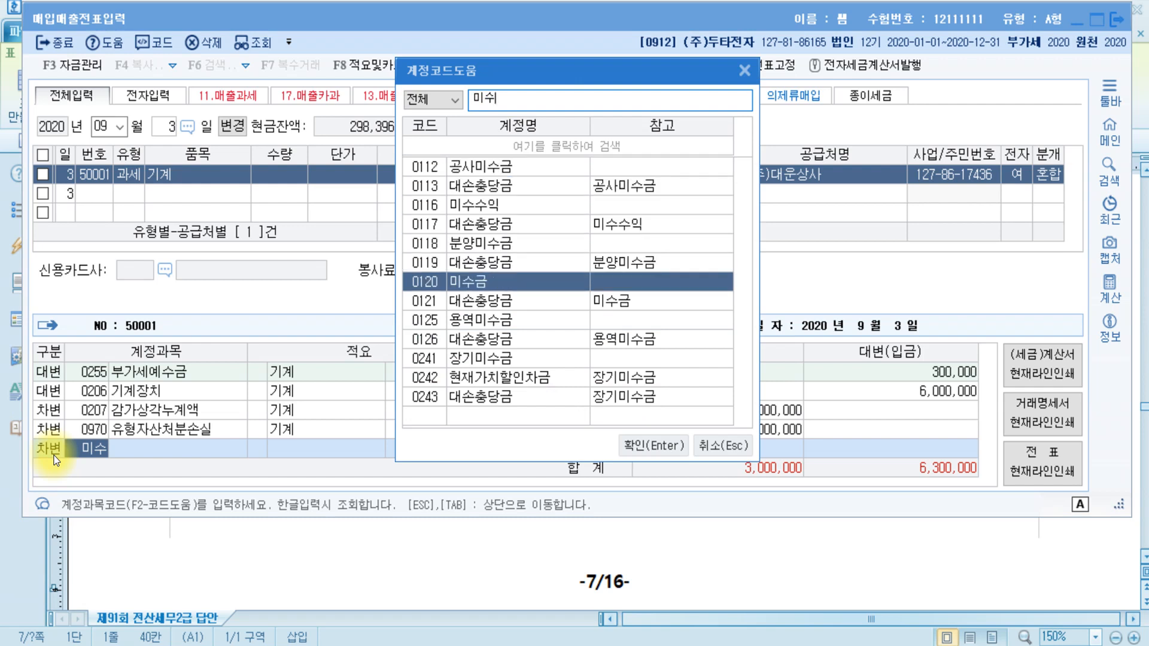
key(Return)
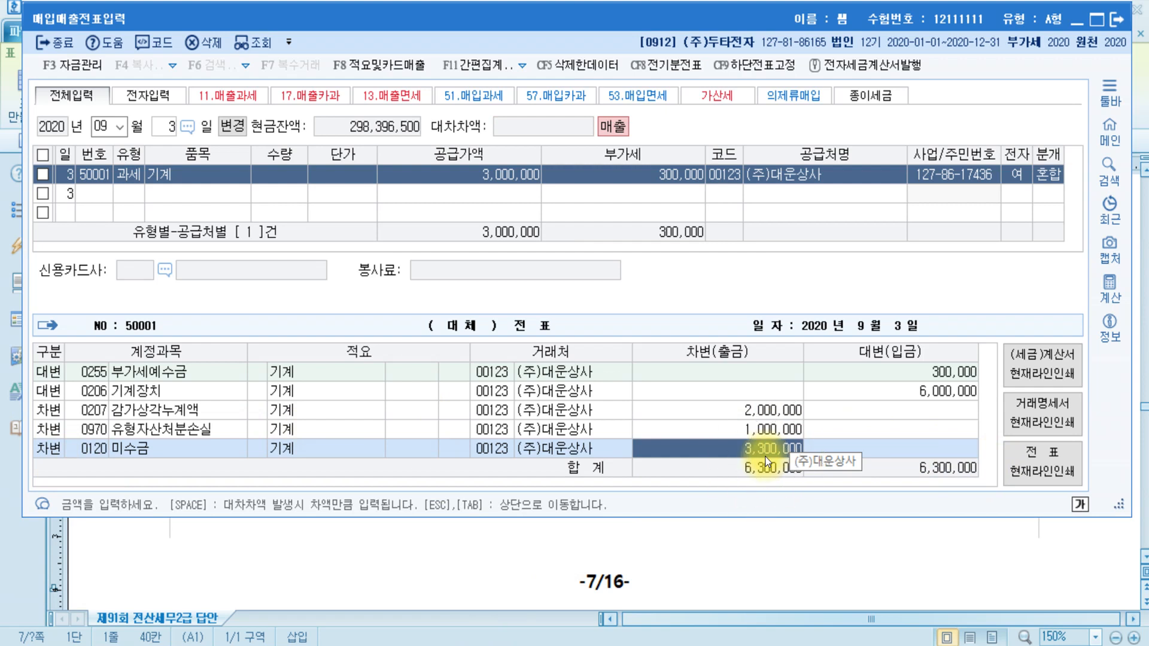
key(Return)
Step: Review the September 3 journal lines from 부가세예수금 down to the 미수금 amount
key(Up)
key(Up)
key(Up)
key(Up)
key(Up)
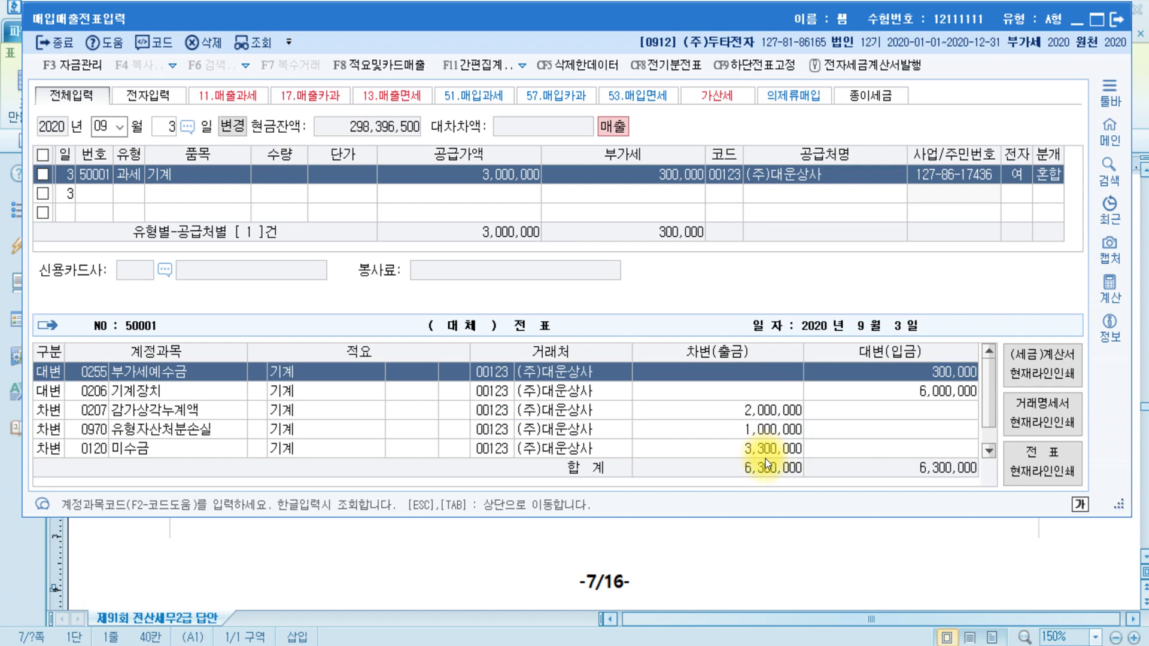
click(800, 443)
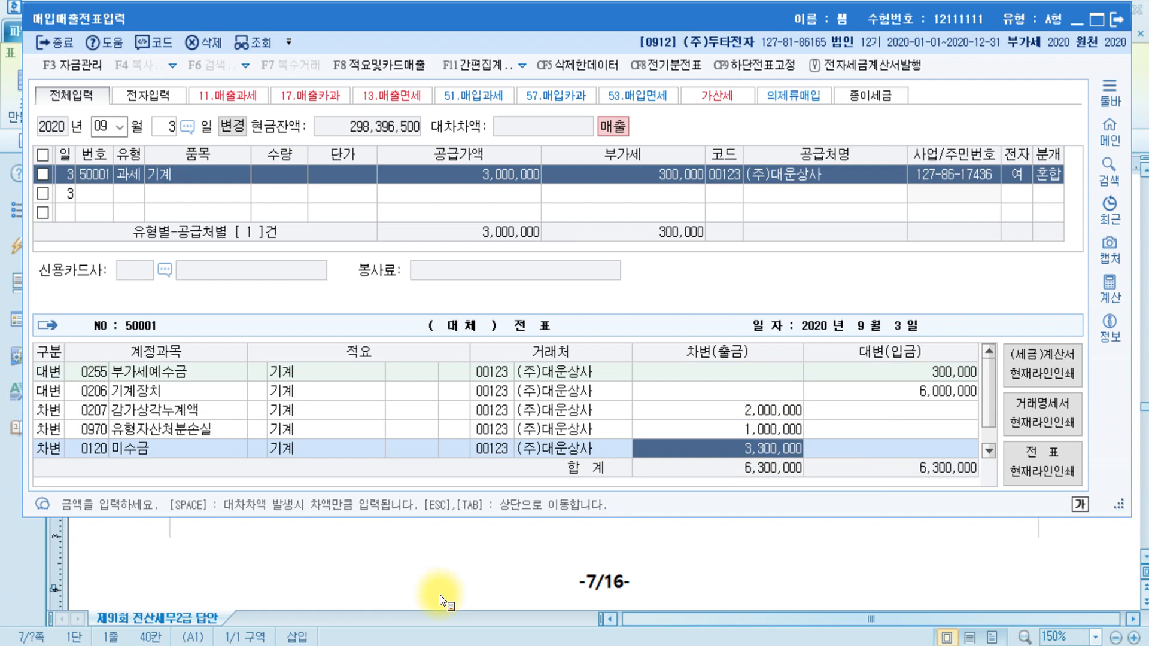
Step: Switch to the exam document in 한컴오피스 한글 and read question [4], checking the supplier, invoice type, amounts and 선급금 of the September 9 purchase
click(537, 571)
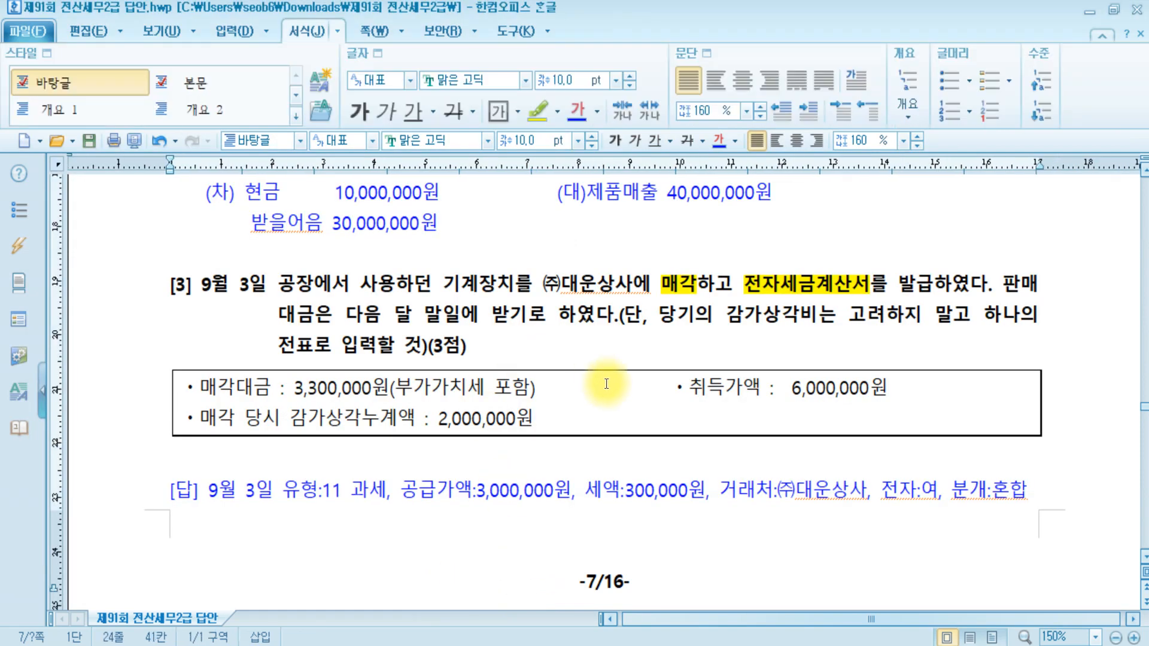
scroll(606, 383, down, 10)
click(210, 253)
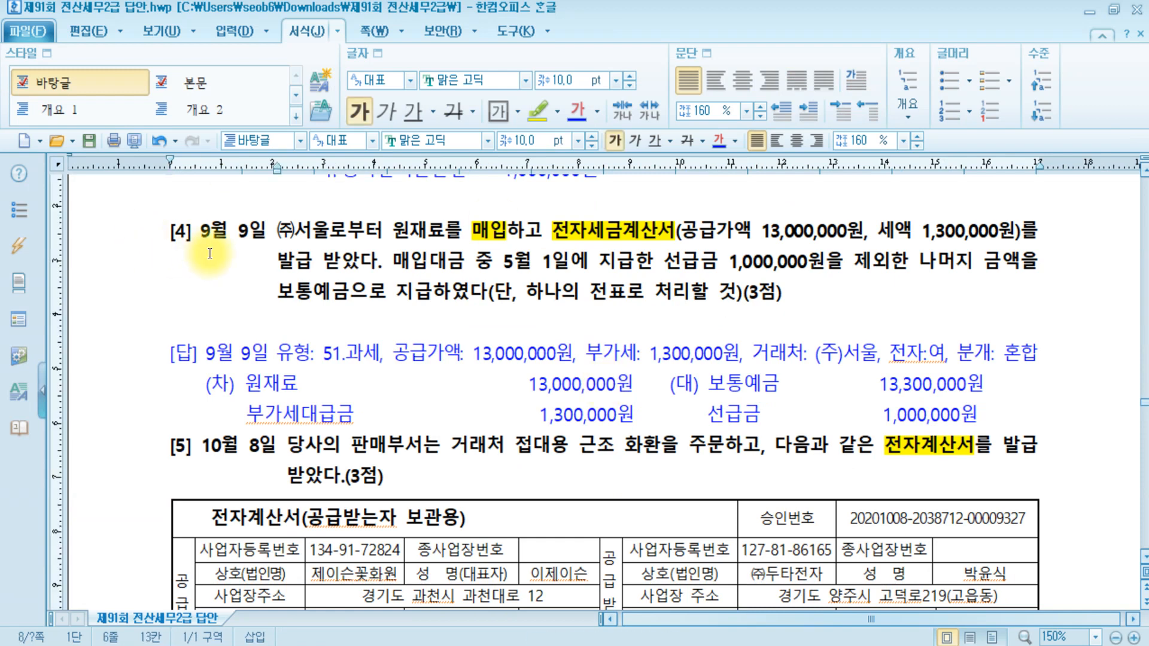
scroll(210, 253, up, 3)
scroll(210, 253, down, 3)
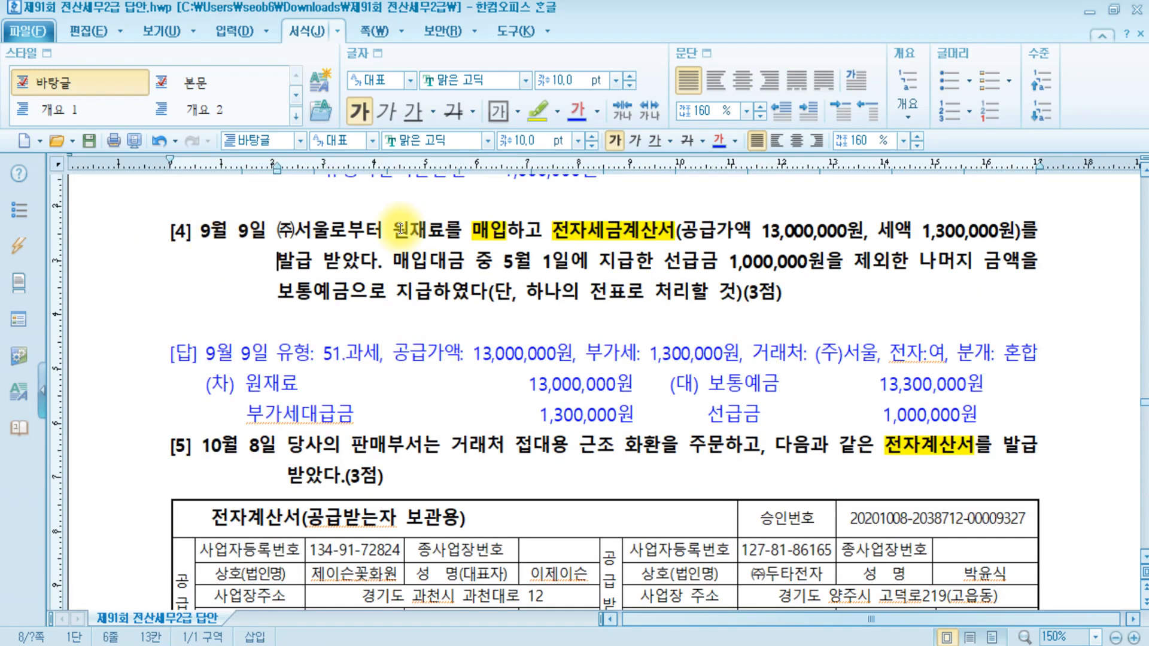
drag(463, 229, 697, 231)
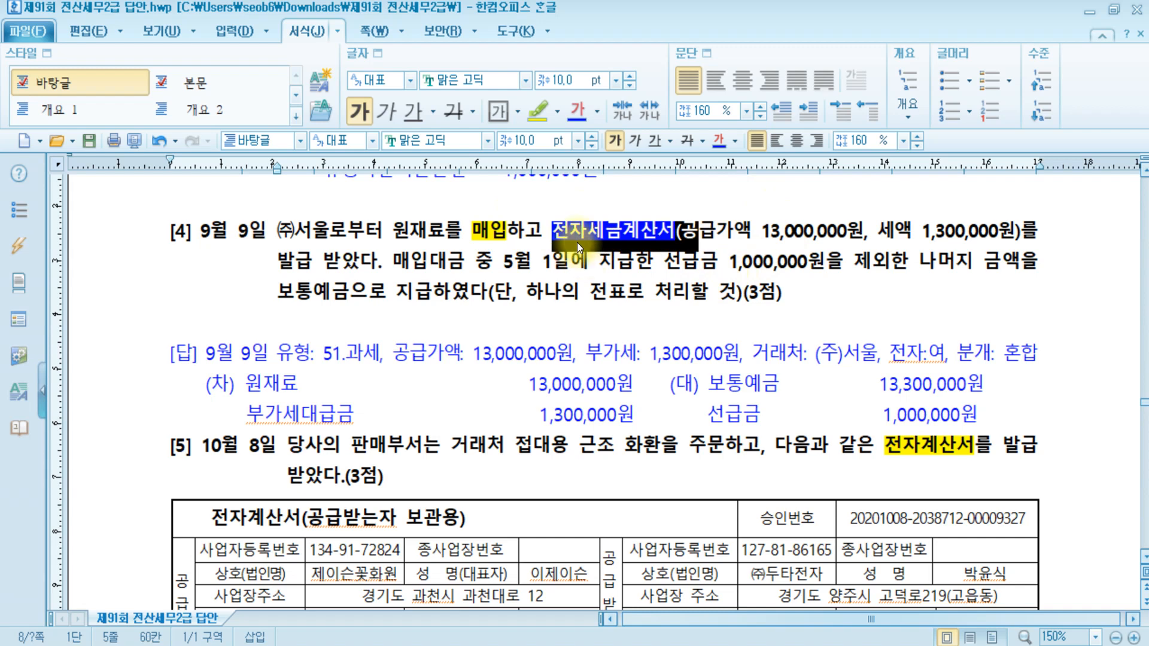
click(796, 229)
click(959, 232)
click(339, 266)
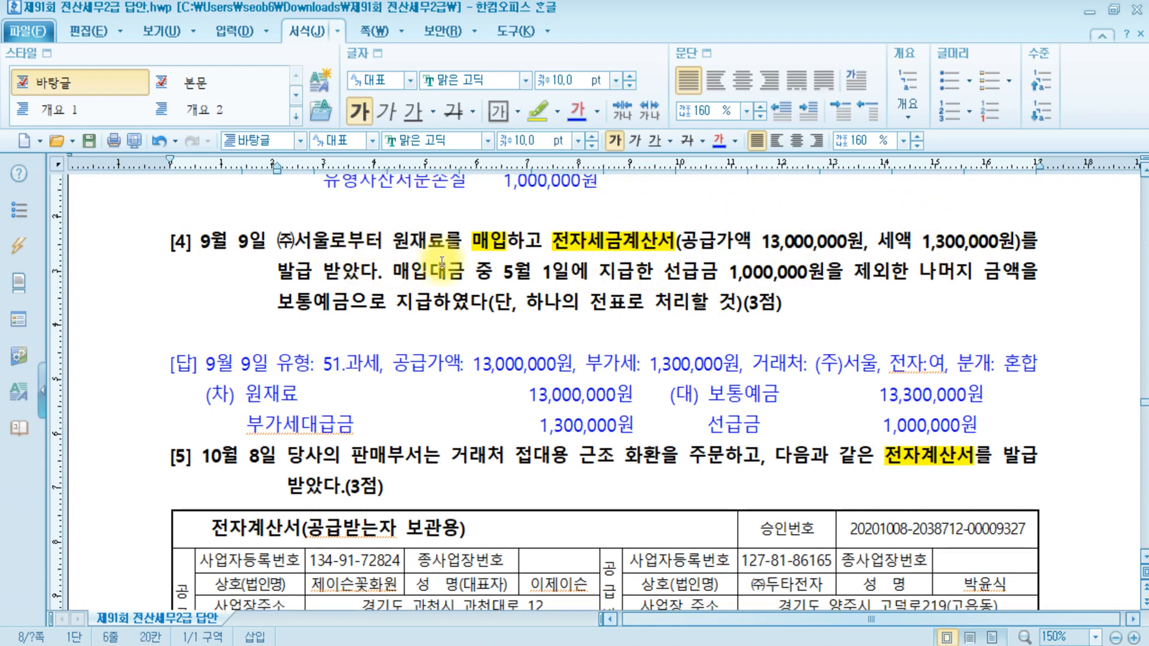
click(496, 275)
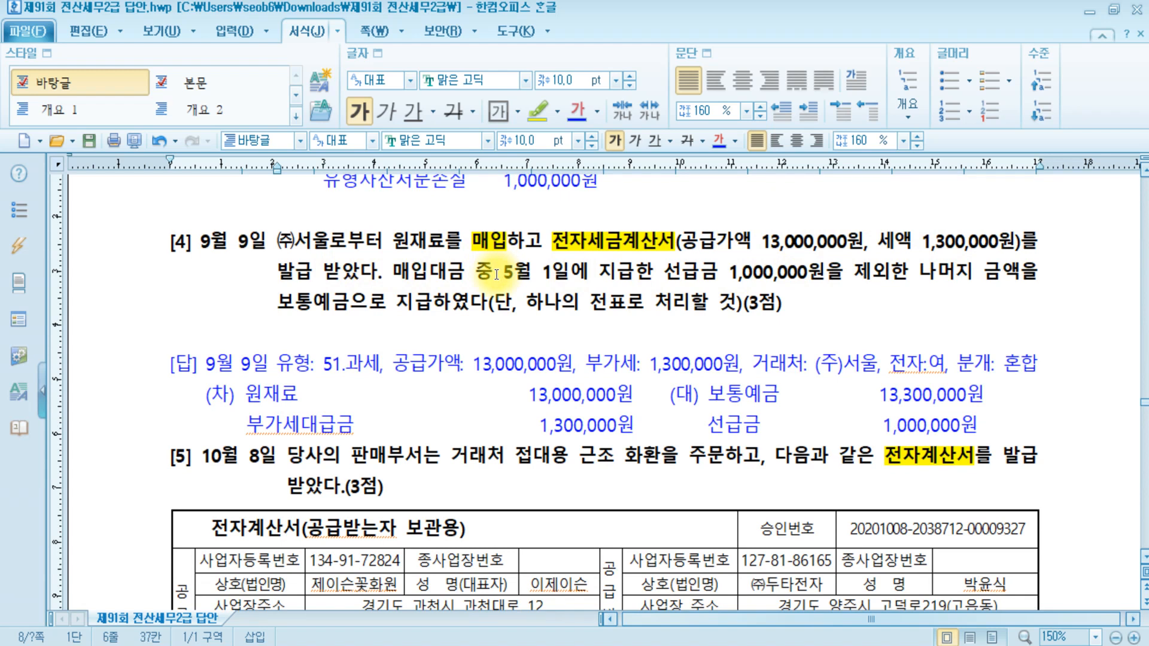
drag(663, 273, 825, 274)
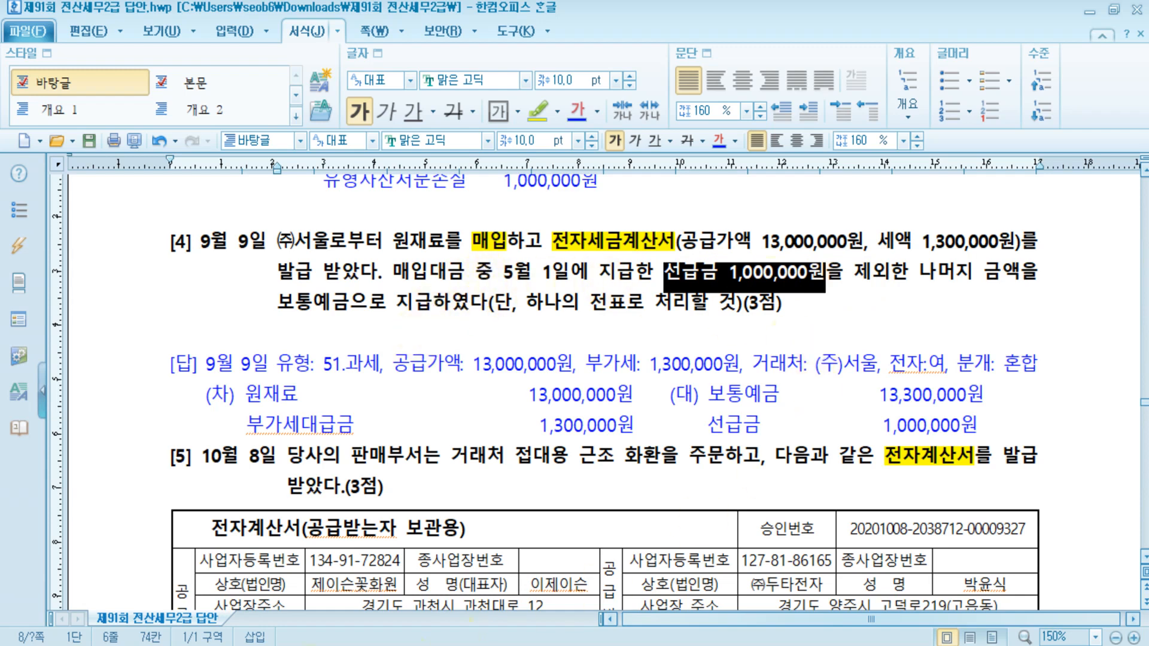
Step: Switch back to KcLep, leave the September 3 voucher and open voucher entry for September 9
key(alt+Tab)
key(Escape)
key(Escape)
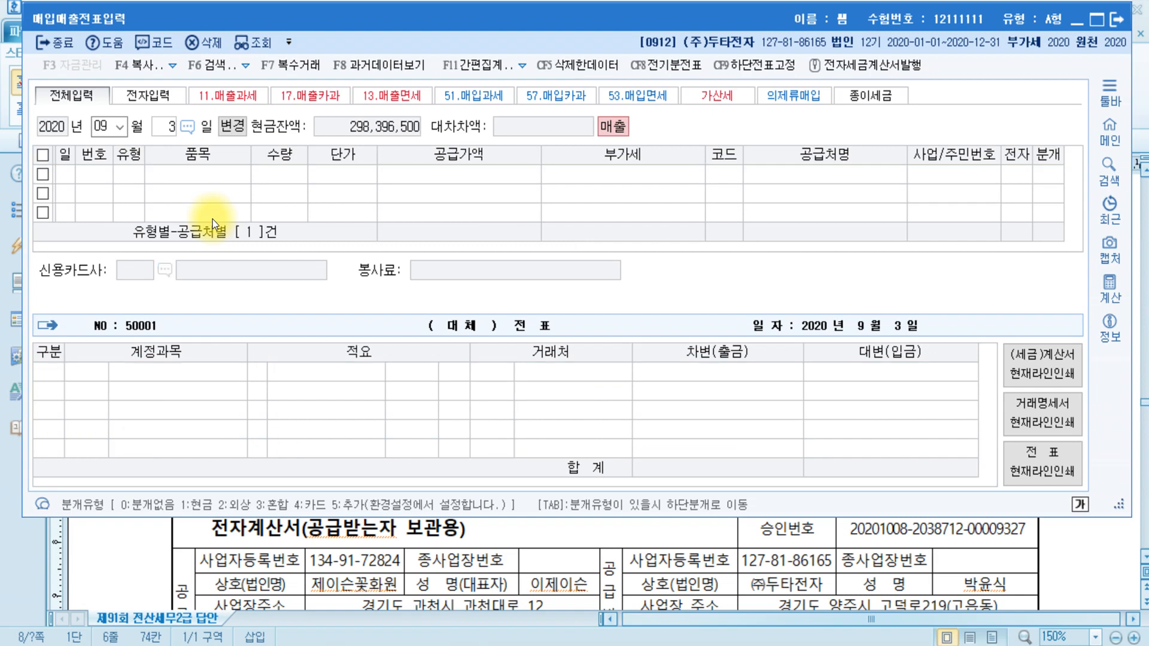
text(9)
key(Return)
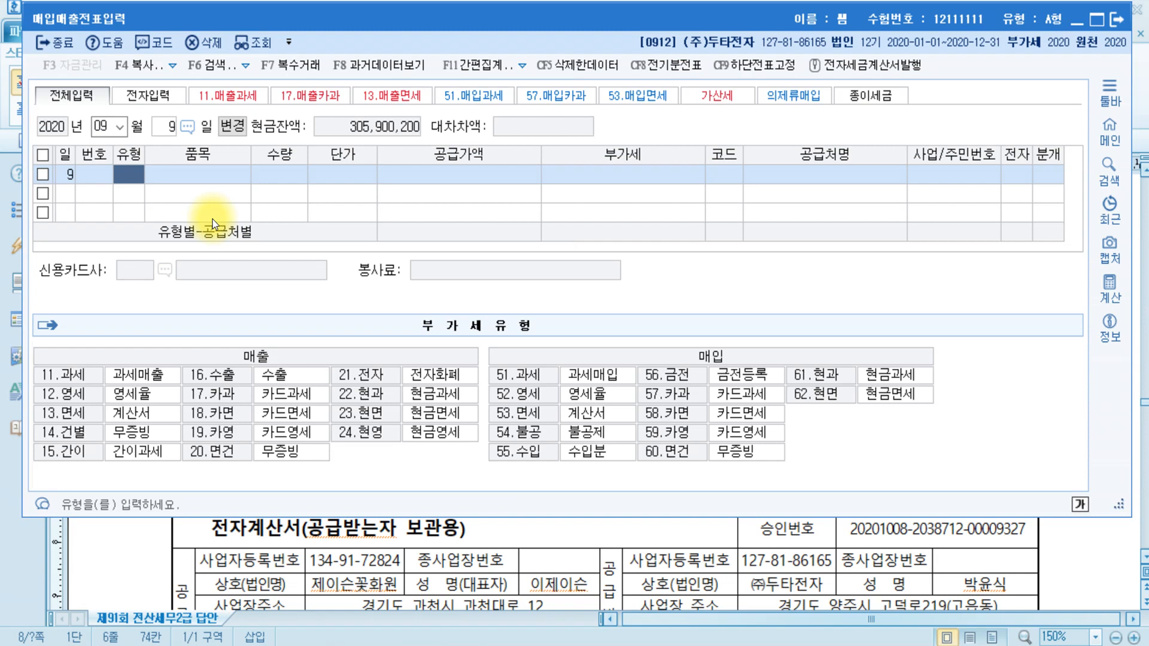
Step: Enter the September 9 purchase as type 51.과세 with item 원재료 and a 공급가액 of 13,000,000
click(511, 373)
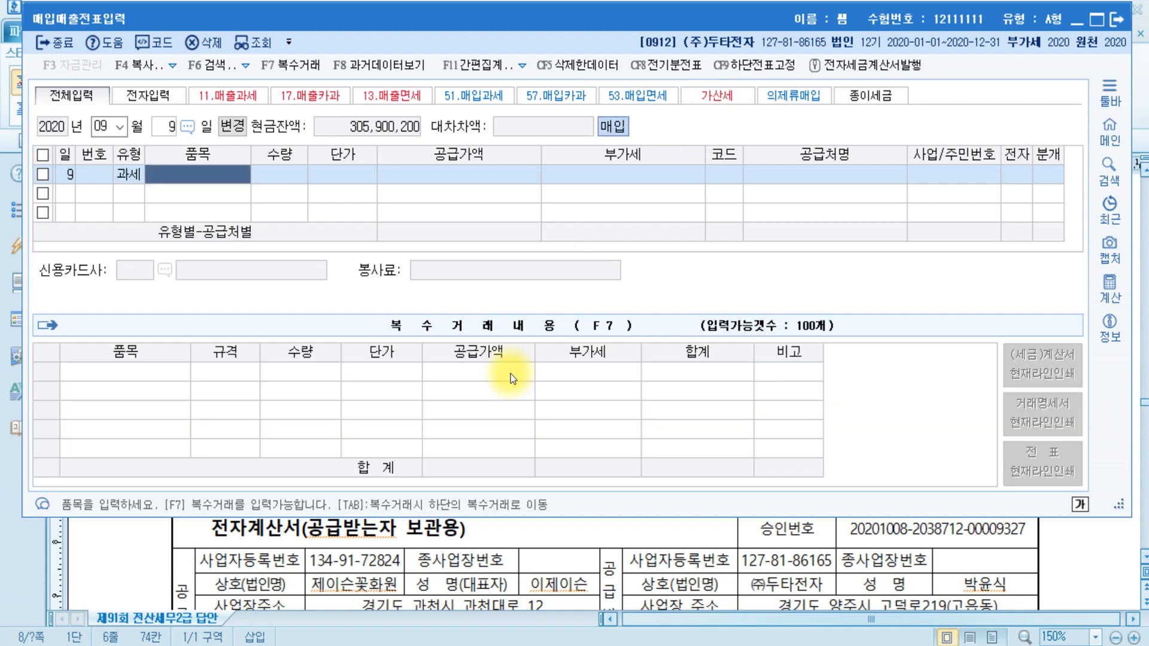
text(원재료)
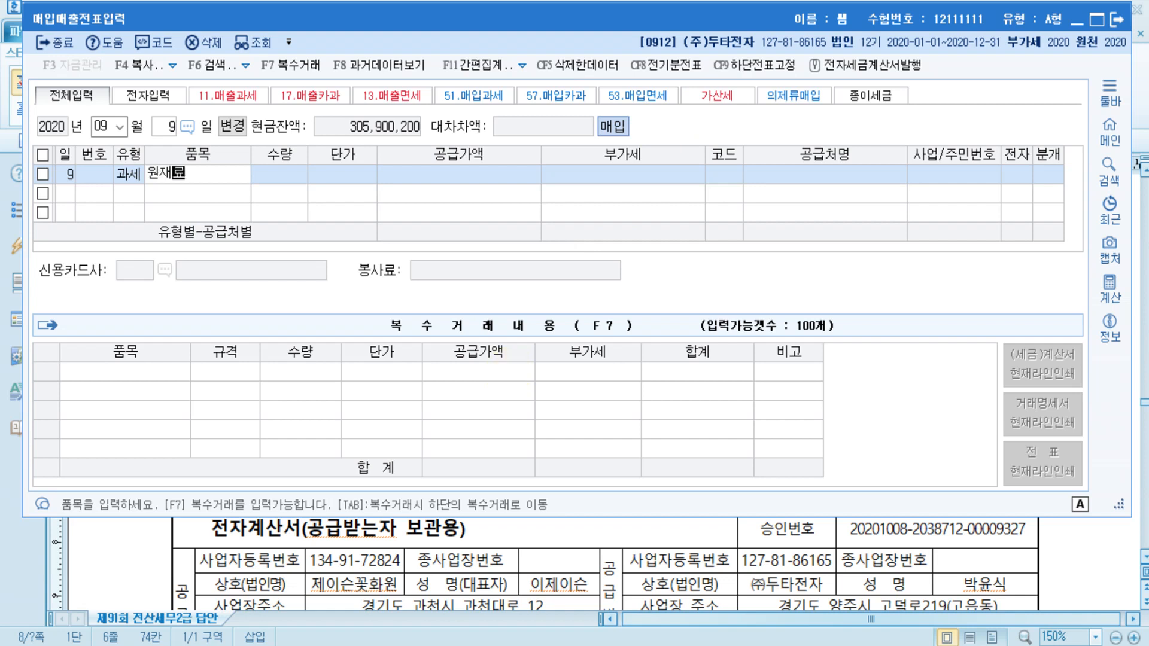
key(Return)
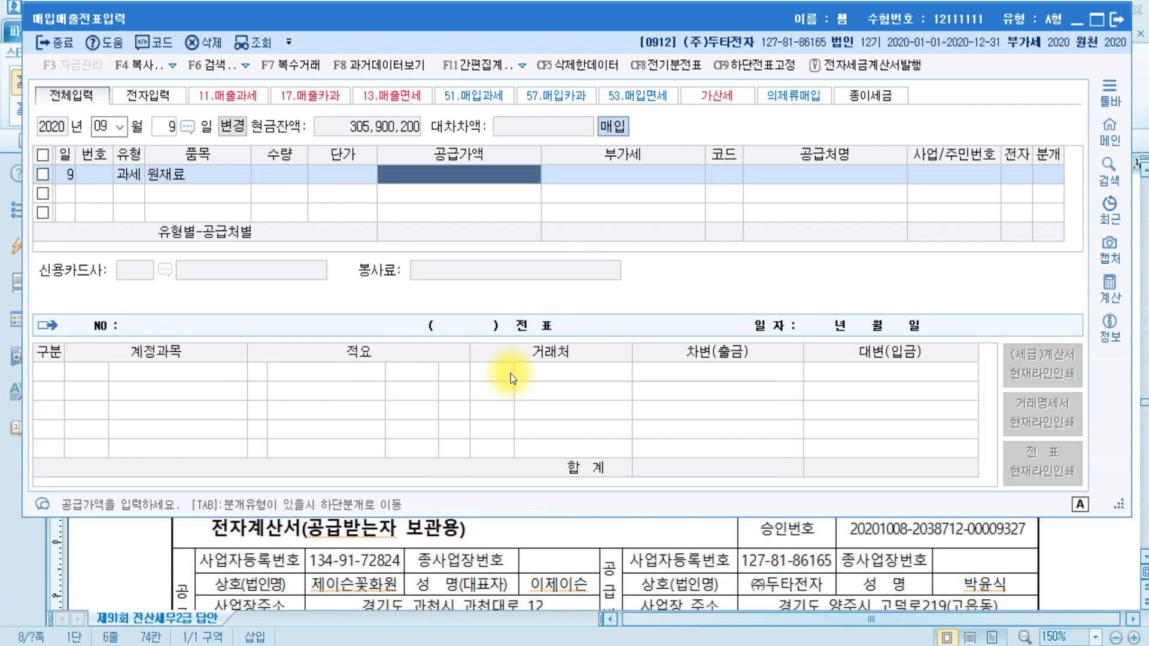
text(13000000)
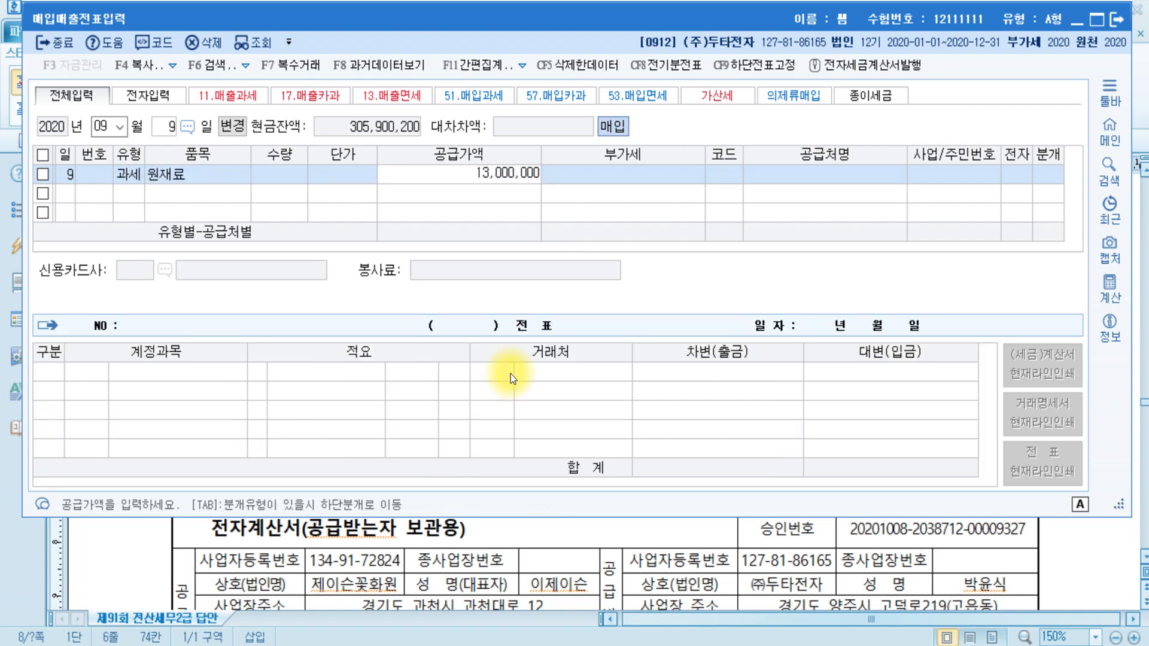
Step: Confirm the September 9 raw-material purchase amount of 13,000,000 and set its supplier to (주)서울
key(Return)
key(Return)
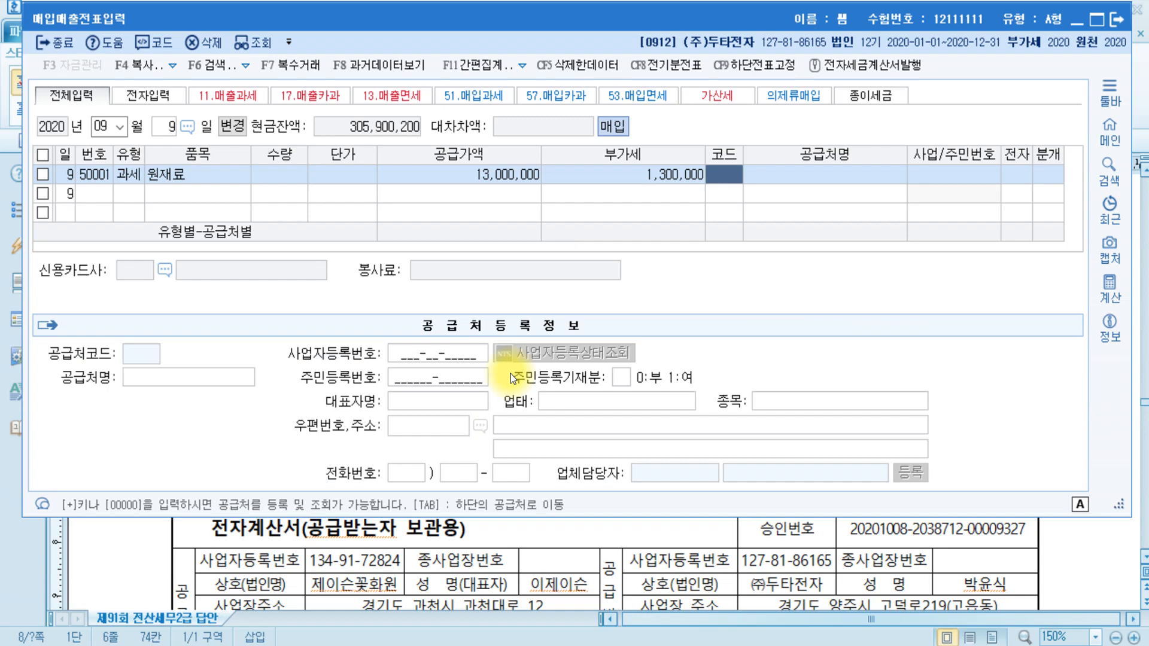
text(서울)
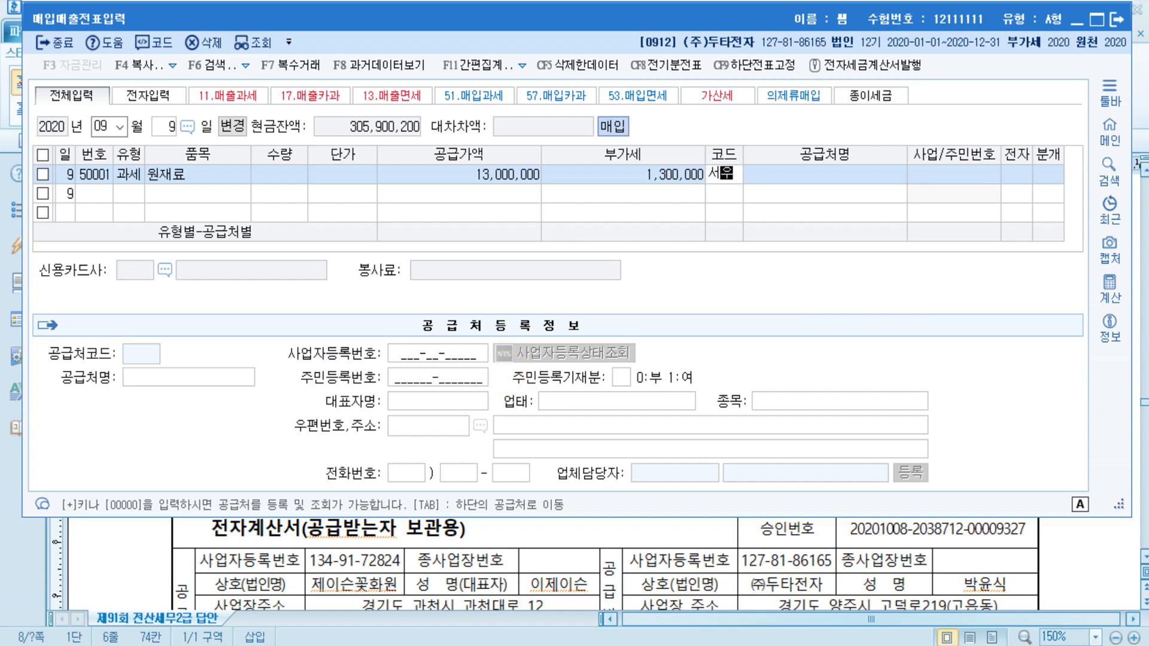
key(Return)
key(Return)
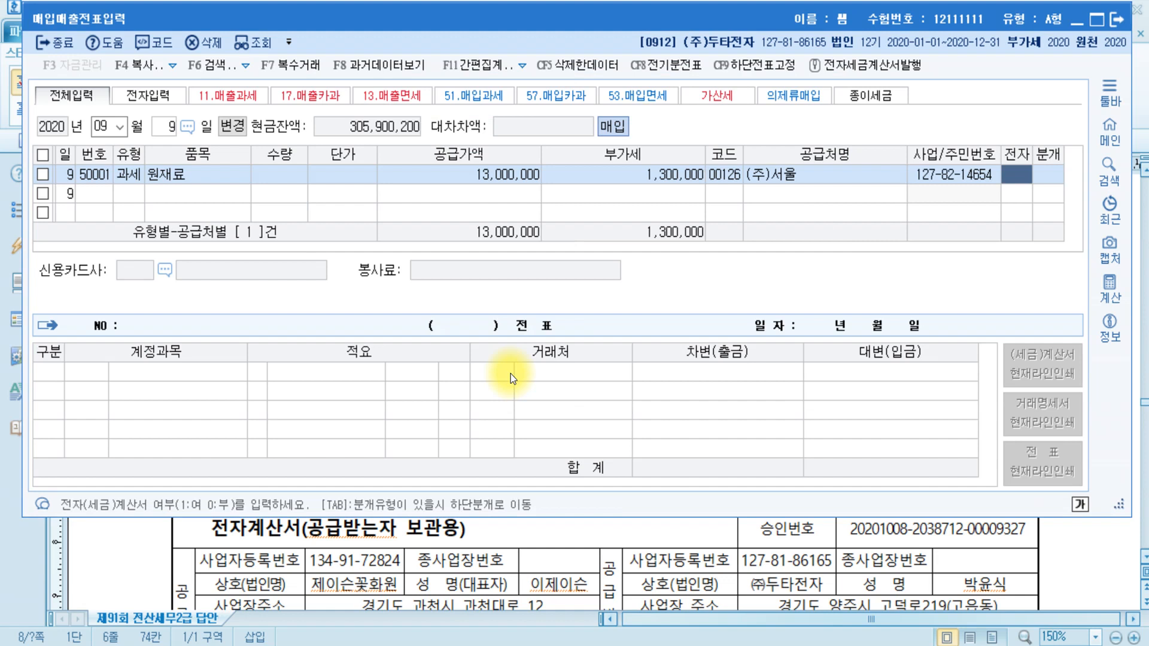
Step: Mark the (주)서울 purchase as an electronic tax invoice (여) and set its journal type to 혼합
text(1)
key(Return)
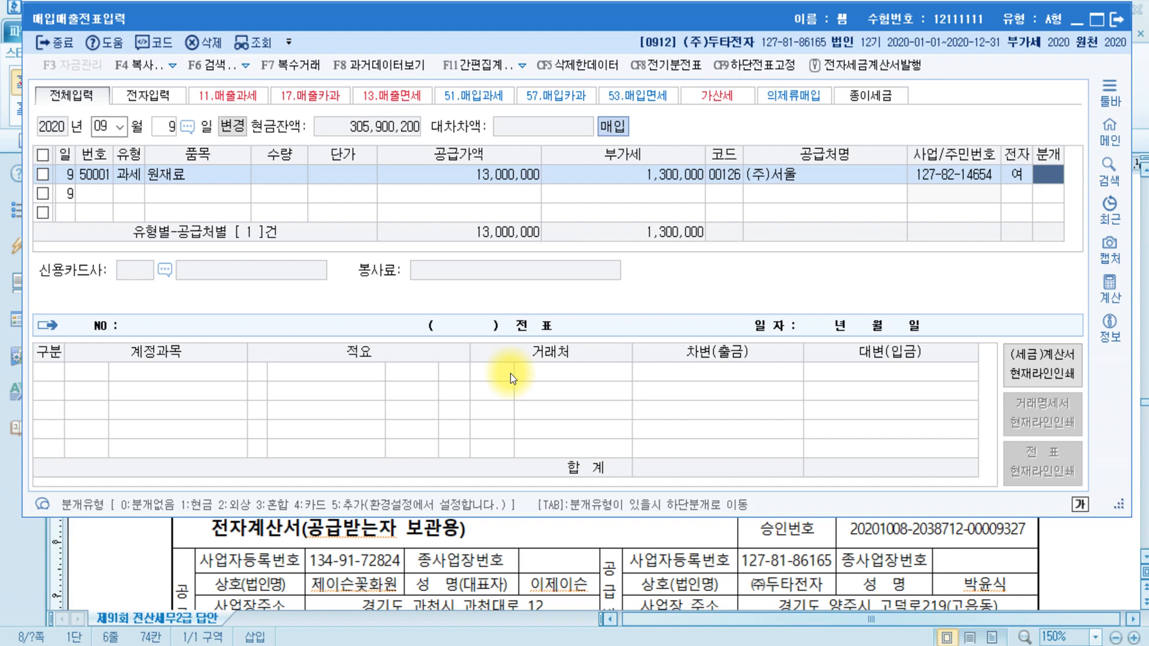
text(3)
key(Return)
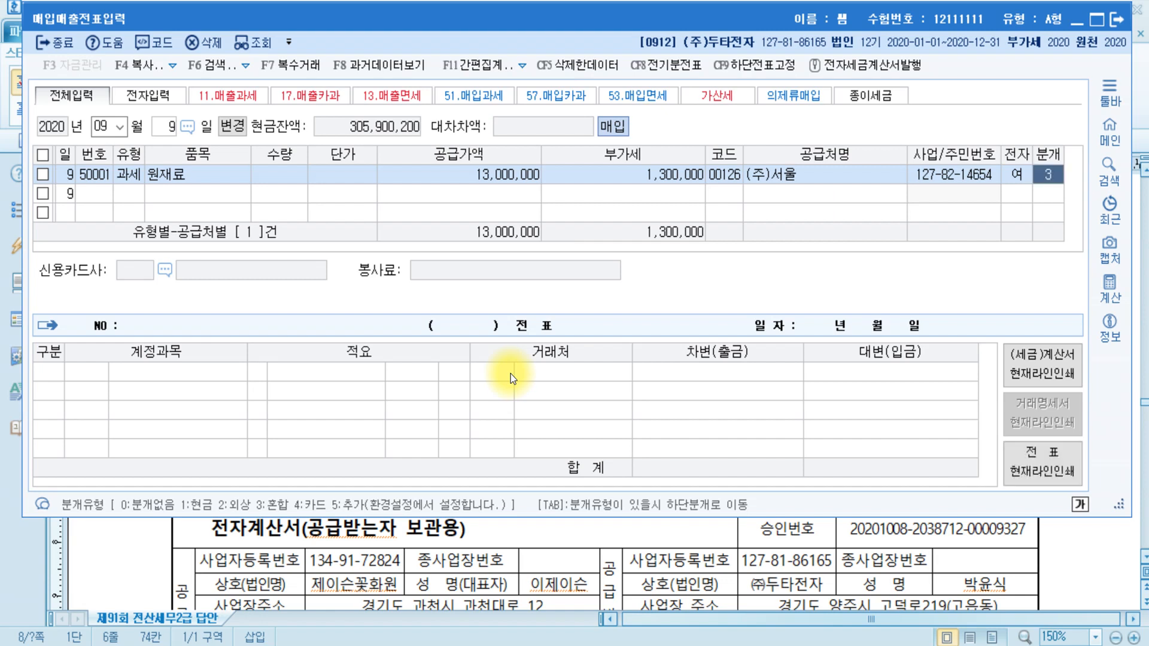
key(Return)
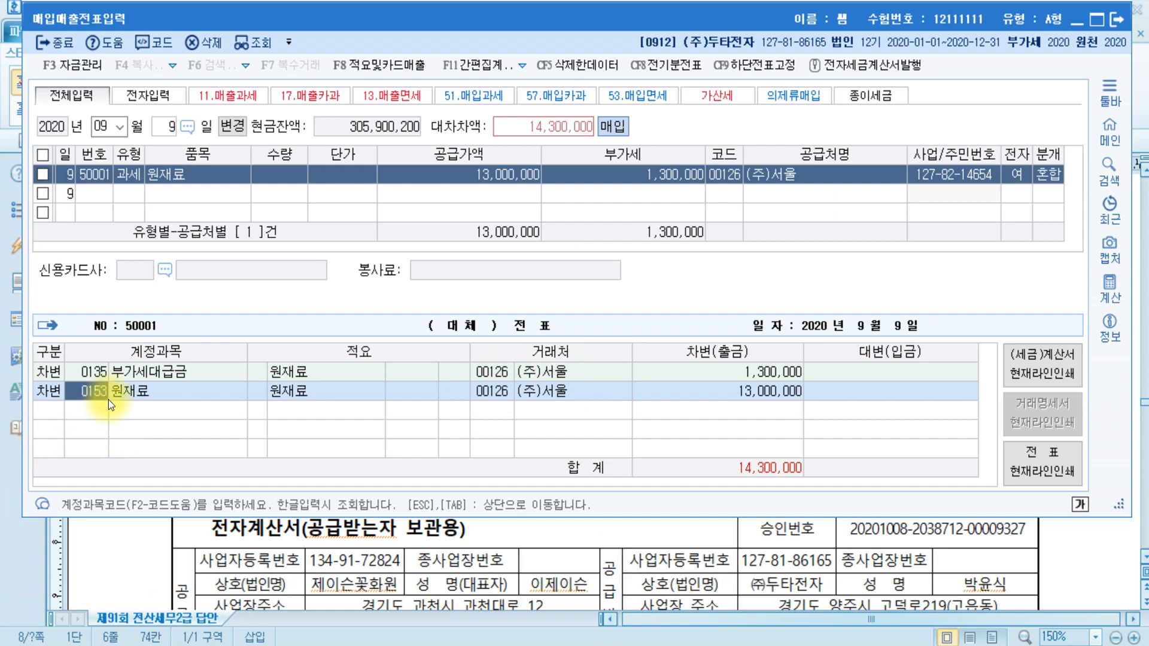
Step: Keep the debit lines and add a credit line for 선급금 of 1,000,000 with (주)서울
key(Return)
key(Return)
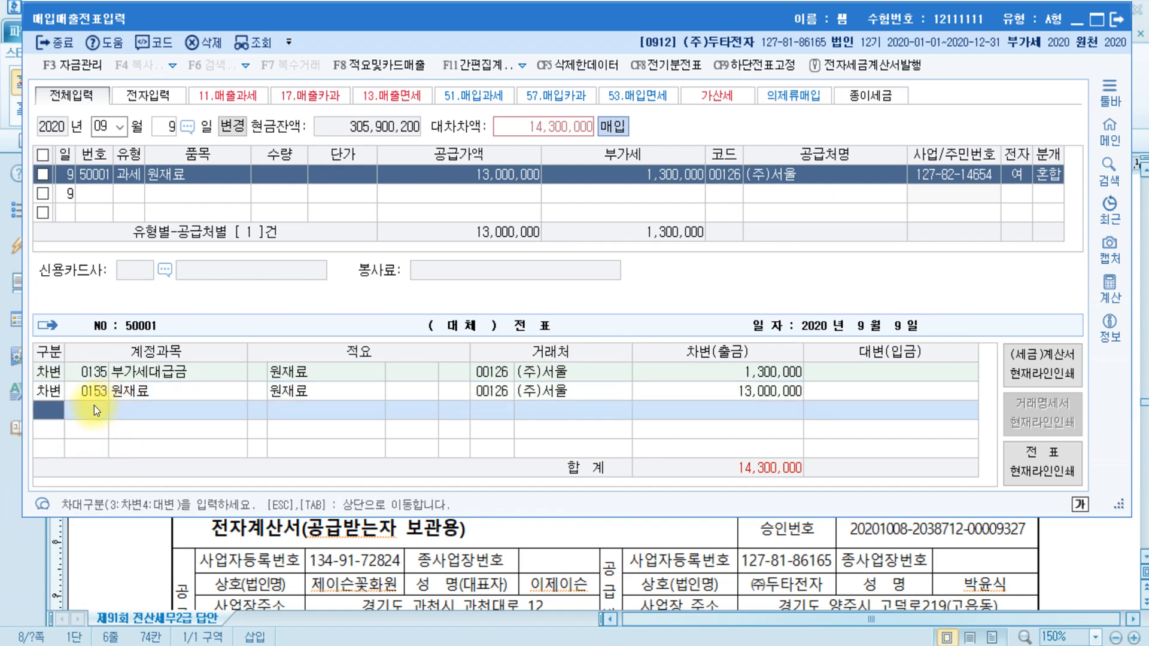
text(4)
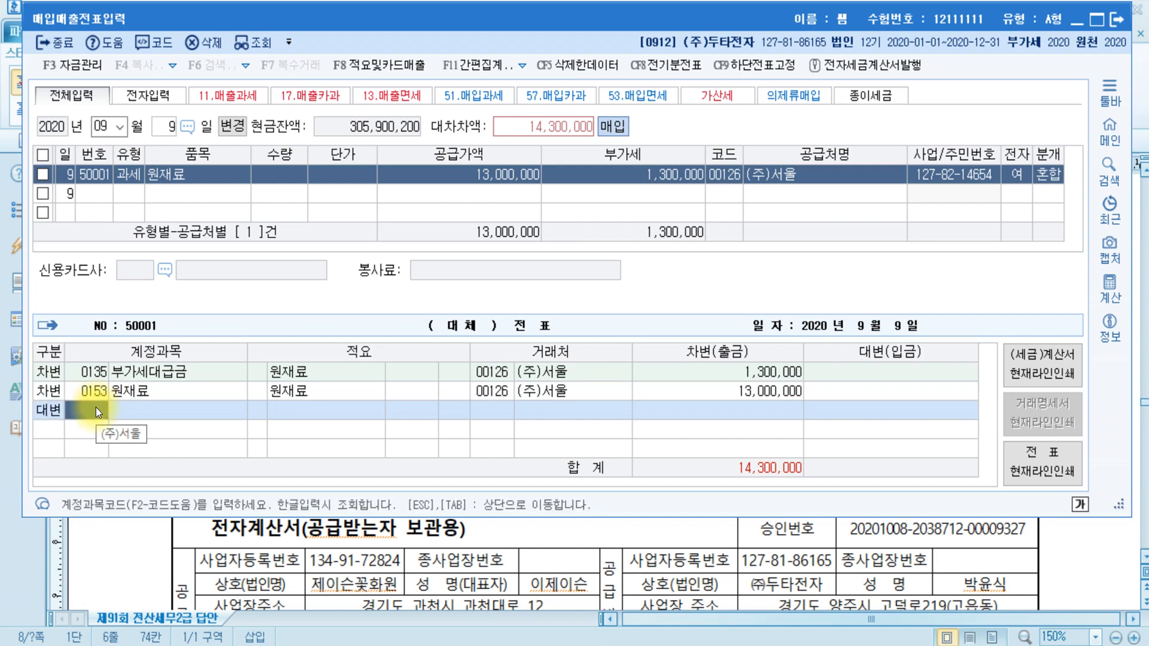
text(선급)
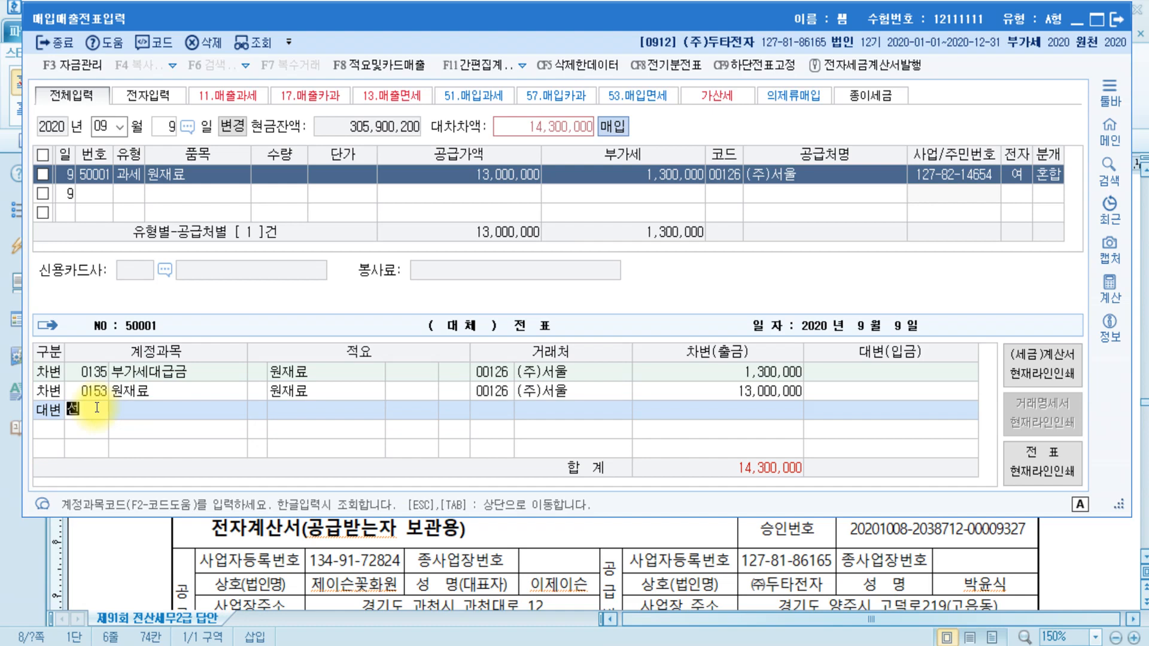
key(Return)
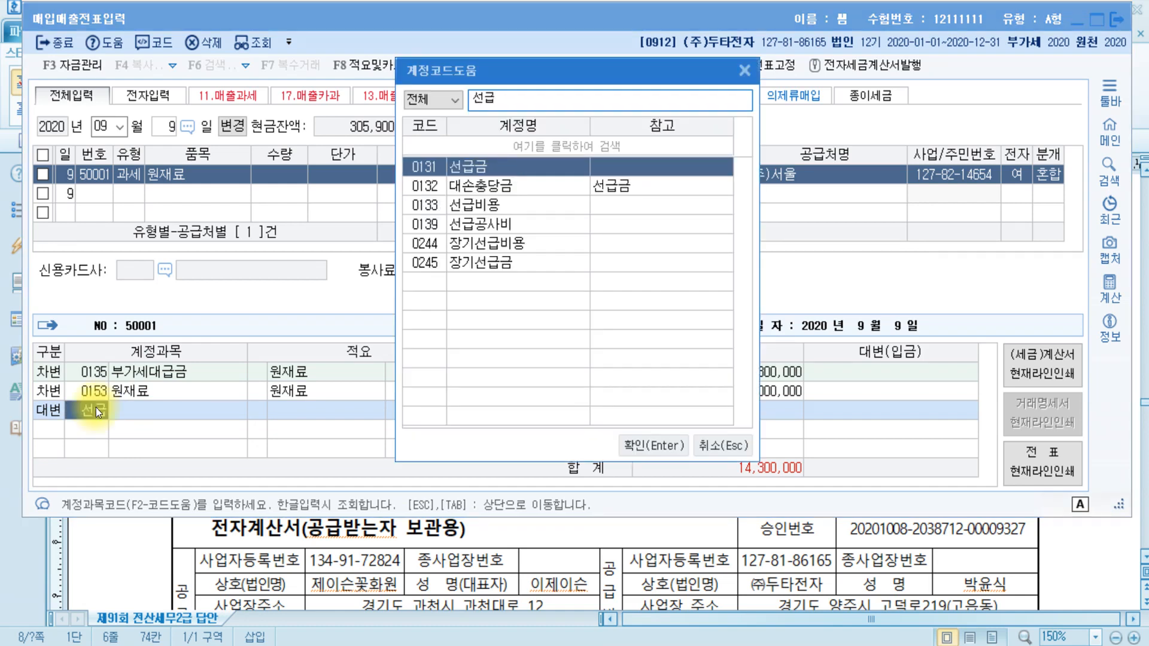
key(Return)
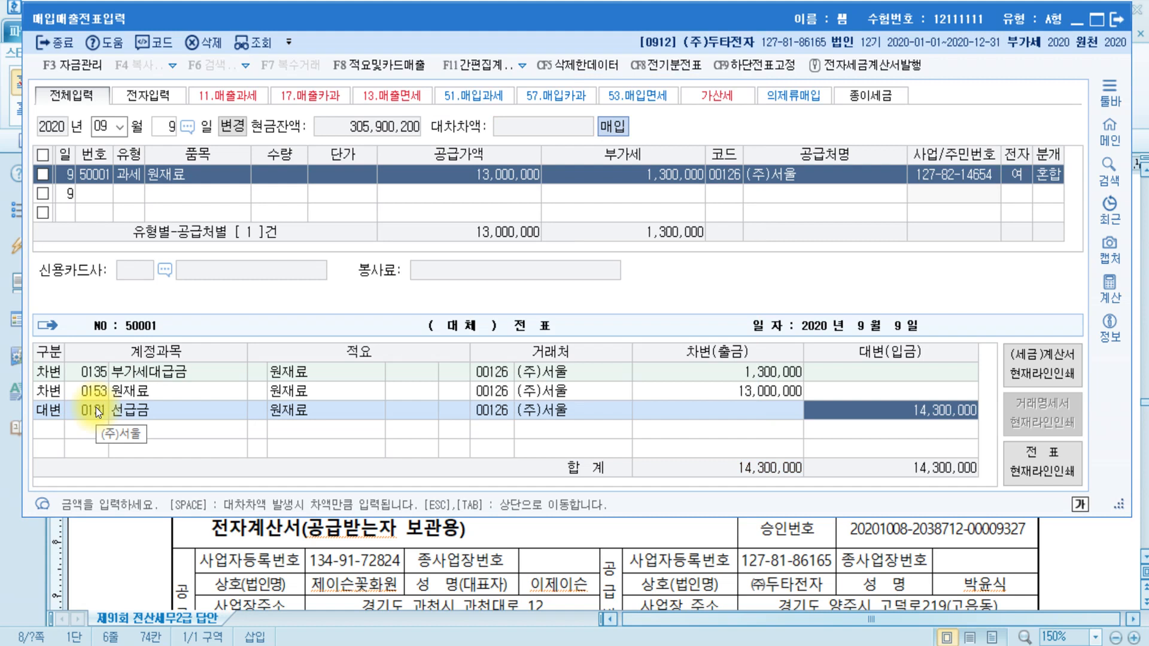
text(1000000)
key(Return)
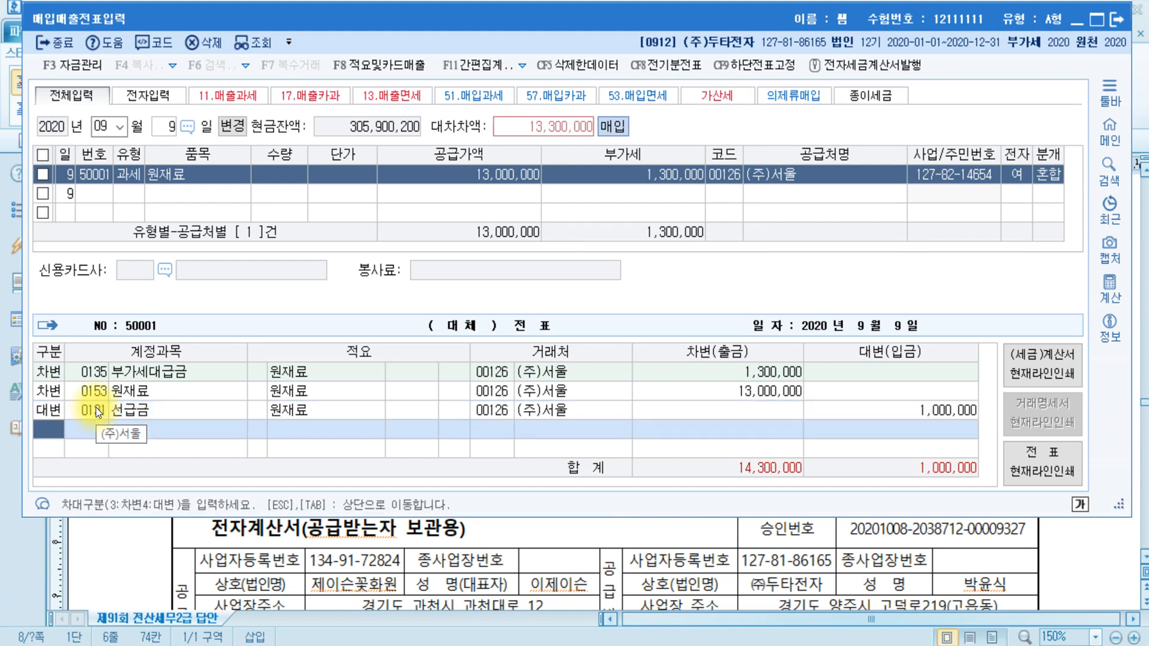
click(494, 410)
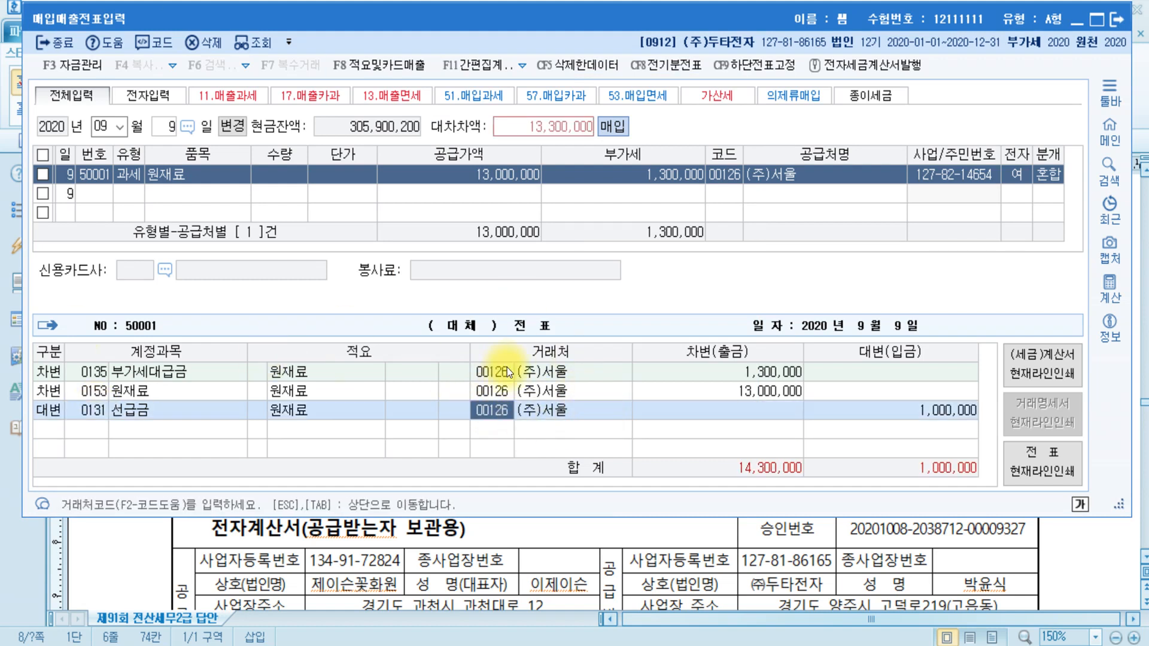
click(51, 430)
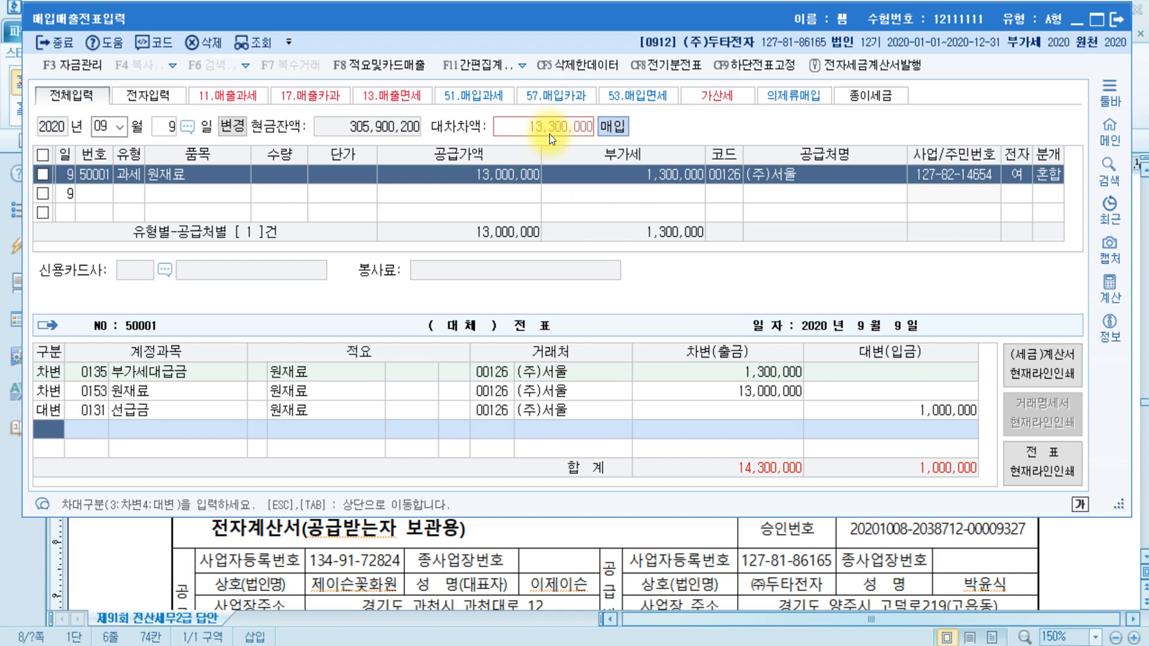
Step: Add a credit line for 보통예금 covering the remaining 13,300,000 of the September 9 voucher
key(4)
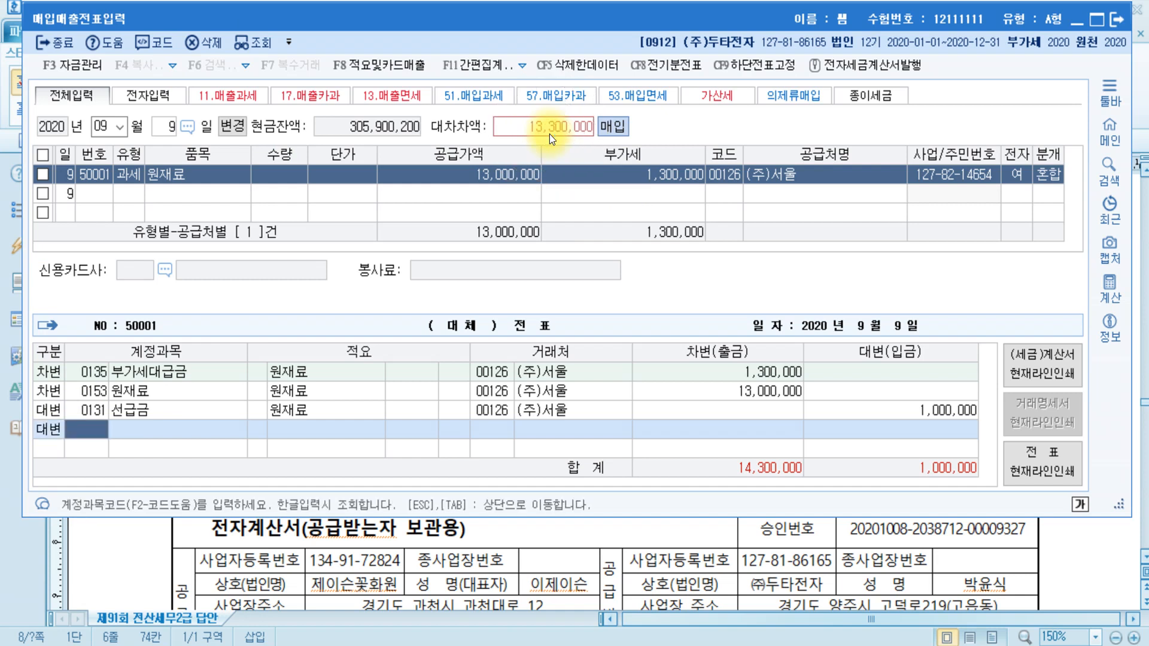
text(보통)
key(Return)
key(Return)
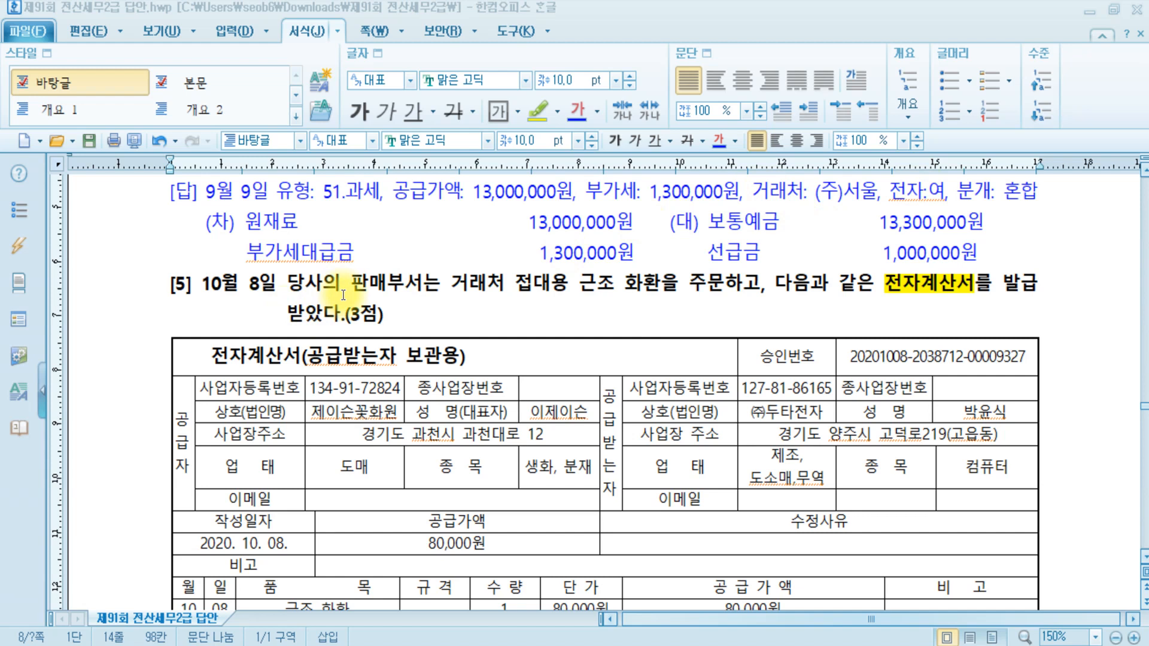
Step: Check question [5] in the exam document and start an October 8 voucher of purchase type 53.면세
drag(370, 282, 423, 283)
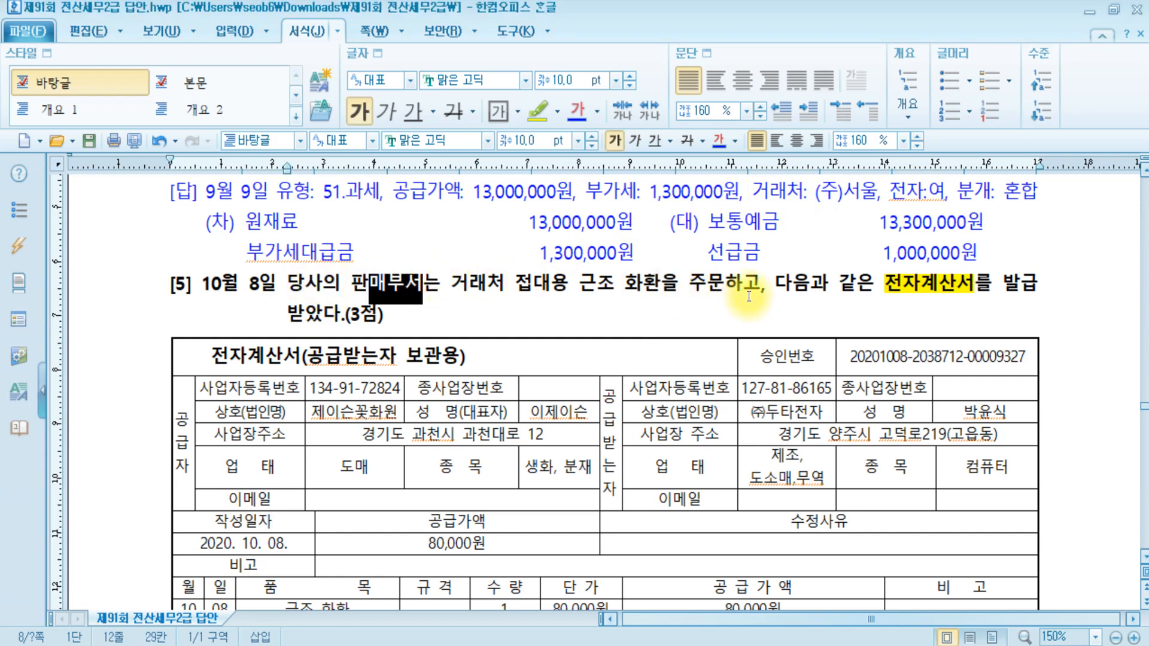
click(763, 283)
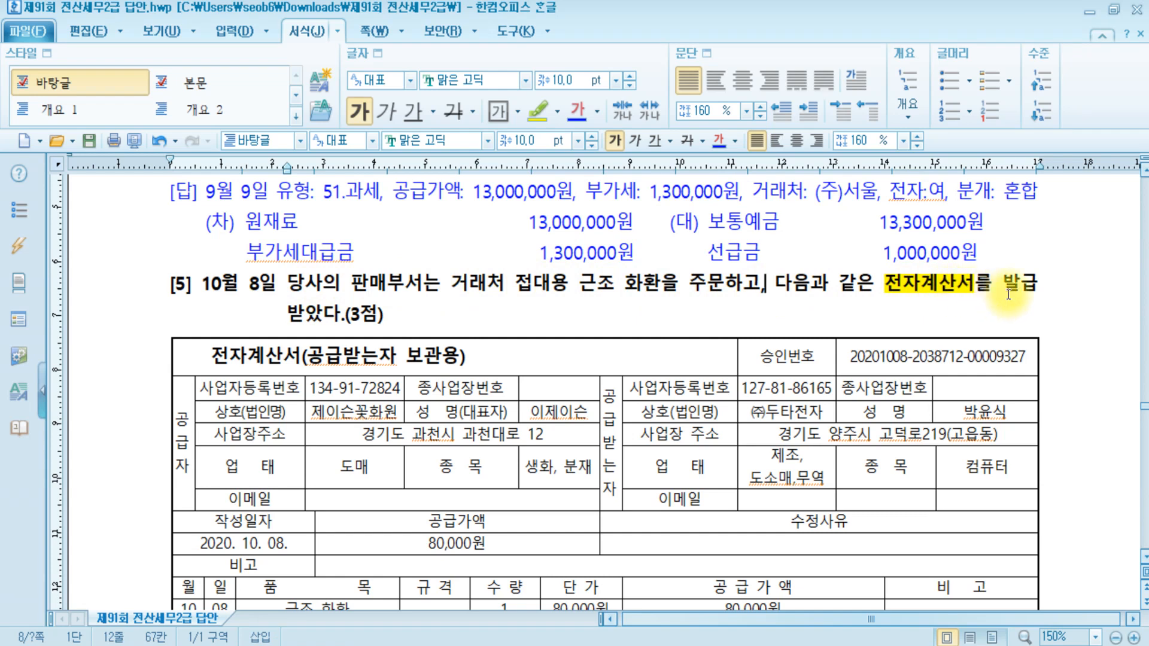
drag(884, 286, 989, 287)
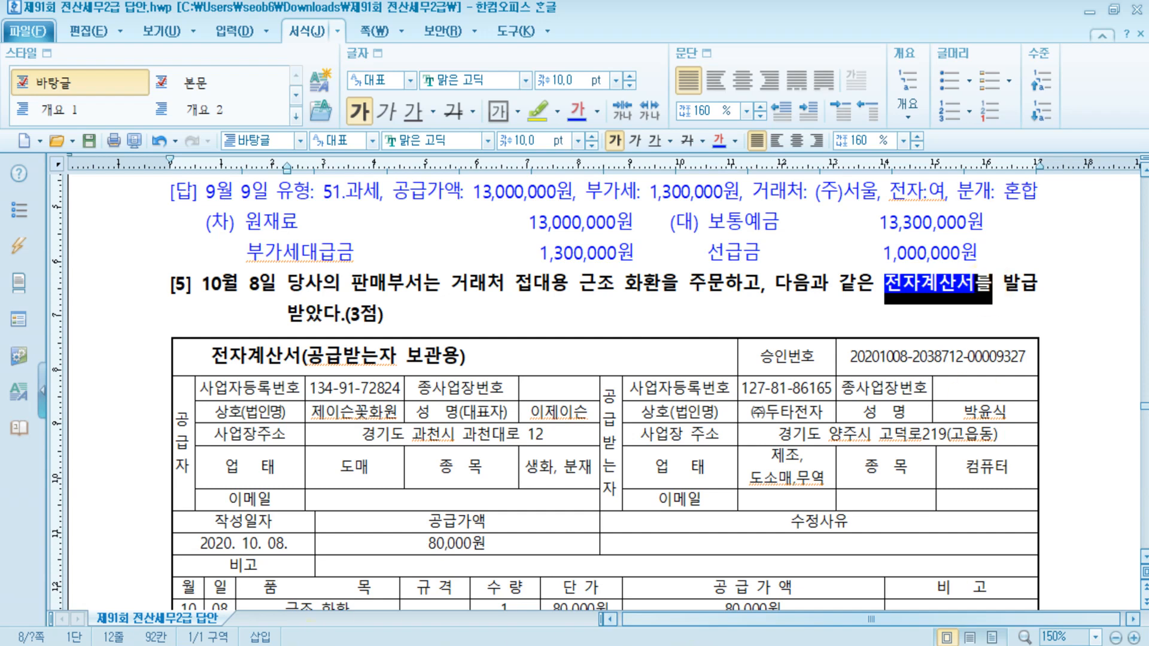
click(307, 645)
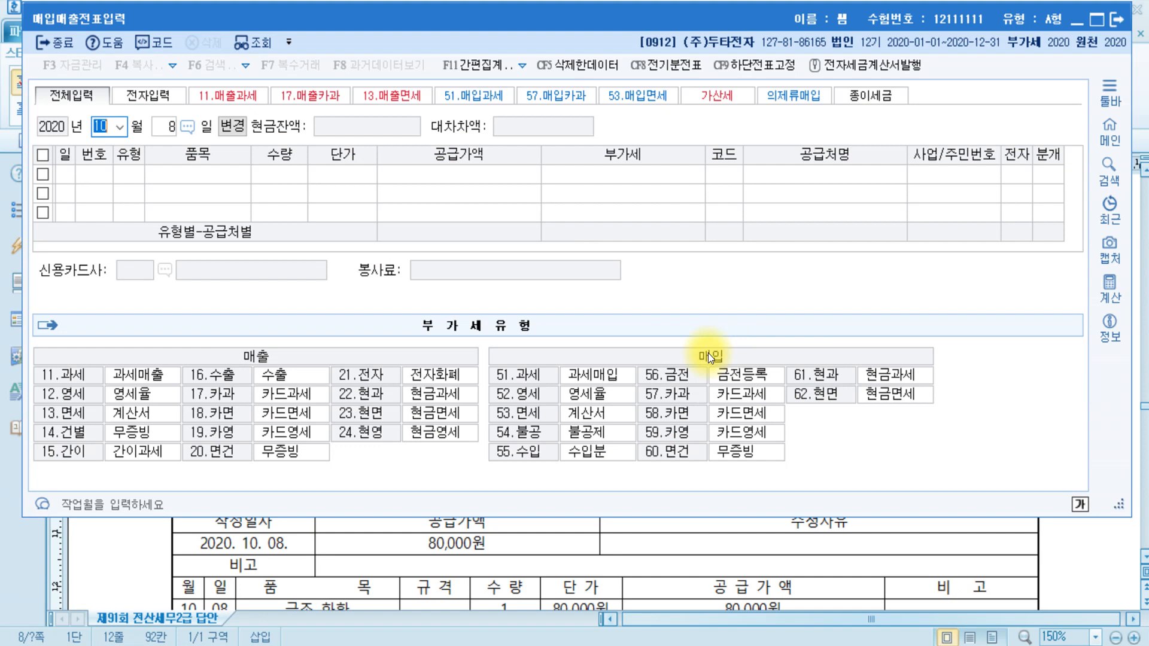
key(Return)
key(Return)
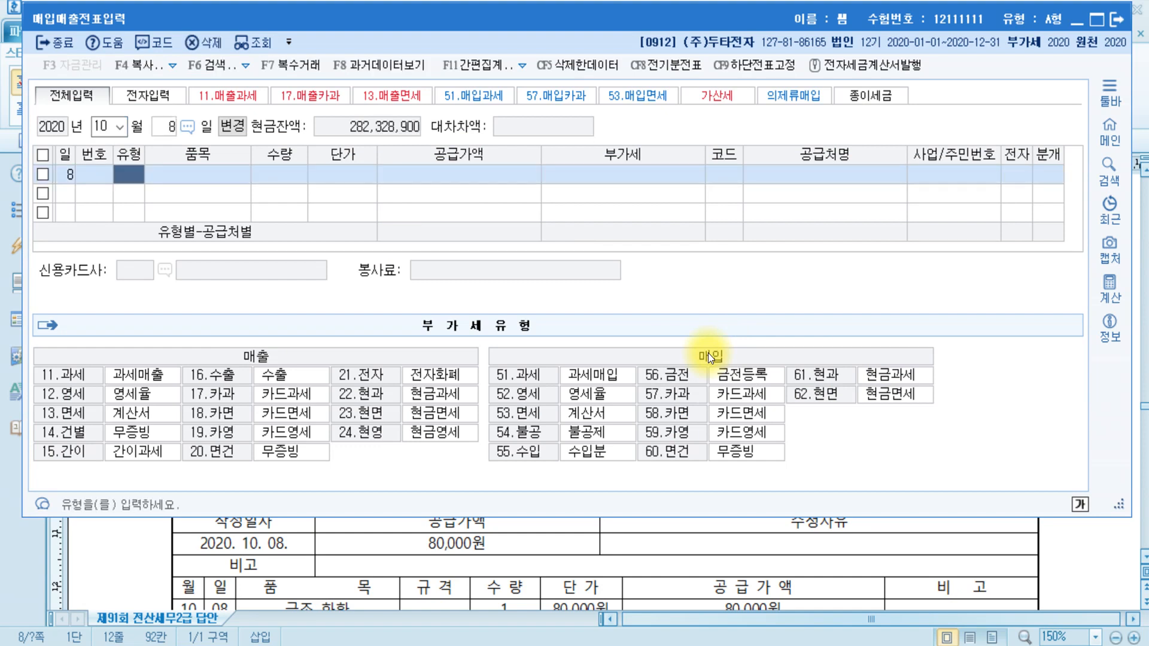
click(606, 414)
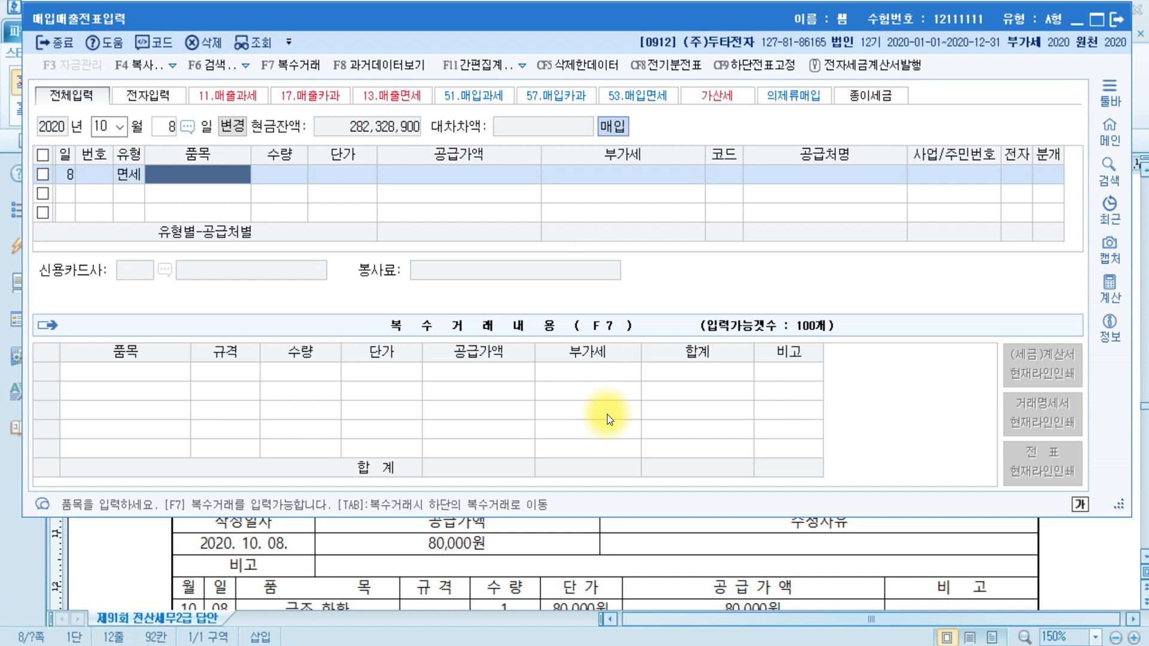
Step: Enter 근조화환 as the item of the October 8 purchase with a supply value of 80,000
text(근조)
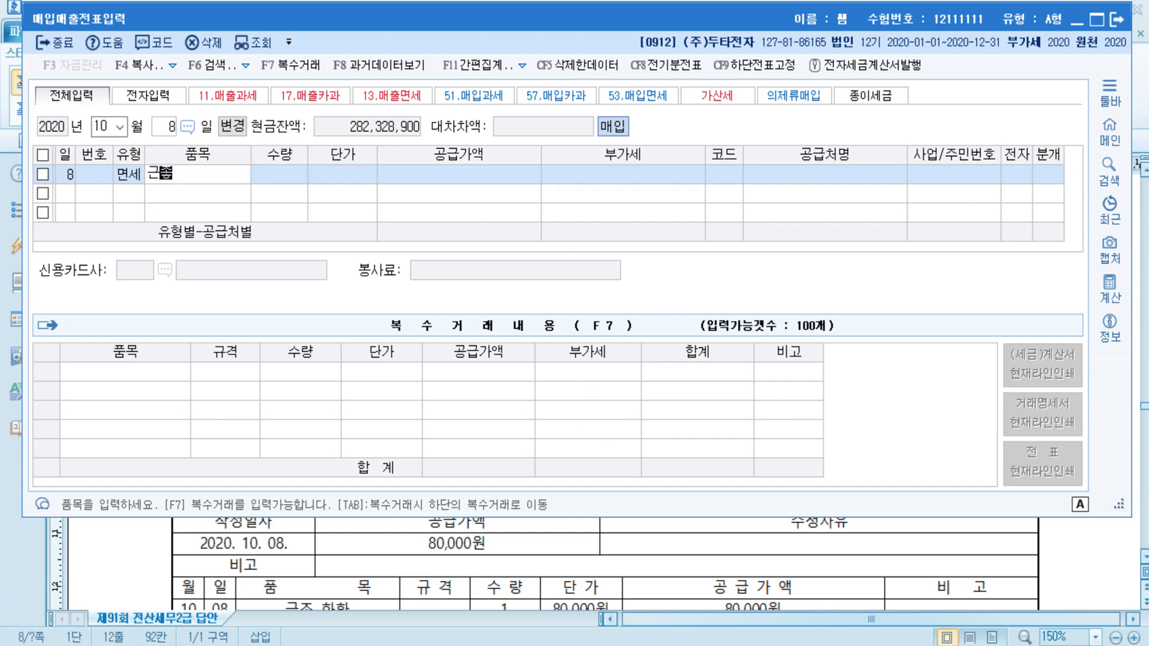
text(화환)
key(Return)
key(Return)
key(Return)
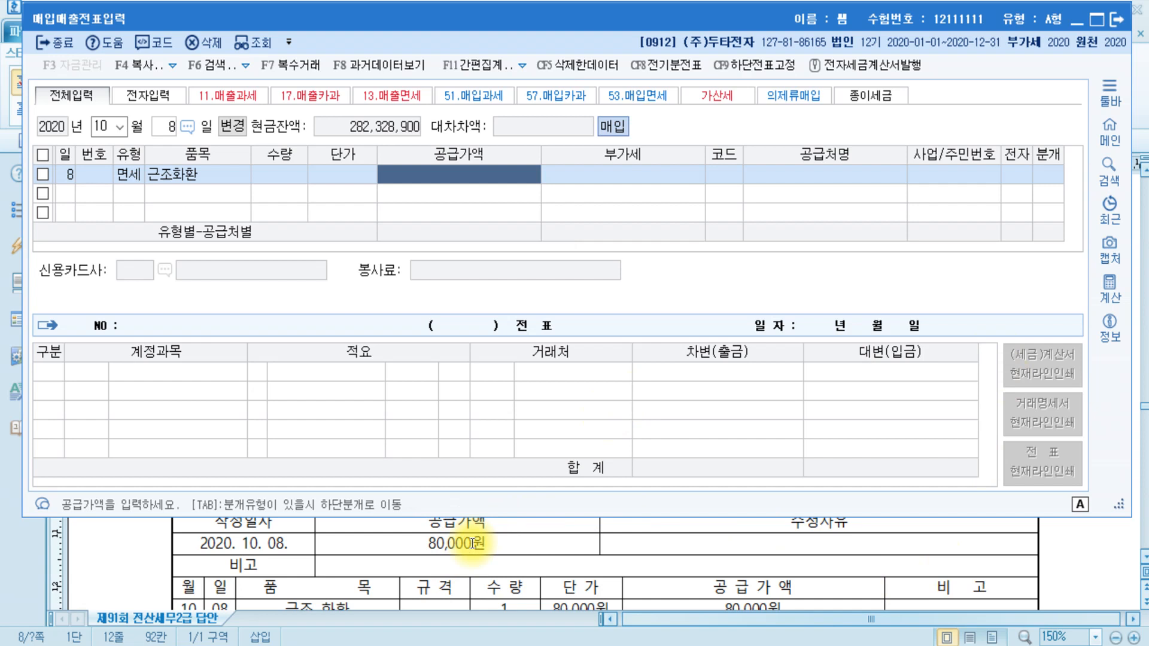
text(800000)
key(Return)
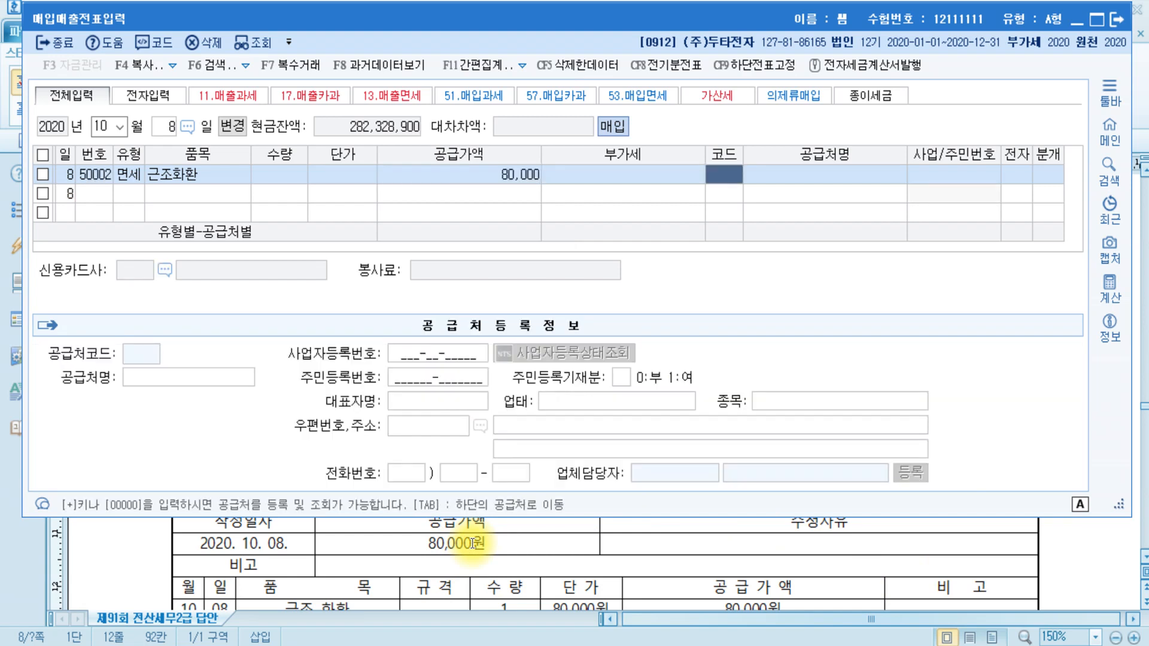
Step: Check the supplier on the electronic invoice in the exam document and set the voucher's supplier to 제이슨꽃화원
click(1099, 577)
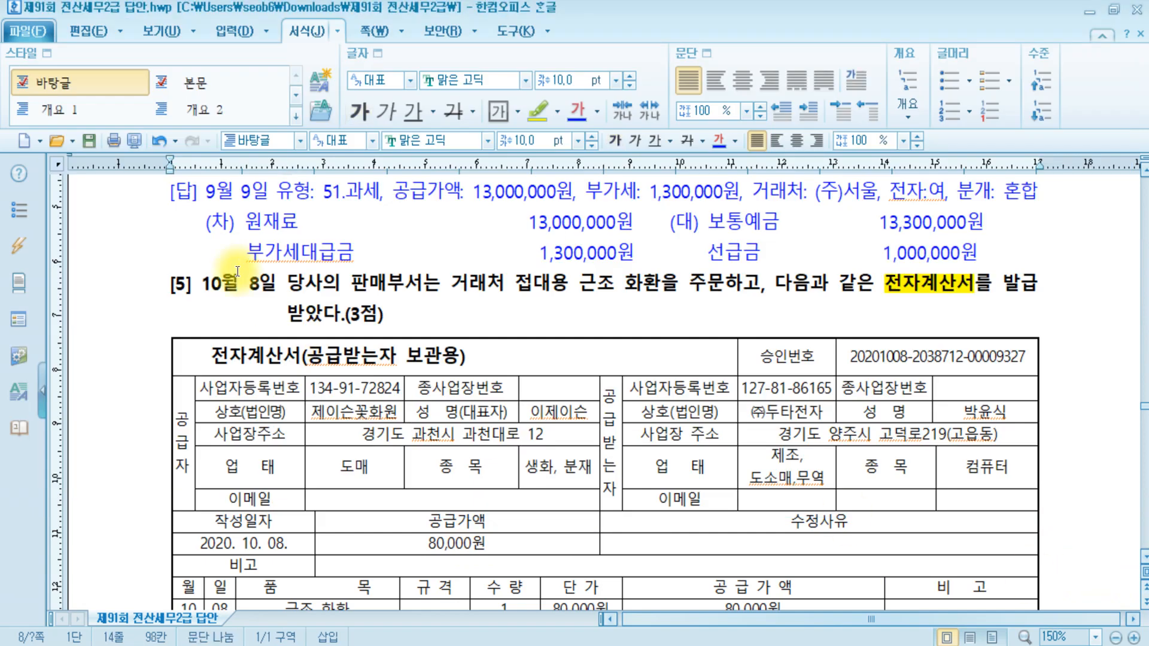
key(ctrl)
key(ctrl)
key(ctrl)
key(ctrl)
key(ctrl)
key(ctrl)
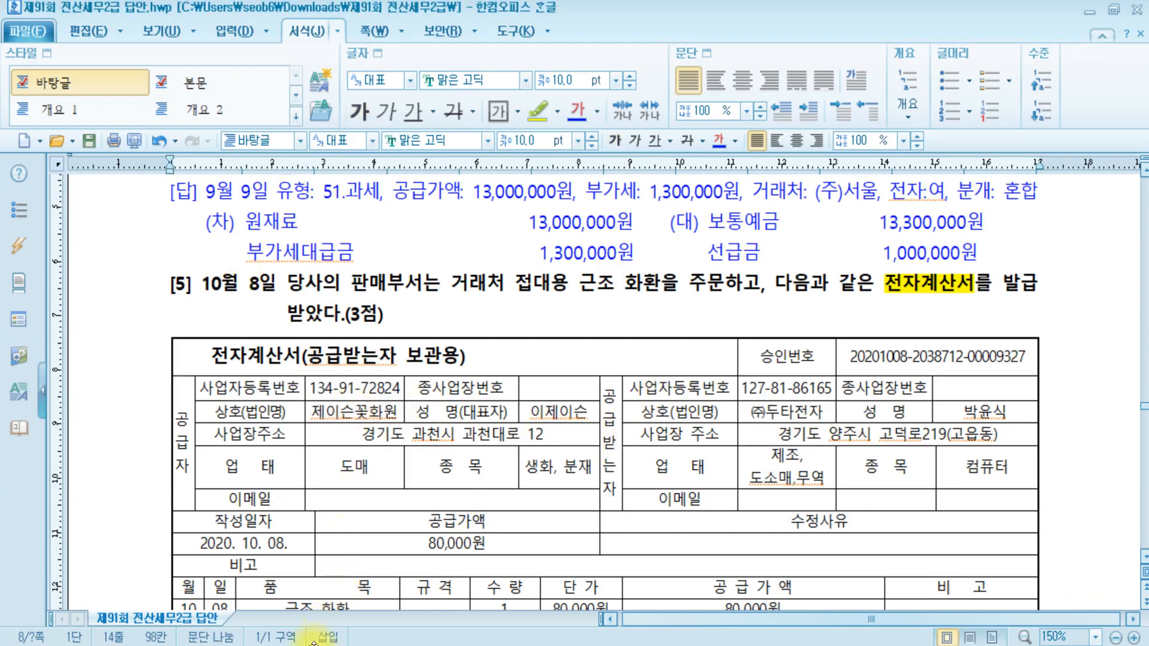
key(alt+Tab)
text(제이)
key(Return)
key(Return)
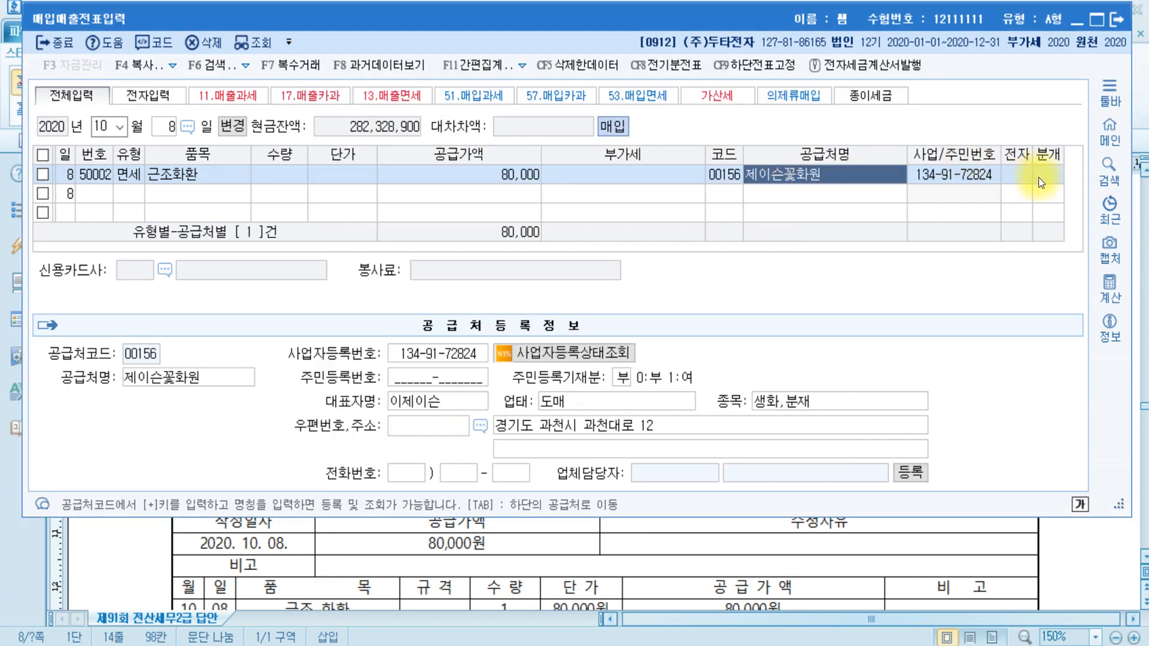
key(Return)
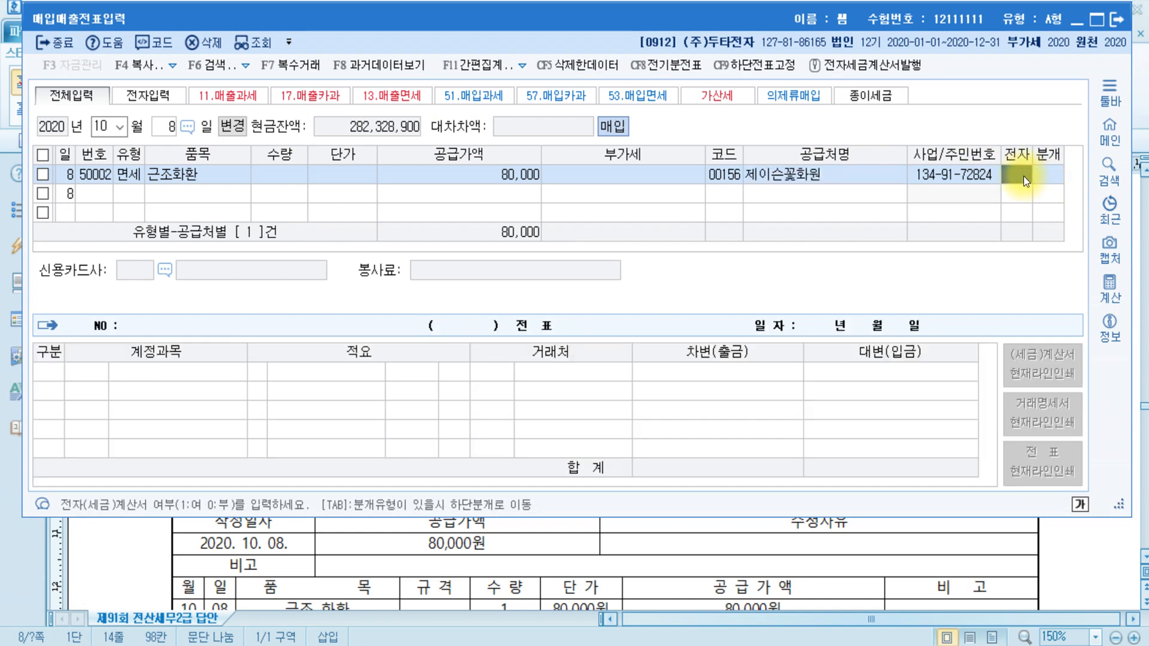
Step: Mark the flower purchase as electronic (여), check the invoice's payment terms in the exam document, and set the journal type to 혼합
text(1)
key(Return)
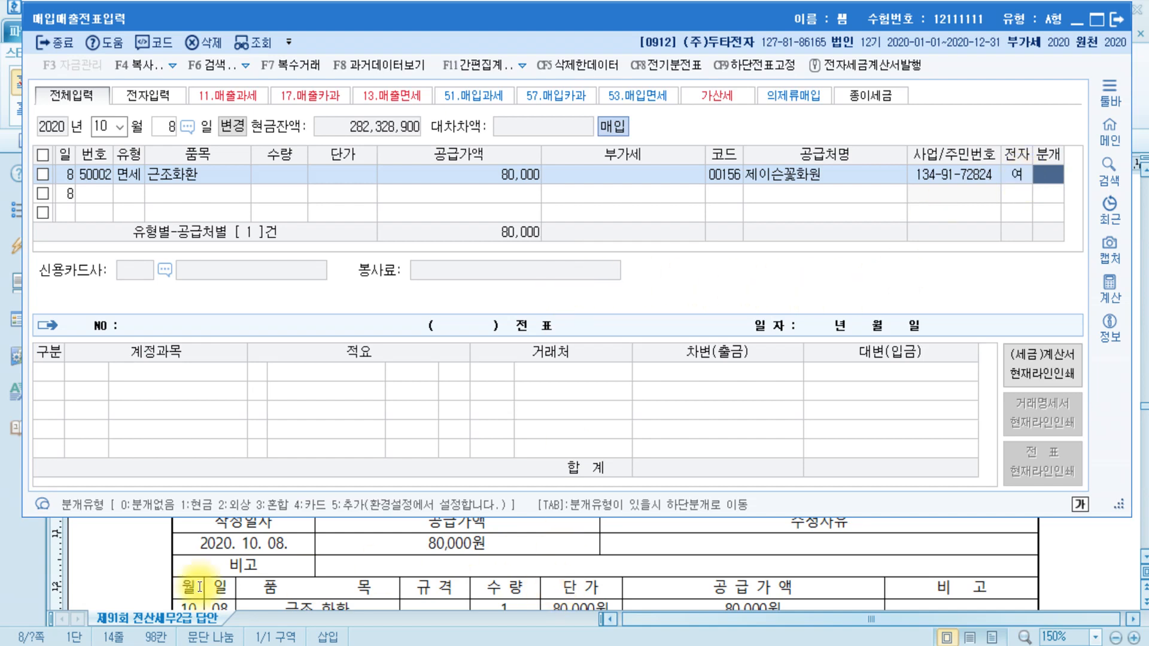
click(151, 577)
click(733, 318)
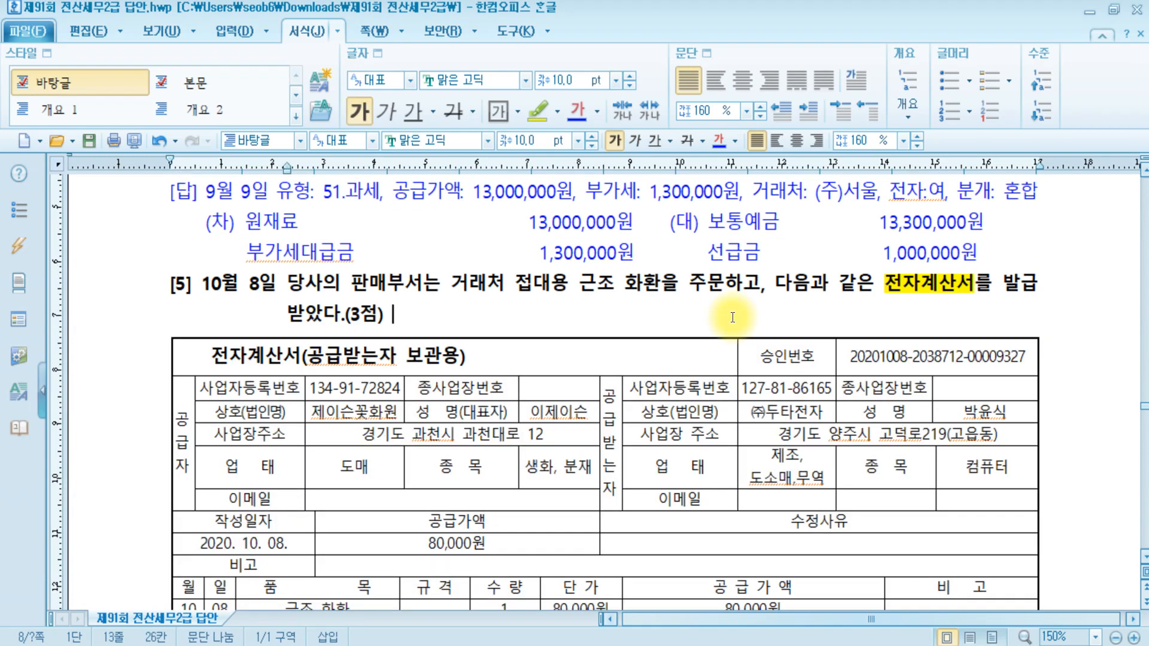
scroll(380, 359, down, 3)
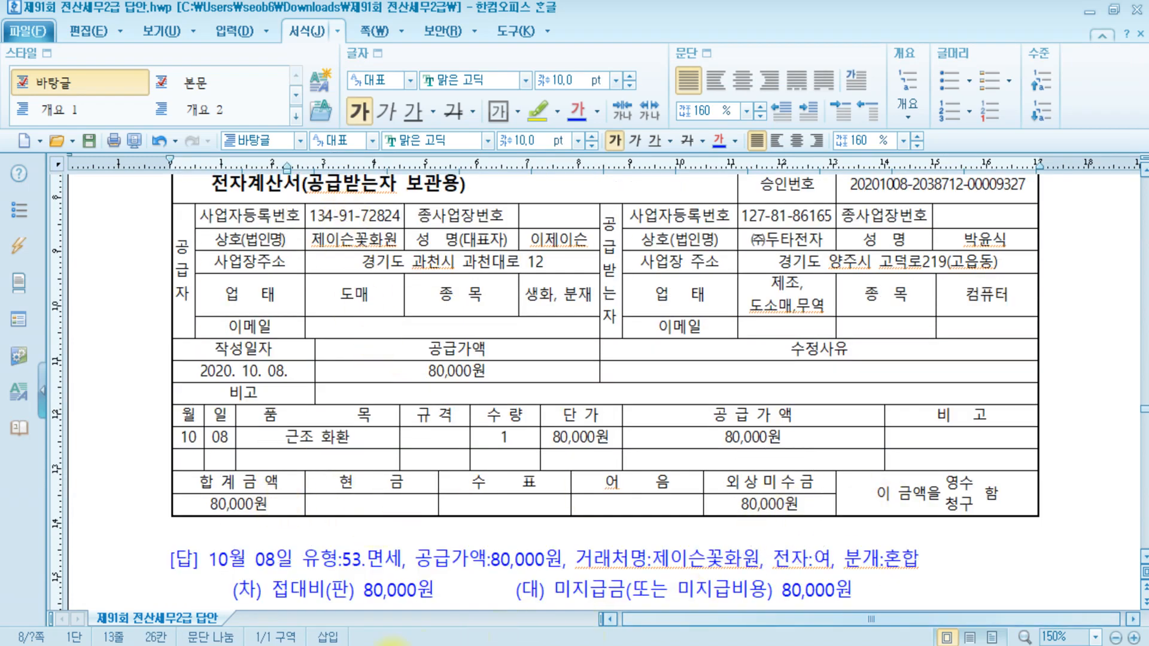
click(302, 640)
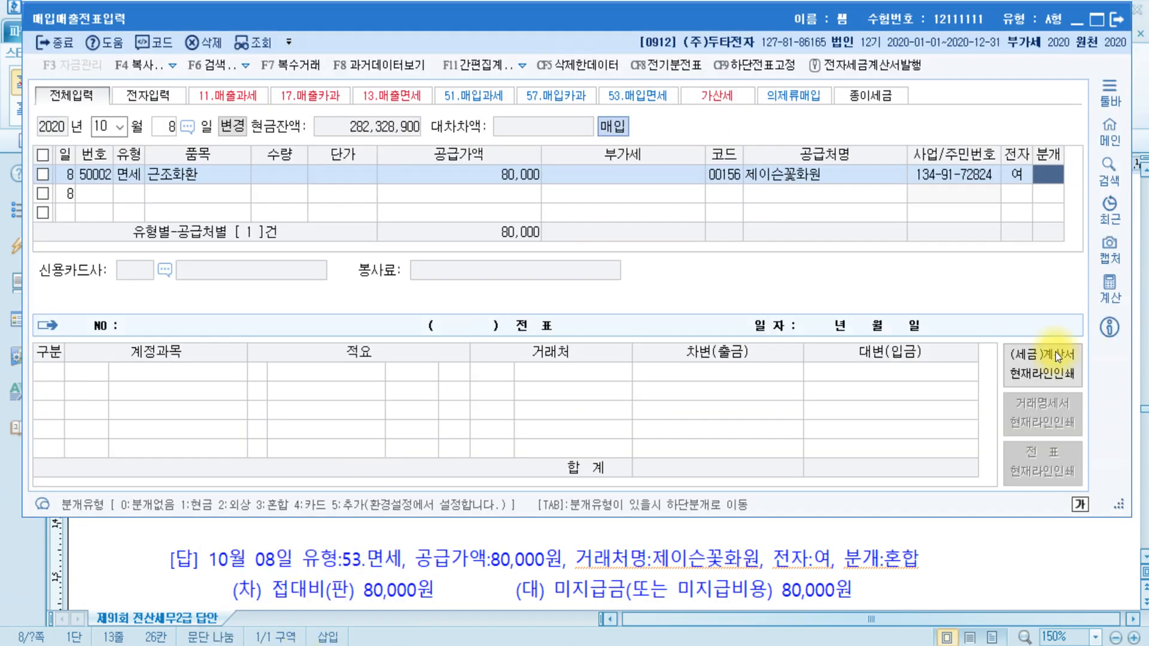
key(Return)
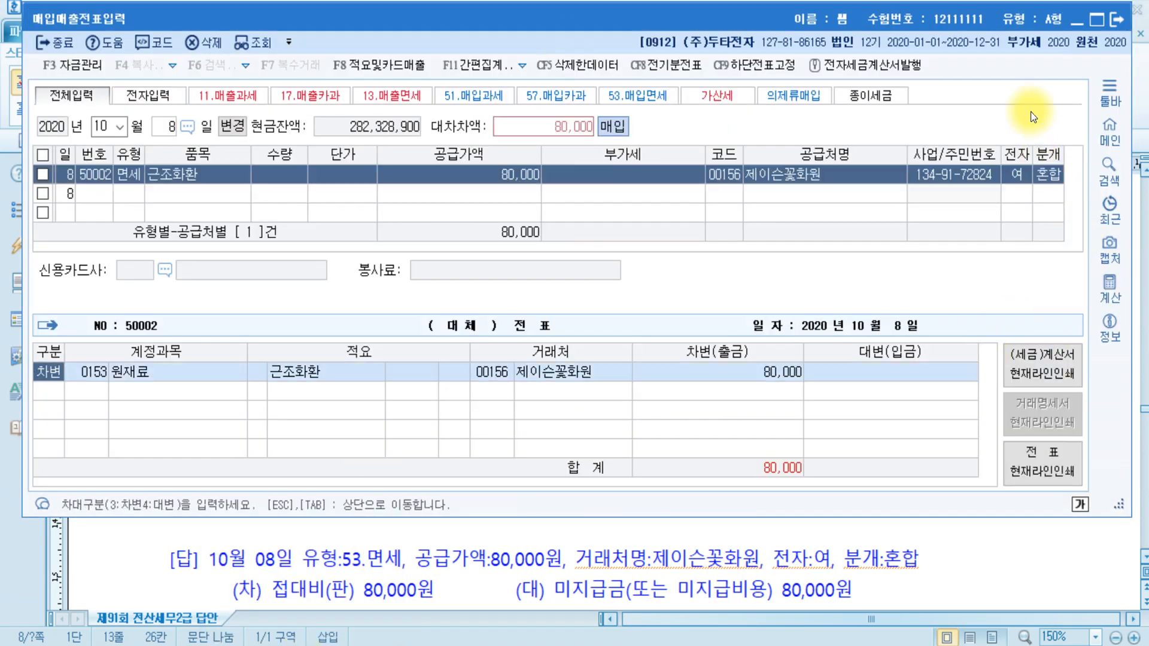
Step: Change the debit account of the October 8 wreath voucher to 접대비 from the 판매관리비 group (0813)
click(85, 369)
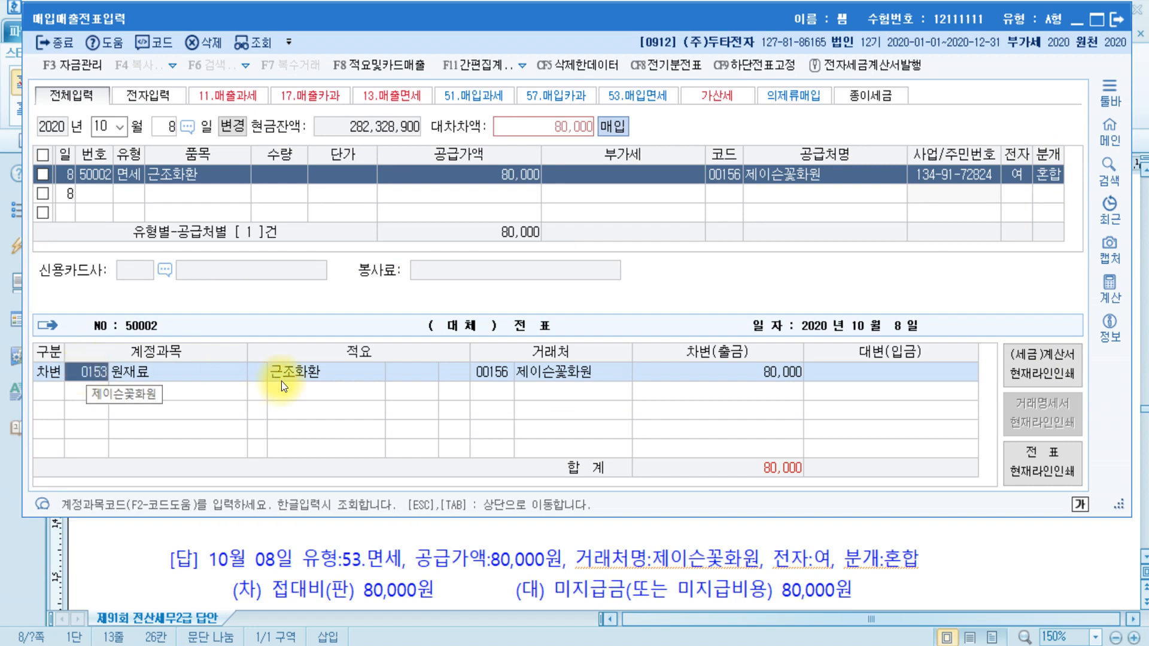
text(접대)
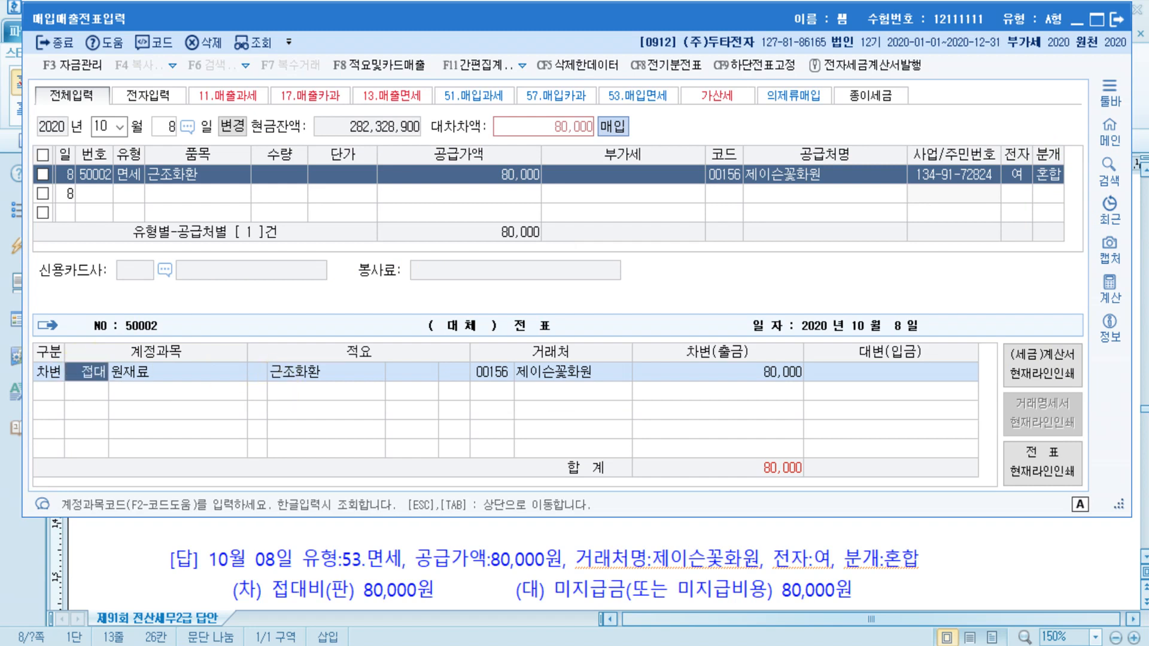
key(Return)
key(Down)
key(Down)
key(Down)
key(Down)
key(Down)
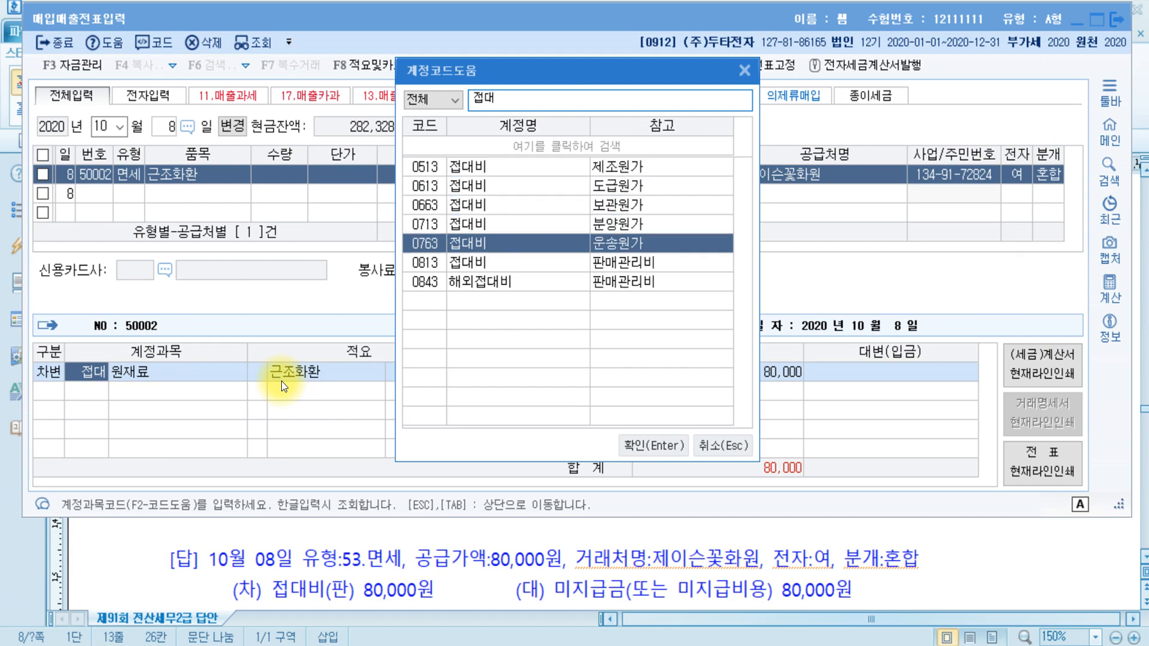
key(Return)
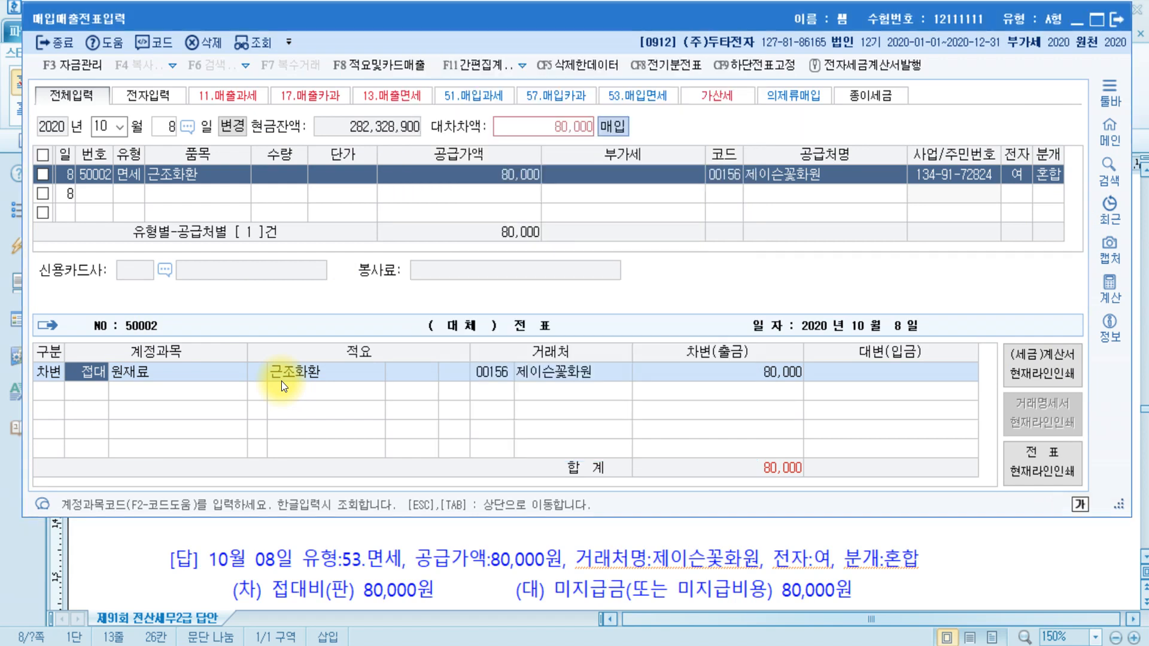
key(Return)
Step: Add a credit line of 미지급금 for 80,000 to the October 8 voucher and review its account, supplier and amount
text(4)
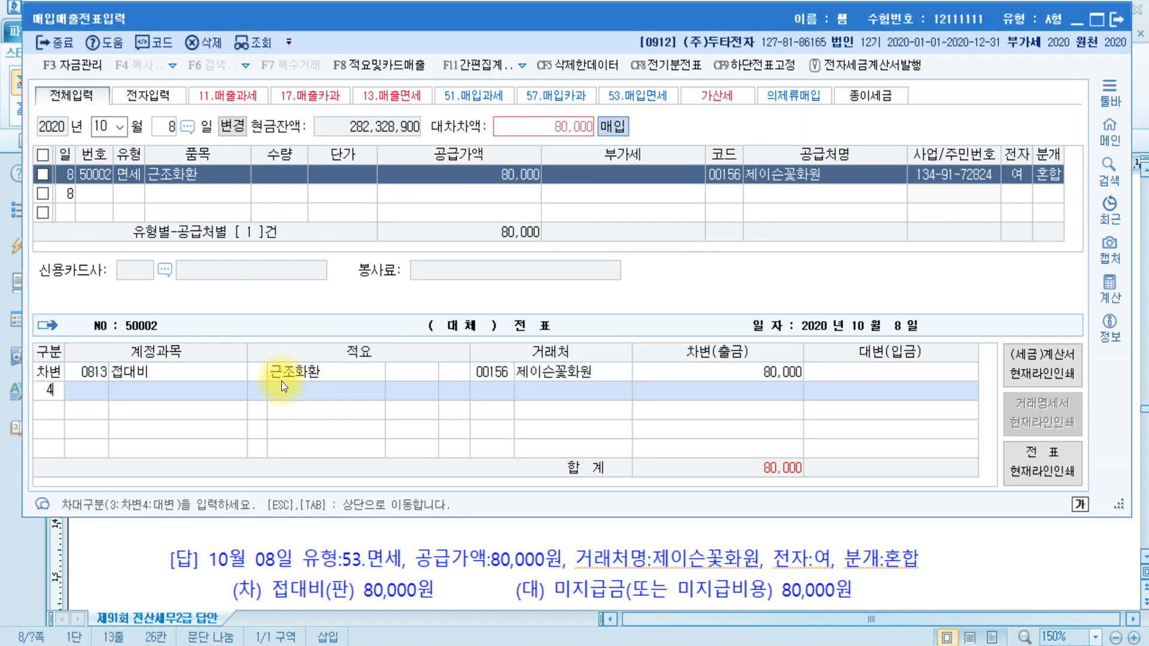
key(Return)
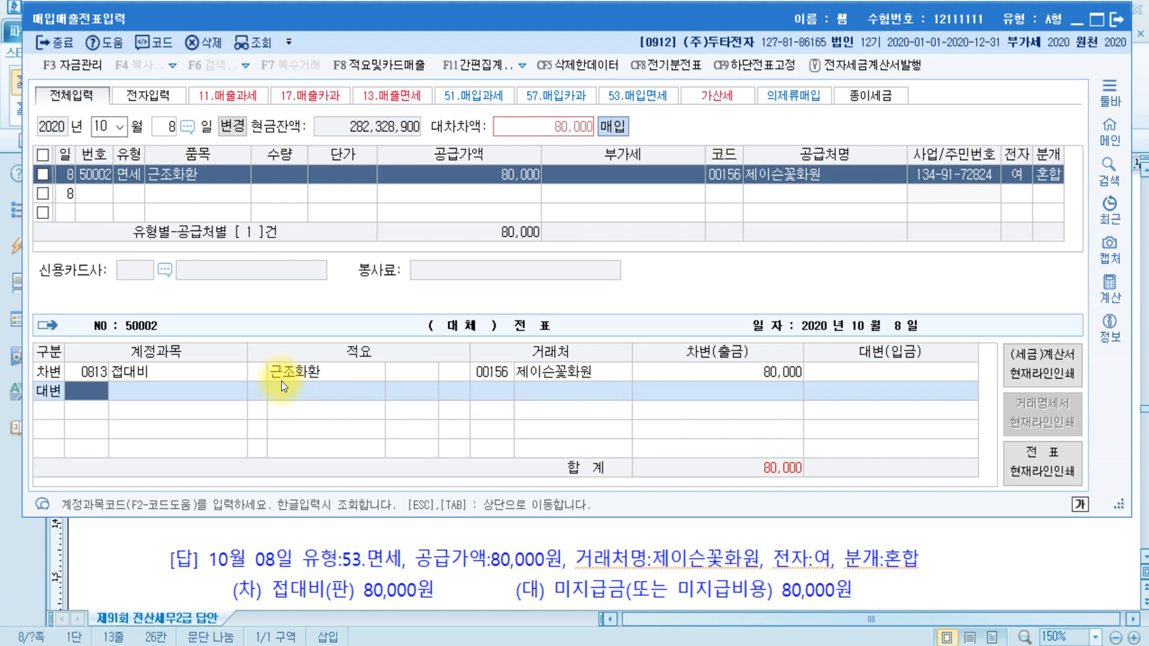
text(미지)
key(Return)
key(Return)
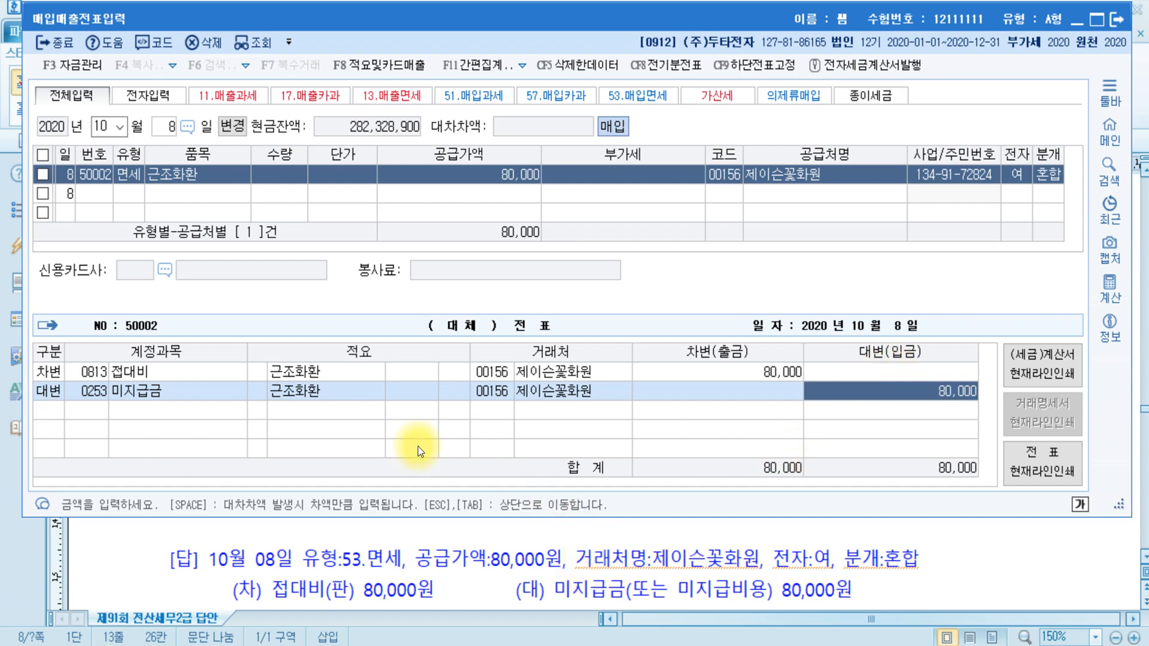
click(132, 390)
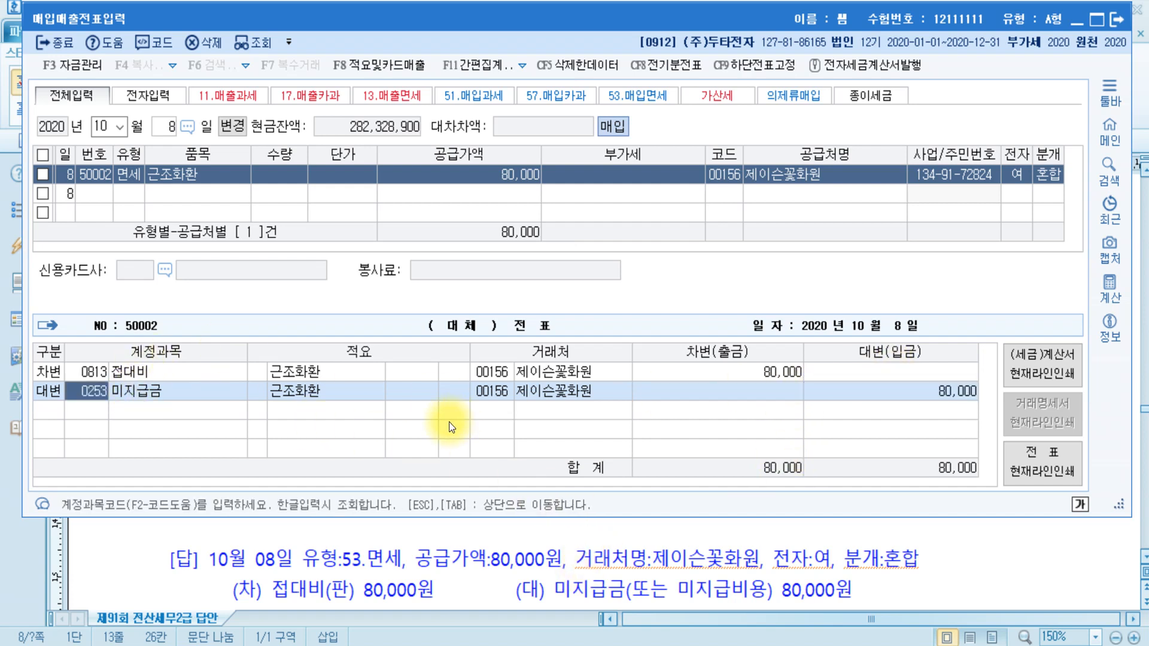
click(504, 395)
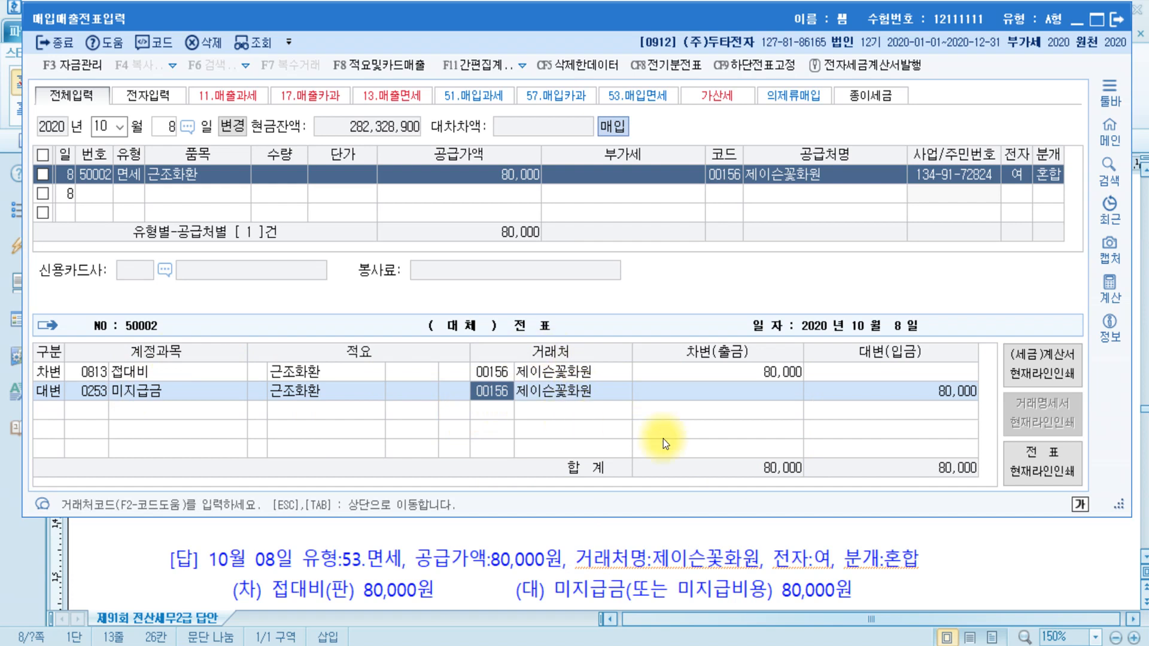
click(871, 397)
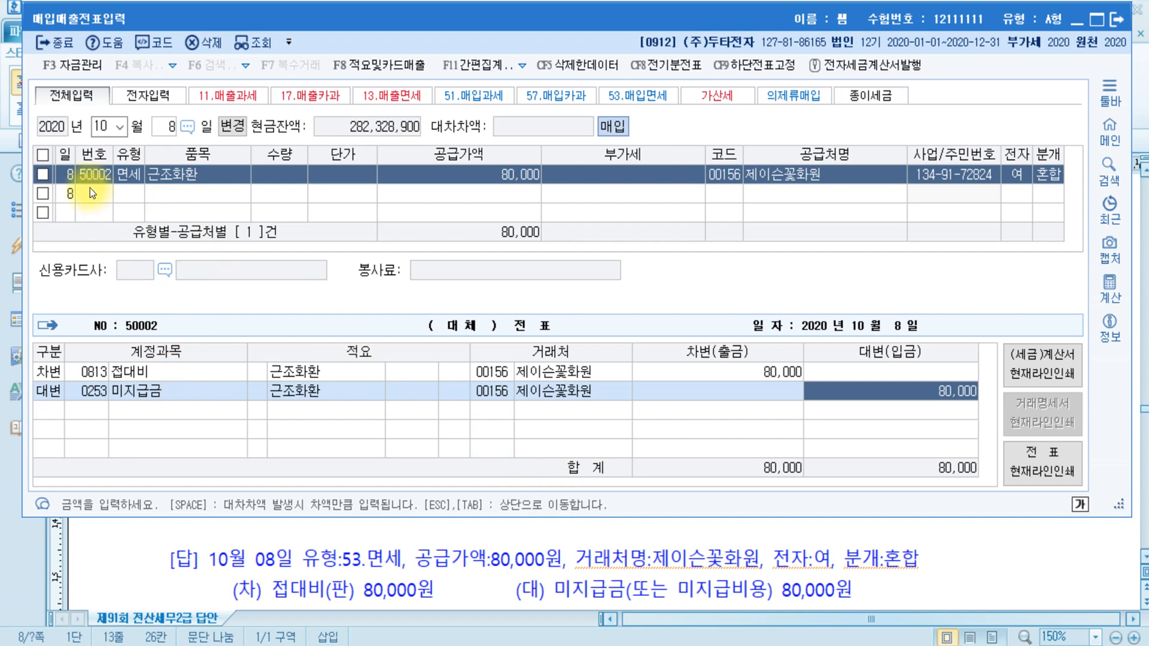
click(134, 175)
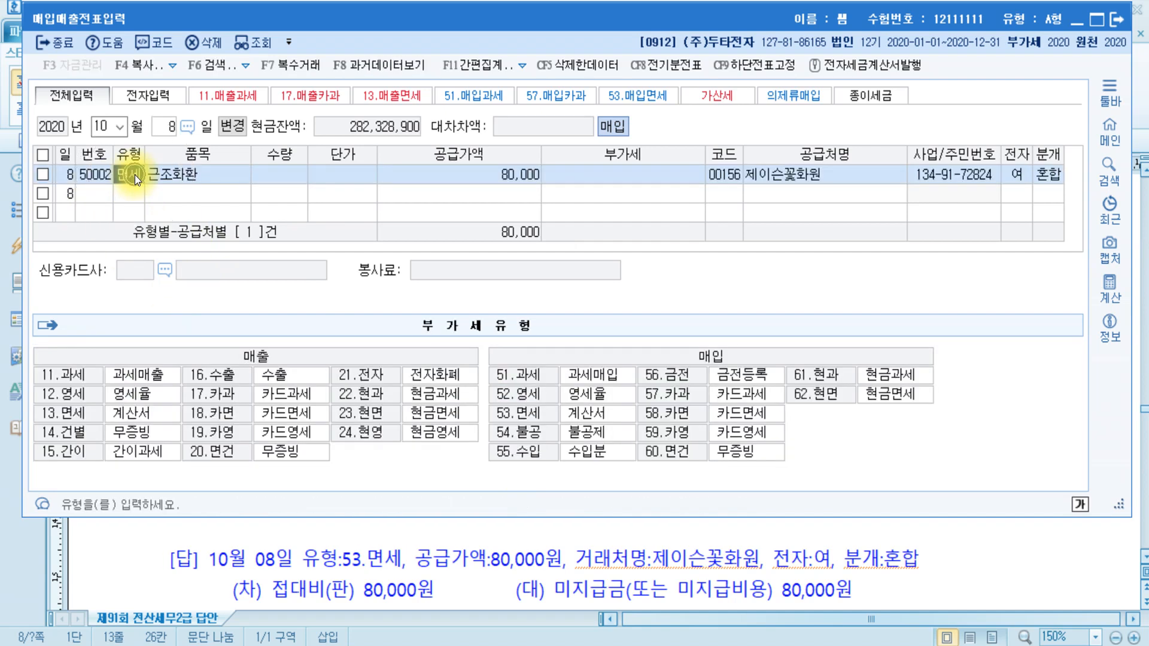
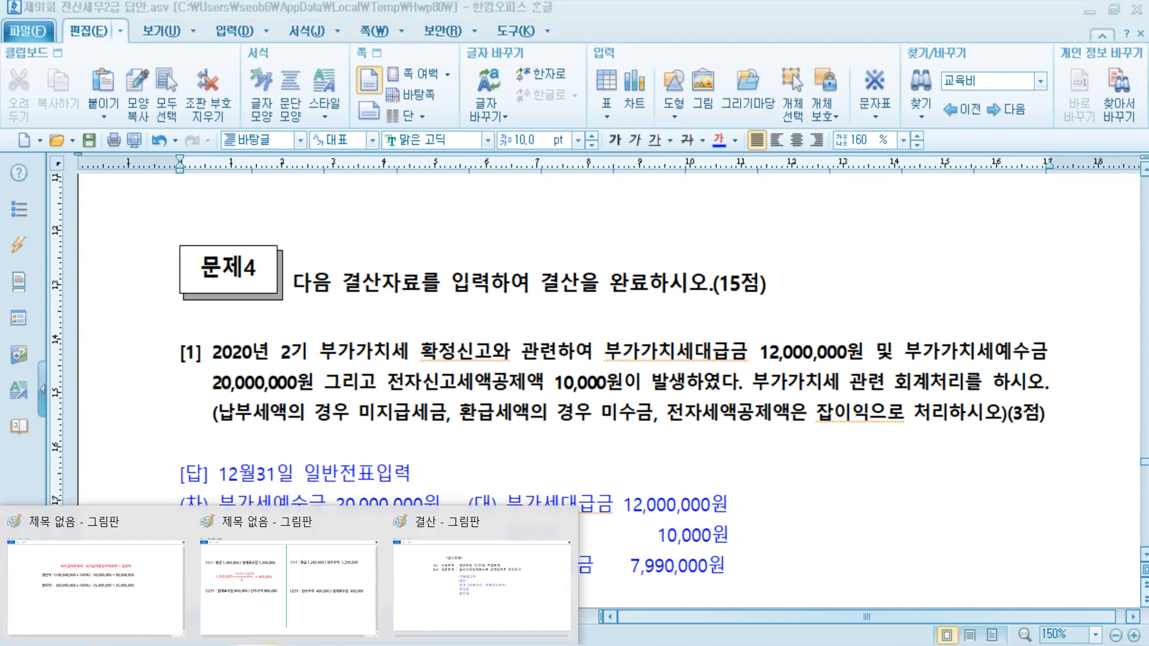
Step: Switch to the 결산 notes in 그림판 to read the closing-entry rules, and return to the exam document to review 문제4 questions [2] and [3]
click(436, 573)
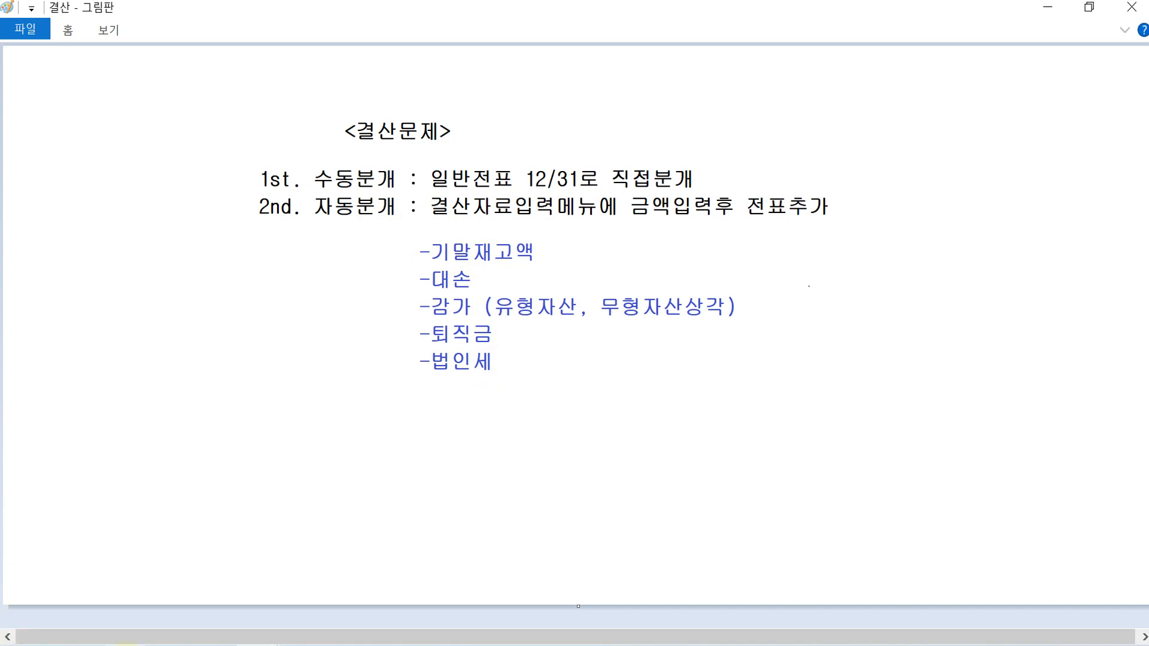
click(127, 645)
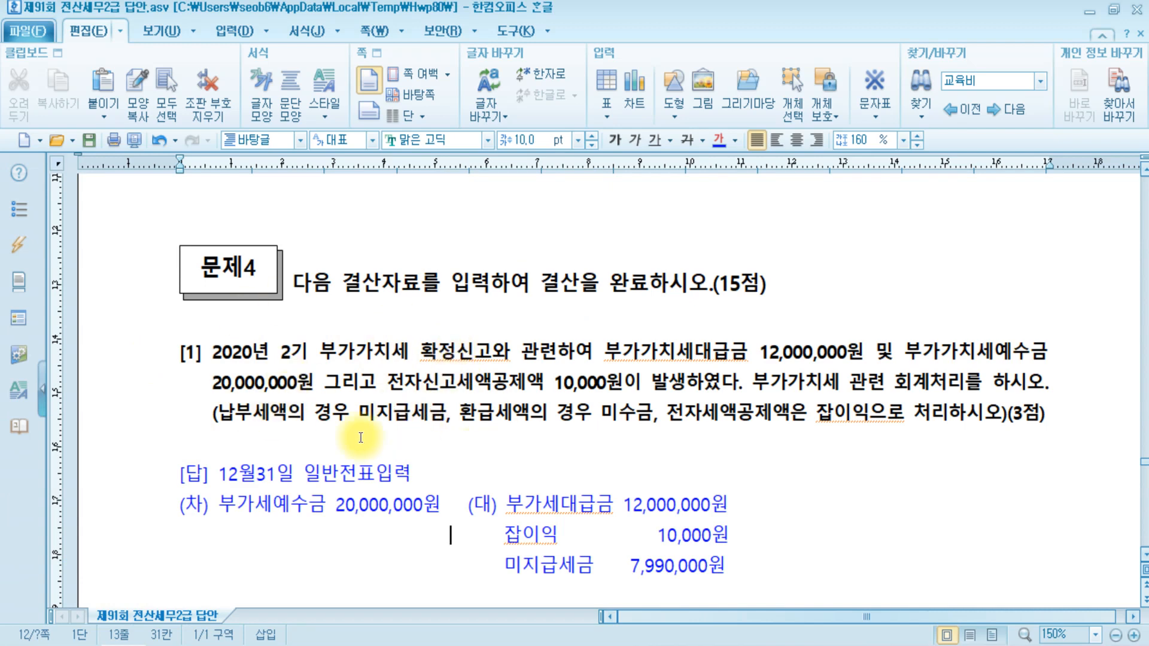
scroll(668, 489, down, 5)
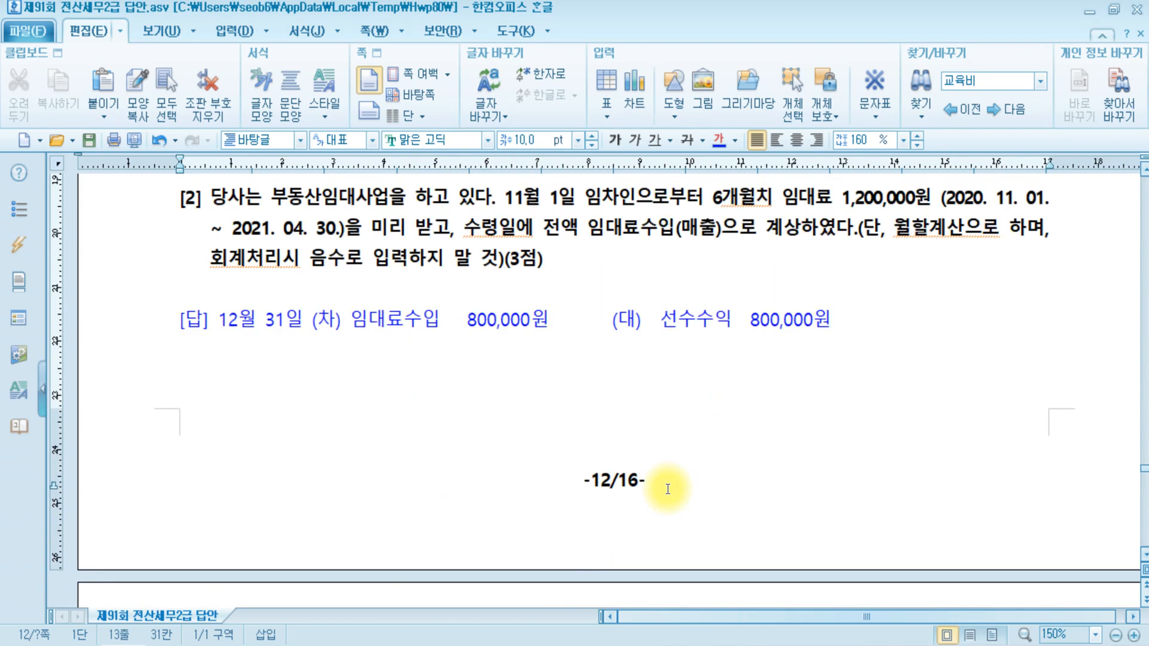
scroll(664, 488, up, 2)
scroll(520, 324, down, 5)
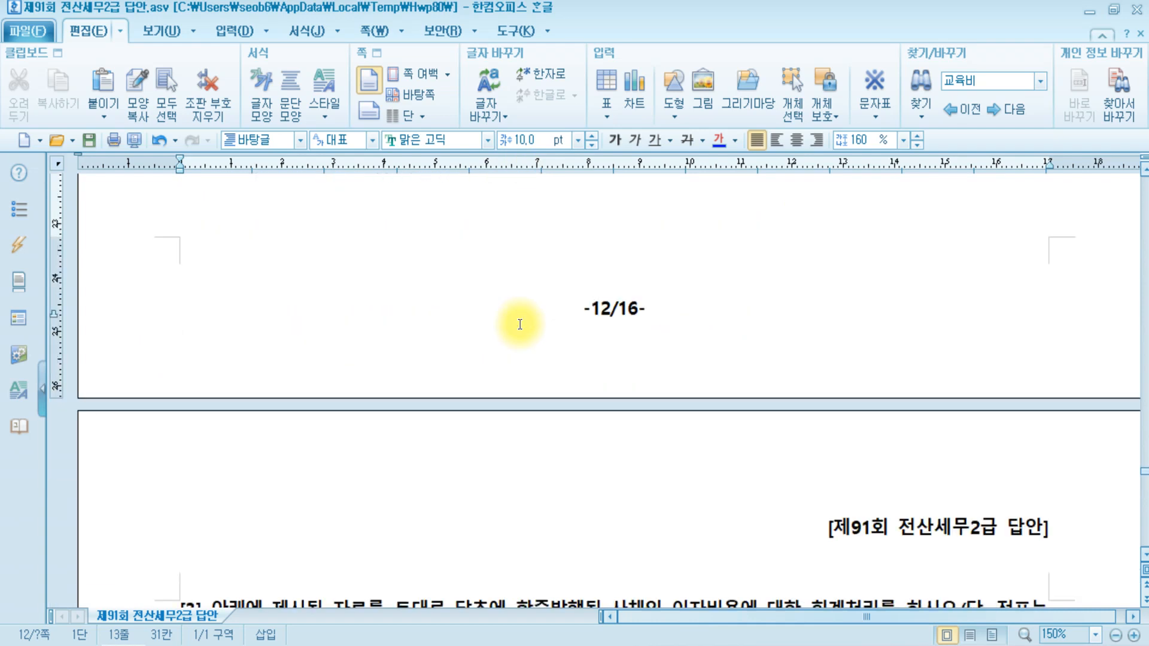
scroll(520, 325, down, 3)
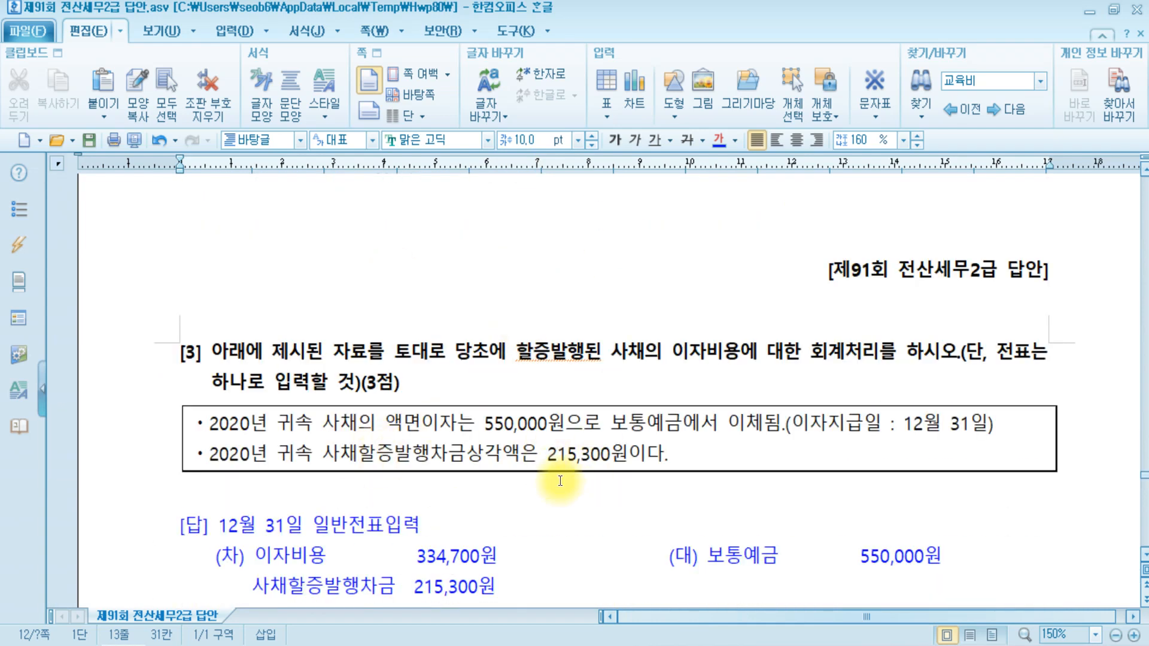
Step: Highlight the word 퇴직급여 in question [4] of 문제4 in yellow
scroll(560, 481, down, 5)
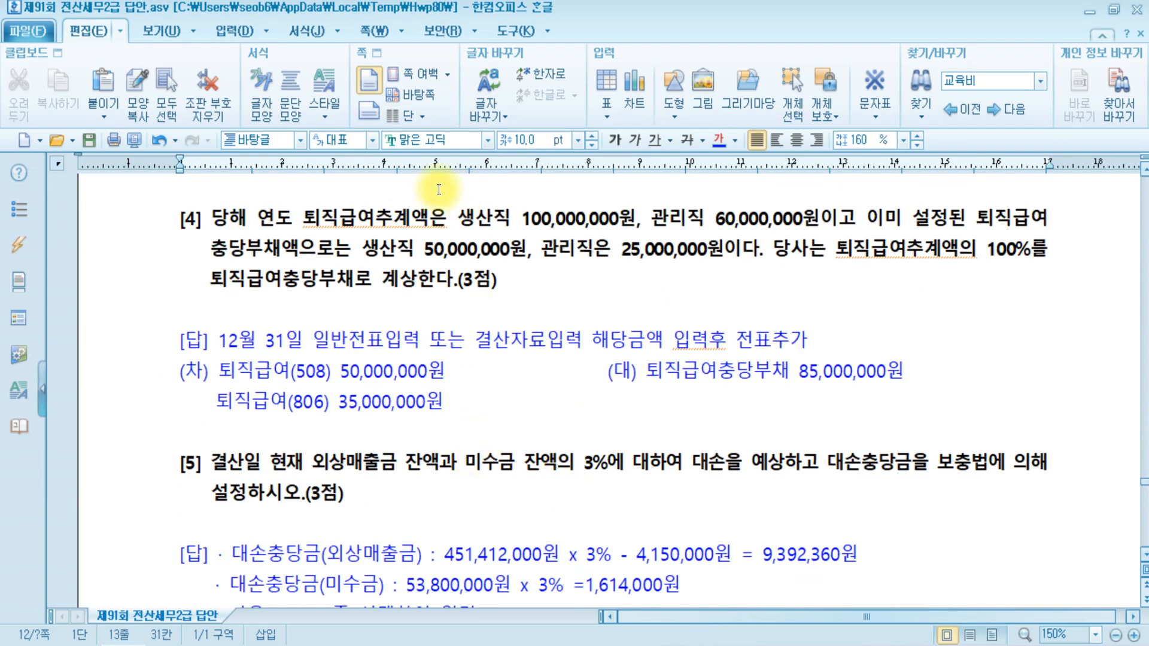
click(328, 223)
drag(328, 223, 374, 222)
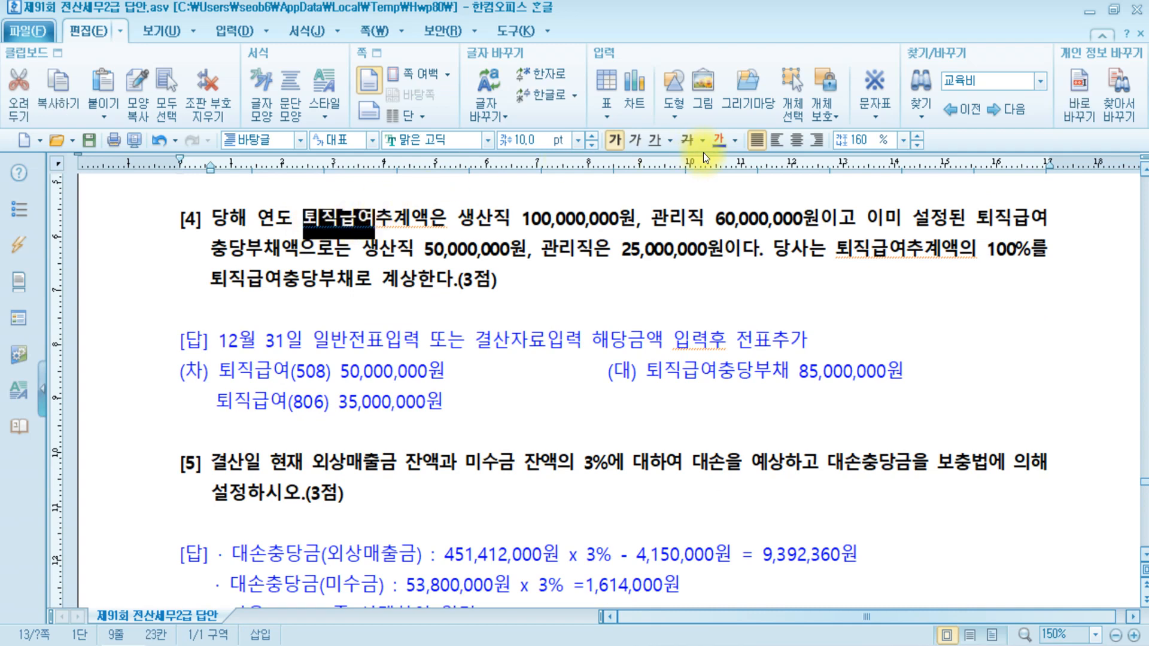
click(312, 33)
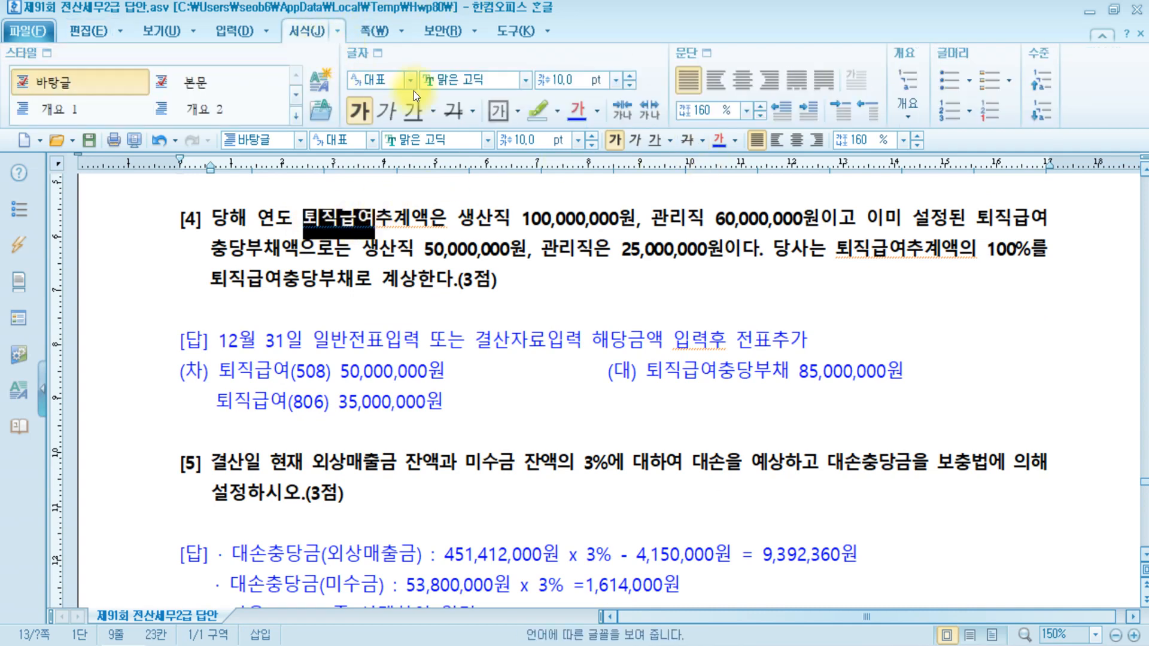
click(525, 251)
drag(308, 218, 374, 220)
click(558, 117)
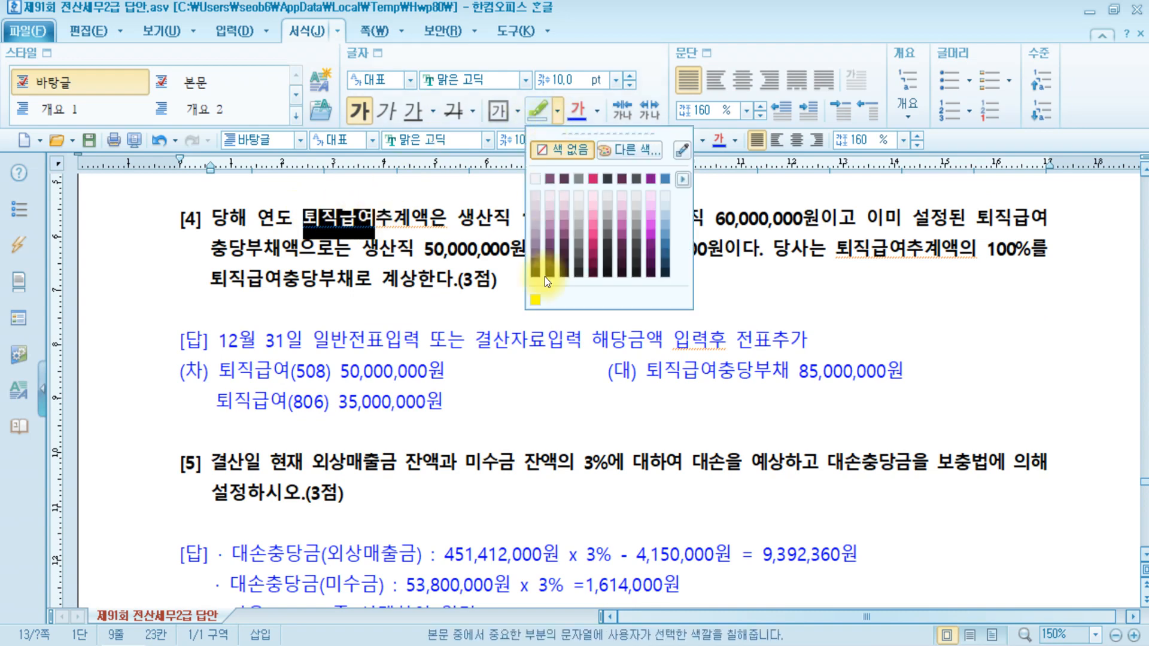
click(533, 297)
click(525, 359)
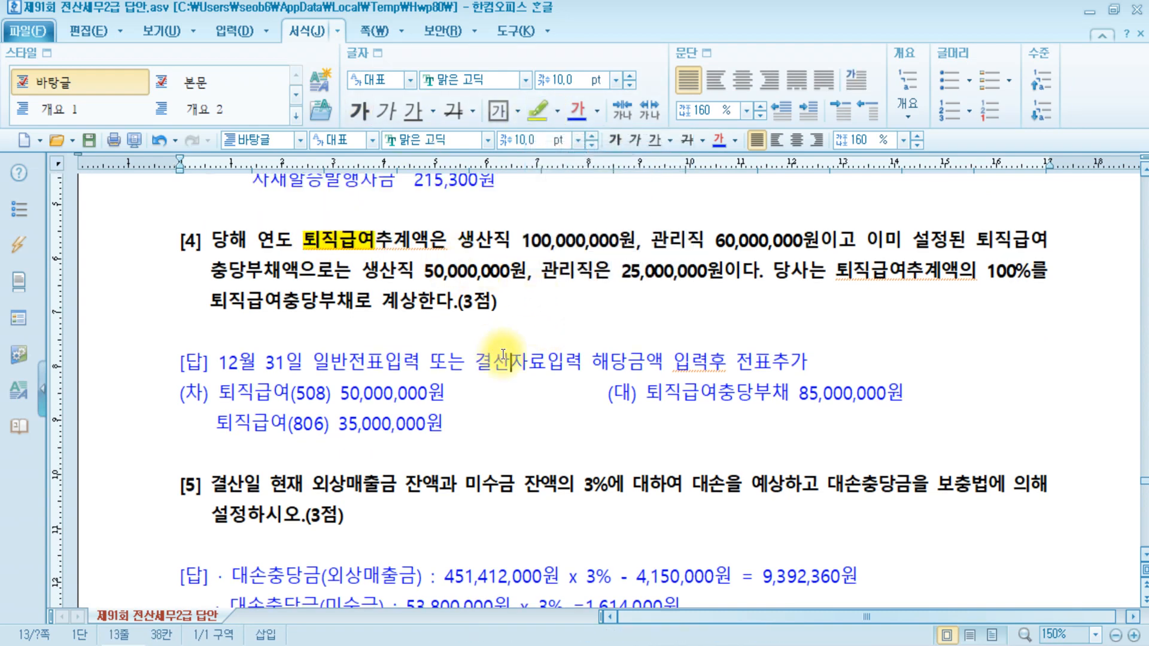
Step: Highlight the word 대손 in question [5] of 문제4 in yellow
scroll(478, 353, down, 3)
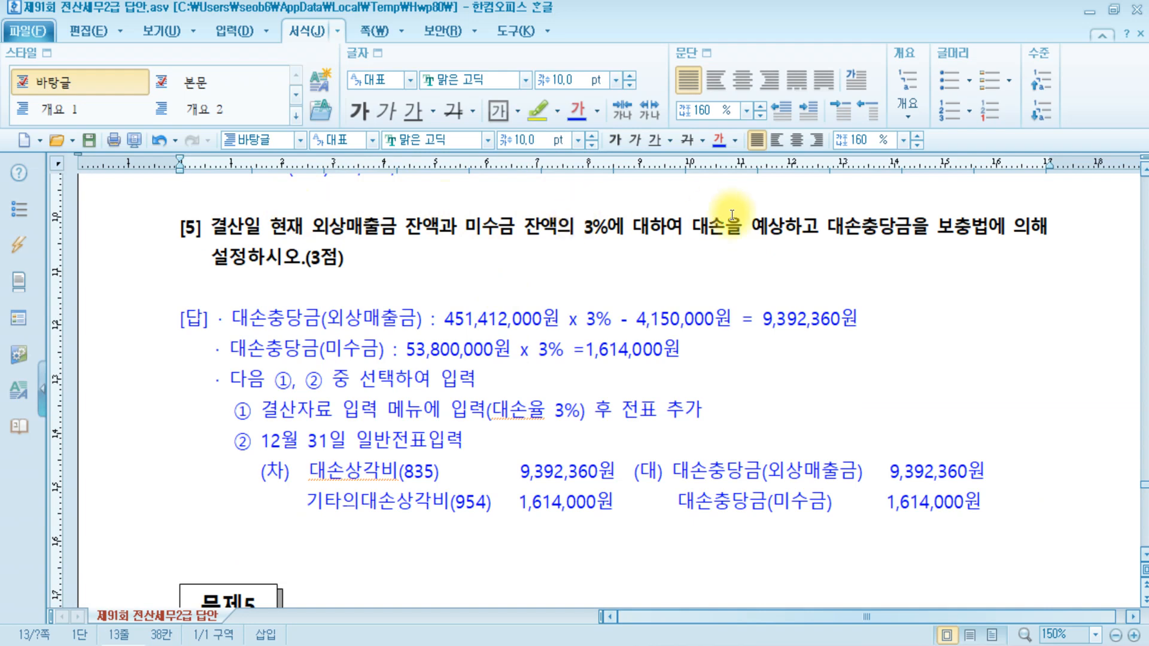
drag(683, 226, 726, 226)
click(537, 108)
Step: Review the highlighted keywords in questions [4] and [5] and go back through 문제4 to question [1]
scroll(585, 346, up, 3)
scroll(585, 346, up, 3)
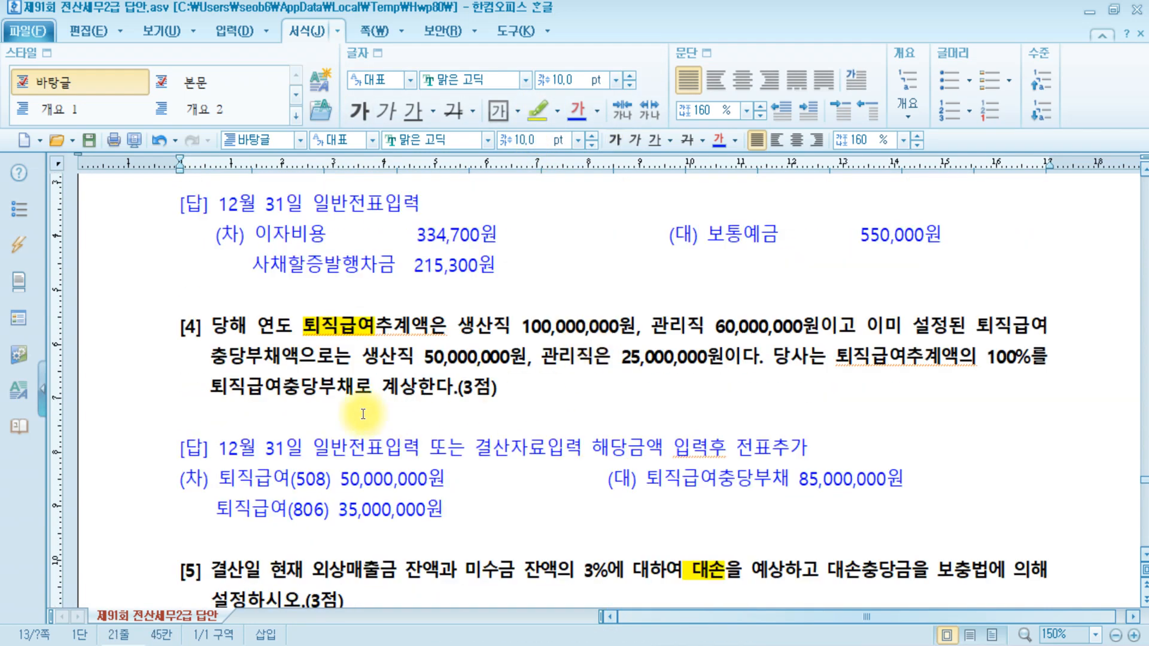
click(352, 325)
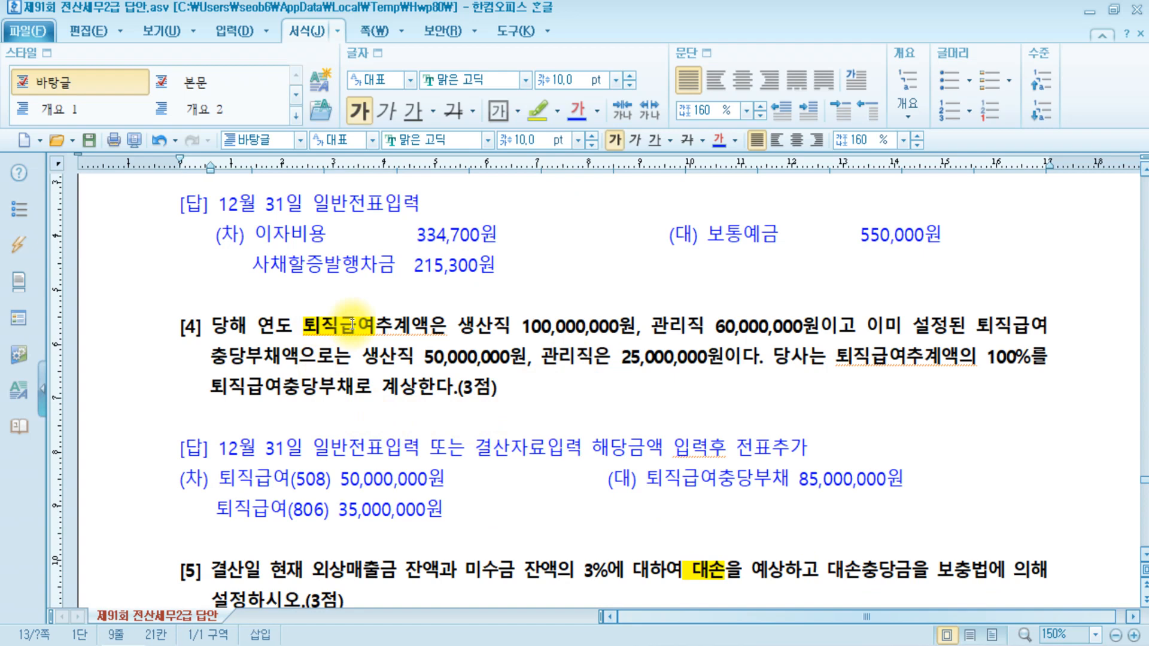
click(702, 549)
click(335, 574)
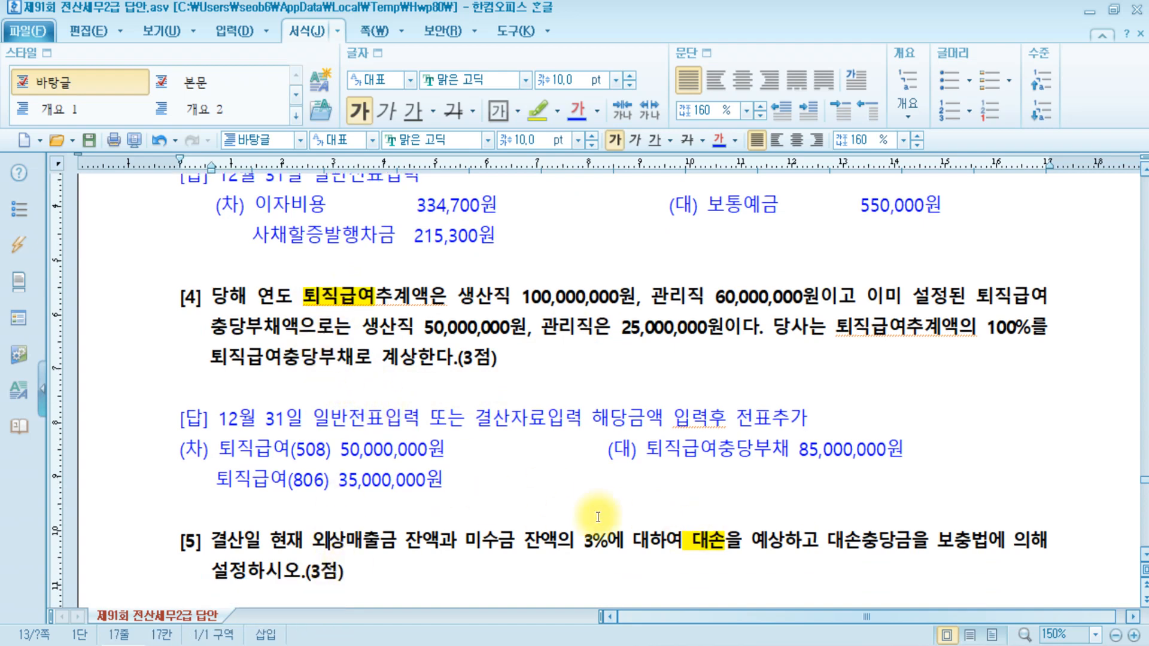
scroll(652, 505, up, 1)
scroll(652, 505, up, 15)
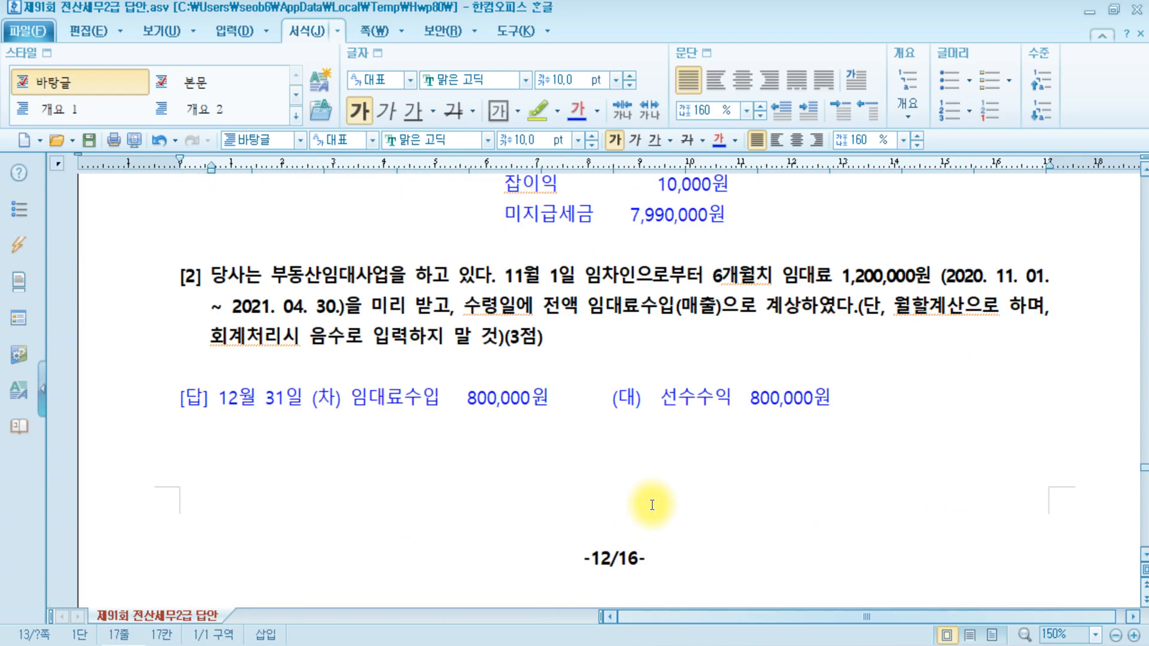
scroll(652, 505, up, 3)
scroll(652, 505, up, 3)
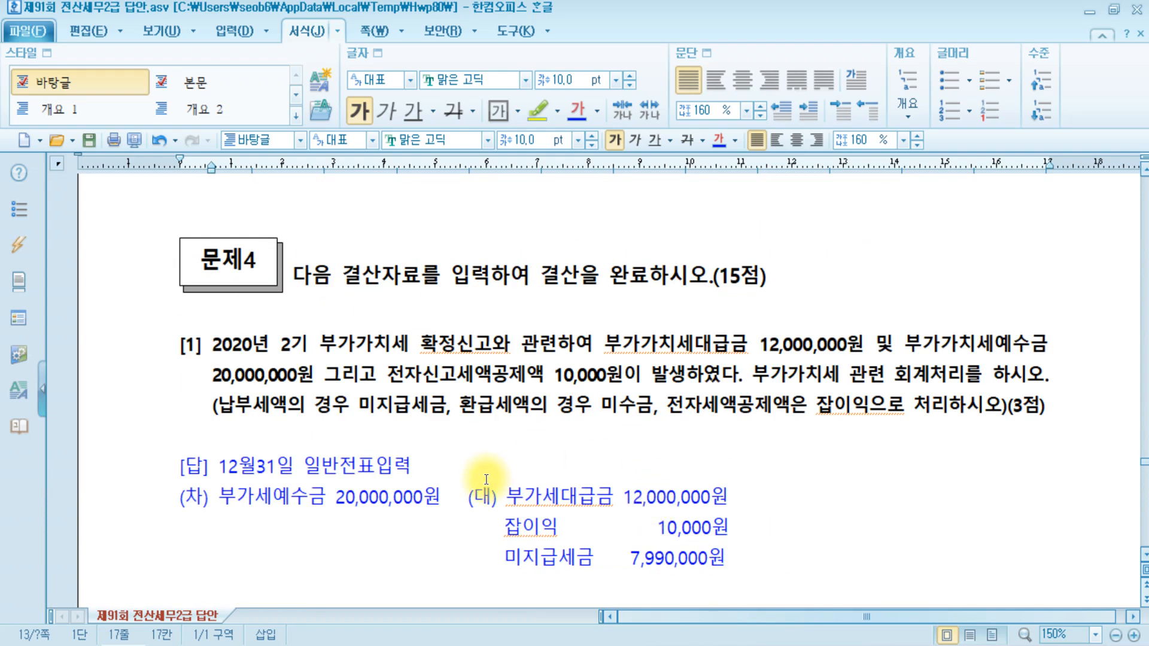
Step: Examine question [1] on the second-half 2020 VAT closing and its answer entry, selecting the phrase 전자신고세액공제액 10,000원 in the question
click(212, 342)
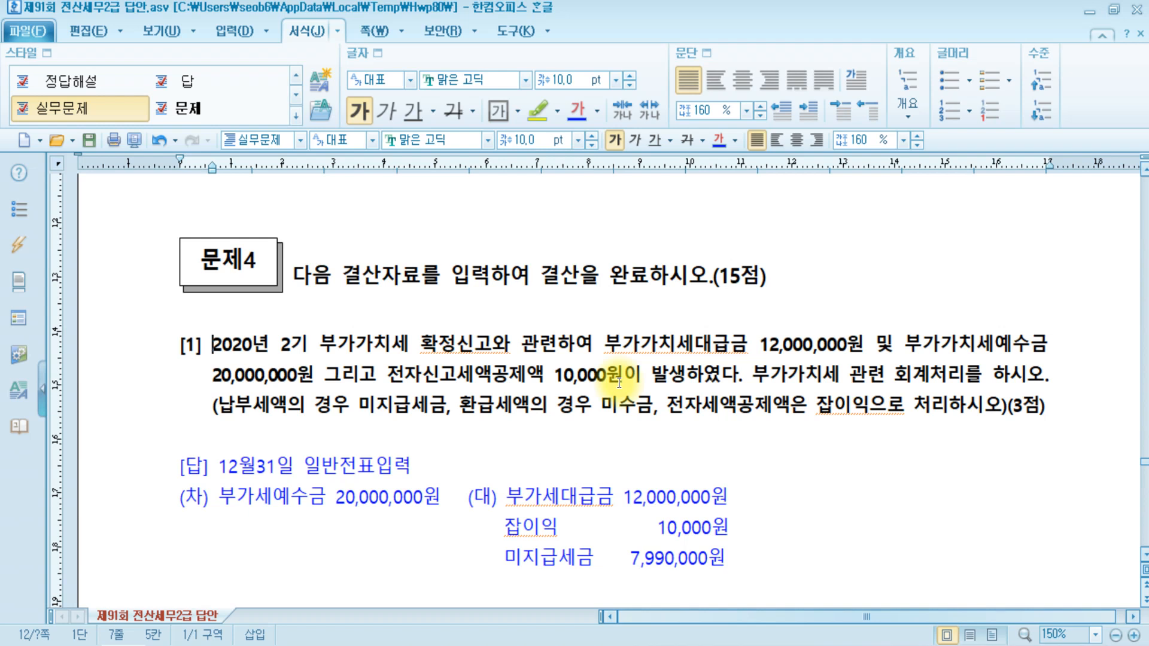
click(794, 351)
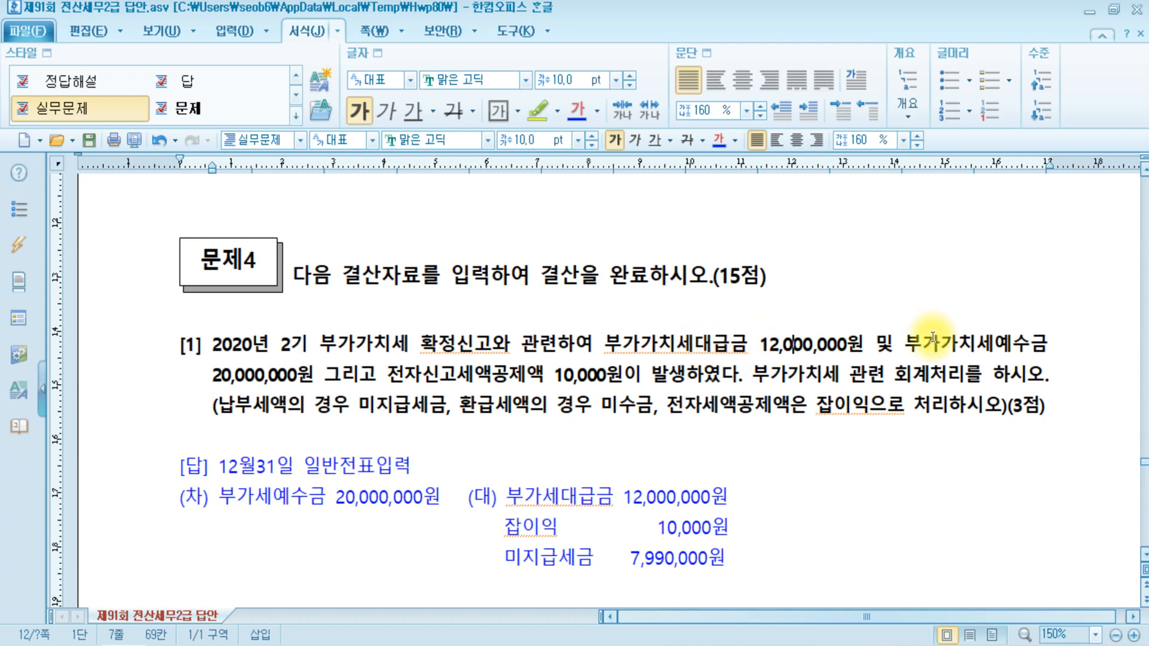
key(ctrl)
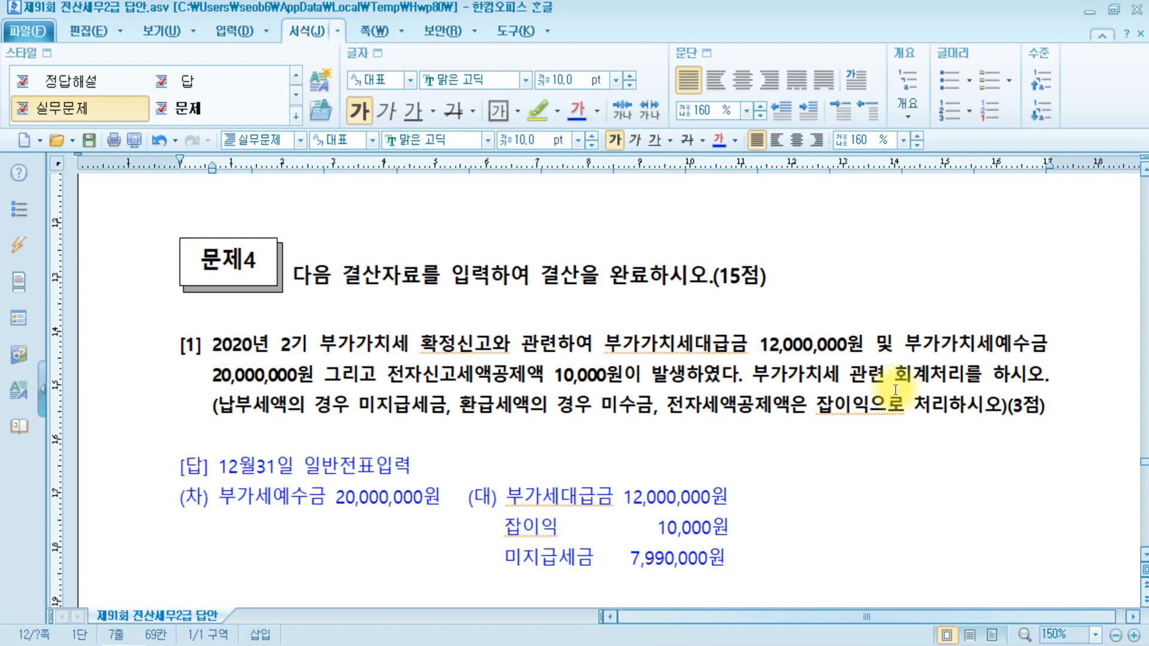
key(ctrl)
key(ctrl)
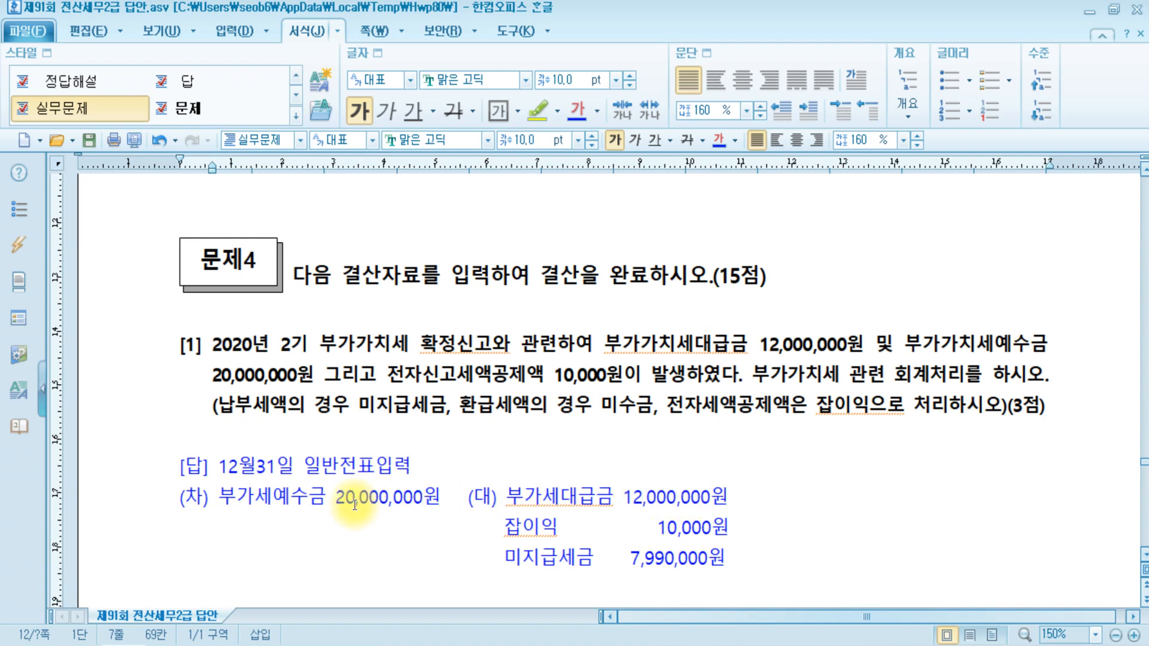
key(ctrl)
key(ctrl)
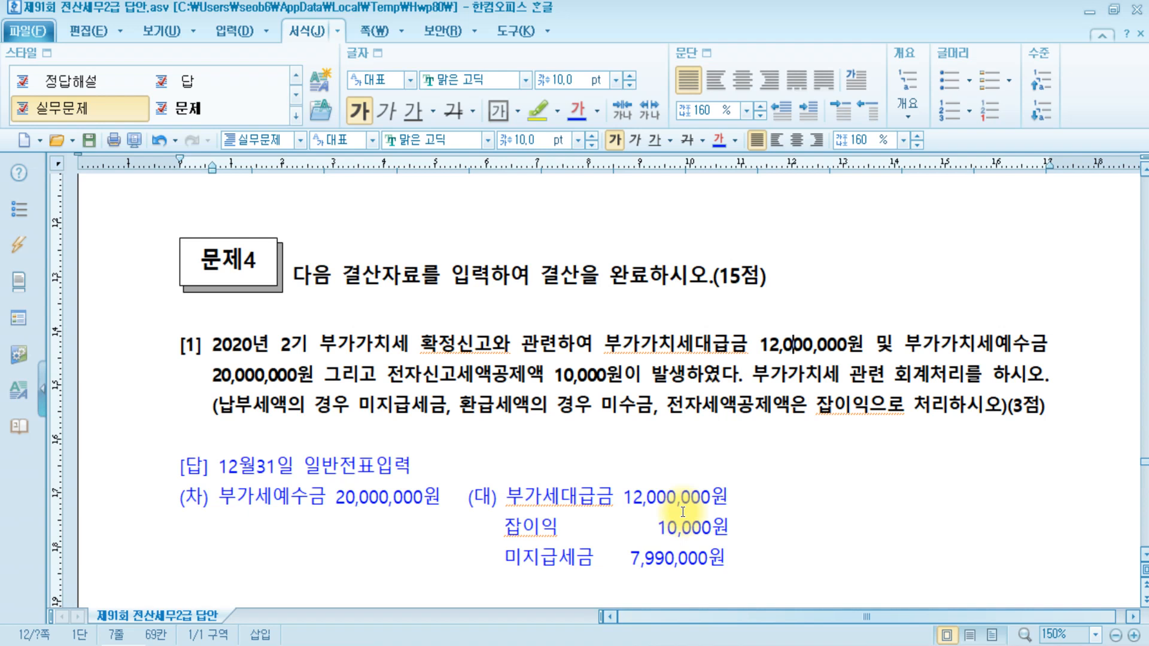
click(563, 564)
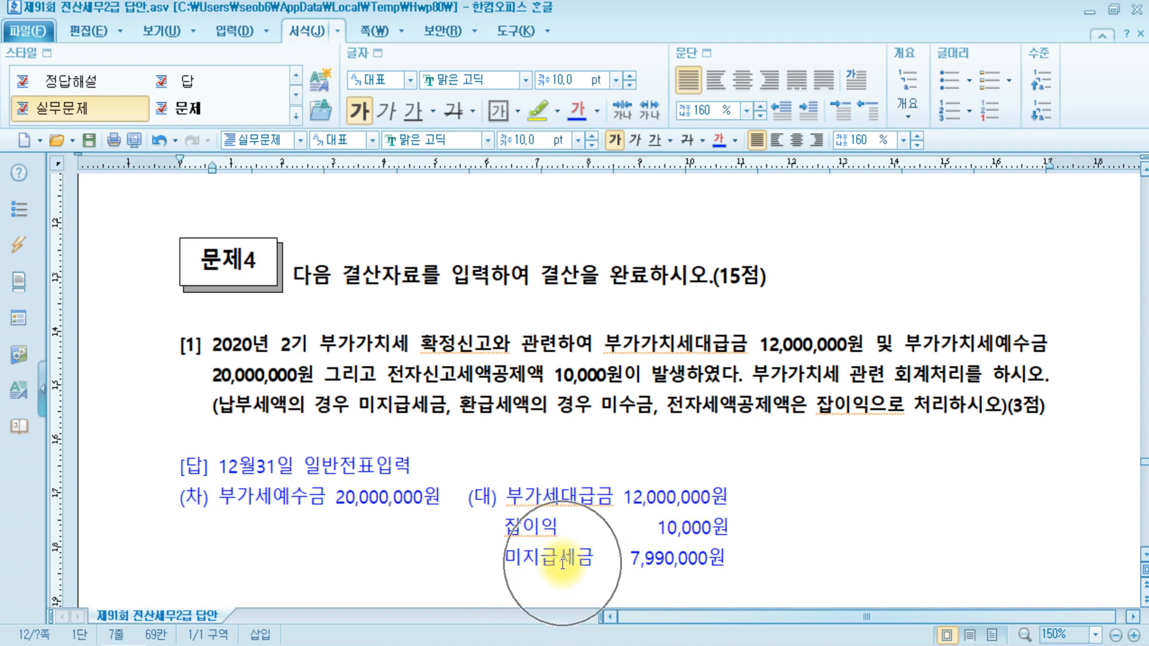
drag(388, 376, 628, 377)
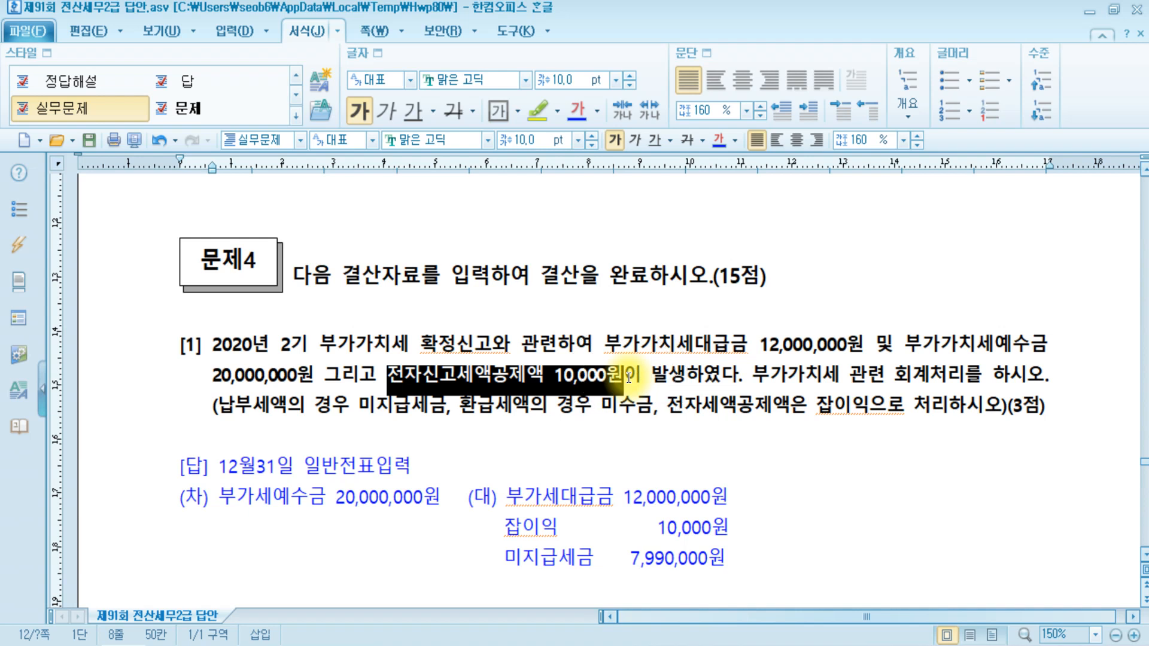
Step: Examine the 잡이익 treatment, the 미지급세금 line of the answer and the 전자신고세액공제액 phrase in question [1] by selecting each
drag(808, 405, 960, 407)
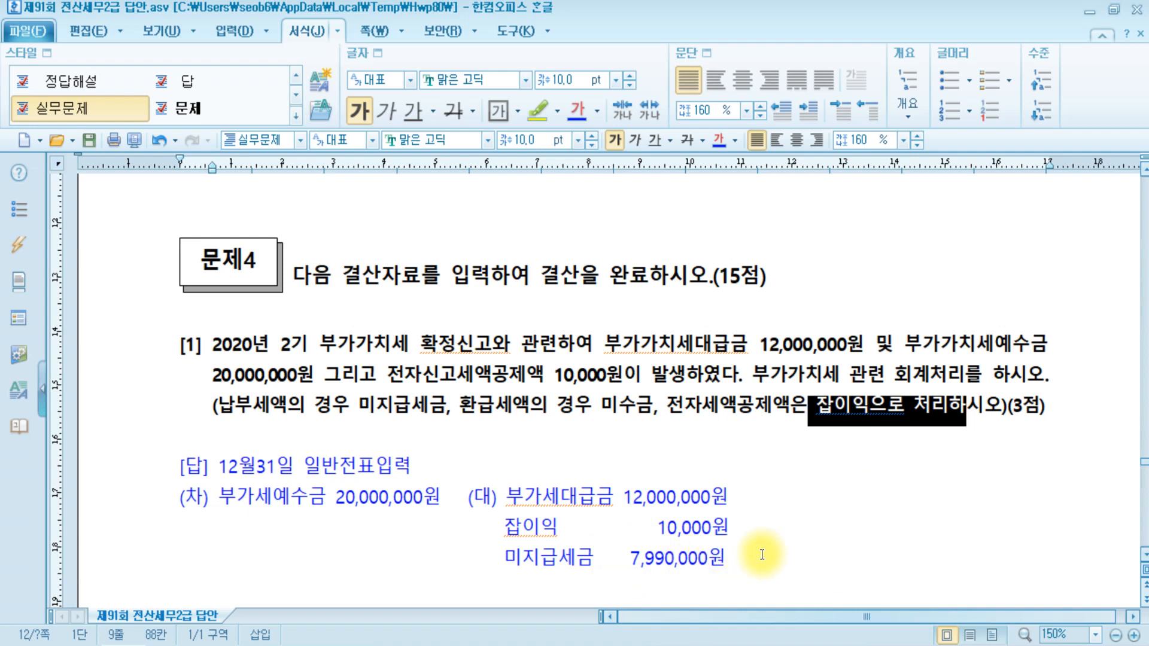
drag(505, 565, 751, 562)
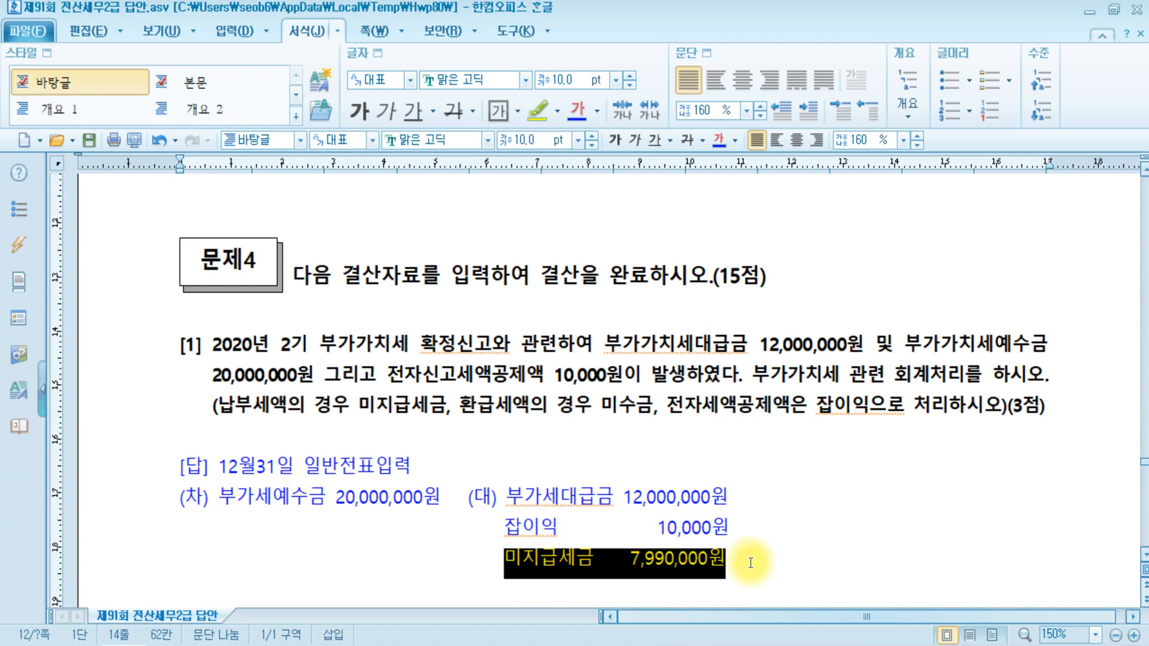
click(751, 562)
scroll(744, 554, down, 1)
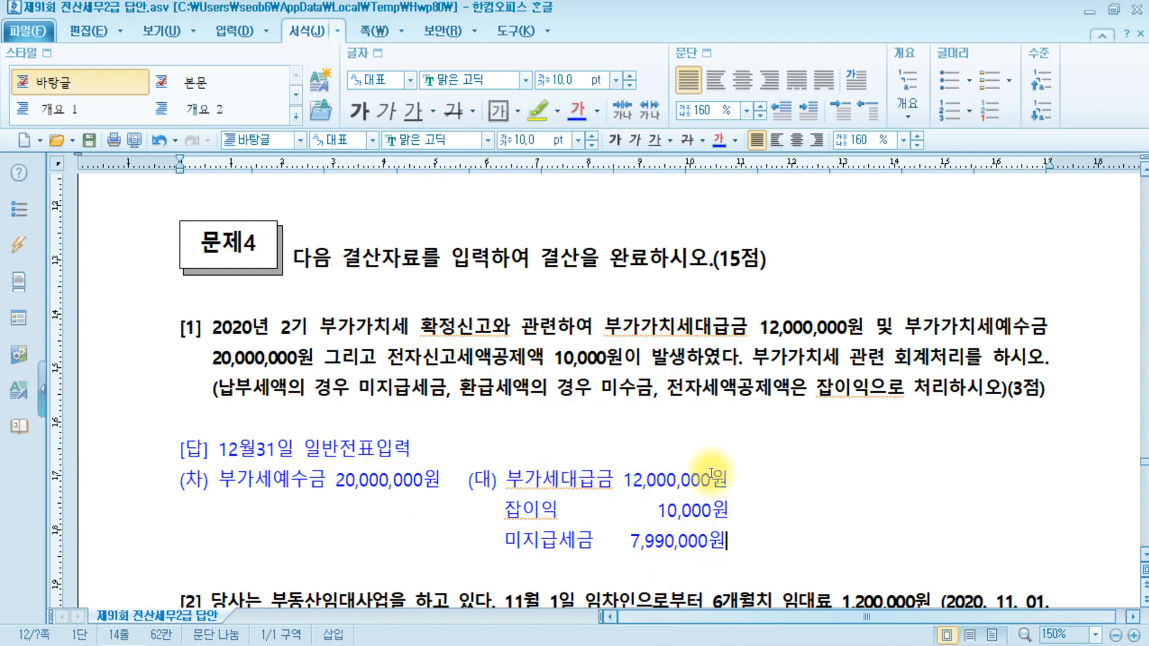
drag(386, 358, 641, 357)
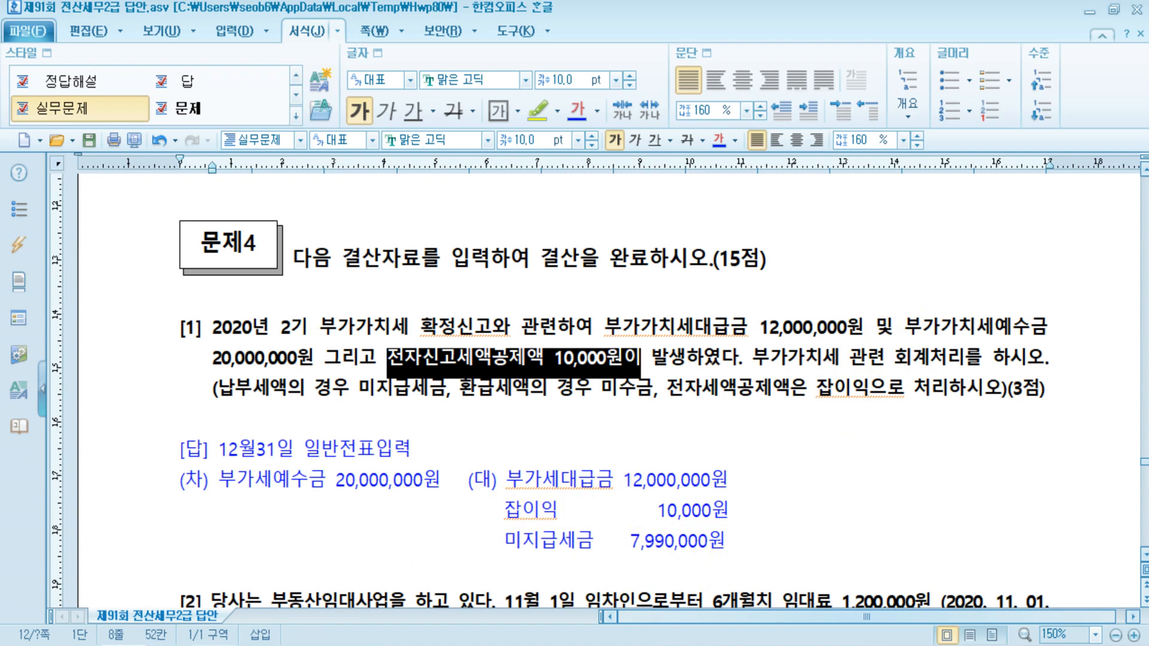
Step: Switch to the 일반전표입력 window in KcLep, move it up and resize it to fit on the screen
click(219, 645)
click(174, 149)
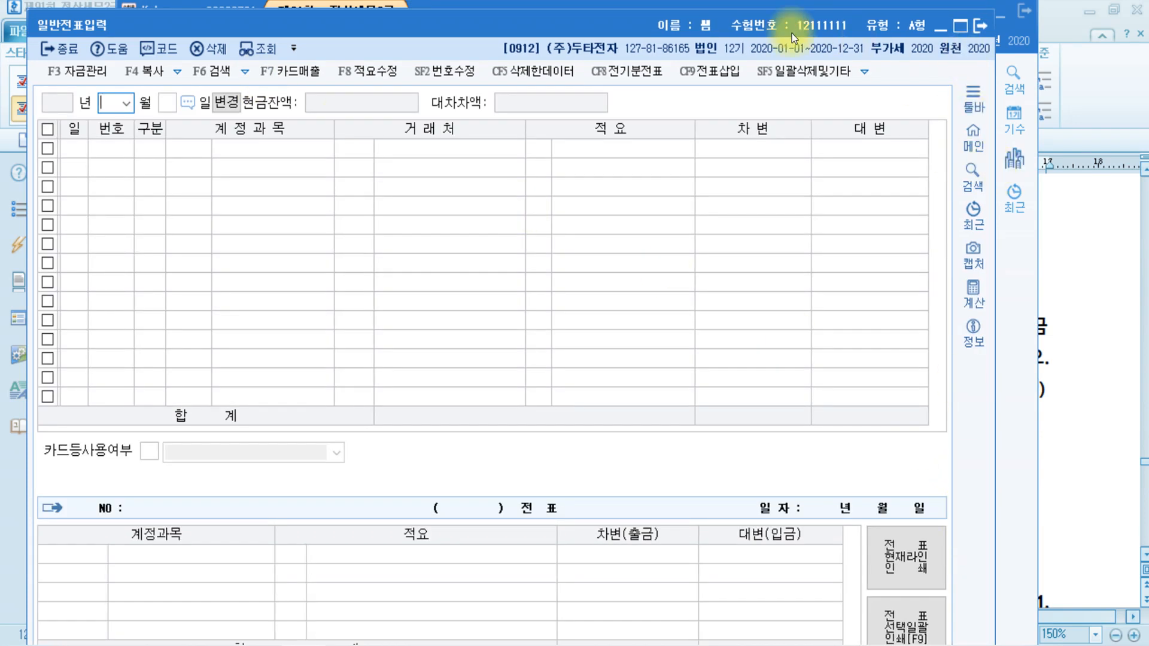
drag(694, 10, 693, 100)
drag(788, 115, 785, 31)
mouse_move(996, 605)
mouse_down()
mouse_move(1080, 514)
mouse_move(1108, 505)
mouse_move(1117, 518)
mouse_up()
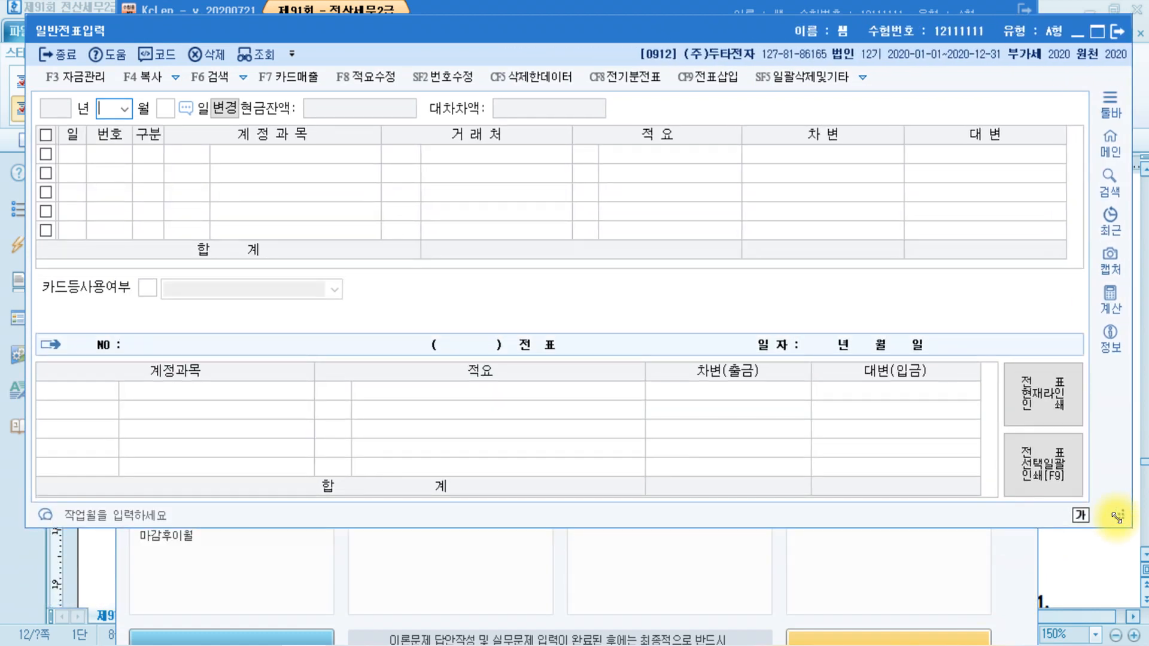
Step: Enter a debit line dated December 31, 2020 for account 0255 부가세예수금 with 20,000,000
text(12)
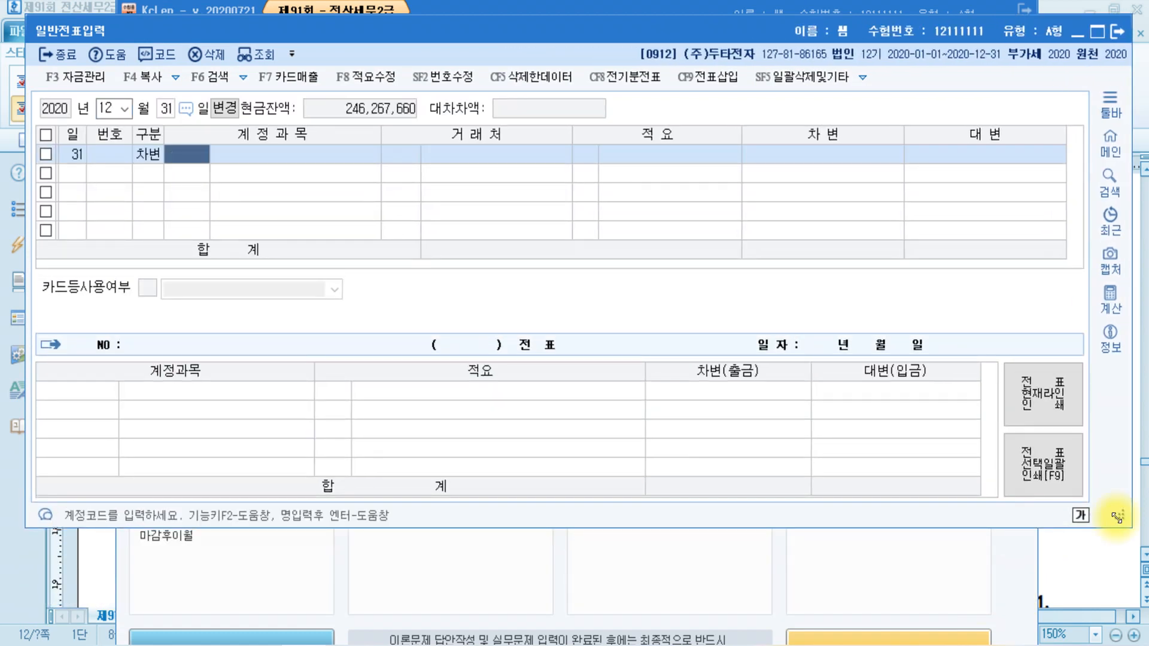
text(313부가)
key(Return)
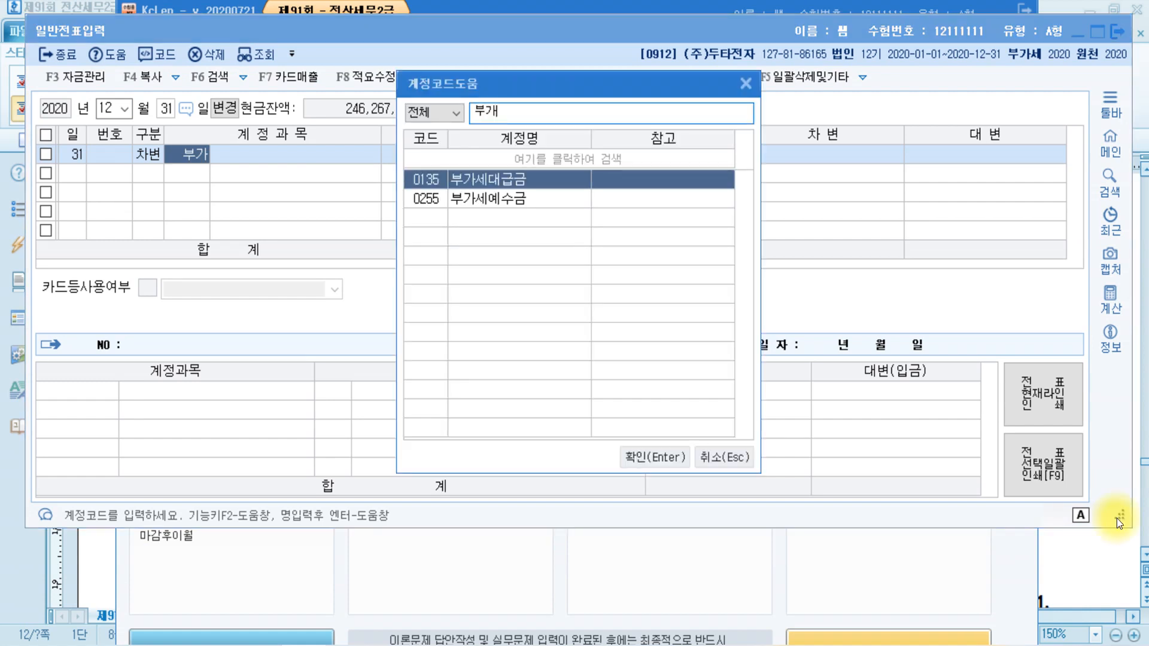
key(Down)
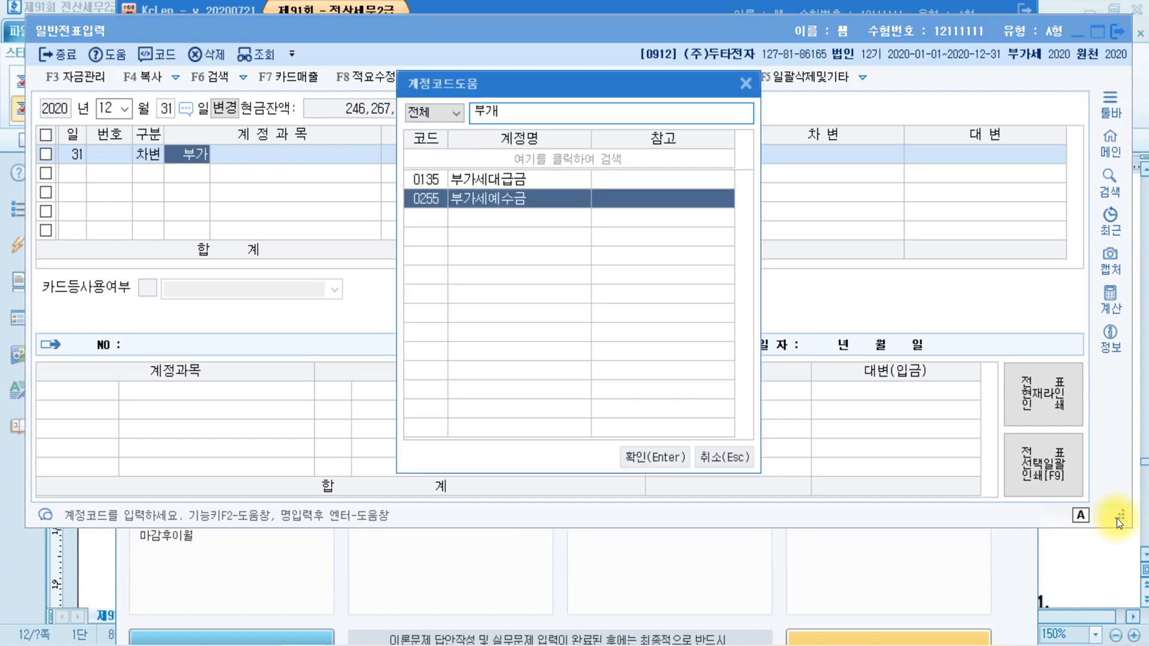
key(Return)
key(Return)
key(Return)
key(Return)
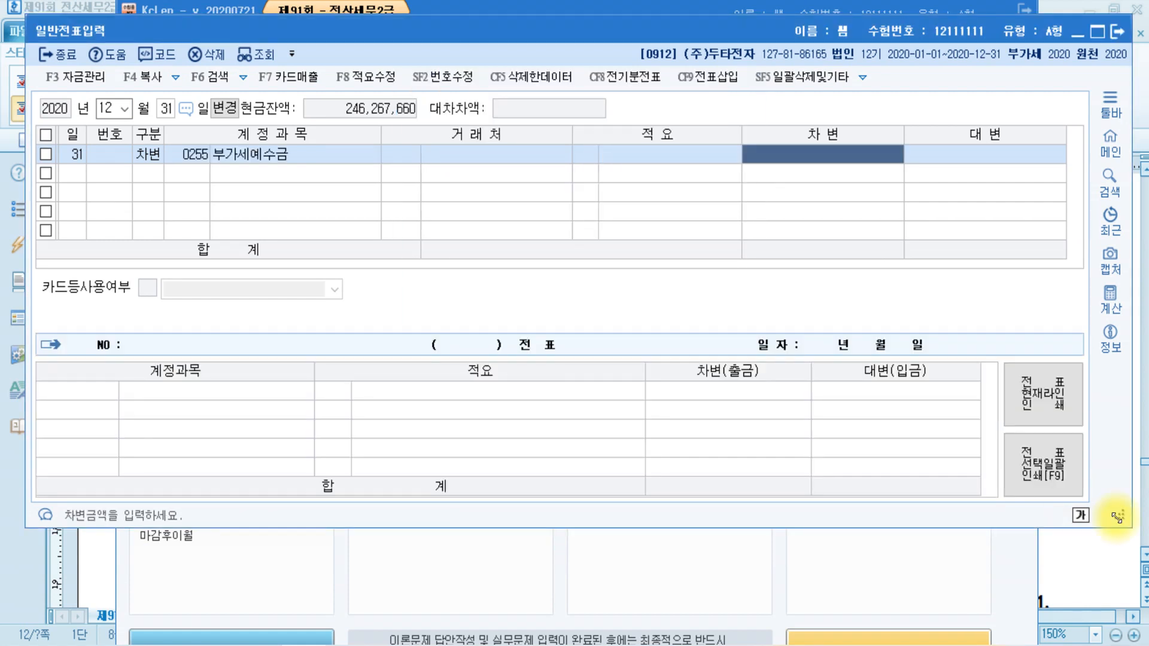
text(20000000)
key(Return)
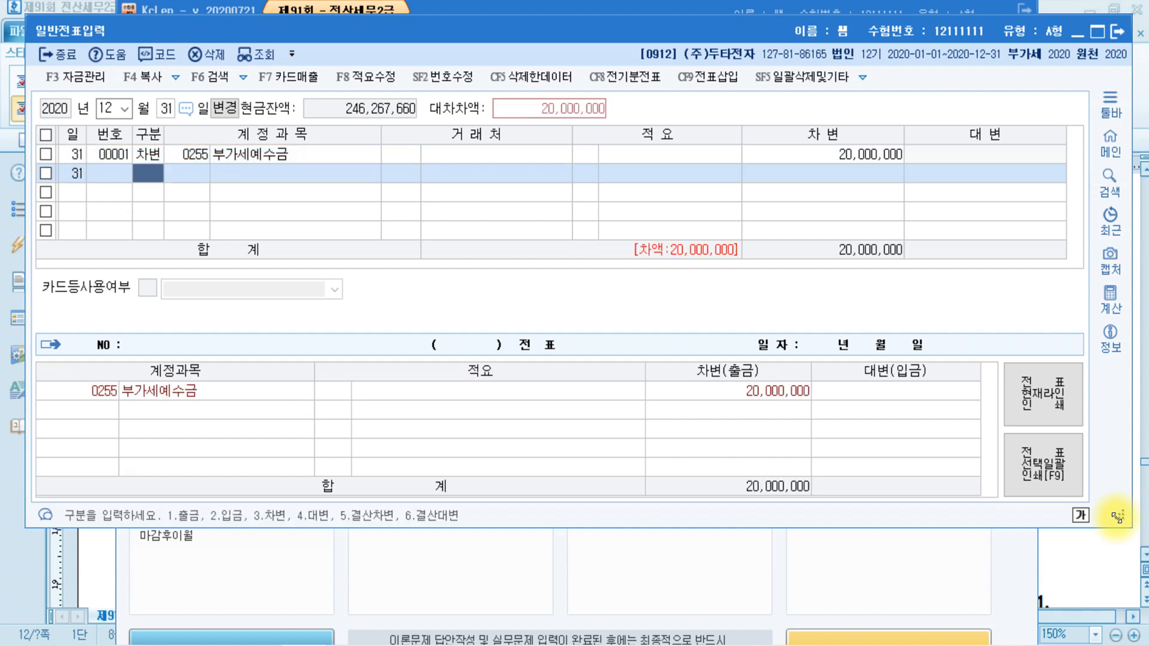
Step: Add a credit line for account 0135 부가세대급금 with 12,000,000 to the December 31 voucher
text(4)
text(부가세)
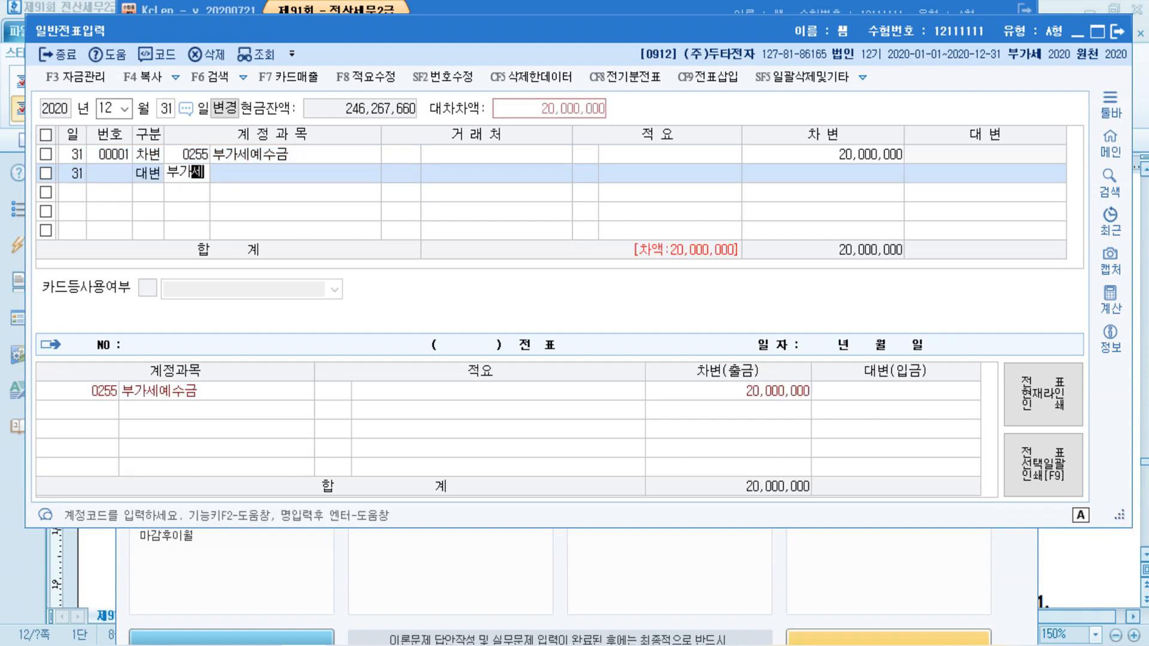
key(Return)
key(Return)
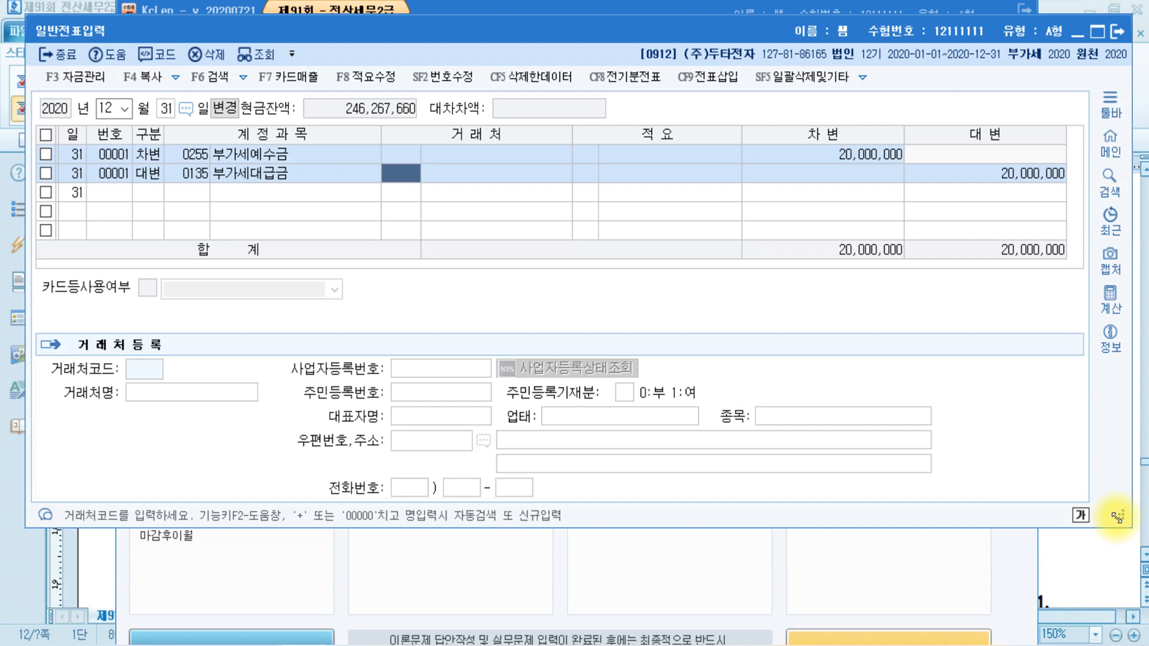
key(Return)
key(Return)
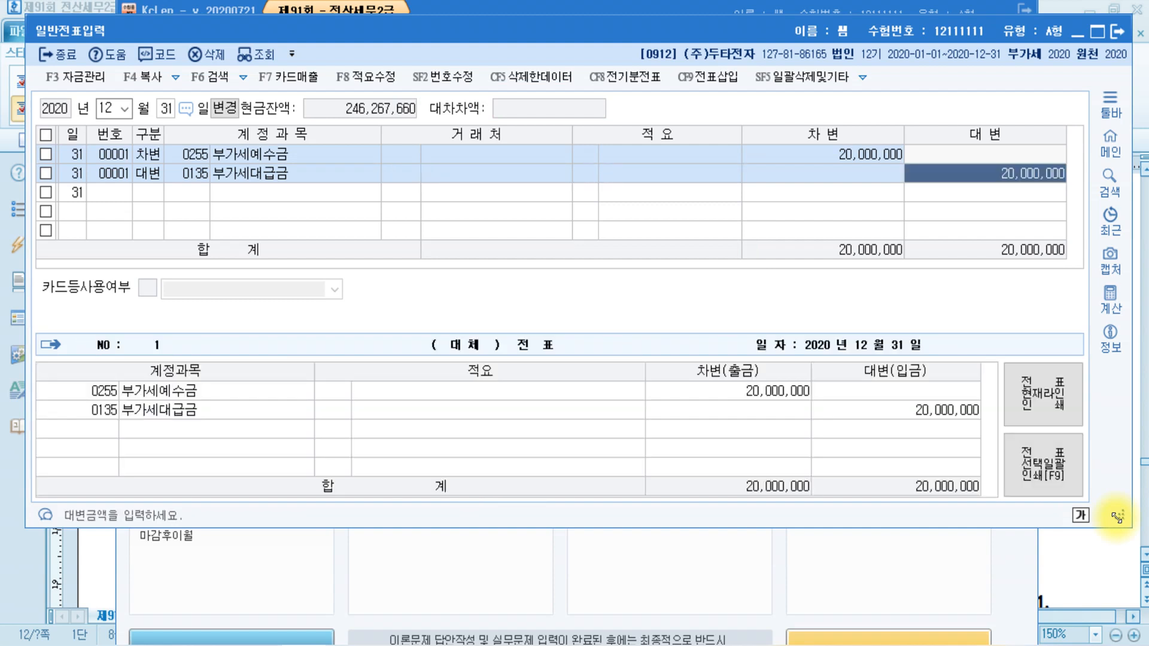
text(12,000,000)
key(Return)
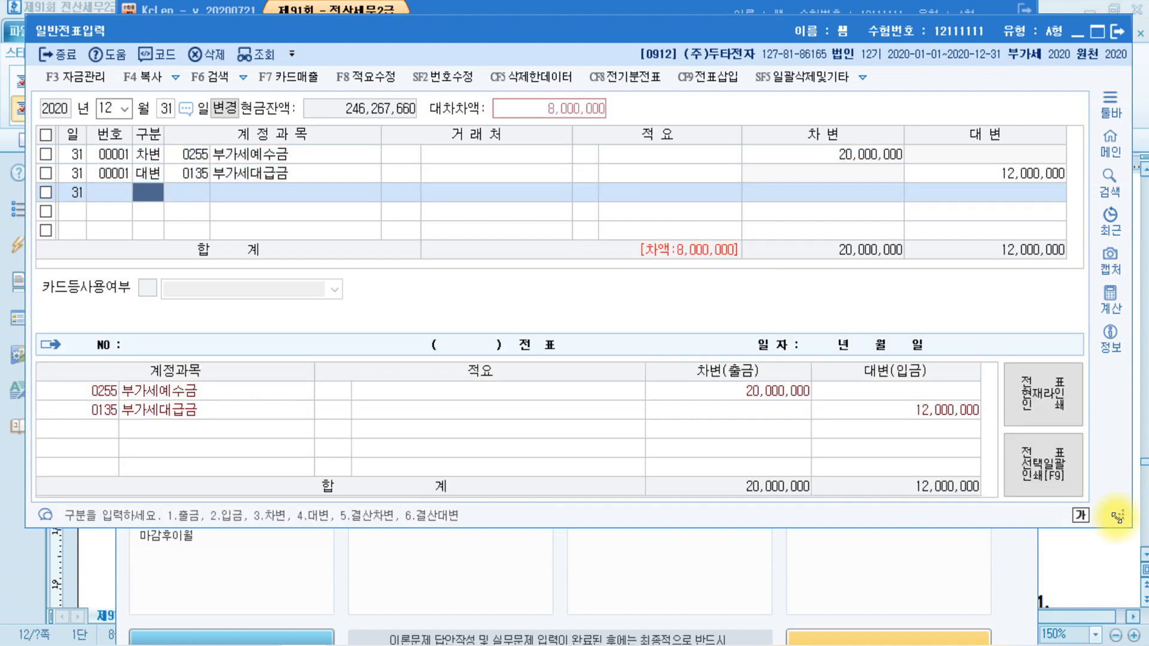
Step: Add a credit line for account 0930 잡이익 with 10,000 to the December 31 voucher
text(4)
key(Return)
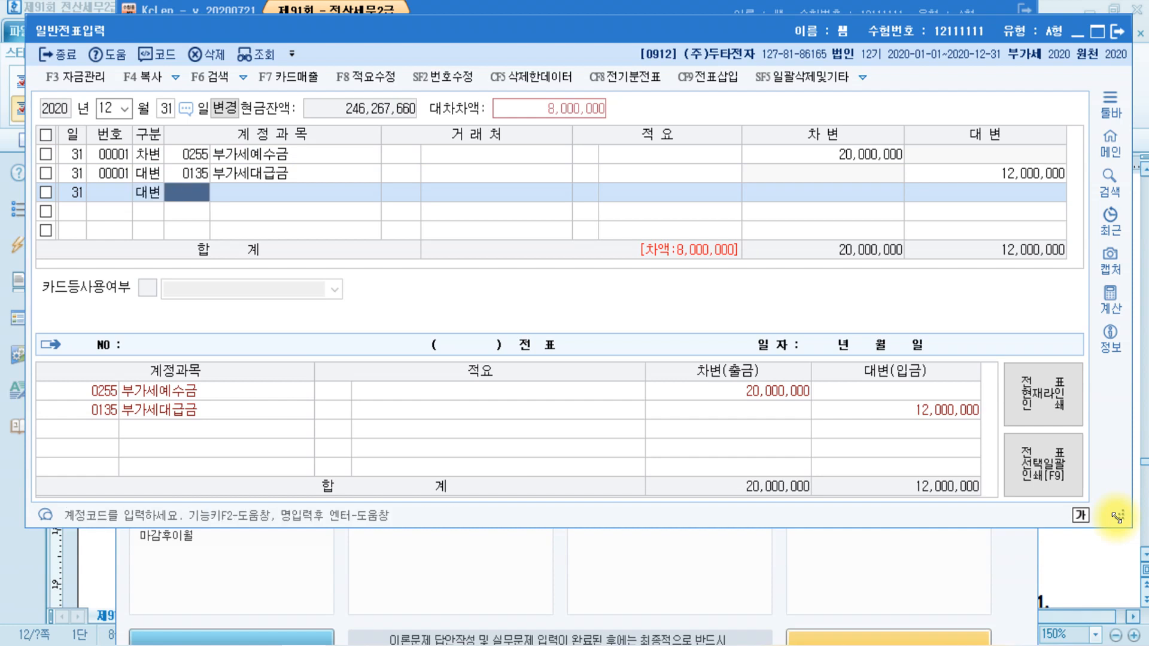
text(잡이)
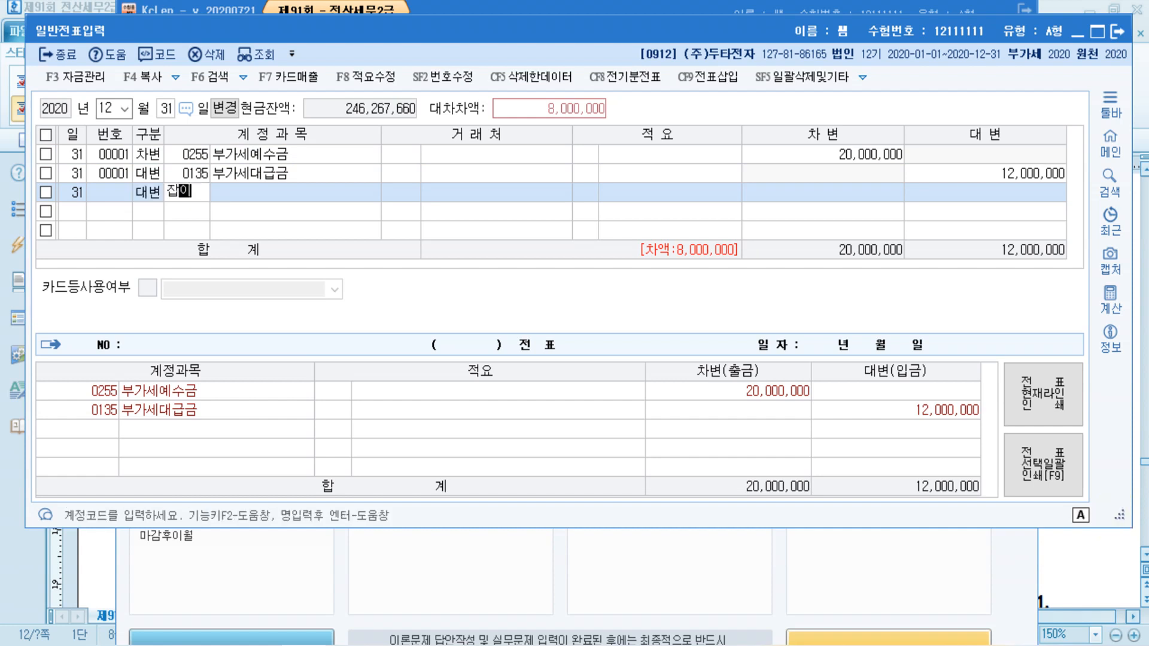
key(Return)
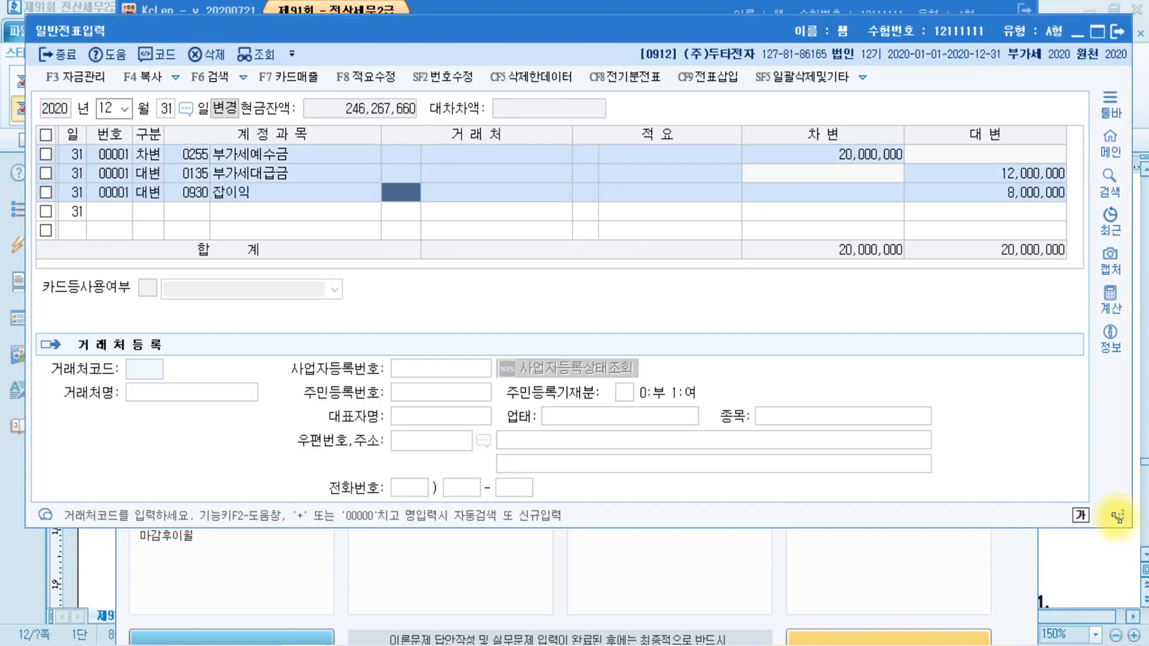
key(Return)
key(Return)
text(10,000)
key(Return)
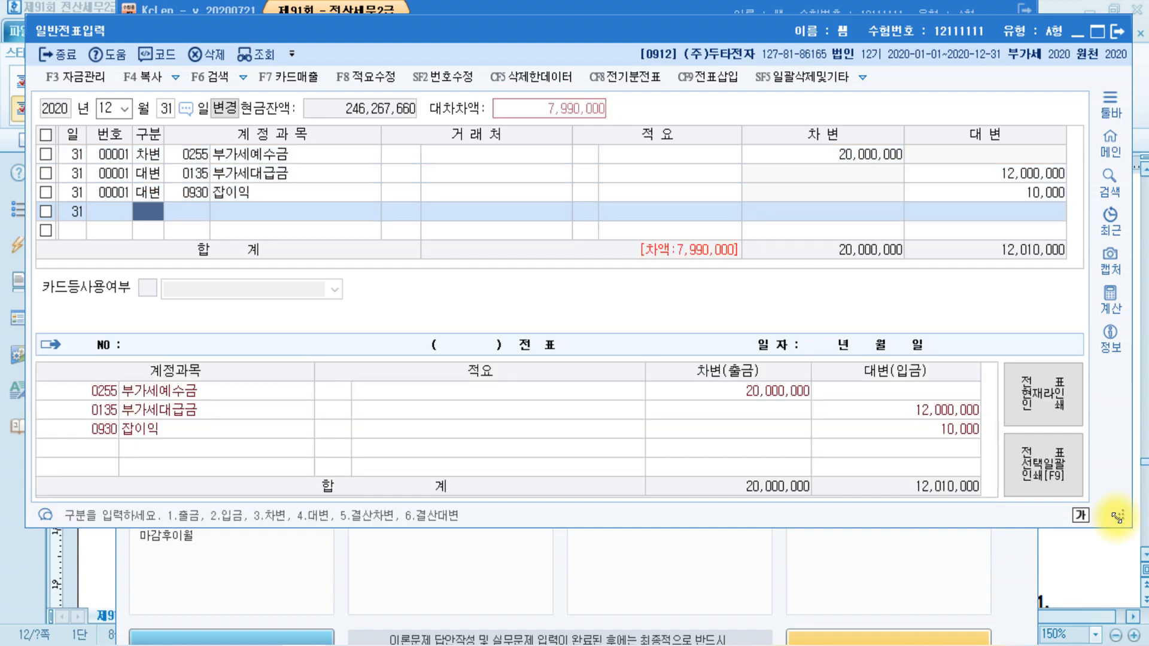
Step: Add a credit line for account 0261 미지급세금 with 7,990,000 to balance the December 31 voucher
text(4미지급)
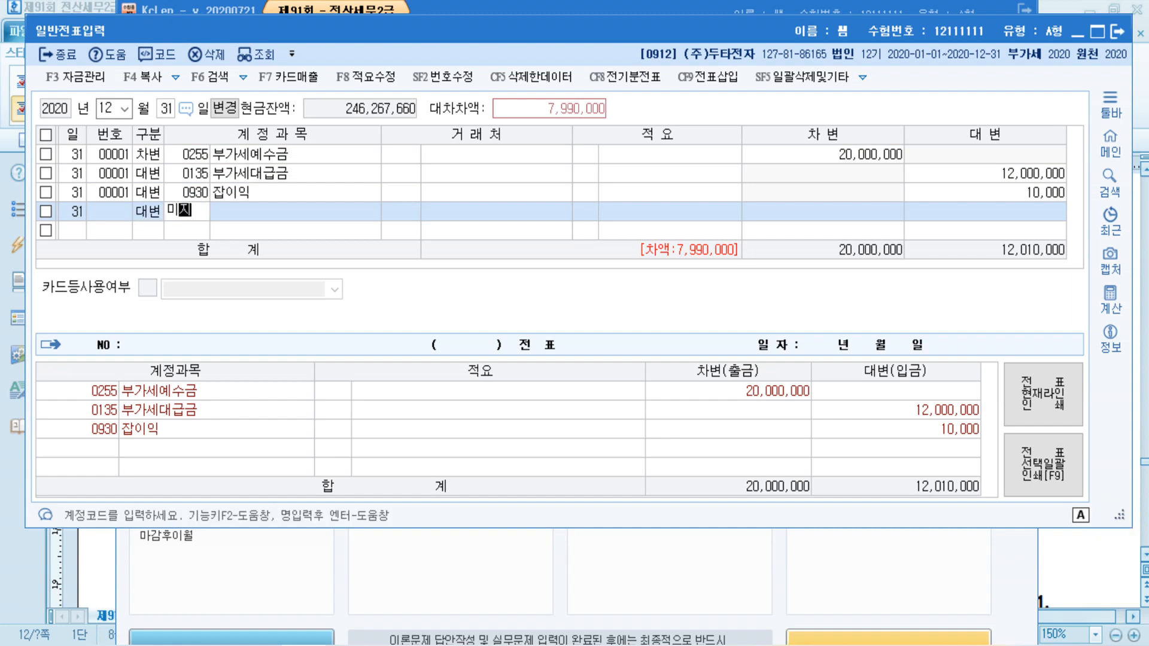
key(Return)
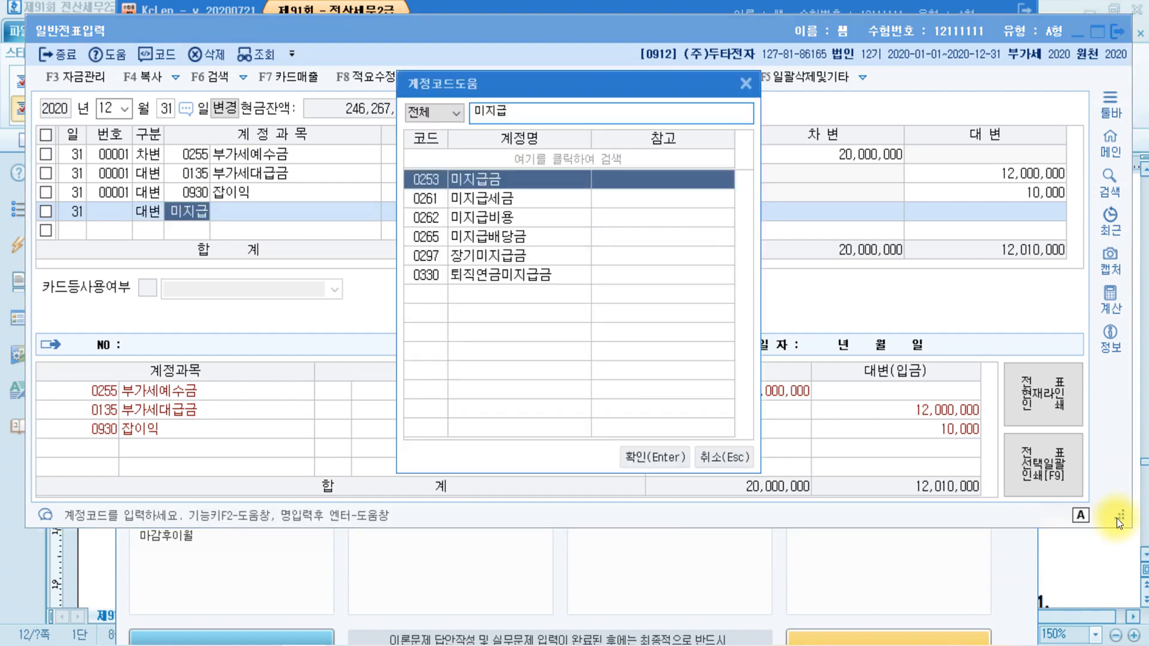
key(Down)
key(Return)
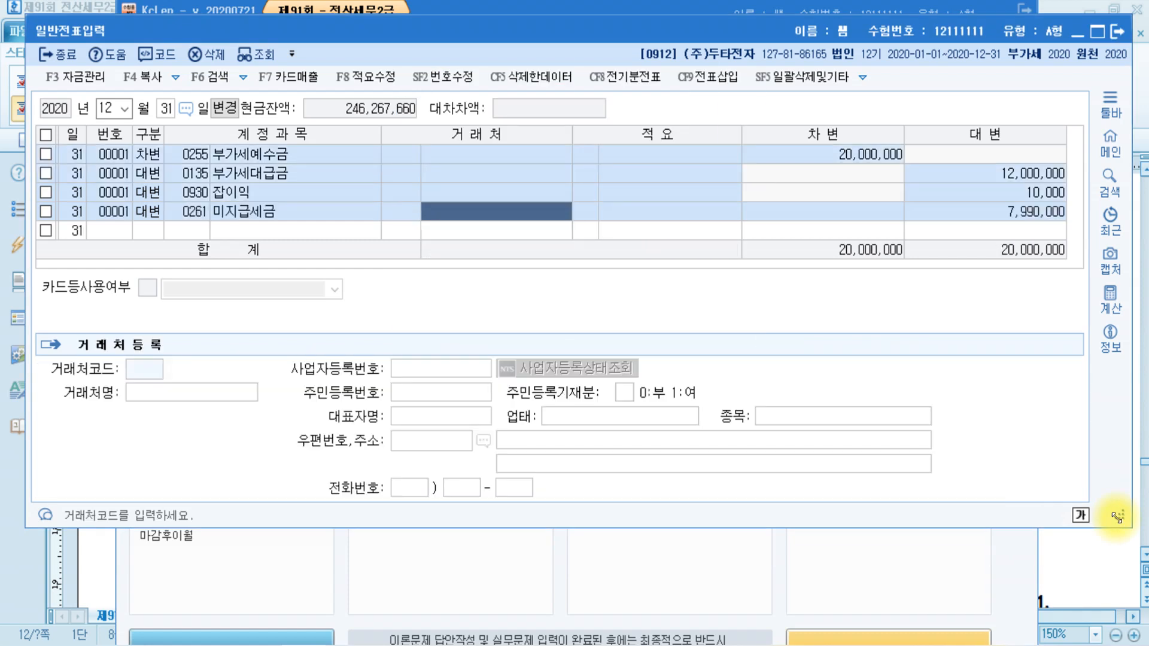
key(Return)
key(Return)
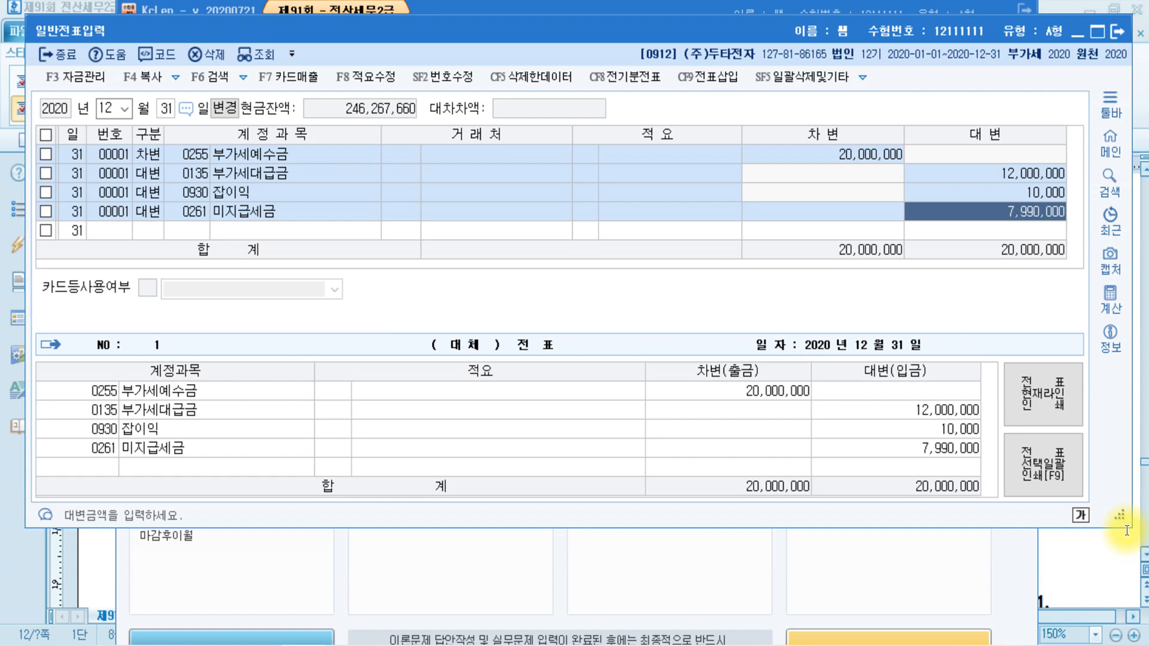
Step: Return to the exam document in 한글 and highlight the date 11월 1일 in question [2] of 문제4 in yellow
click(1127, 531)
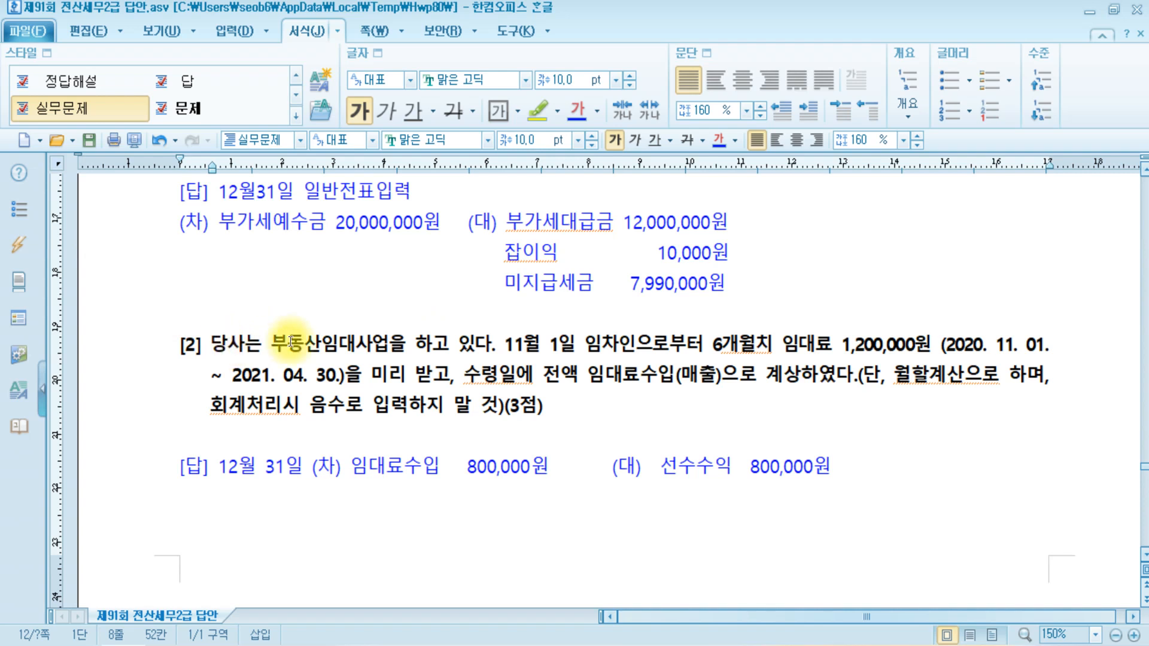
click(512, 345)
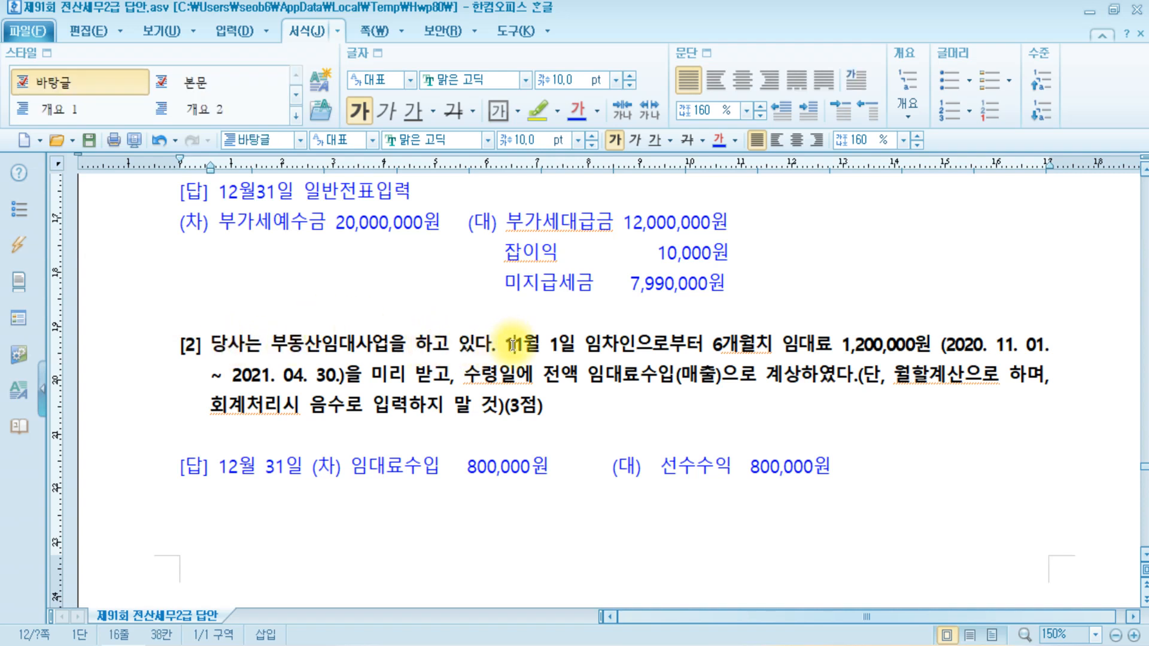
drag(499, 346, 580, 340)
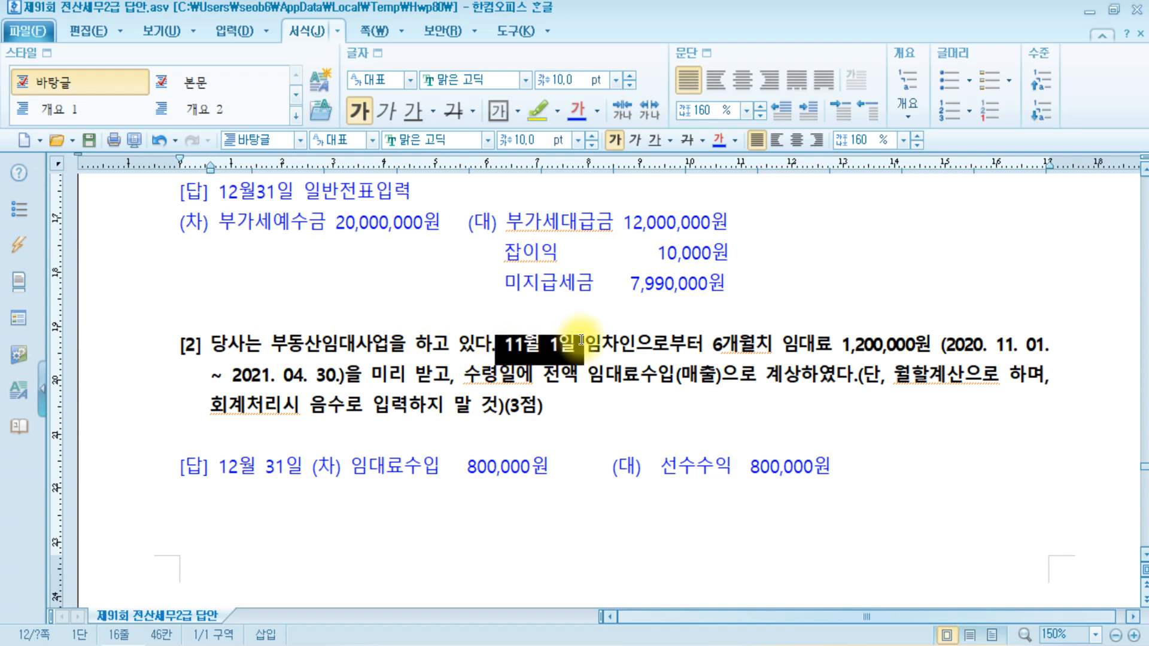
click(540, 109)
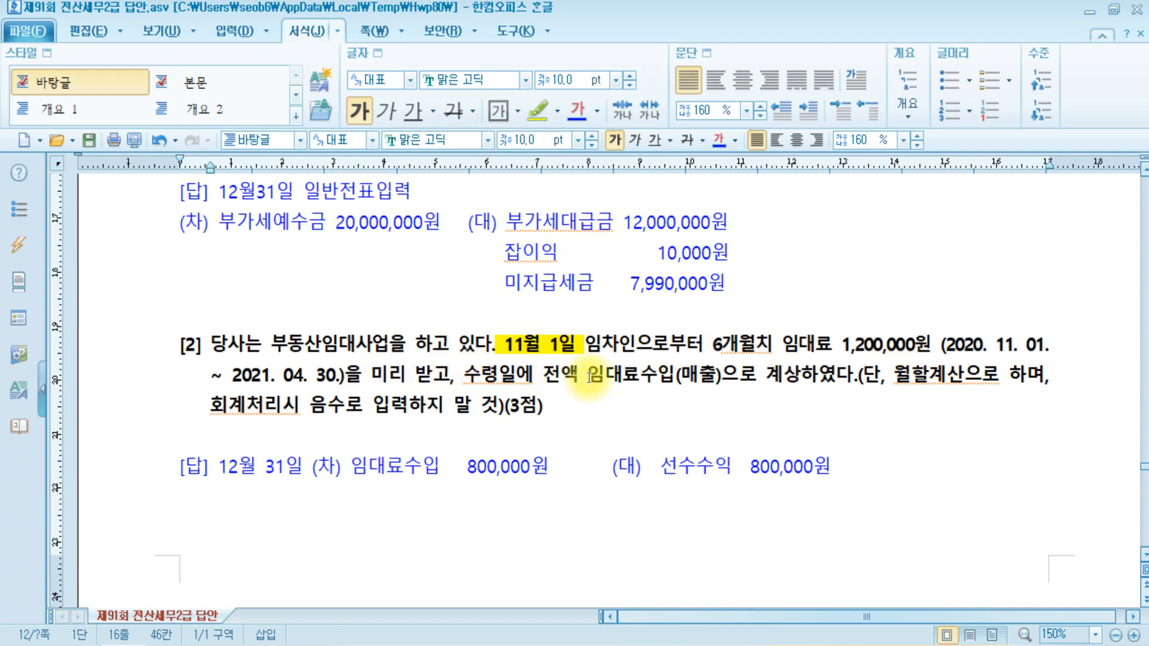
Step: Highlight the word 임대료수입 in question [2] of 문제4 in yellow
drag(595, 377, 674, 375)
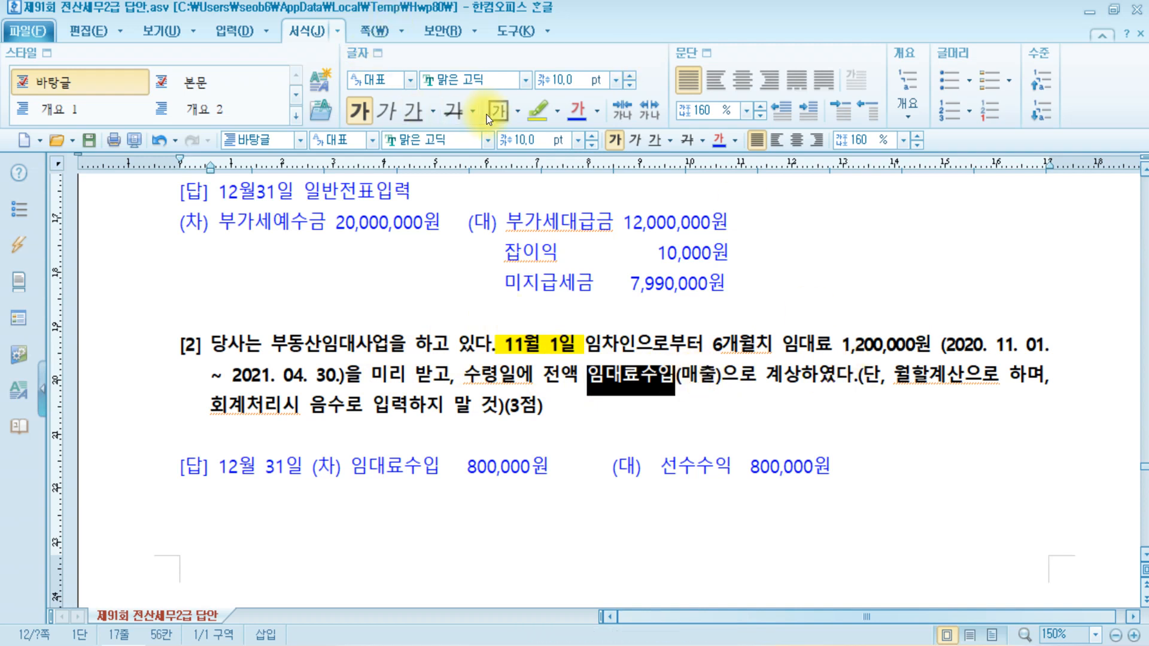
click(539, 108)
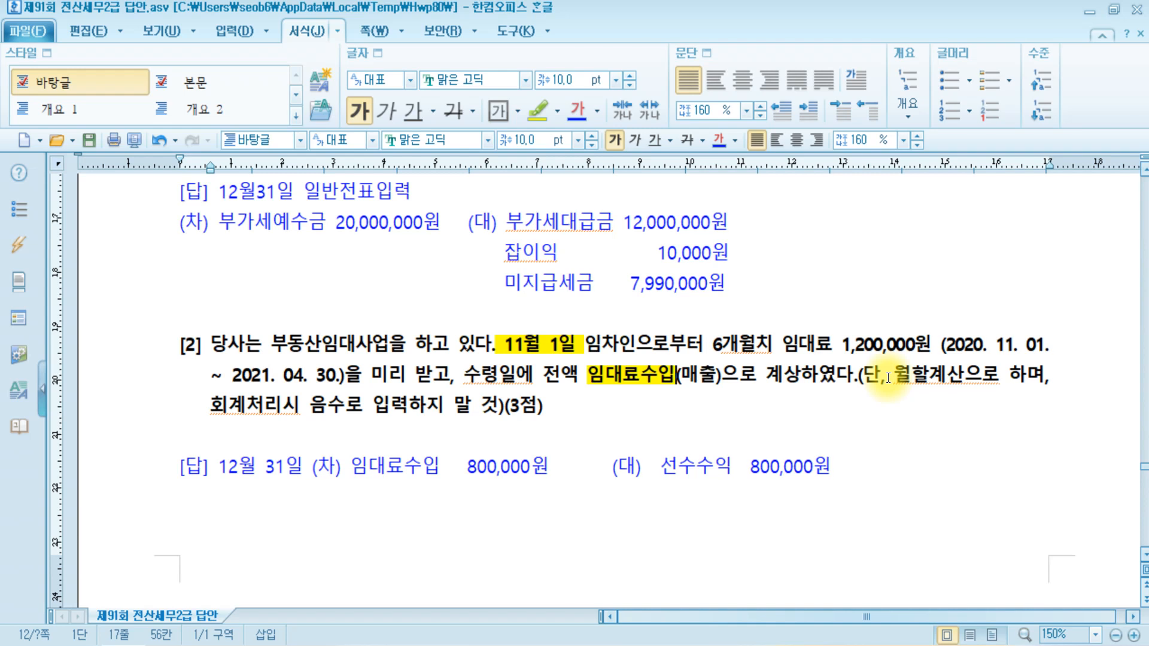
click(610, 400)
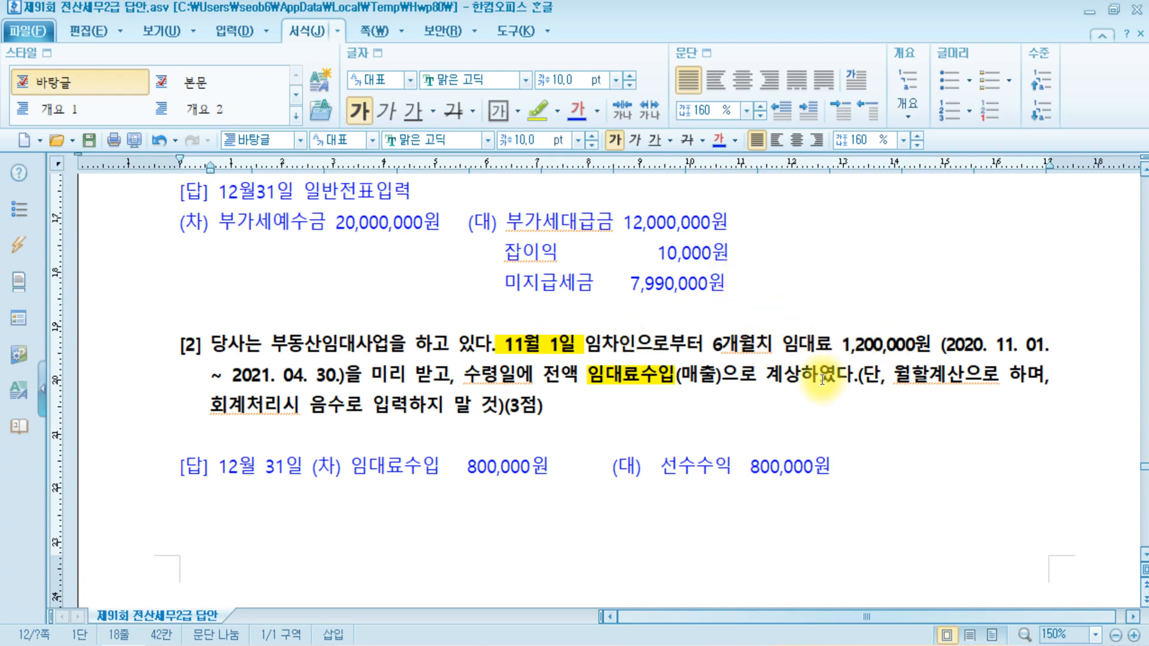
Step: Switch back to 일반전표입력 in KcLep and look up the November 1, 2020 voucher to check how the rent receipt was recorded
key(alt+Tab)
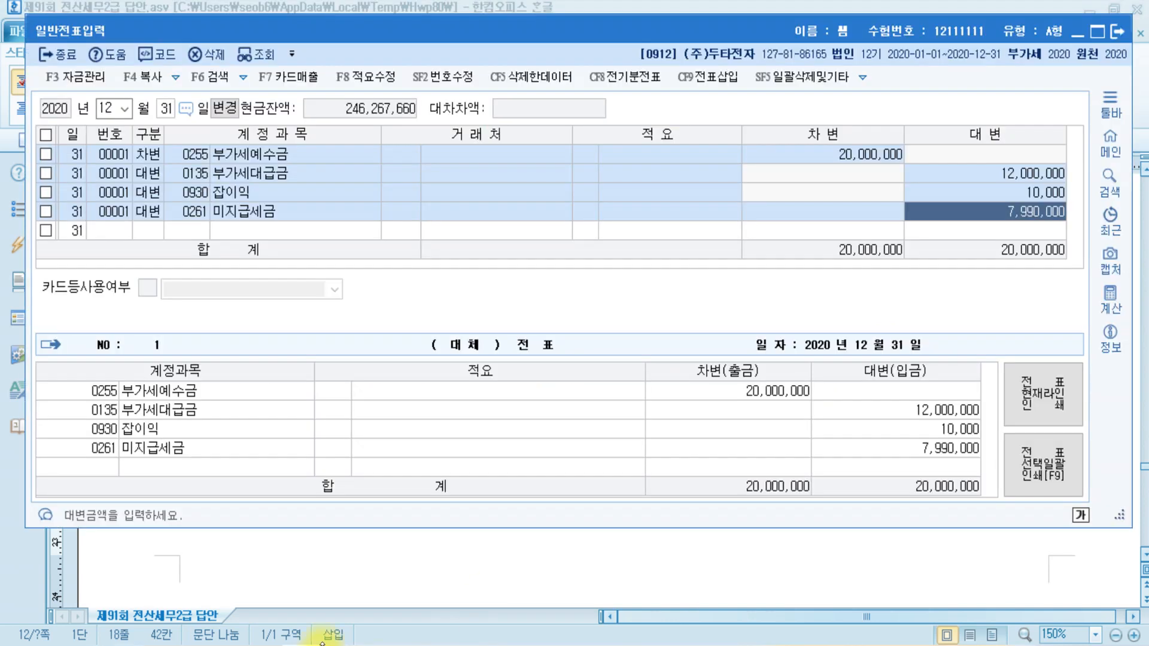
click(108, 108)
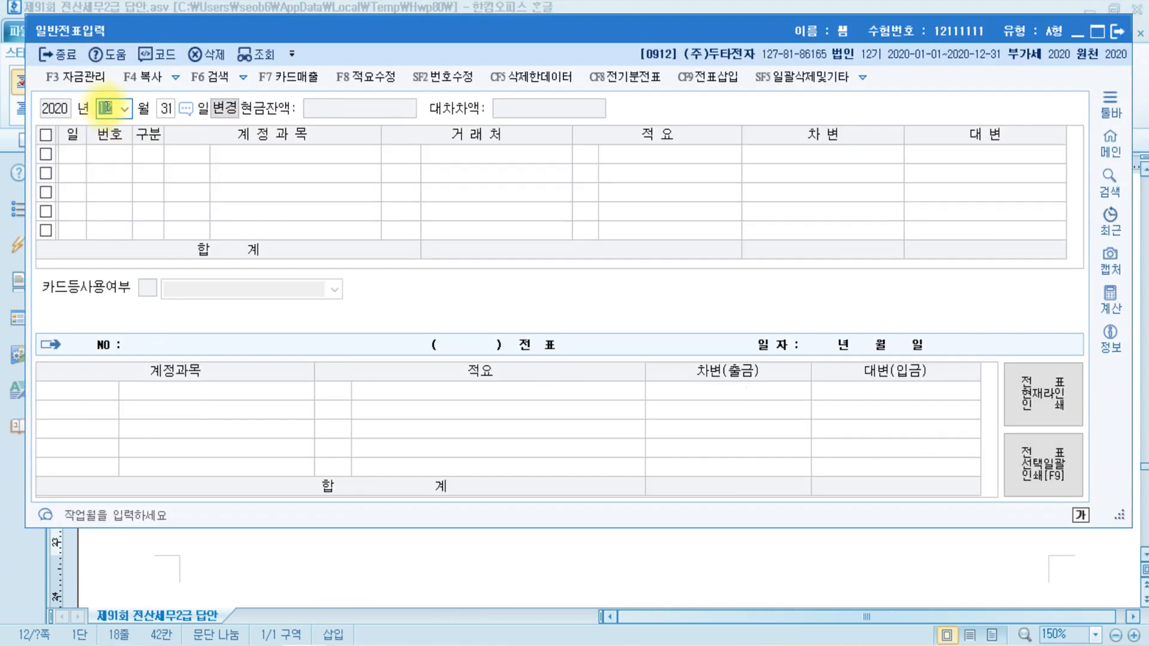
text(11)
text(1)
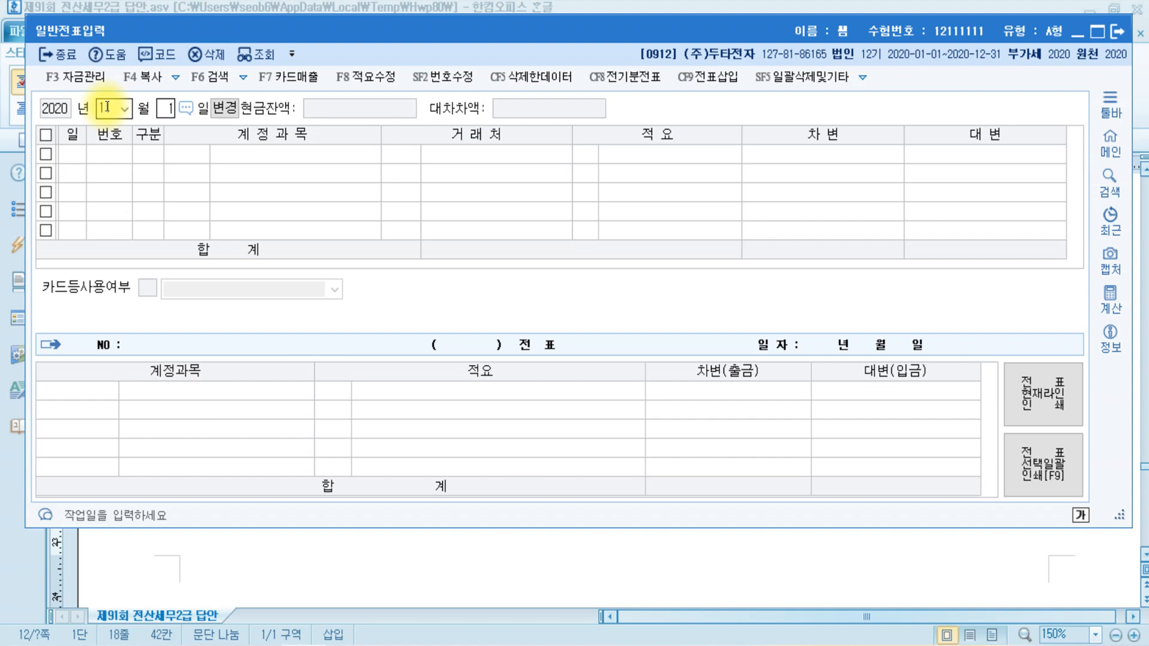
key(Return)
click(1011, 154)
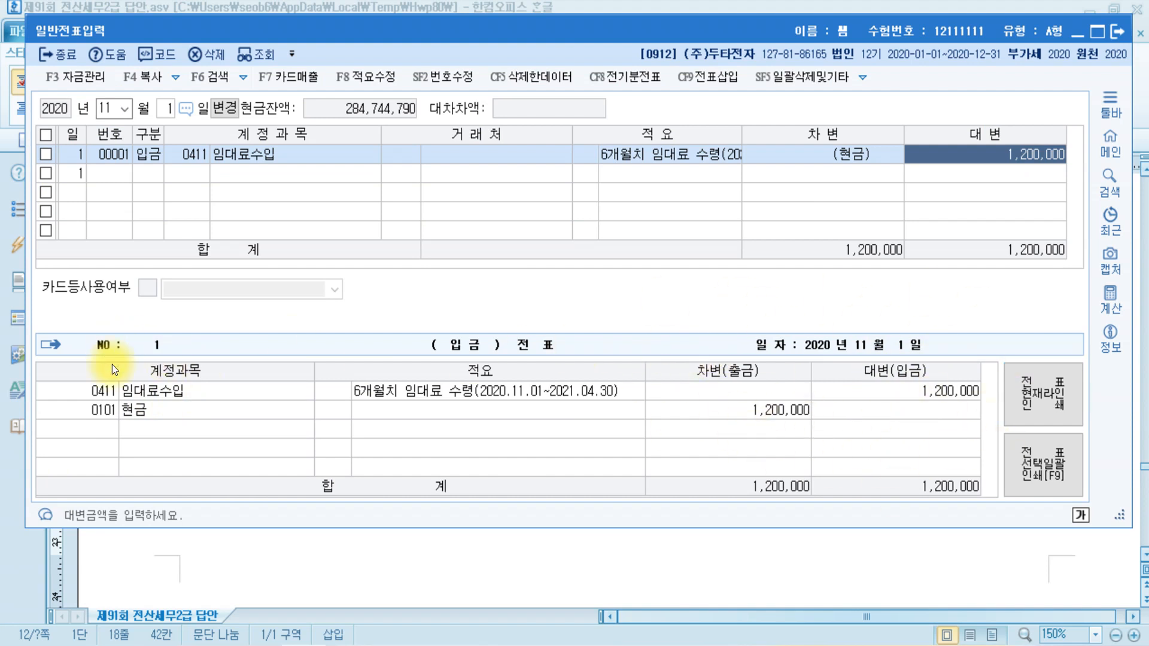
click(161, 391)
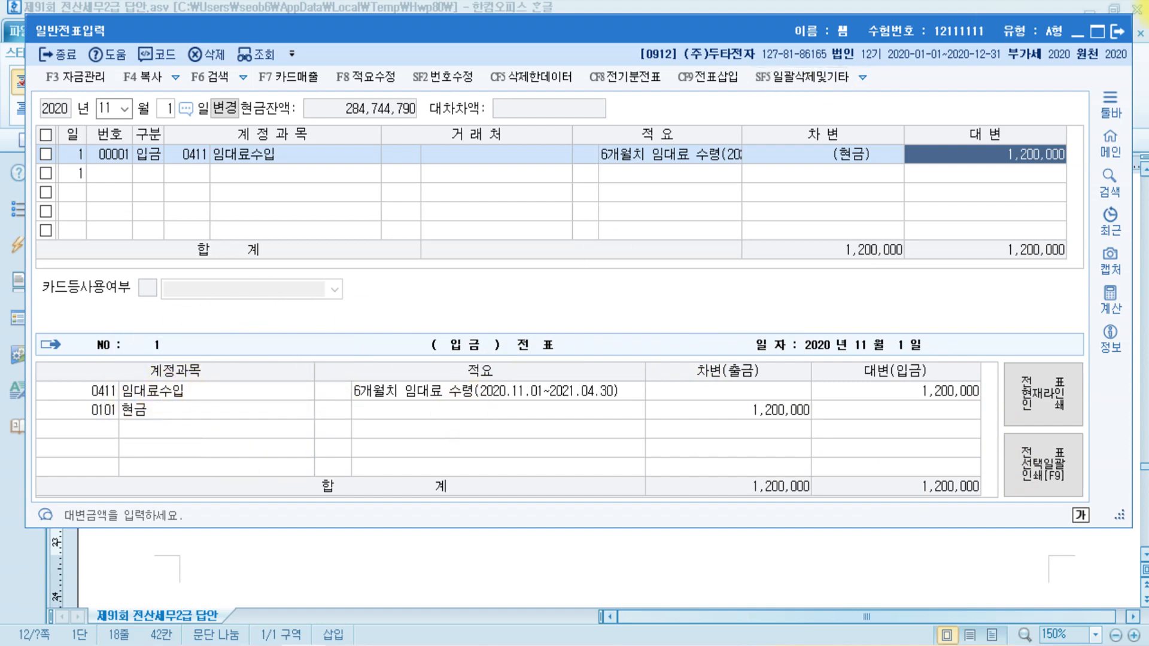
Step: Switch to the blank 그림판 drawing and bring in the 11/1 rent entry with the calculation 1,200,000 x (11/1~12/31)/6 = 400,000
click(558, 581)
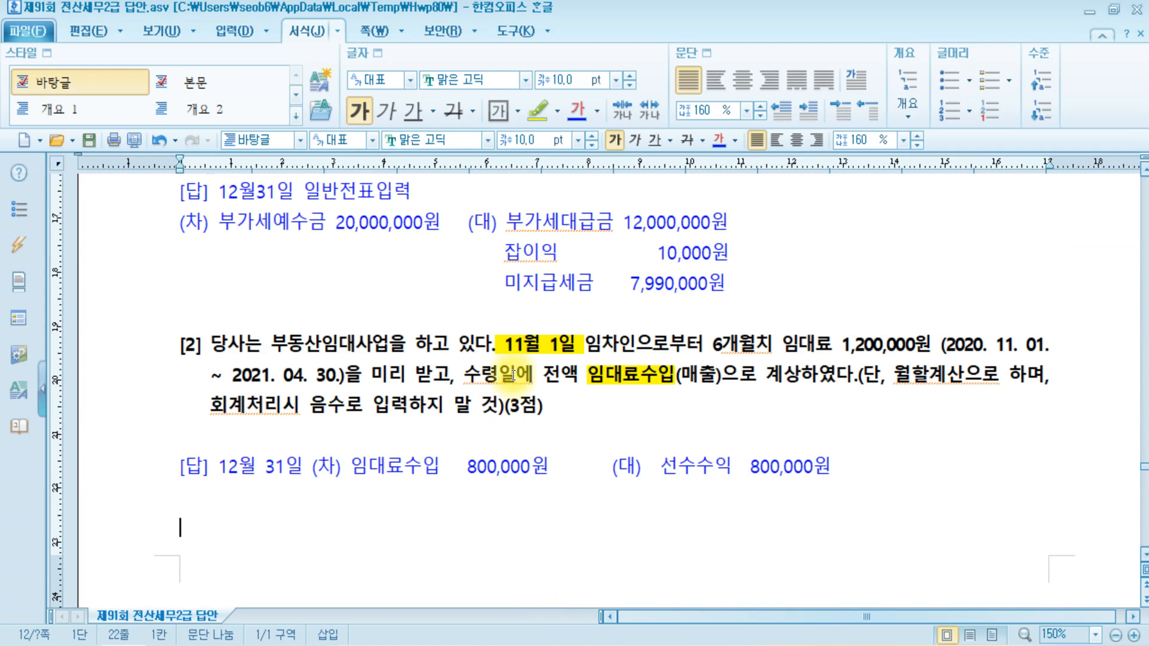
mouse_move(264, 645)
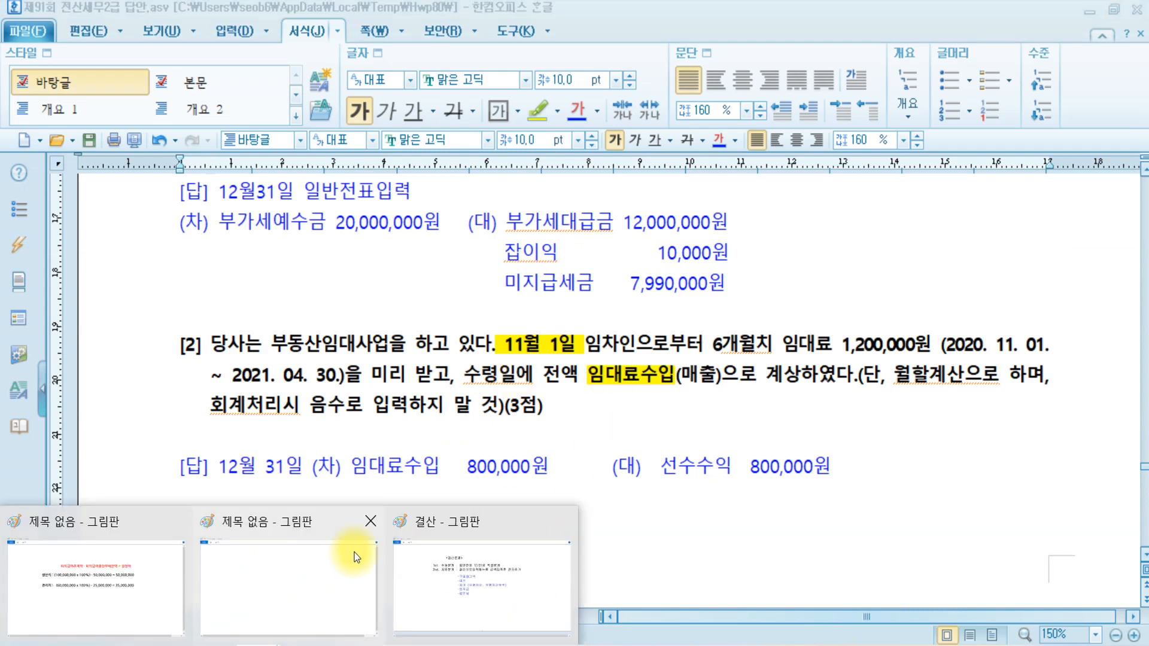
click(317, 584)
key(ctrl+v)
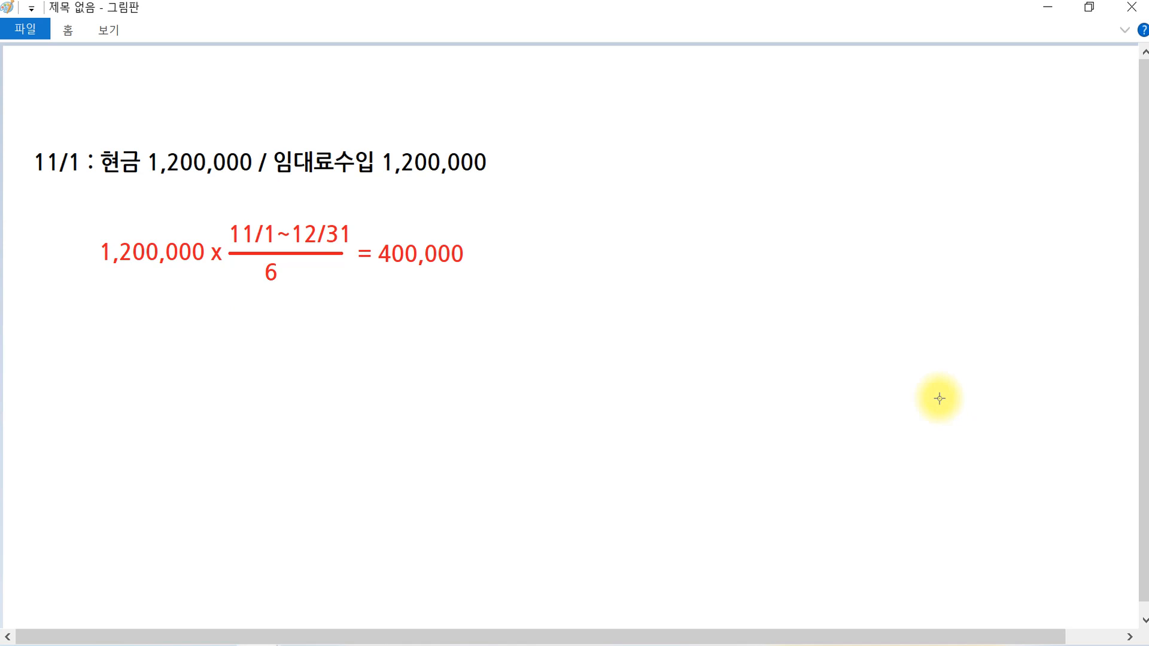
click(395, 171)
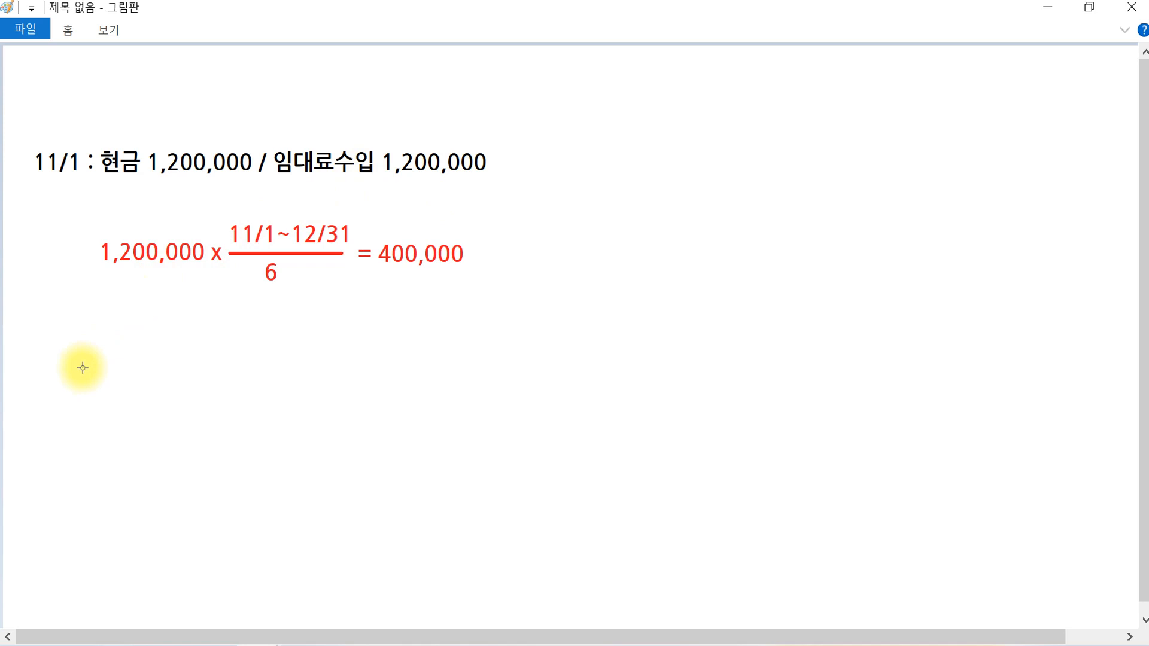
Step: Redo the note 12/31 : 임대료수입 800,000 / 선수수익 800,000 below the calculation and compare it with the 11/1 entry
key(ctrl+y)
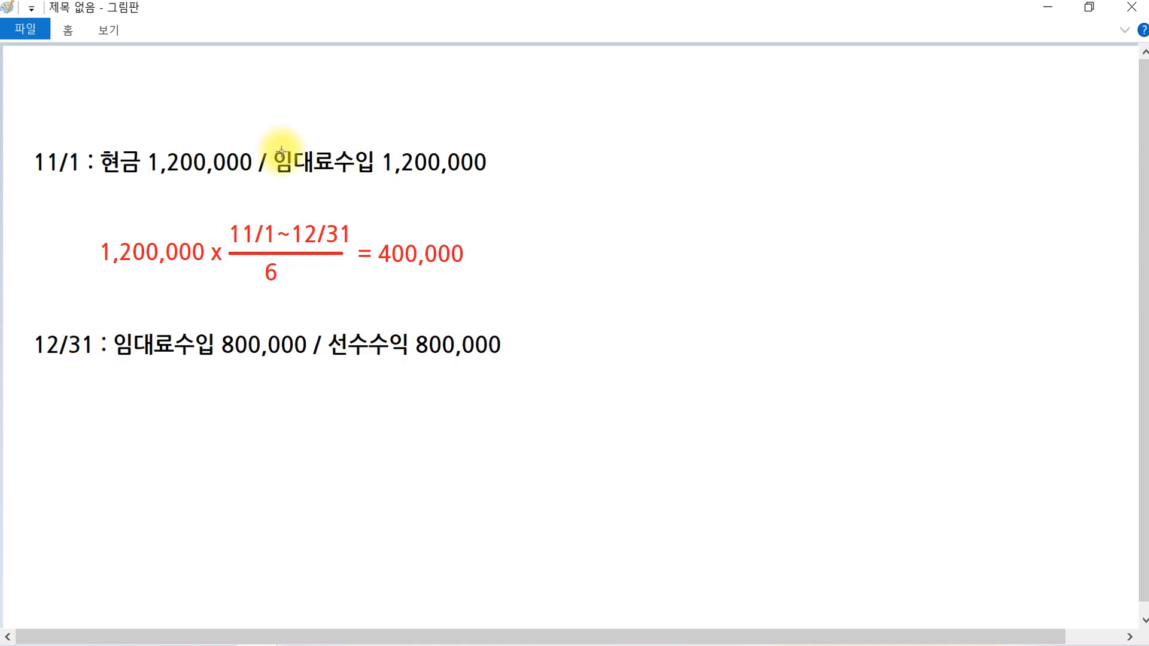
key(ctrl)
key(ctrl)
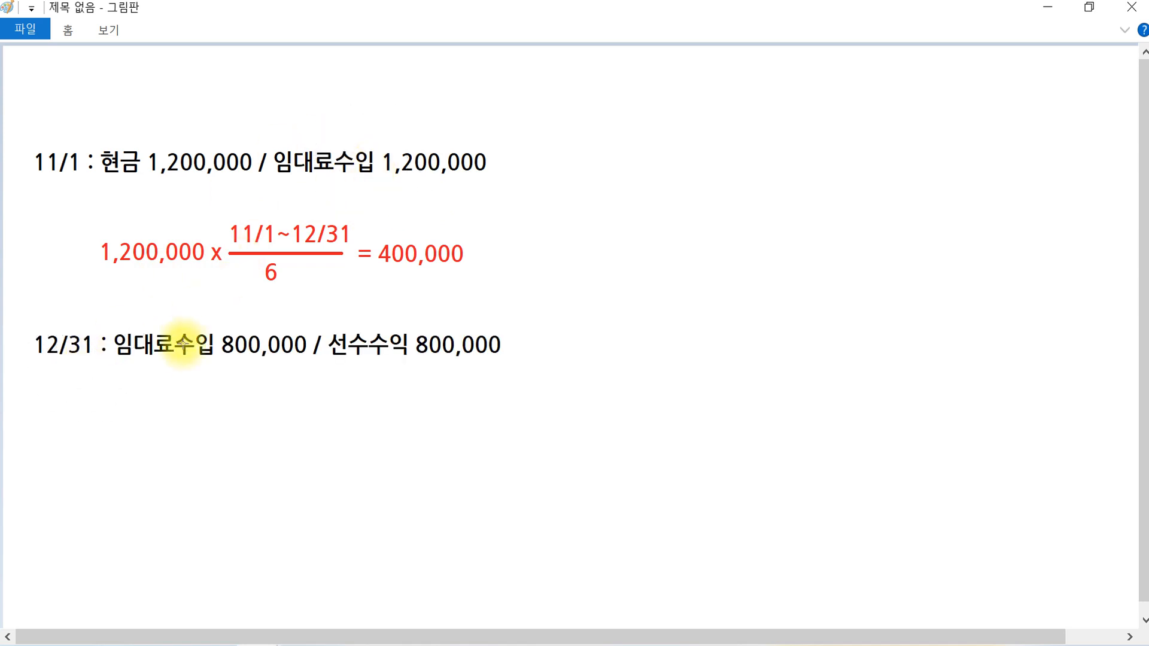
key(ctrl)
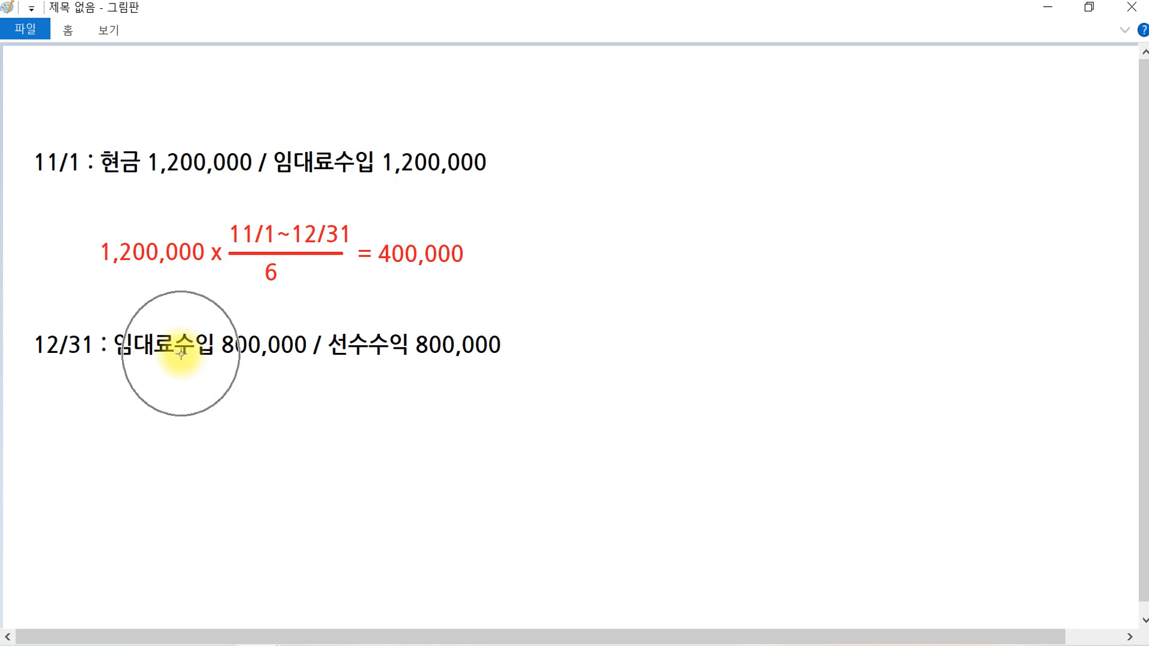
key(ctrl)
key(ctrl)
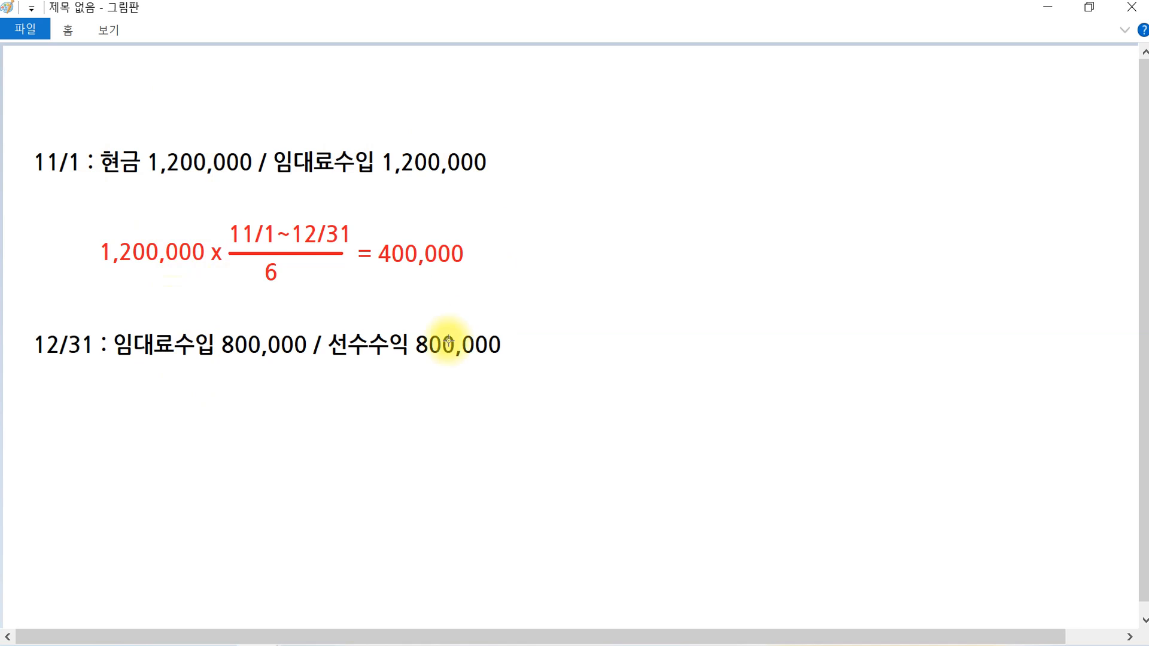
key(ctrl)
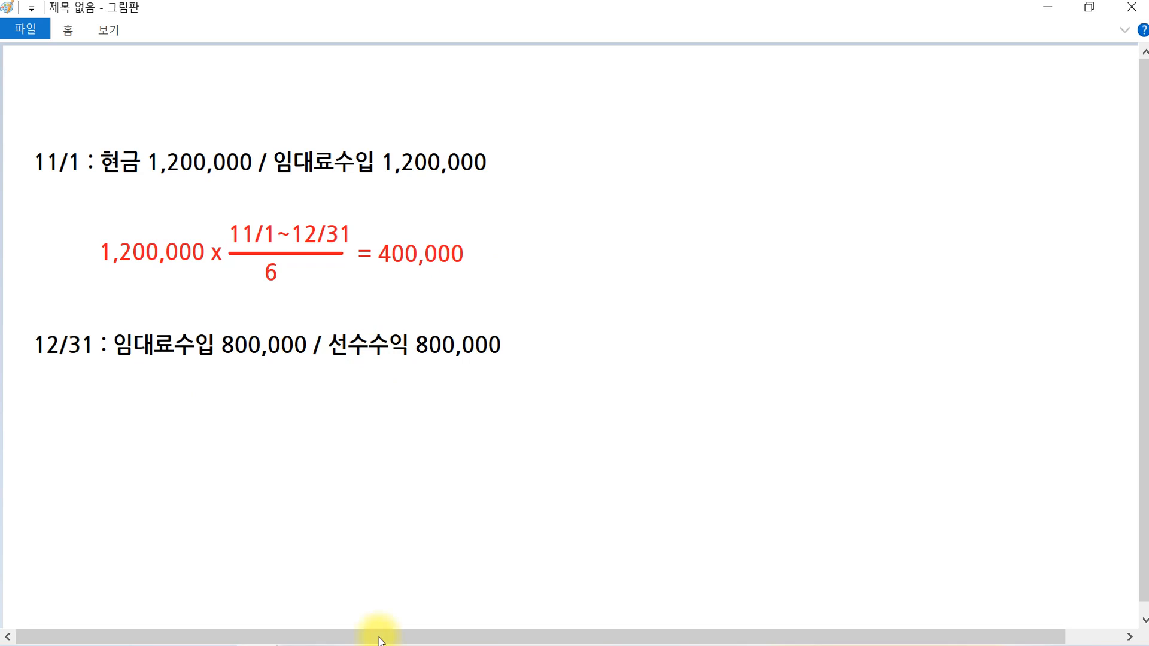
Step: Switch back to 일반전표입력 in KcLep and load the vouchers for December 31, 2020
click(303, 644)
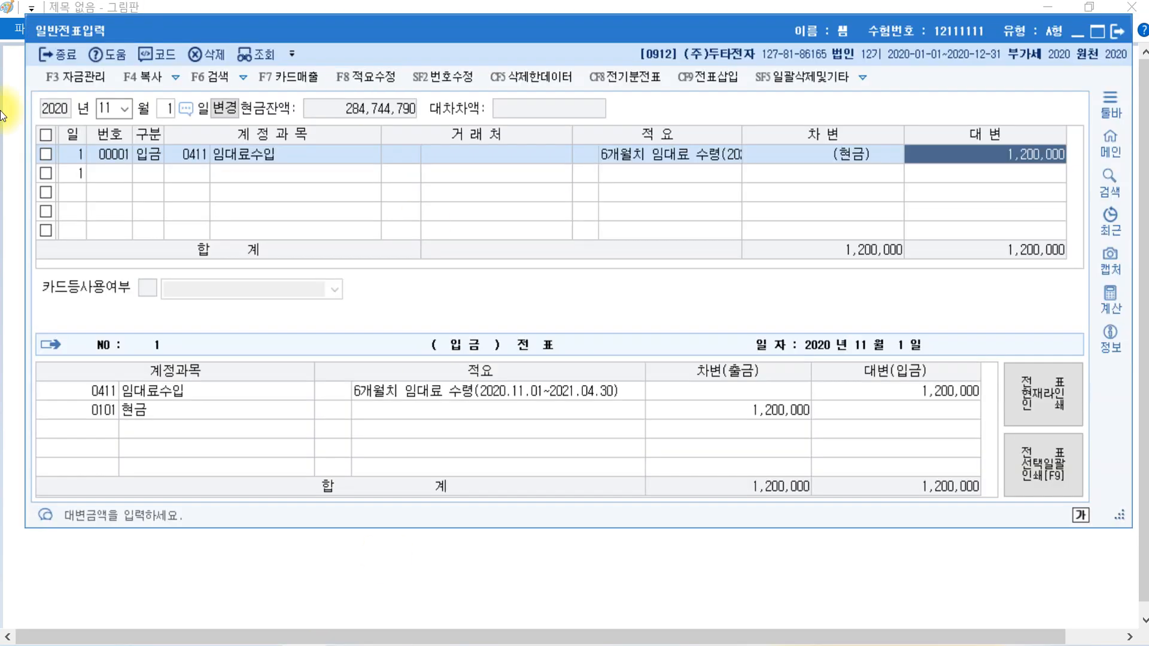
key(Escape)
key(Escape)
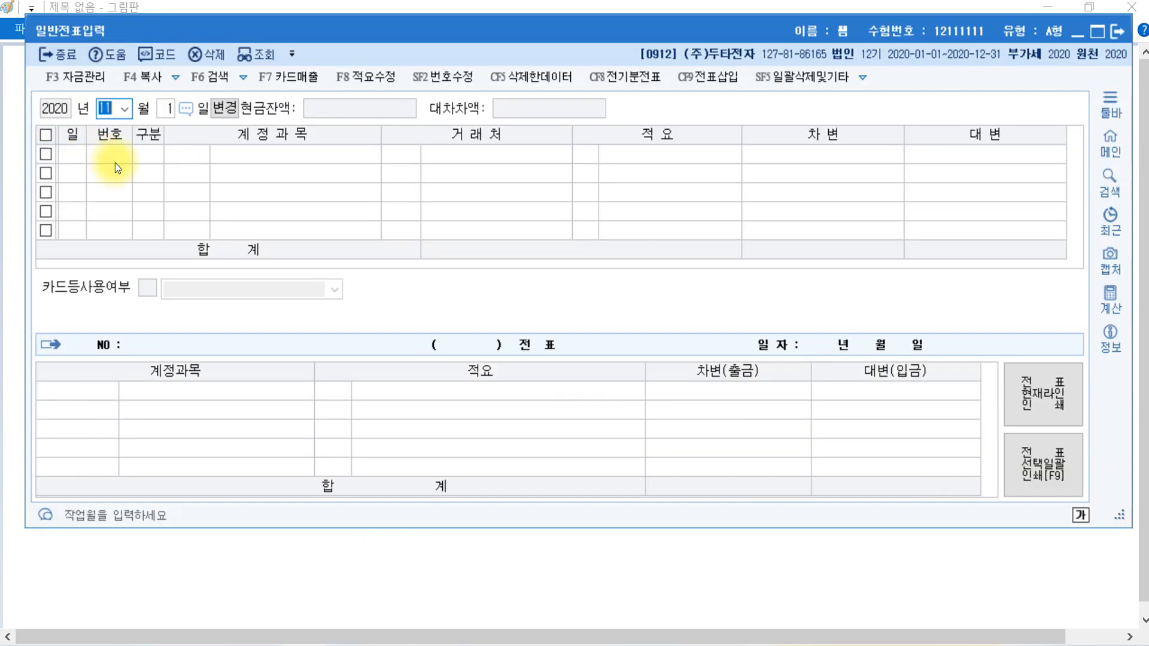
text(1231)
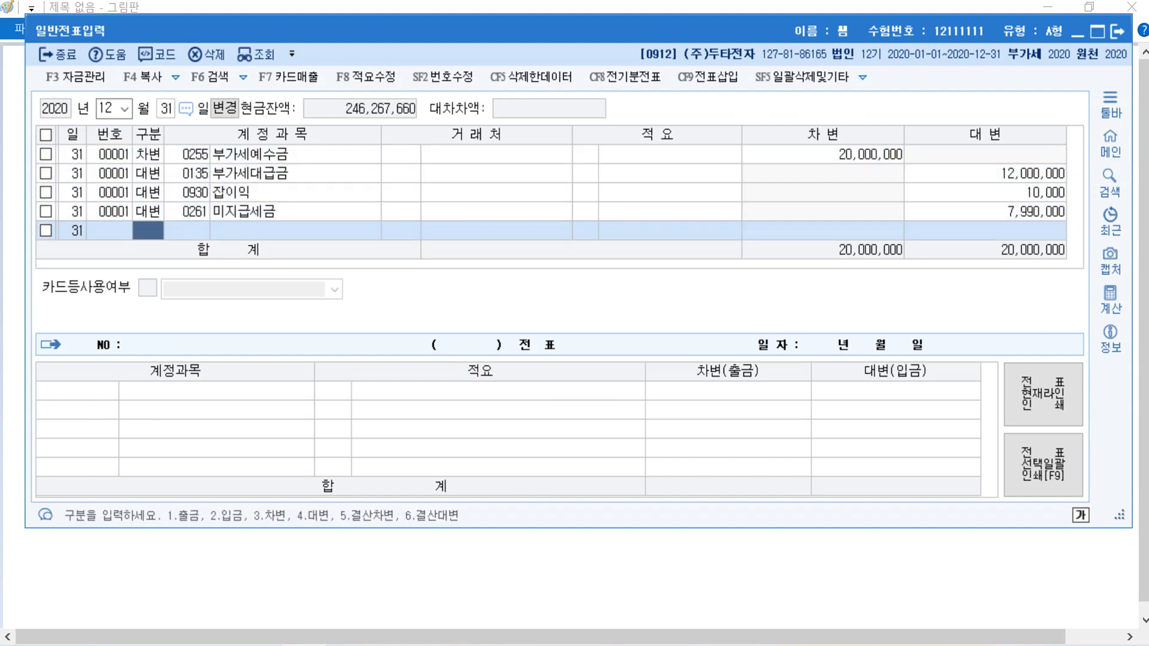
Step: Add a debit line on December 31 for account 0411 임대료수입 with 800,000
text(3)
text(임대)
key(BackSpace)
key(BackSpace)
text(대)
key(Return)
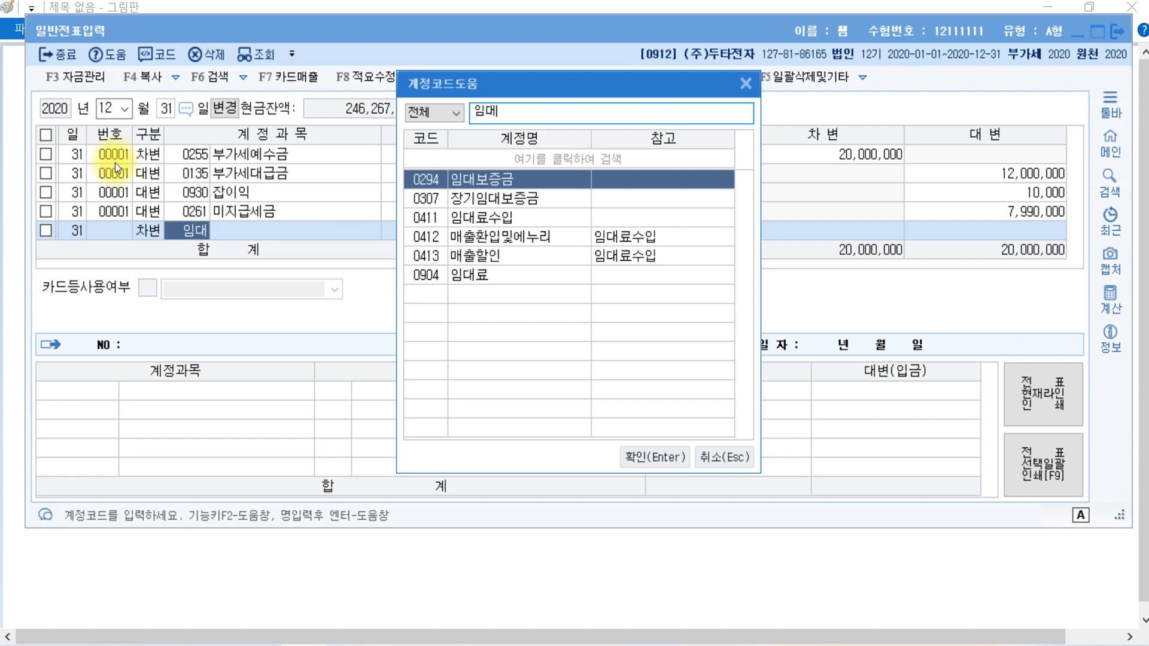
key(Down)
key(Down)
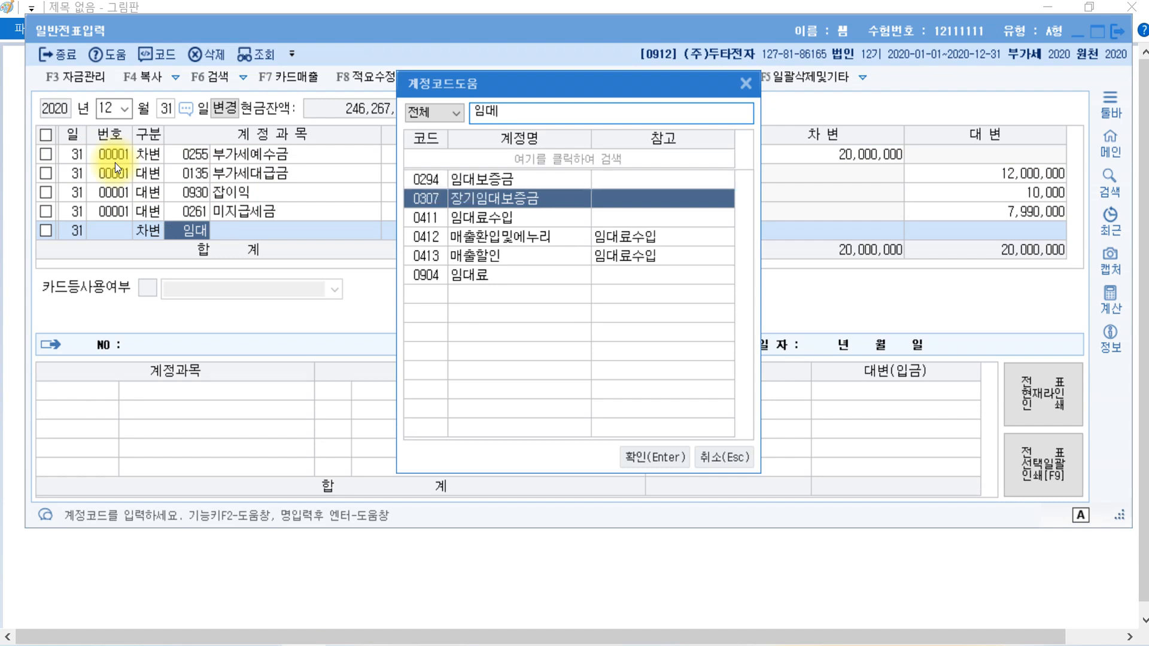
key(Return)
key(Return)
key(Return)
key(Return)
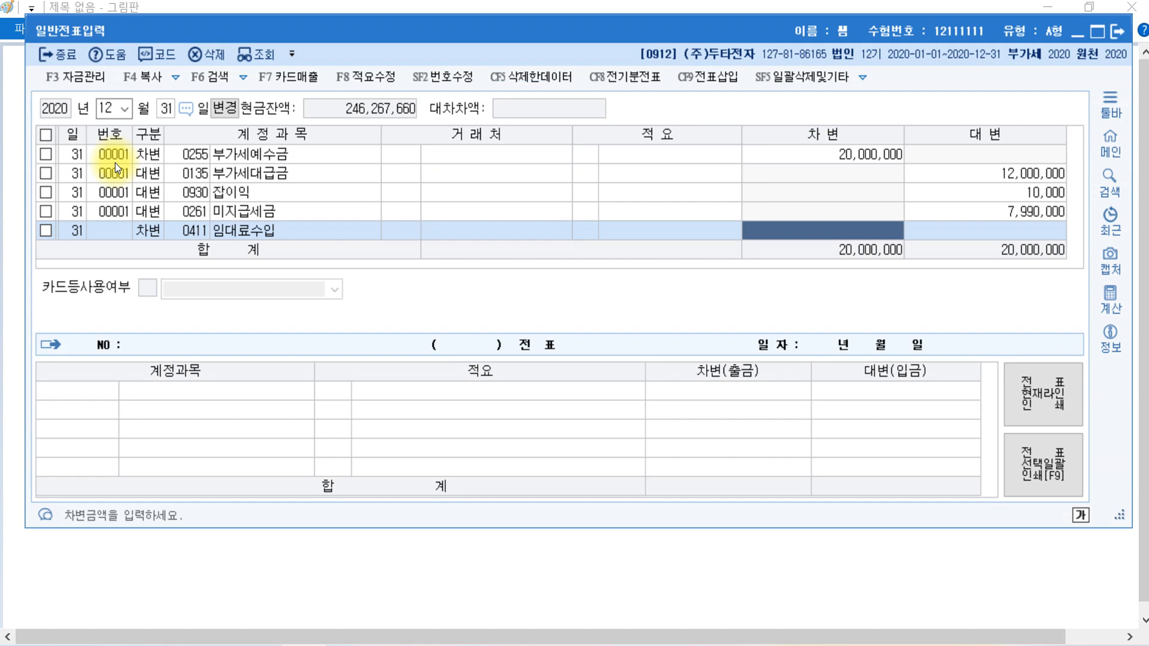
text(8000000)
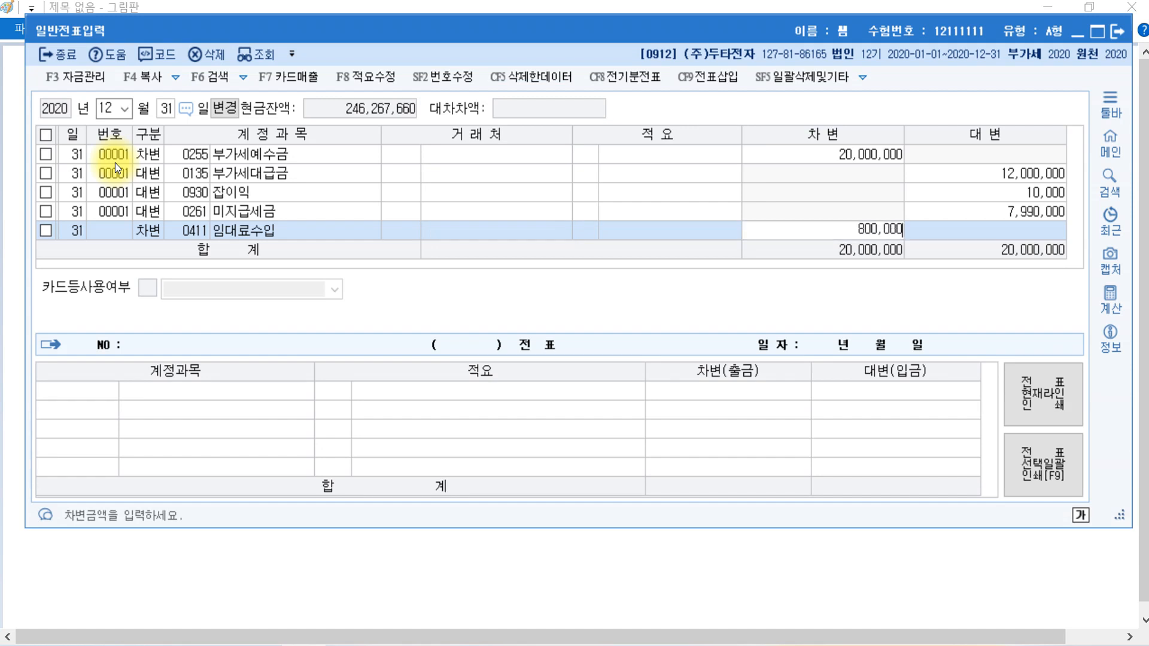
key(Return)
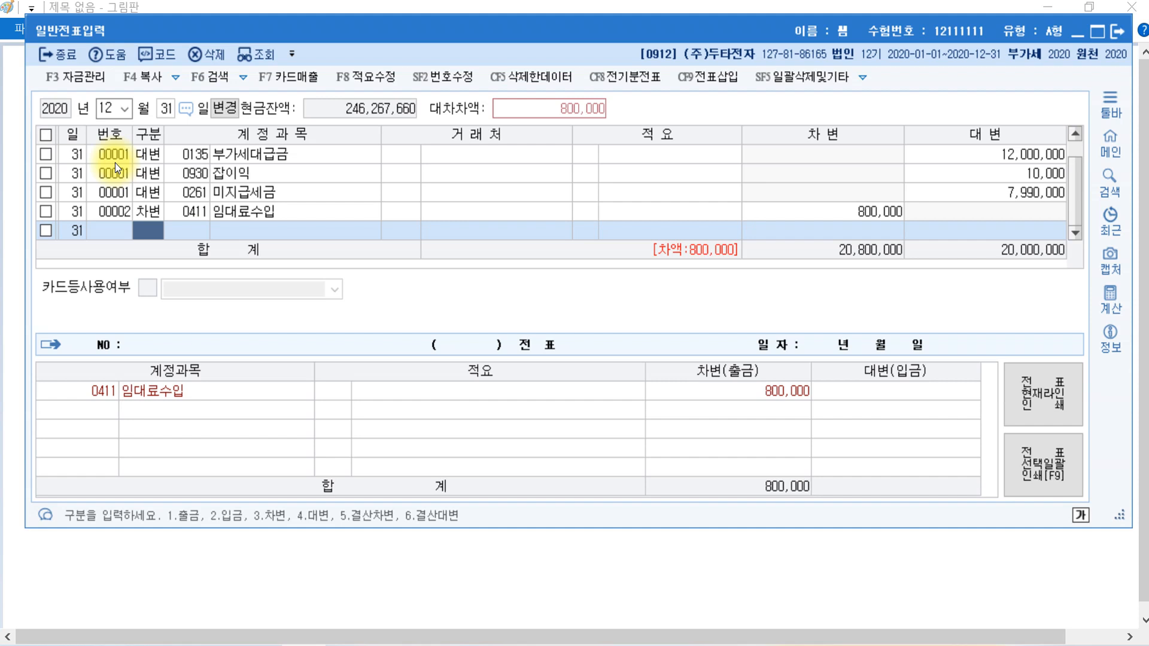
Step: Add the matching credit line for account 0263 선수수익 with 800,000
text(4선수)
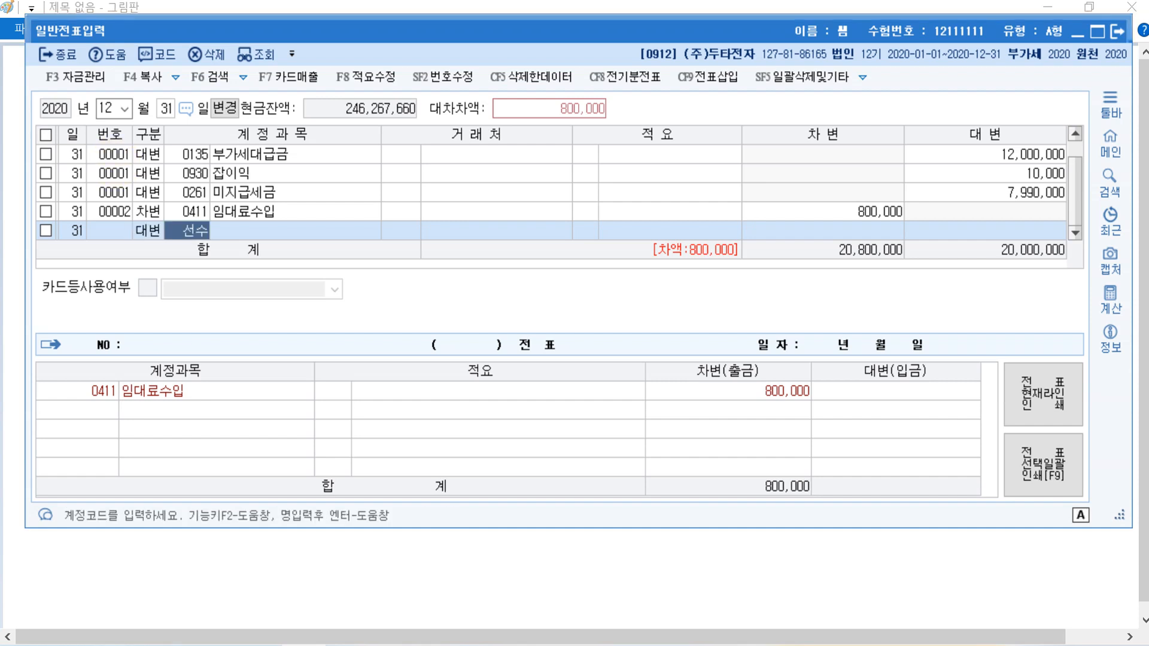
key(Return)
key(Down)
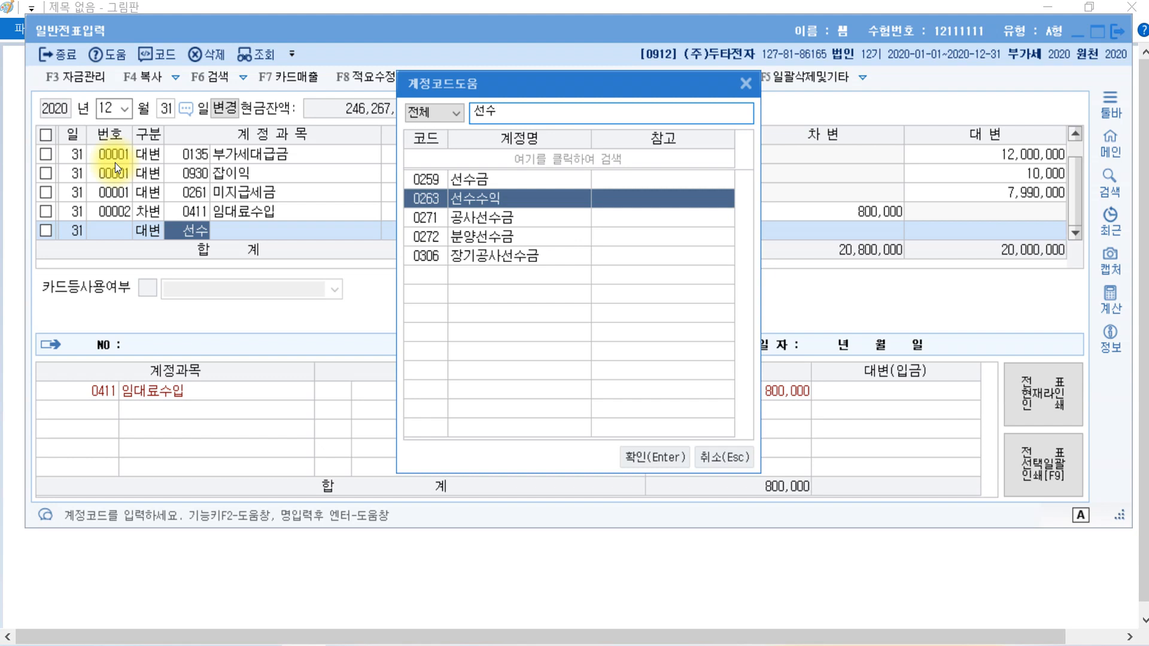
key(Return)
key(Return)
key(Return)
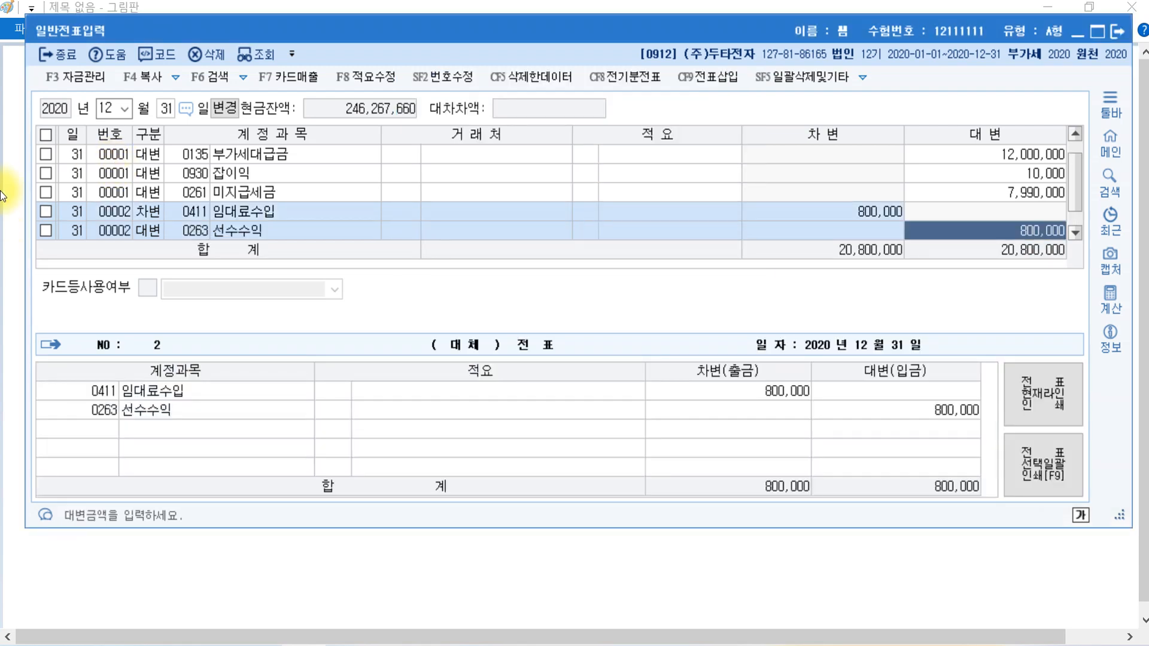
Step: Return to the 그림판 notes and redo the green vertical divider and the alternative entry 11/1 : 현금 1,200,000 / 선수수익 1,200,000
click(672, 571)
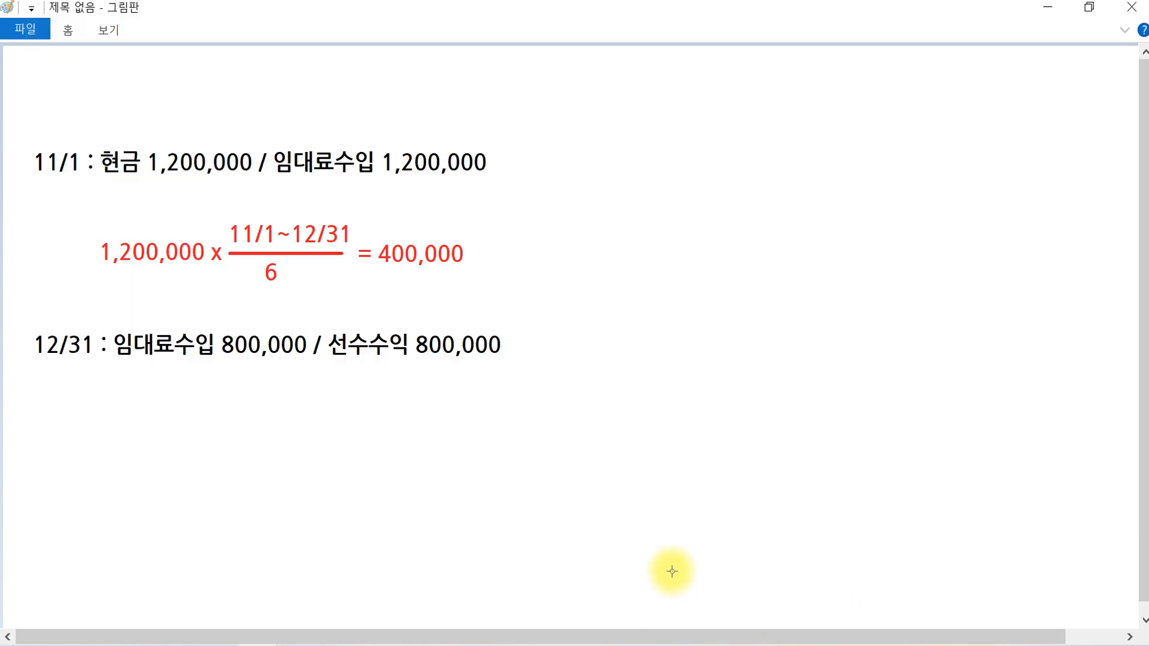
key(ctrl+y)
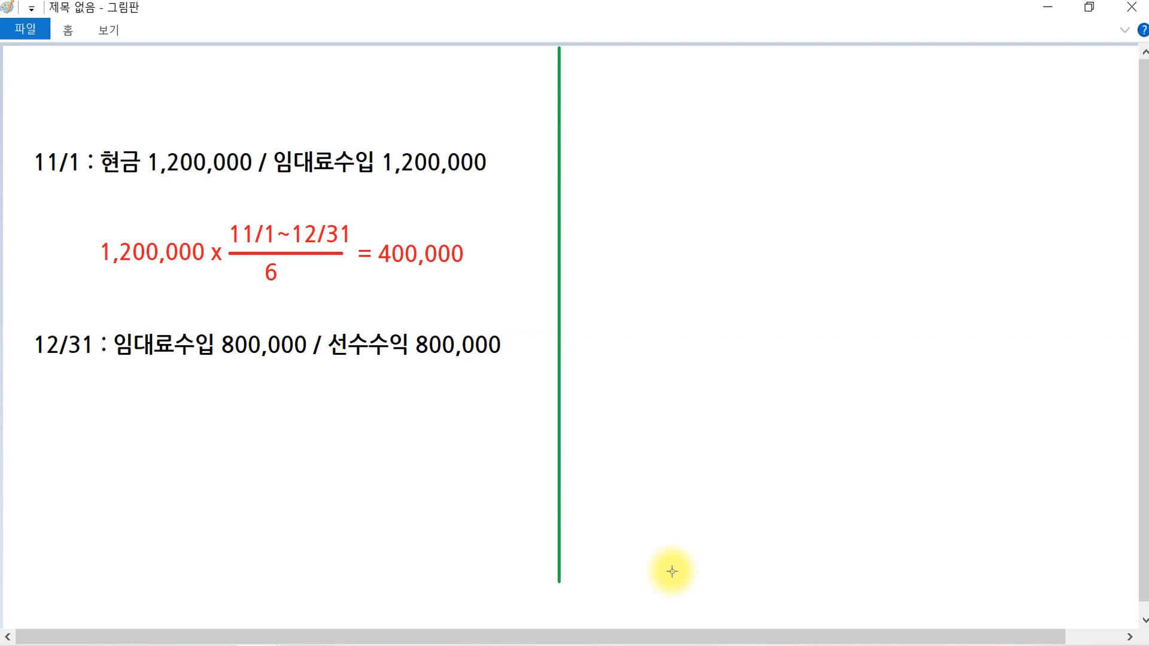
key(ctrl+y)
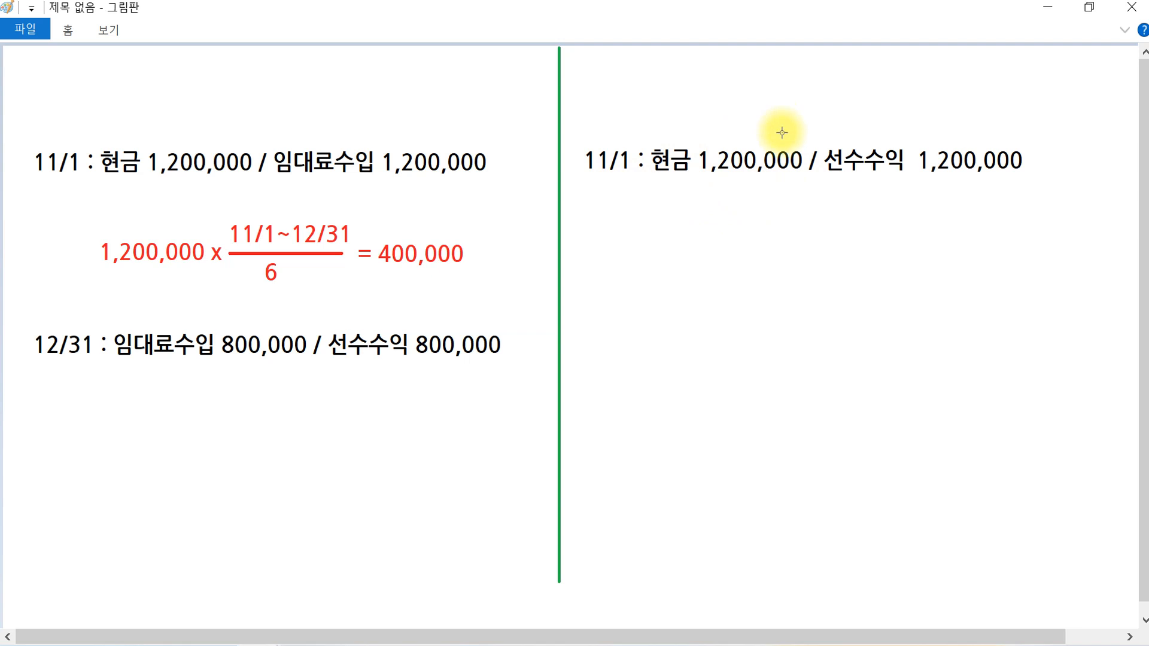
key(ctrl)
key(ctrl)
key(ctrl)
key(ctrl)
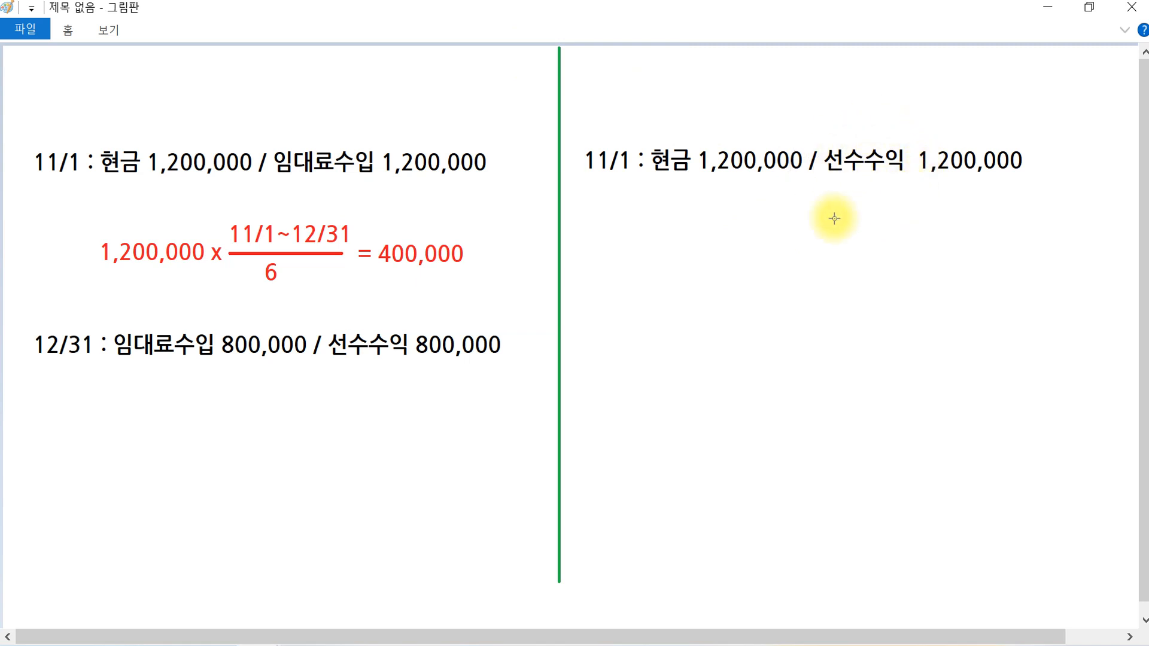
key(ctrl)
key(ctrl)
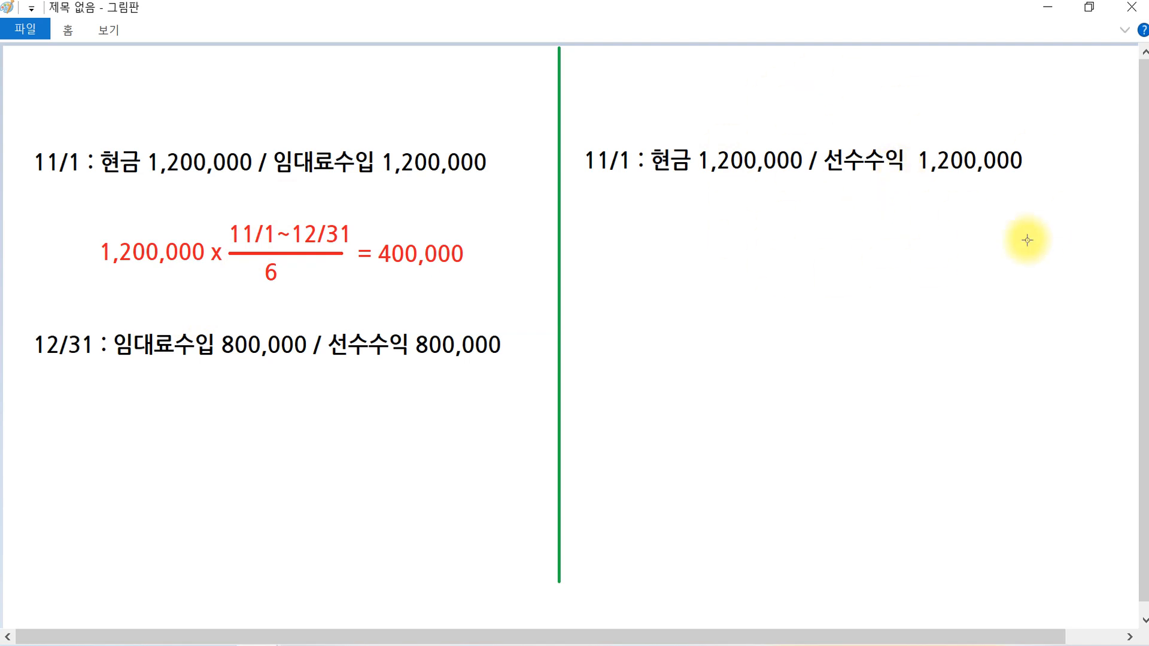
Step: Redo the alternative closing entry 12/31 : 선수수익 400,000 / 임대료수입 400,000 beneath the alternative 11/1 entry
key(ctrl+y)
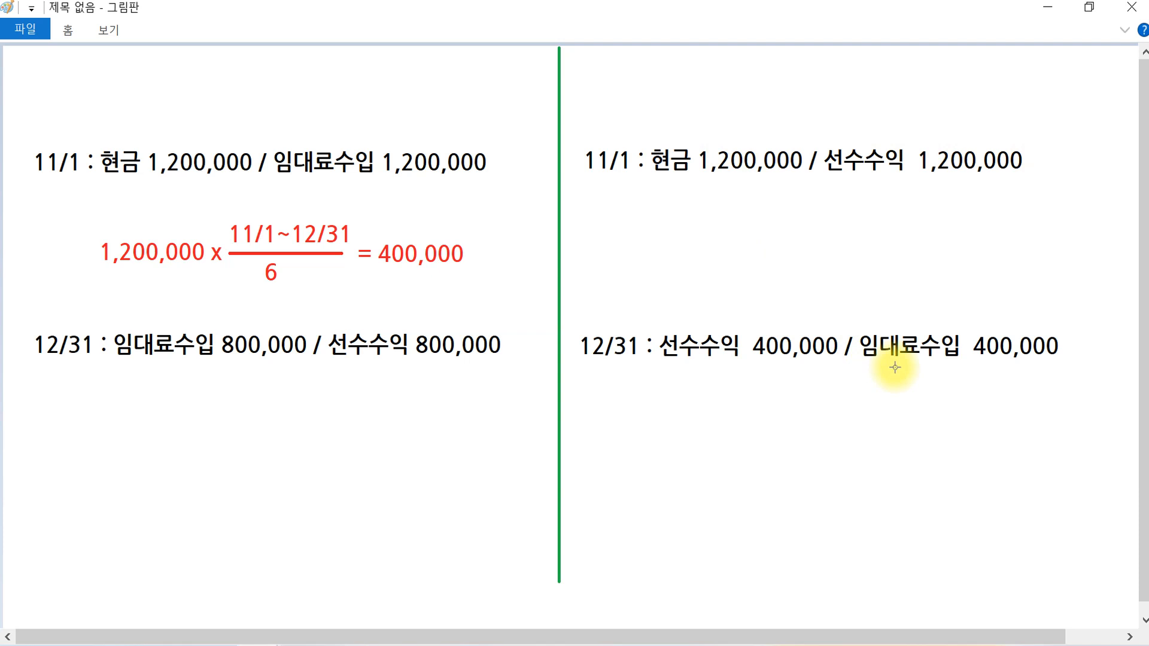
click(894, 367)
click(410, 260)
click(966, 363)
click(882, 171)
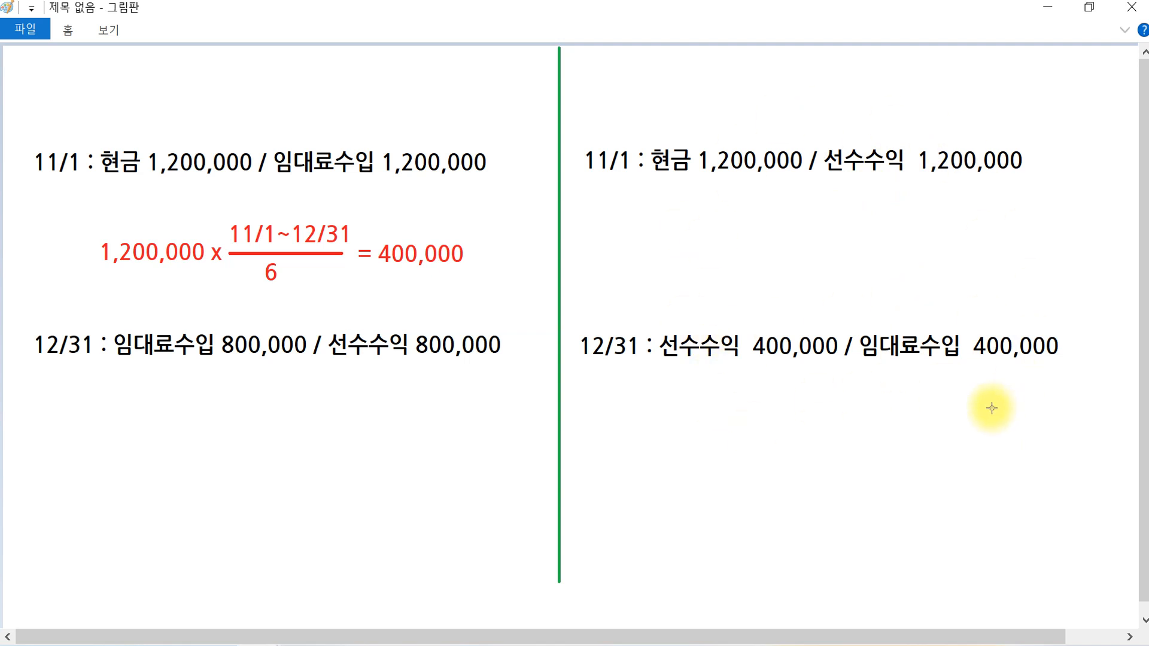
Step: Set up the Pencil tool with the third line thickness and green as the drawing colour
click(1124, 30)
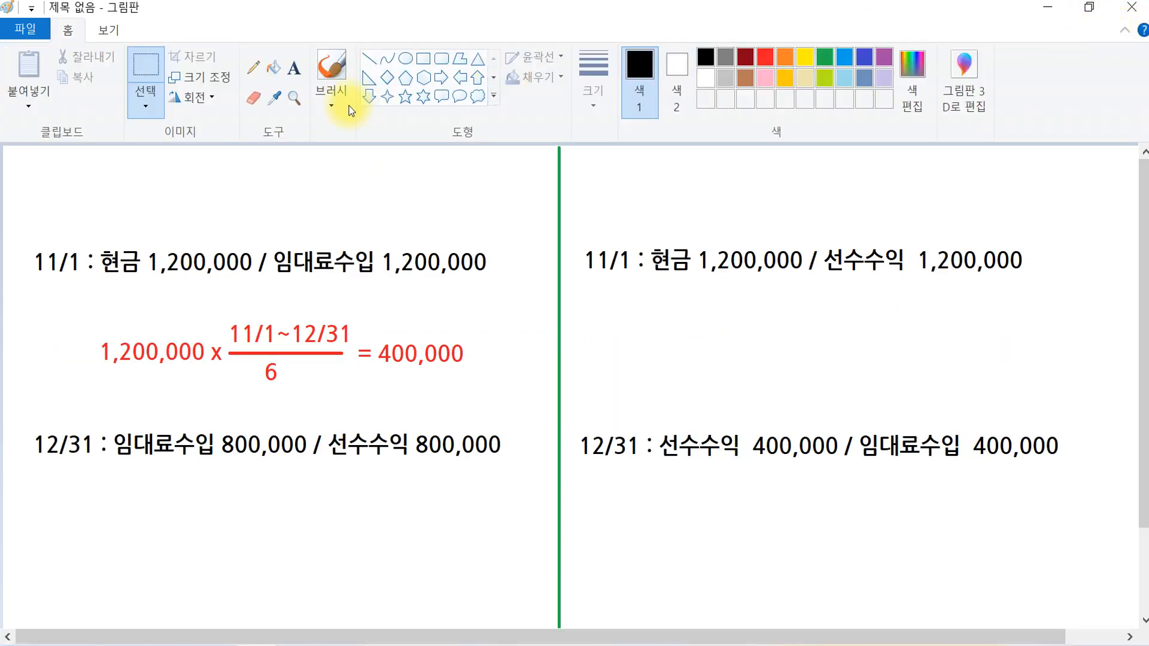
click(253, 66)
click(593, 96)
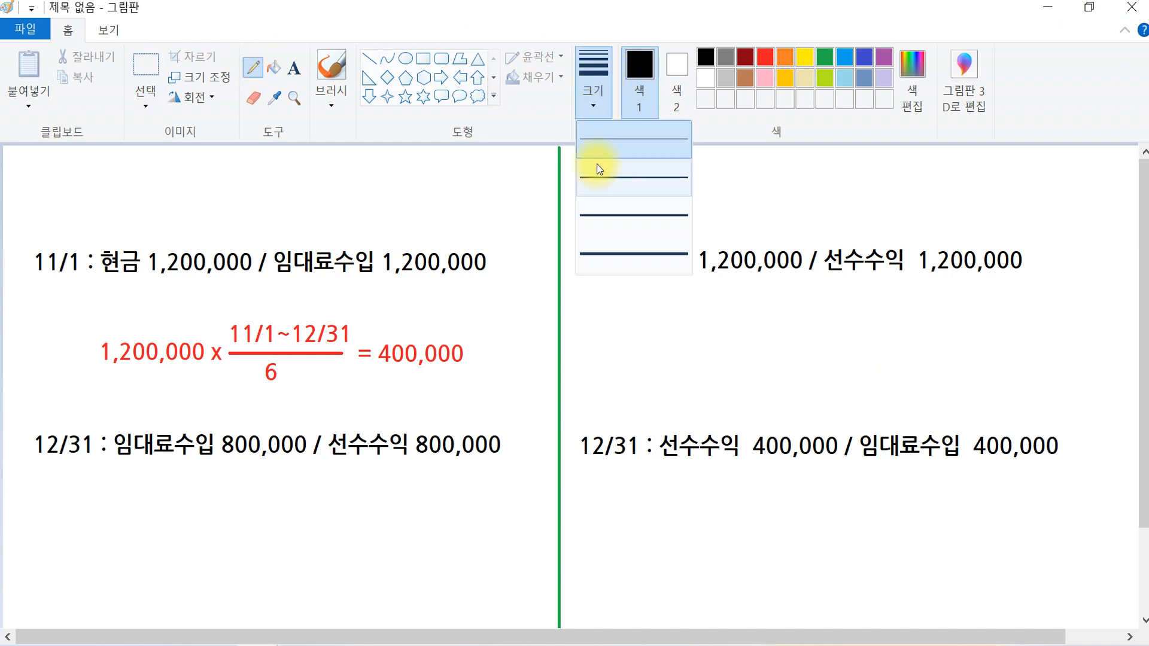
click(616, 227)
click(826, 58)
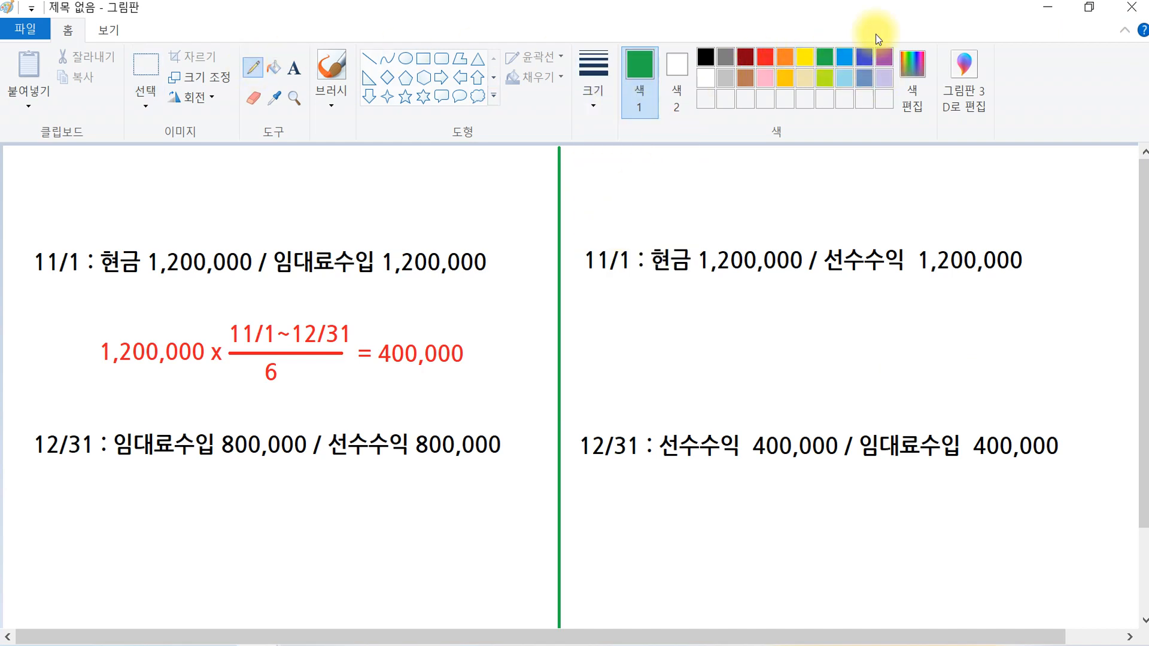
click(1123, 31)
Step: Circle 임대료수입 1,200,000 and 임대료수입 400,000, connect the matching accounts between 11/1 and 12/31 in both halves, and underline 선수수익 800,000
mouse_move(387, 201)
mouse_down()
mouse_move(397, 82)
mouse_move(390, 194)
mouse_up()
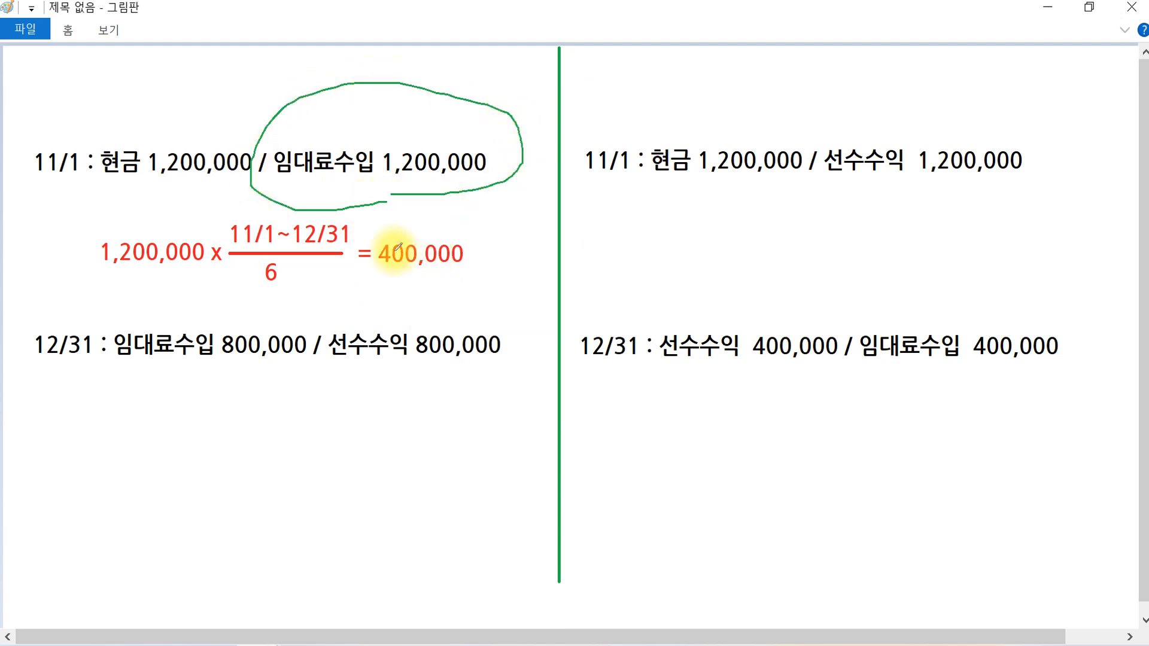
drag(325, 213, 177, 315)
drag(329, 391, 515, 366)
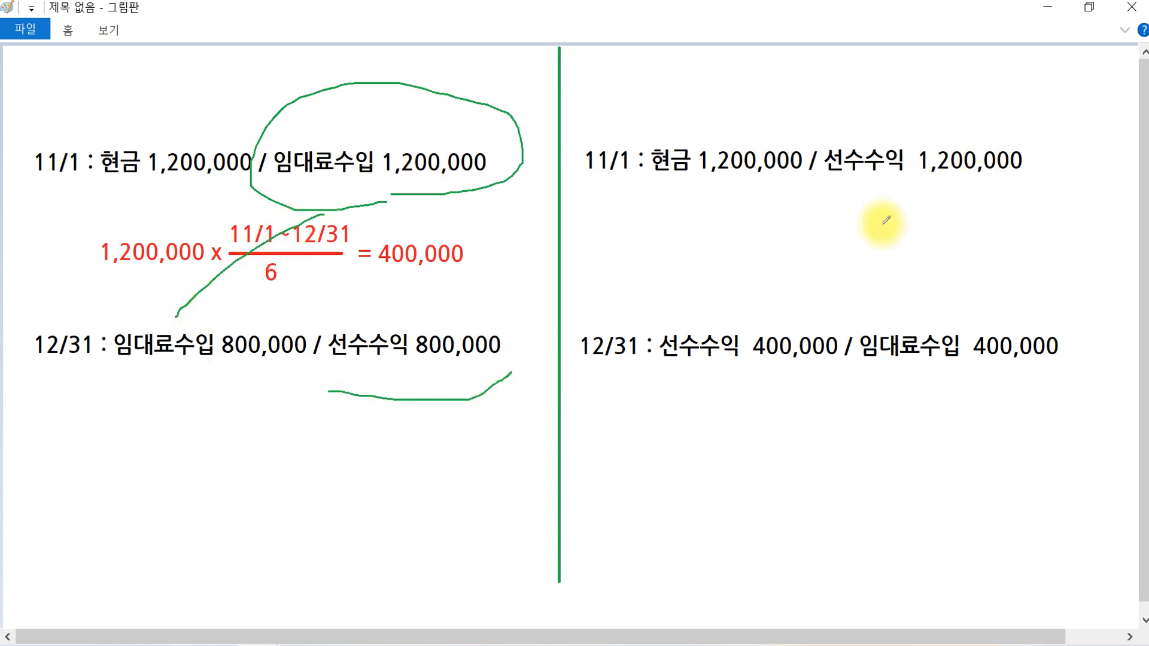
mouse_move(1049, 365)
mouse_down()
mouse_move(1030, 382)
mouse_move(1051, 300)
mouse_move(1005, 412)
mouse_up()
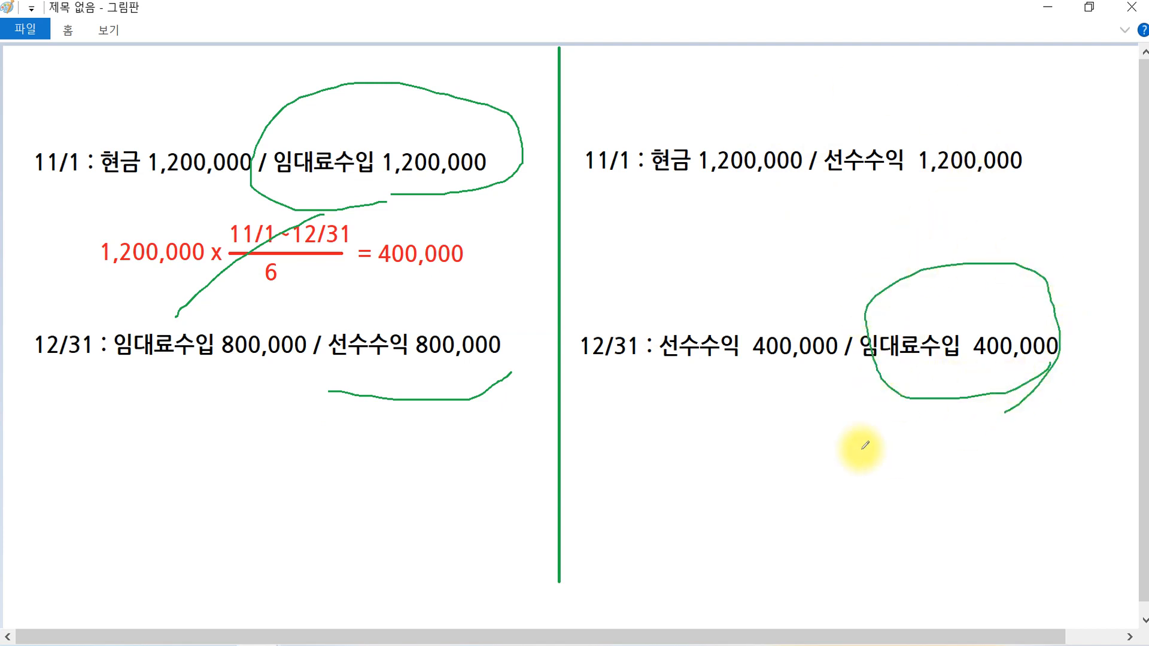
mouse_move(850, 162)
mouse_down()
mouse_move(701, 281)
mouse_move(673, 324)
mouse_up()
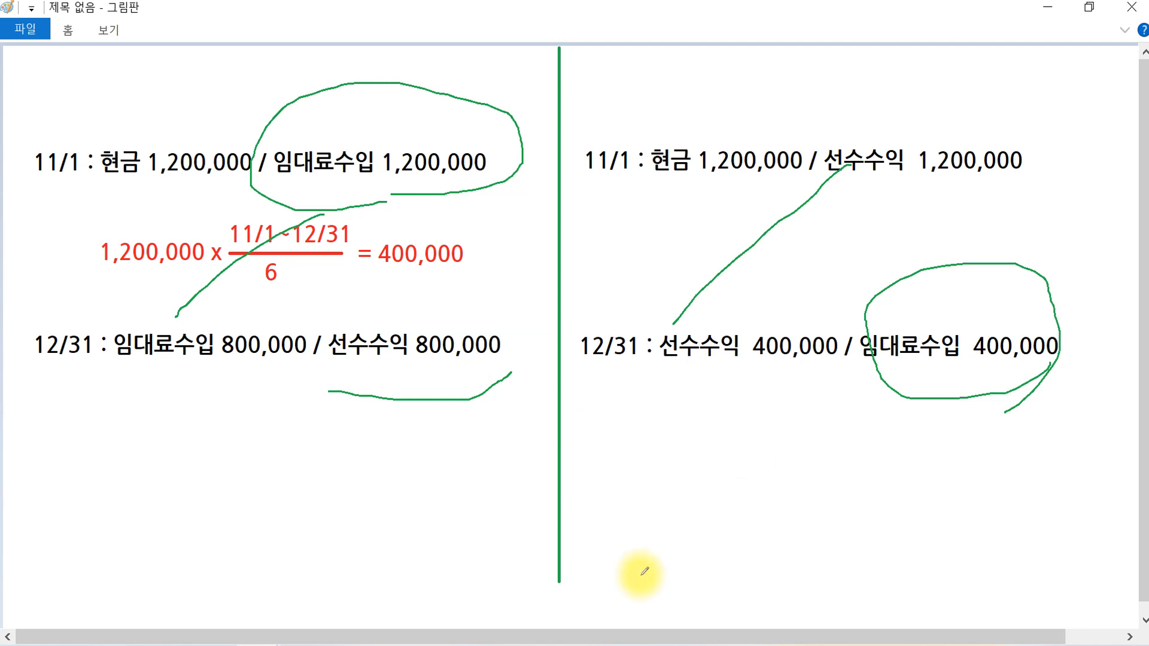
Step: Return to the exam document in 한글 and go to question [3] about the premium bond interest expense
click(120, 645)
scroll(522, 448, down, 6)
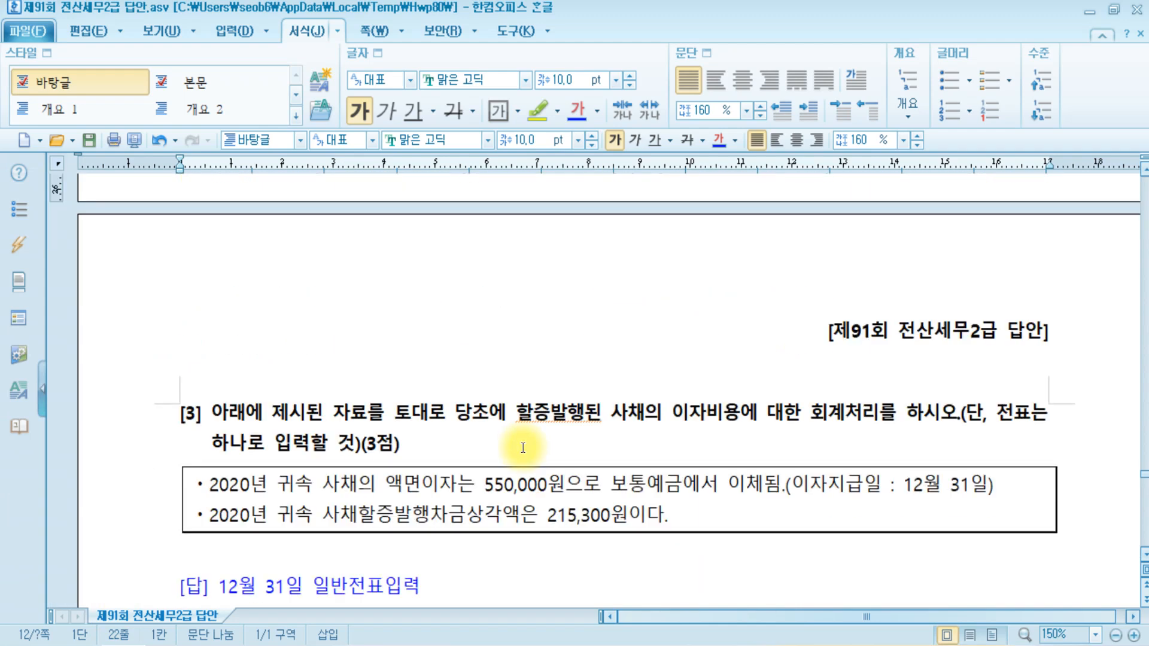
Step: Examine question [3] on the premium bond's interest expense, its face interest and premium amortization data, and the 12월 31일 answer entry
click(271, 224)
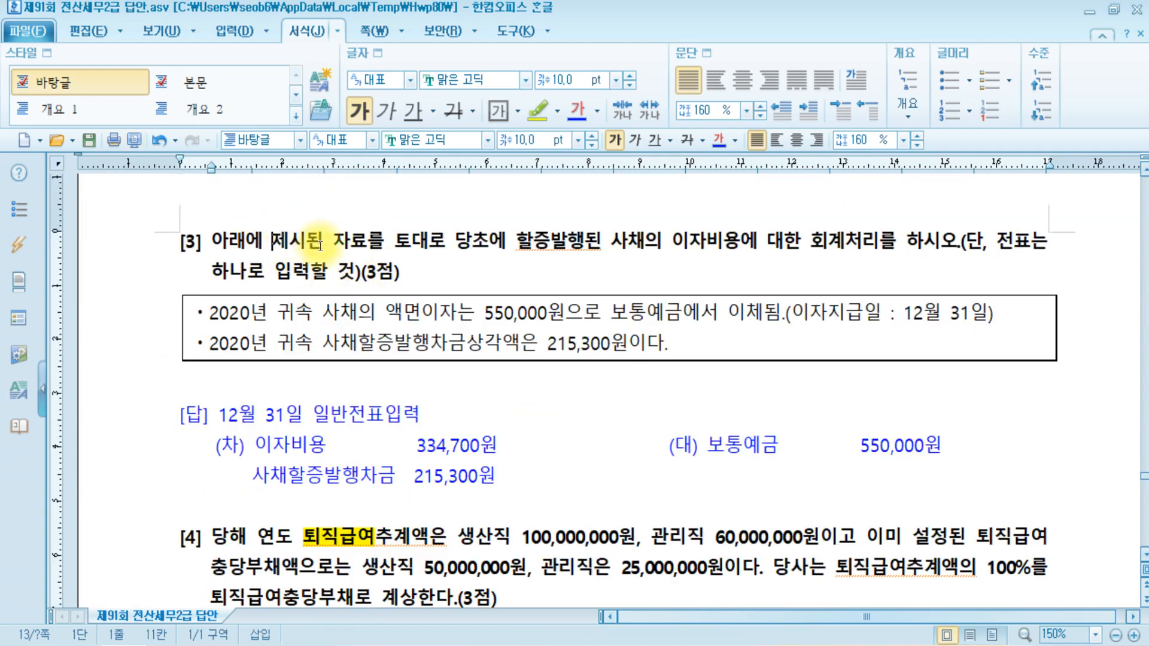
click(566, 241)
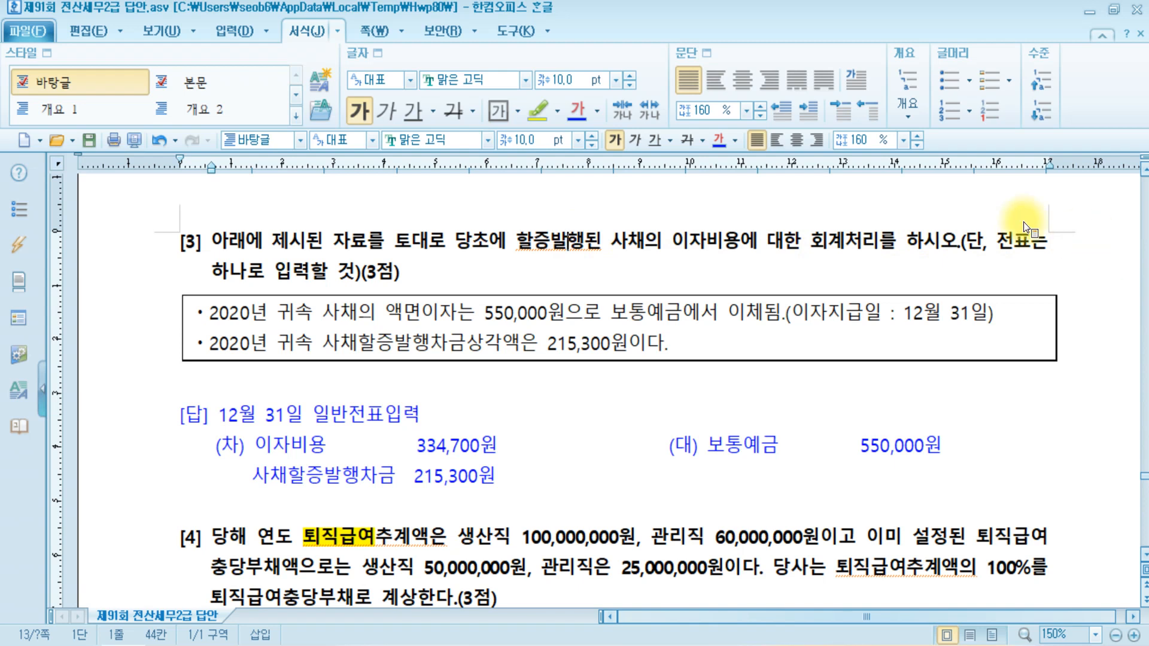
click(304, 277)
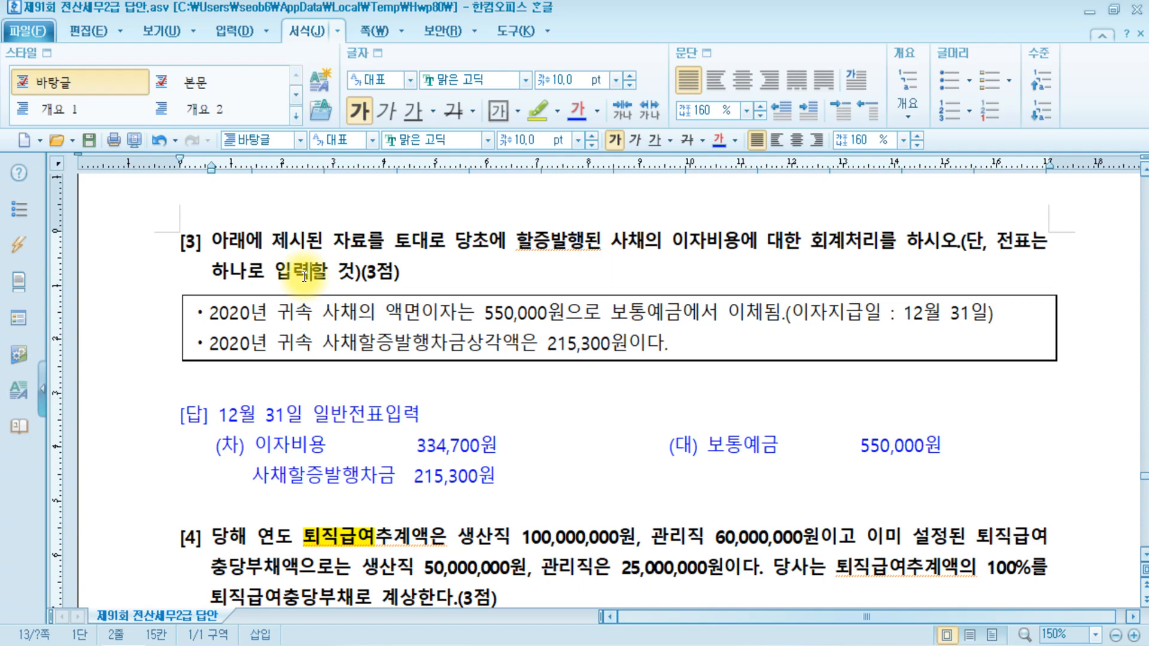
click(209, 321)
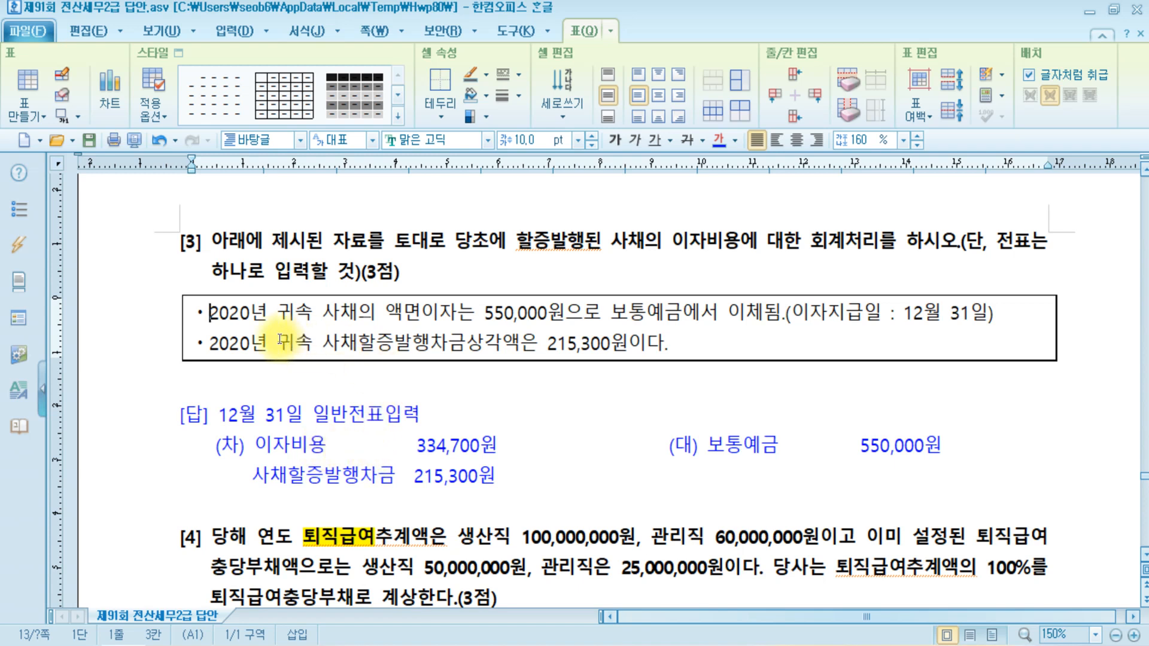
click(477, 347)
click(437, 345)
click(297, 445)
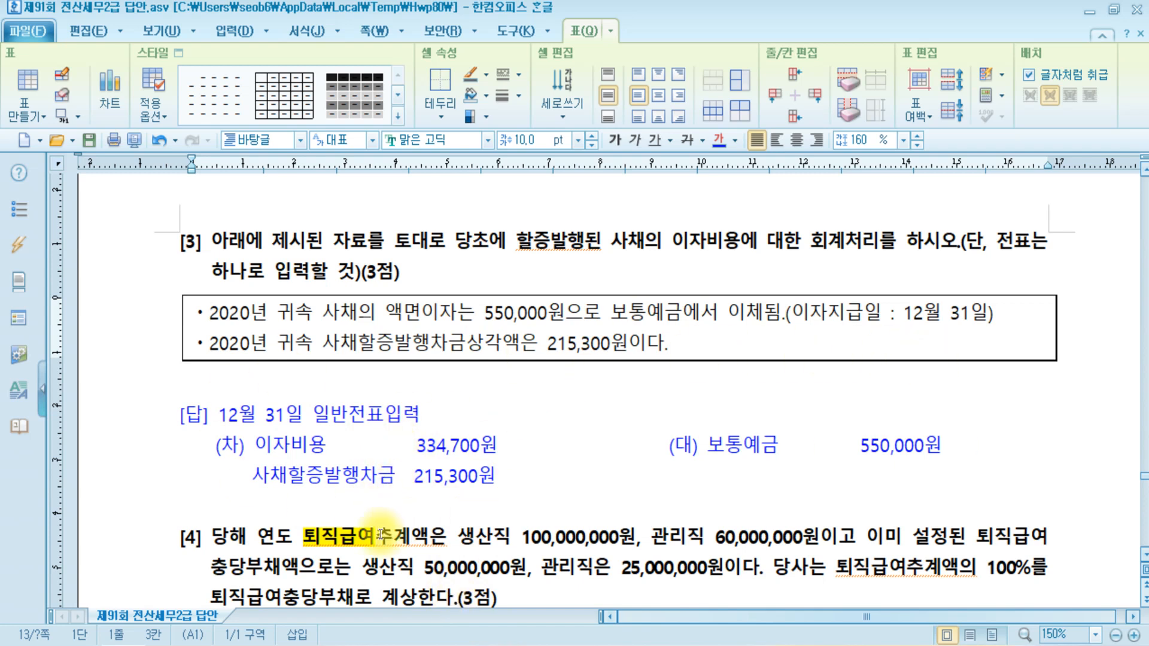
key(ctrl)
drag(253, 441, 578, 450)
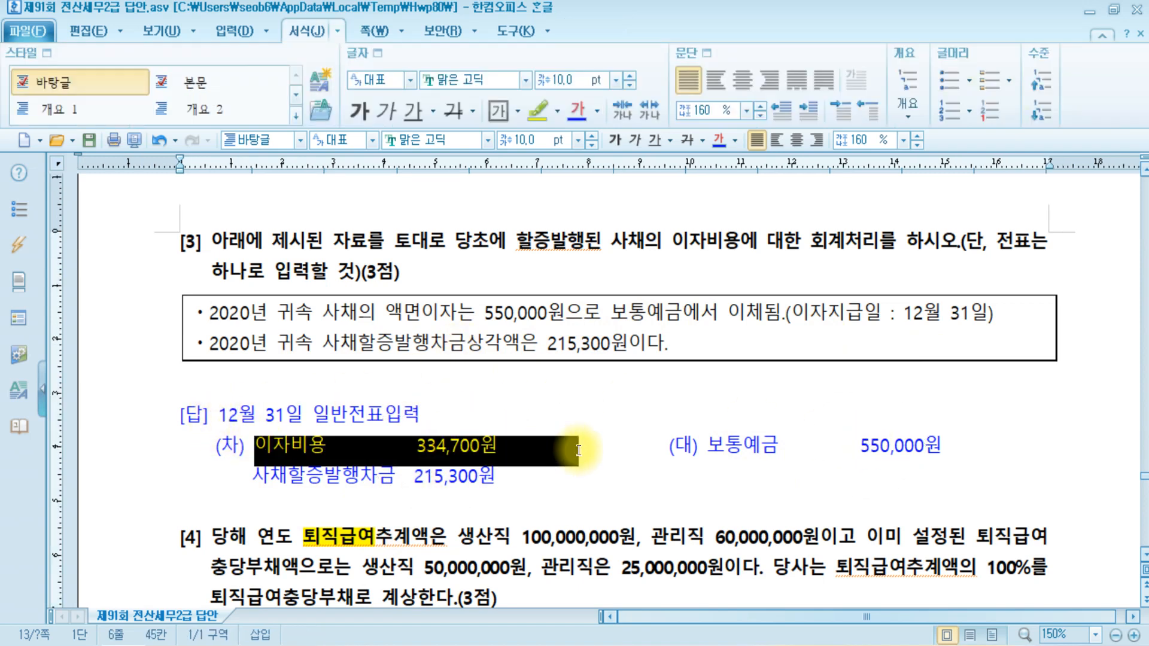
click(577, 476)
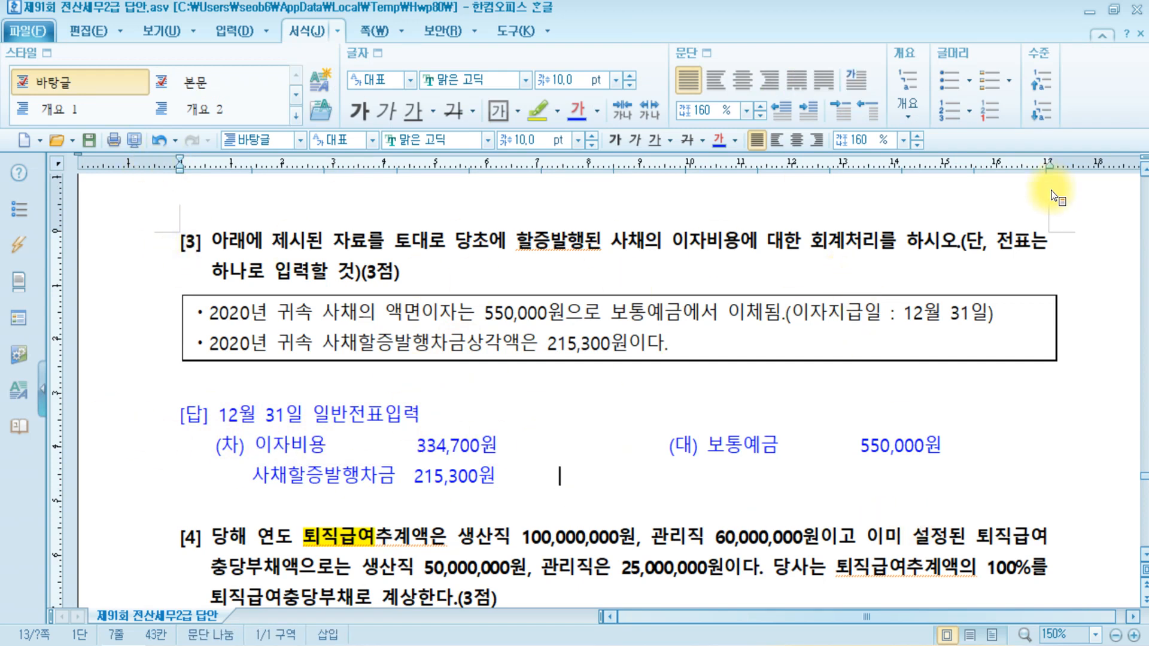
Step: Switch to 일반전표입력 in KcLep and add a 12/31 credit line for 0103 보통예금 of 550,000
key(alt+Tab)
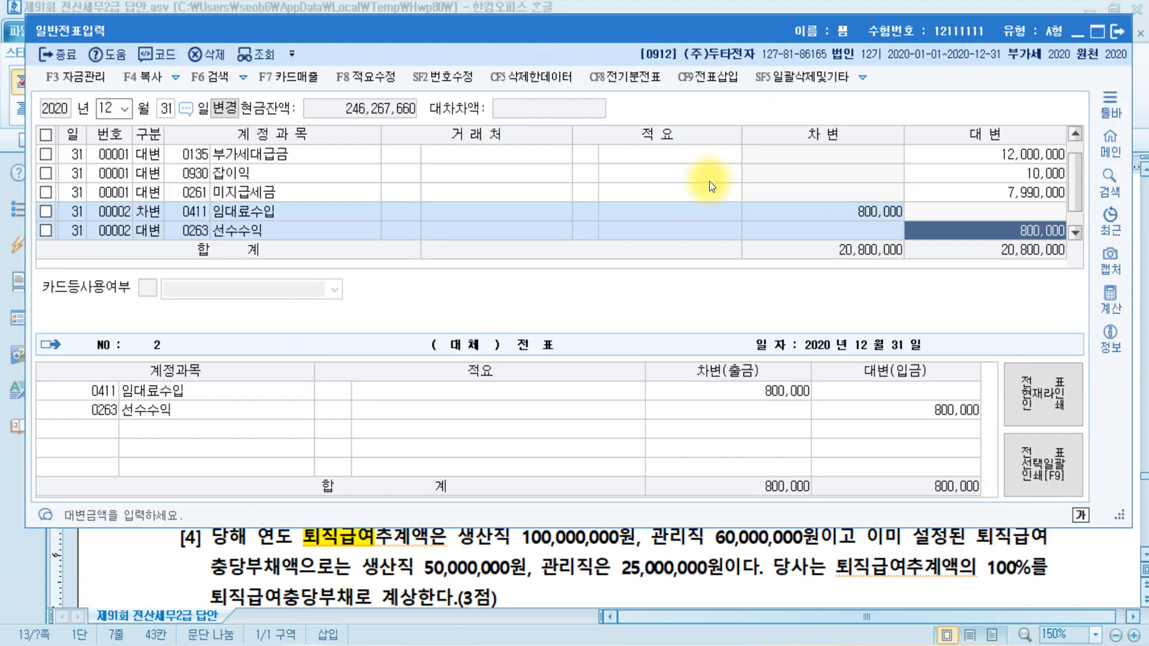
key(Return)
text(4)
key(Return)
text(보통)
key(Return)
key(Return)
key(Return)
key(Return)
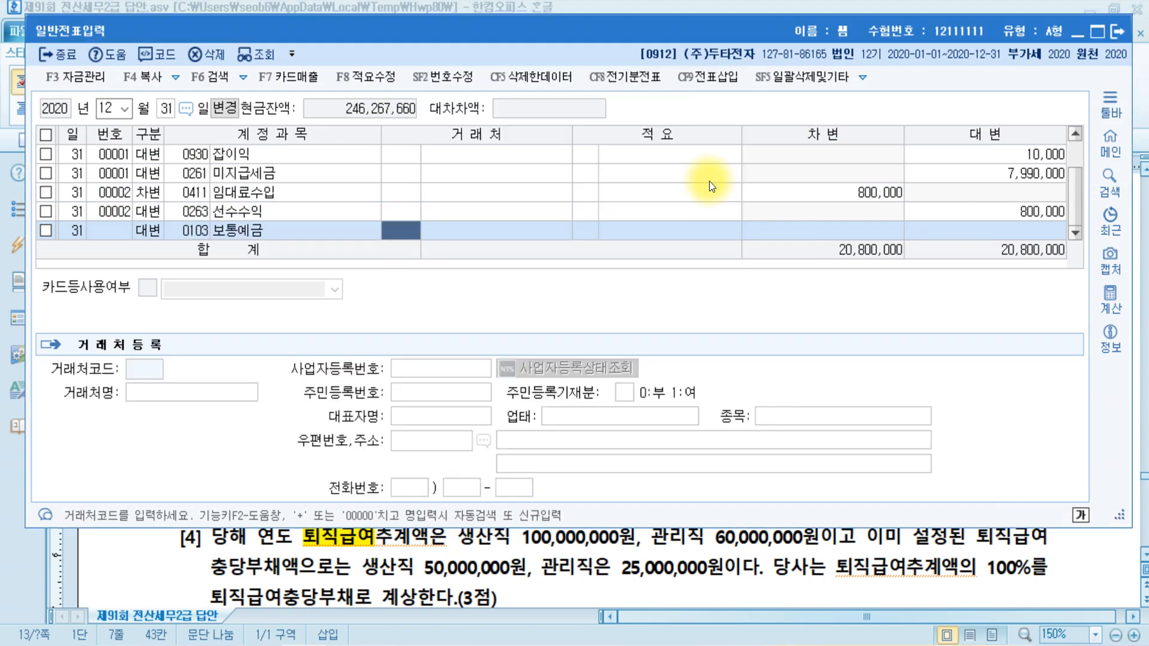
text(5500000)
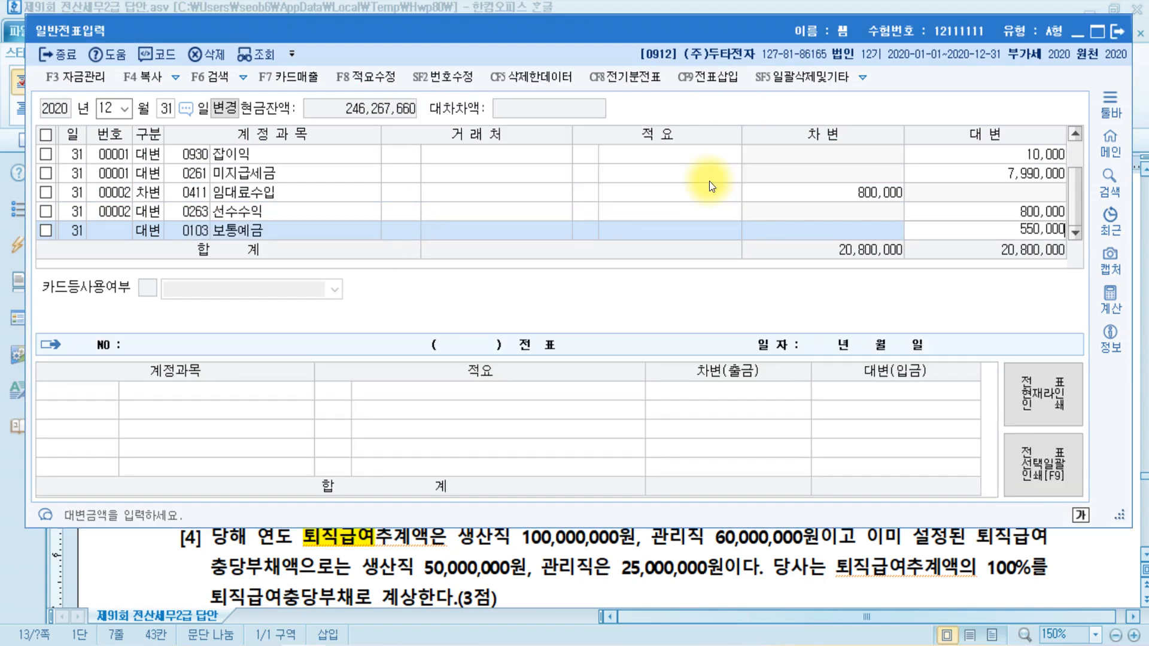
key(Return)
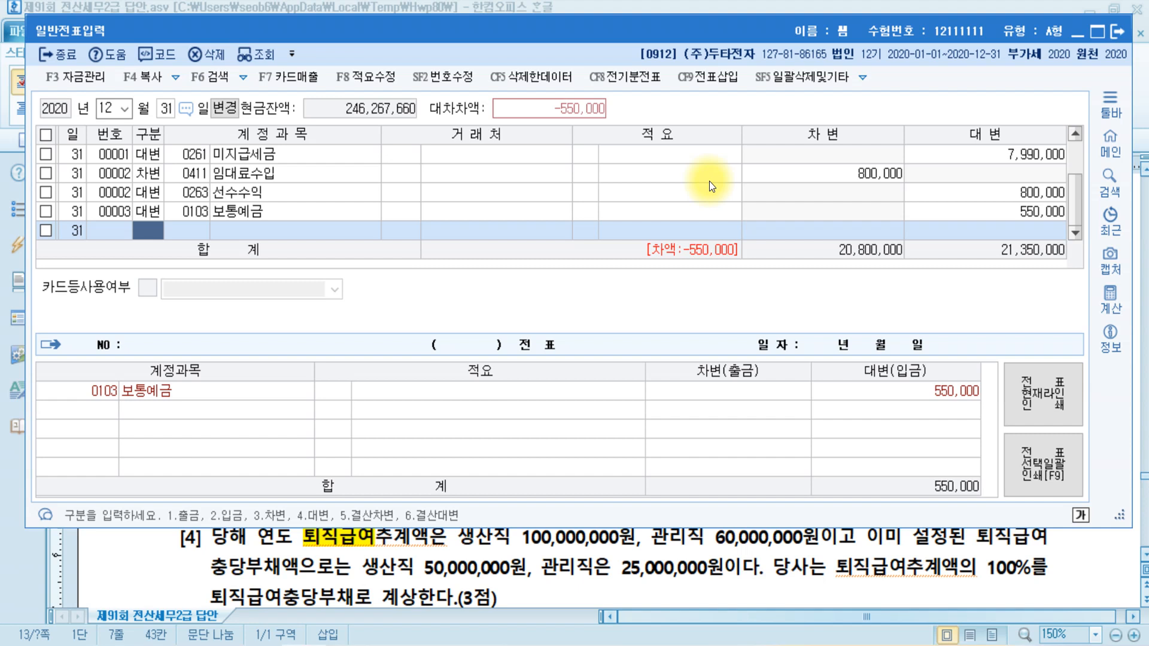
Step: Add a debit line beneath the 보통예금 line and set its account to 0313 사채할증발행차금
text(3)
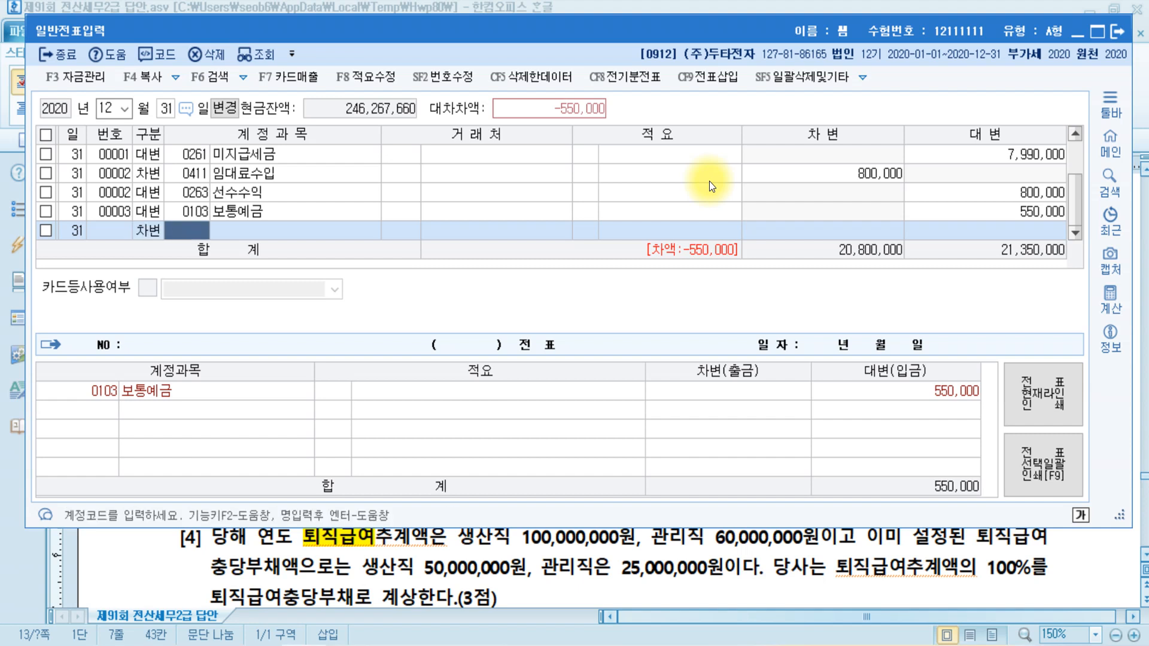
text(0291)
key(Return)
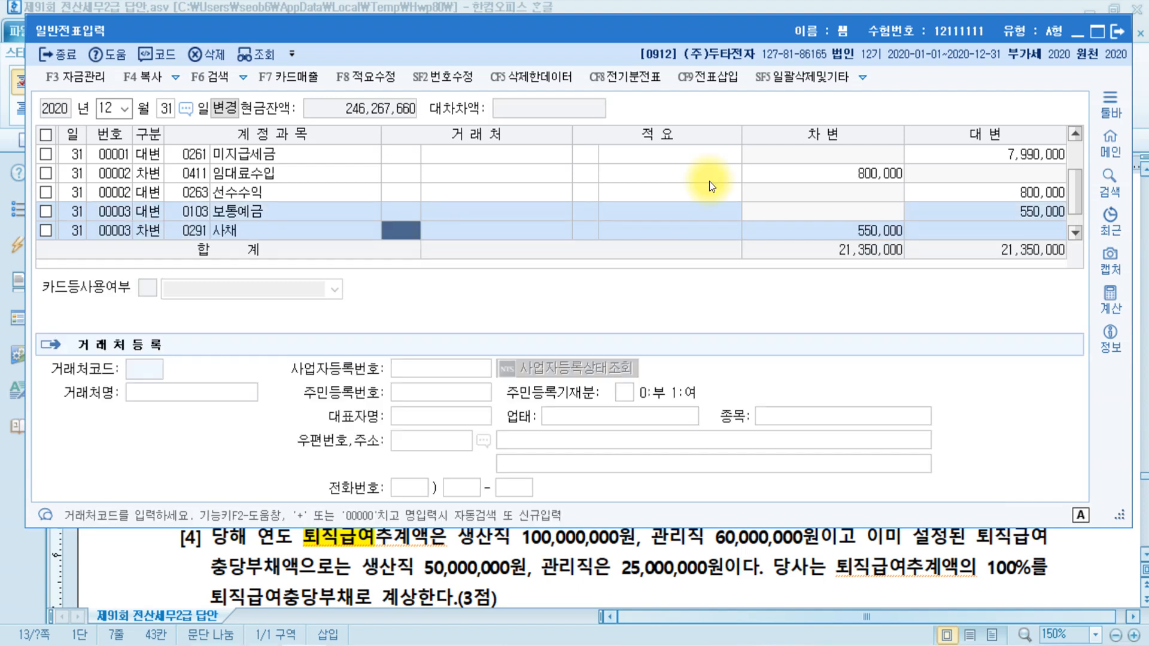
key(Left)
key(Left)
key(Right)
text(사채)
text(할)
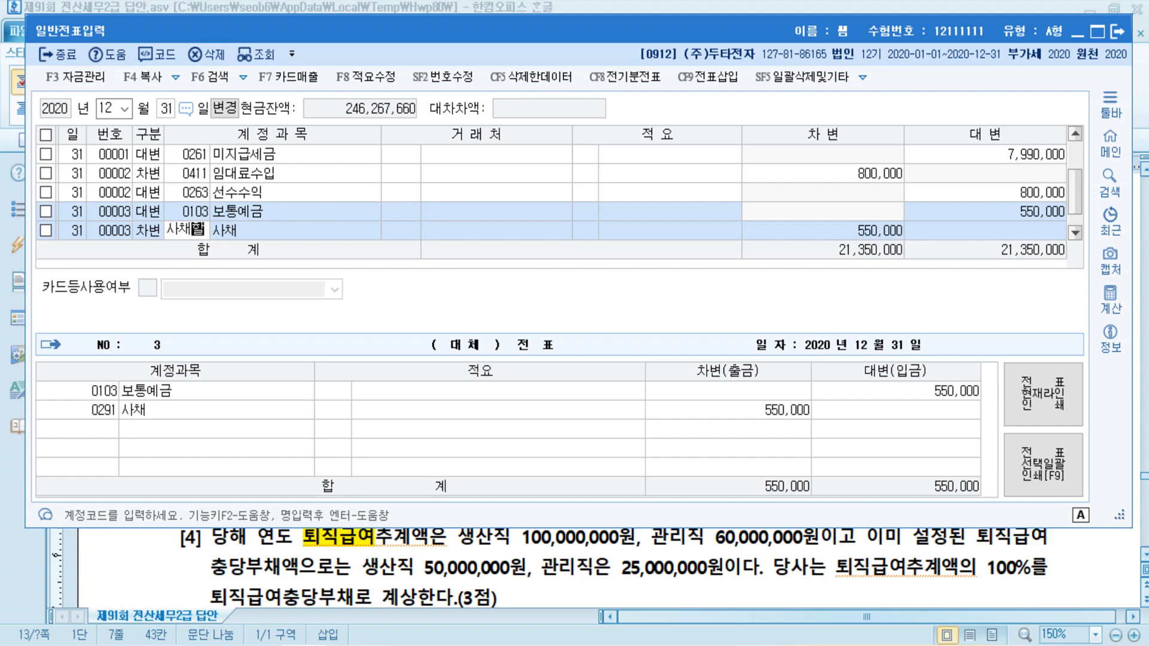
key(Return)
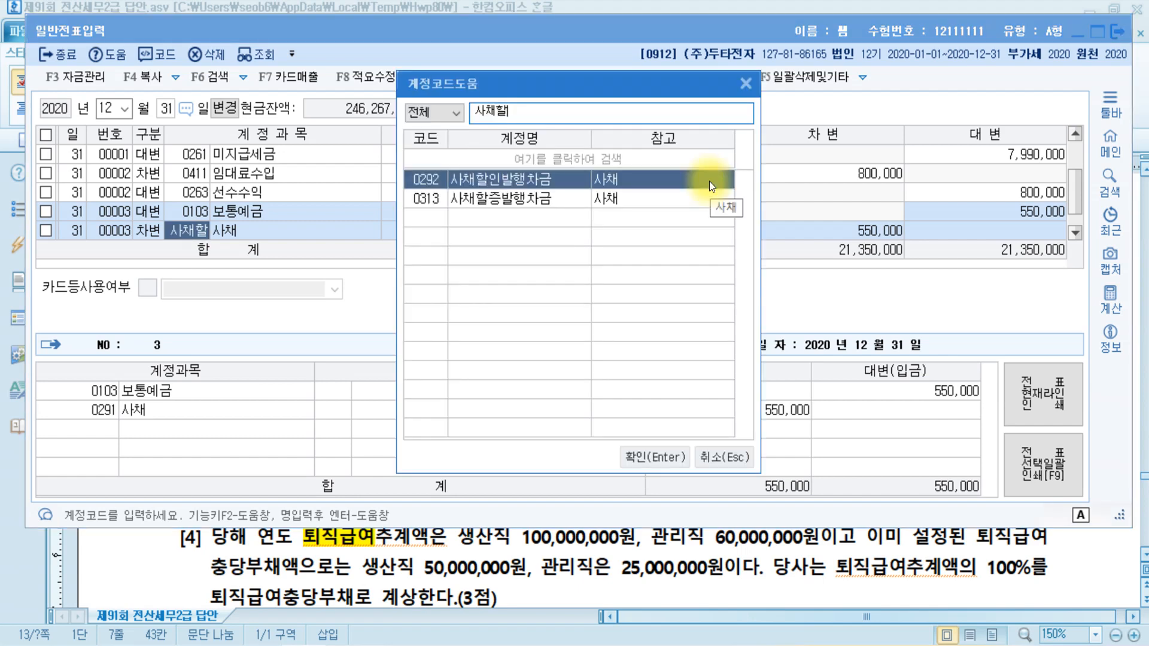
key(Down)
key(Return)
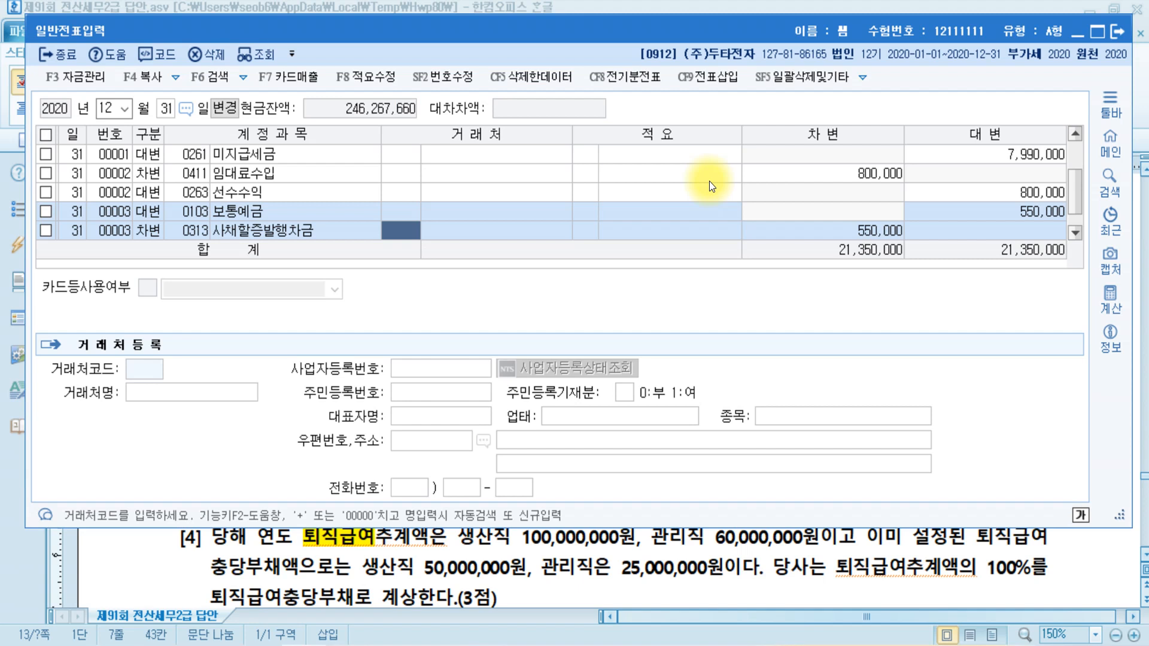
Step: Set the debit amount of the 사채할증발행차금 line to 215,300
key(Return)
key(Return)
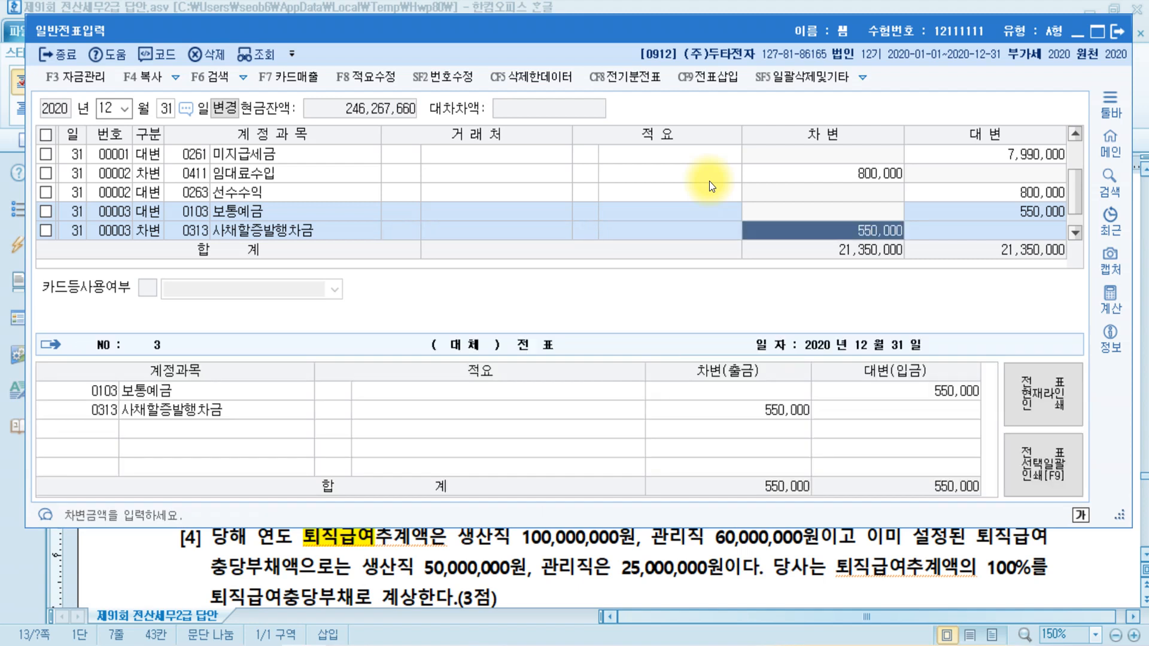
text(215300)
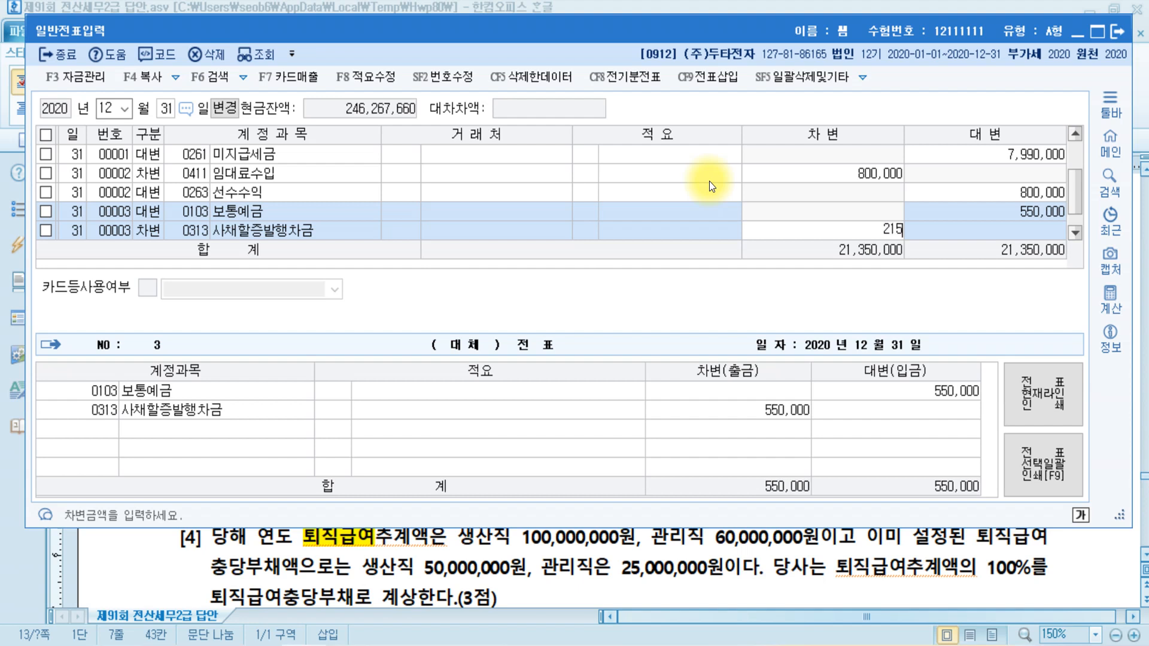
key(Return)
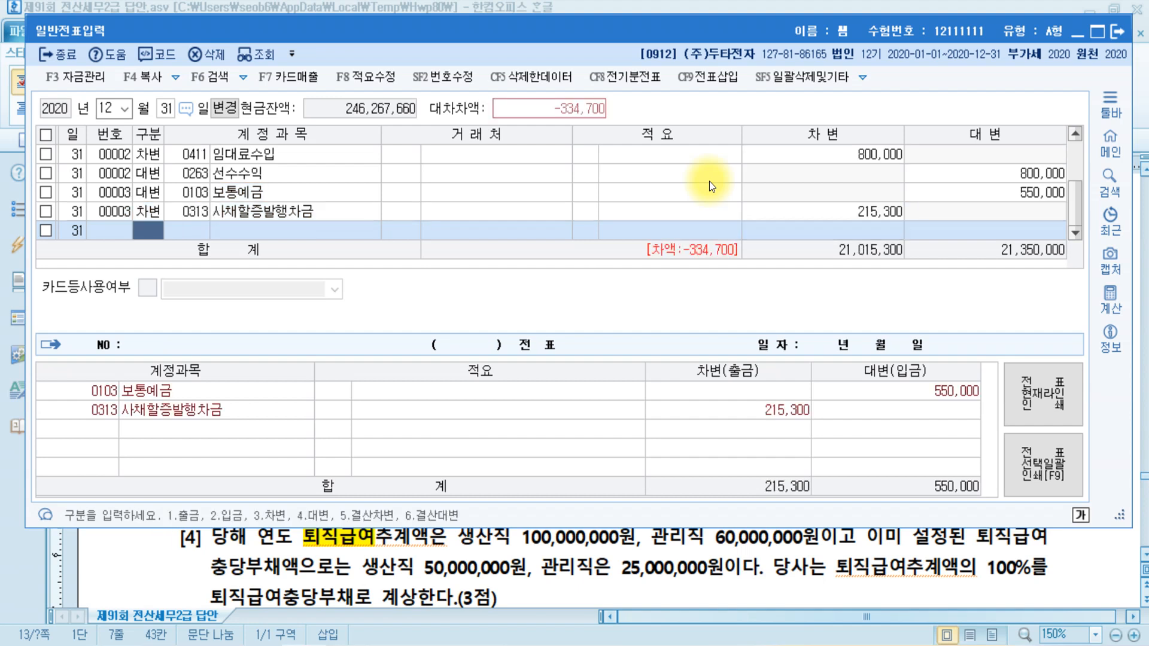
Step: Add a debit line for 0951 이자비용 of 334,700 to balance the voucher and close 일반전표입력
text(3)
key(Return)
text(이자비)
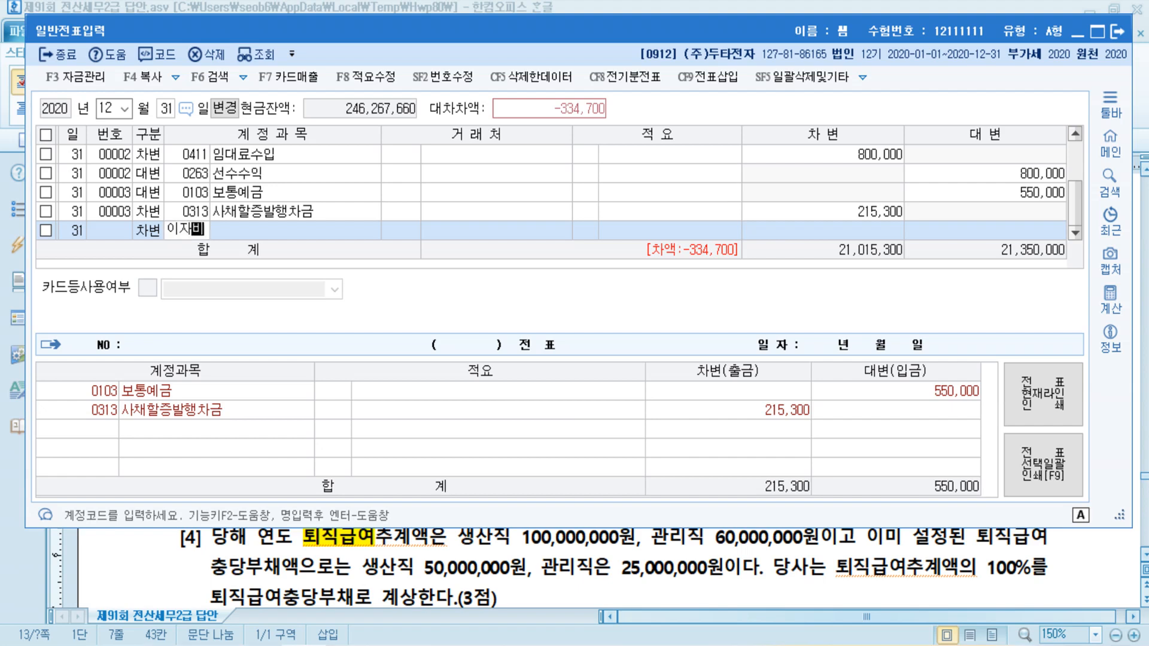
key(Return)
key(Return)
key(Return)
key(Return)
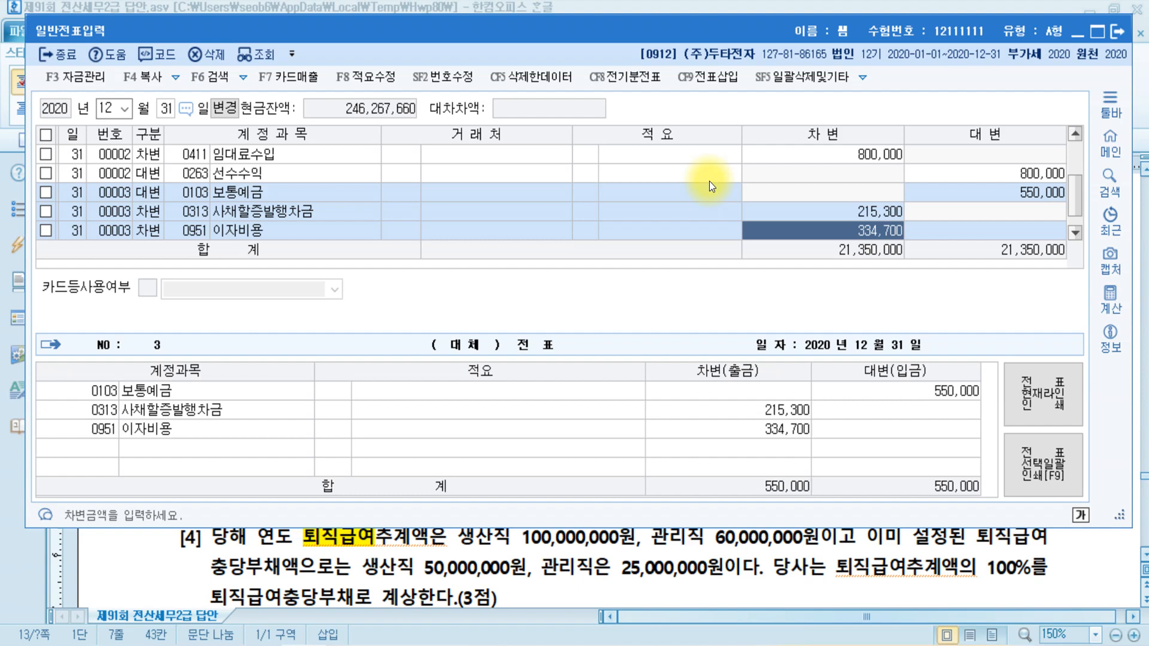
key(Escape)
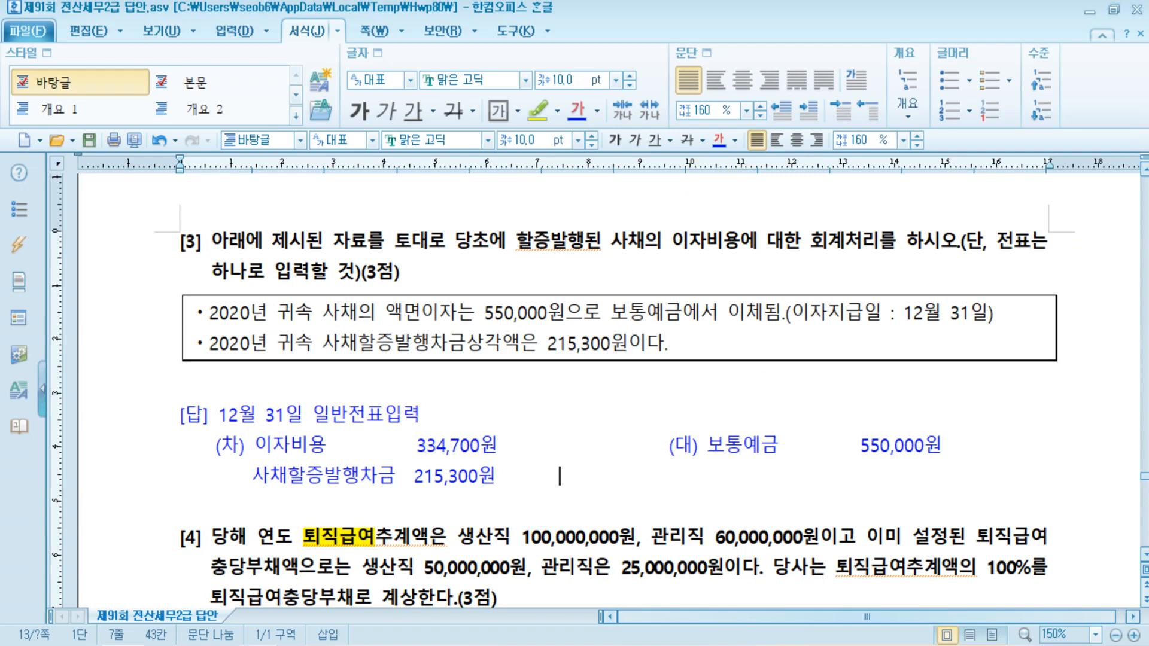
Step: Open 결산자료입력 in KcLep and load the period from month 1 to month 12 of 2020
click(206, 645)
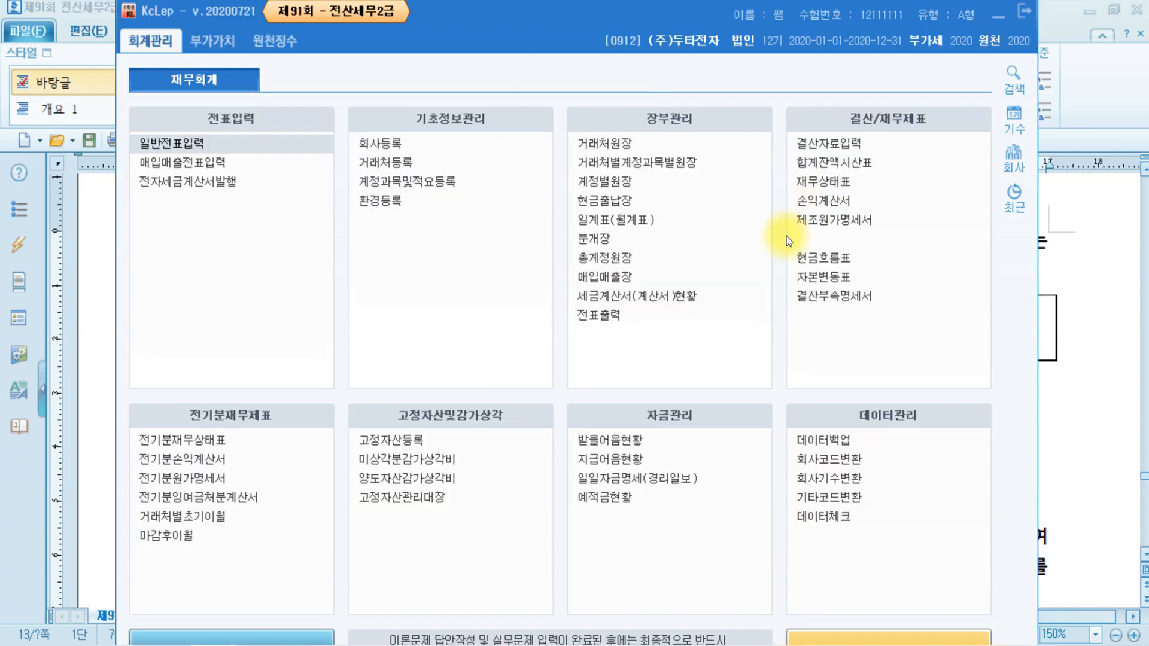
click(856, 149)
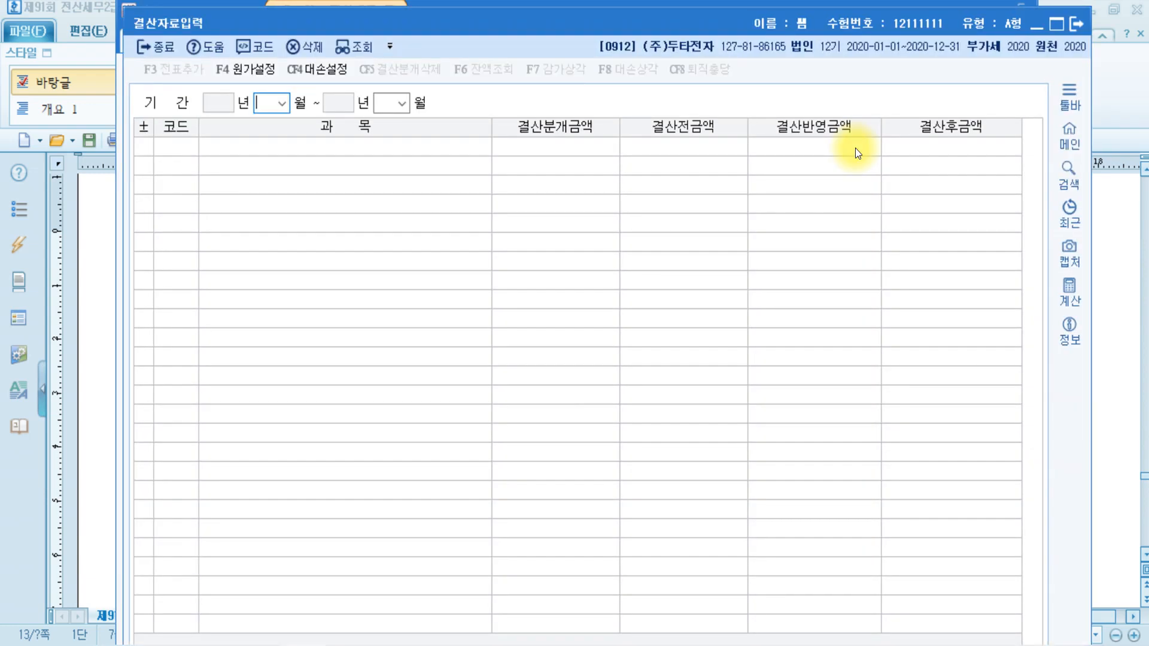
text(1)
key(Return)
text(12)
key(Return)
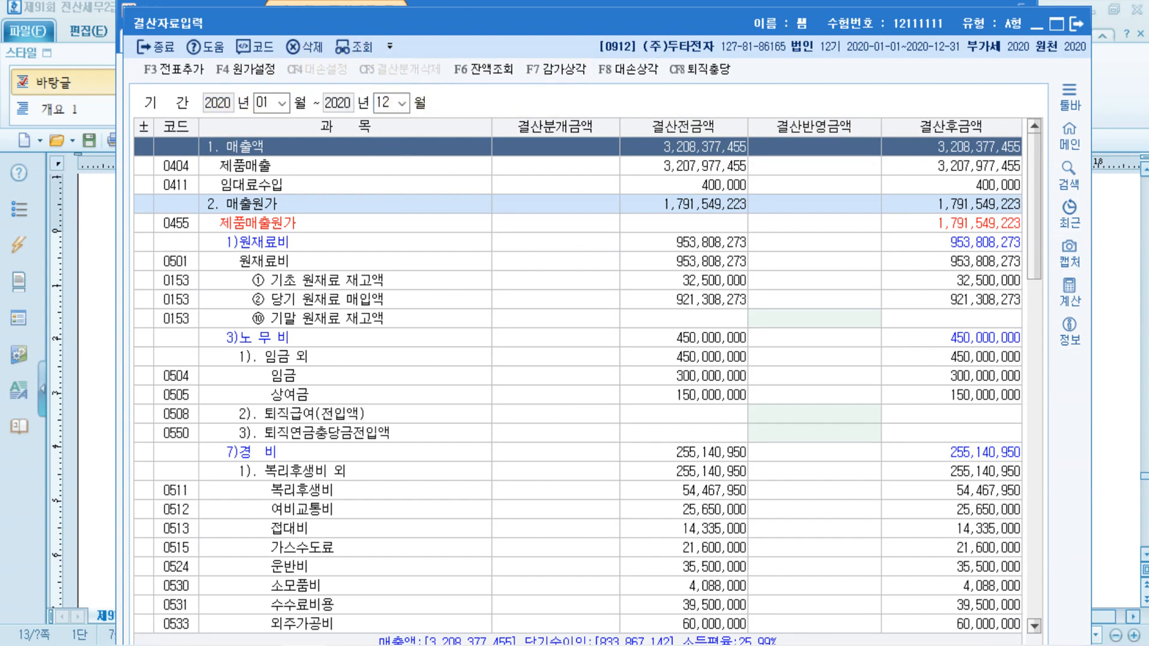
Step: Return to the exam document in 한글 and go to question [4] about the retirement benefit provision
click(1122, 303)
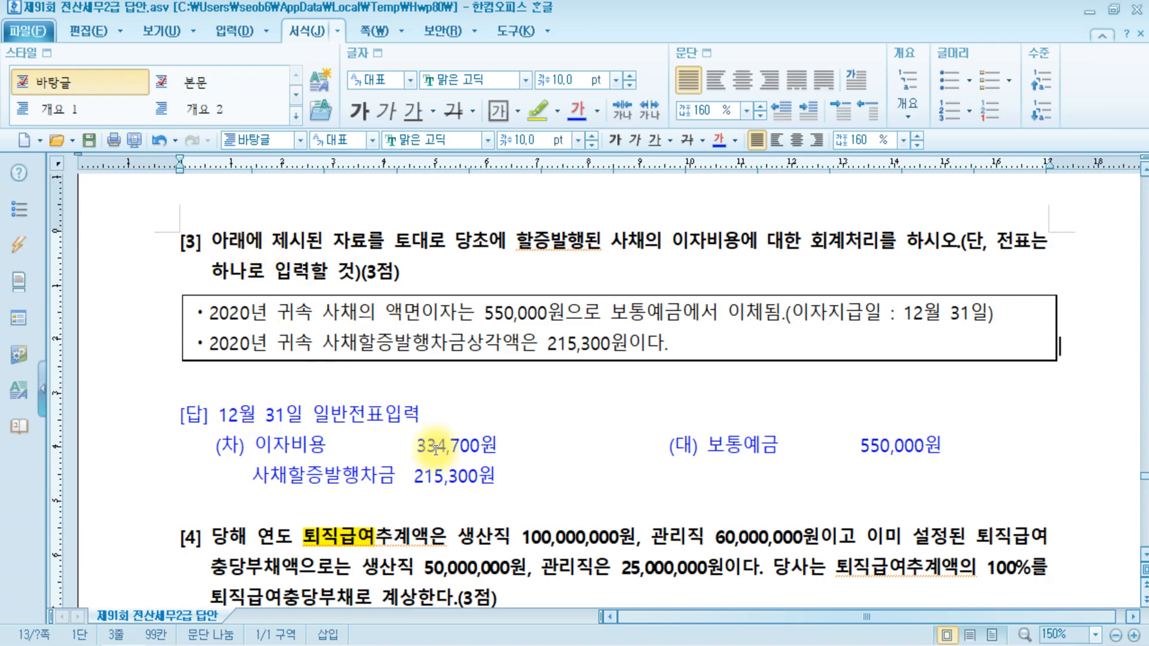
scroll(452, 433, down, 6)
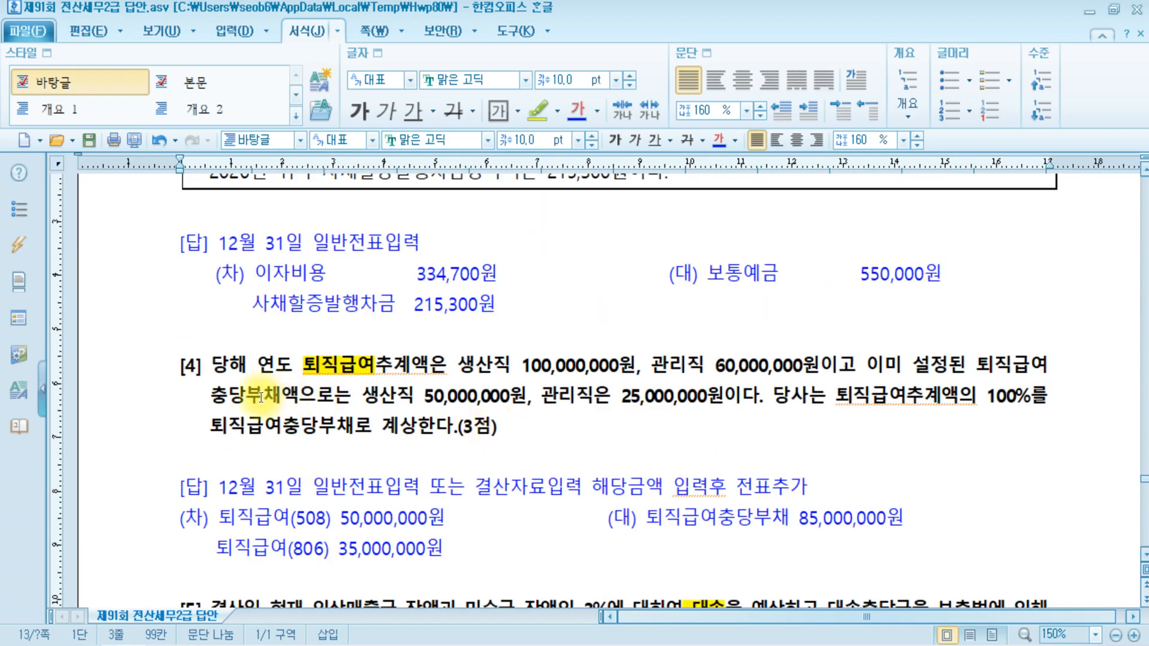
scroll(261, 397, down, 6)
scroll(355, 289, up, 7)
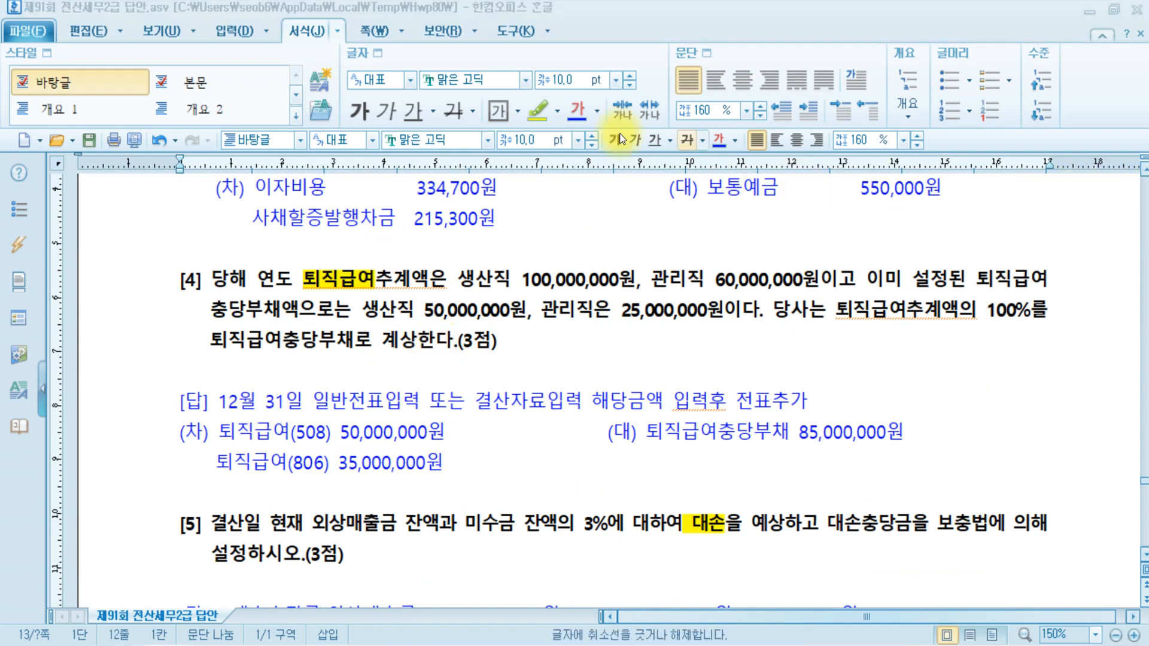
click(281, 214)
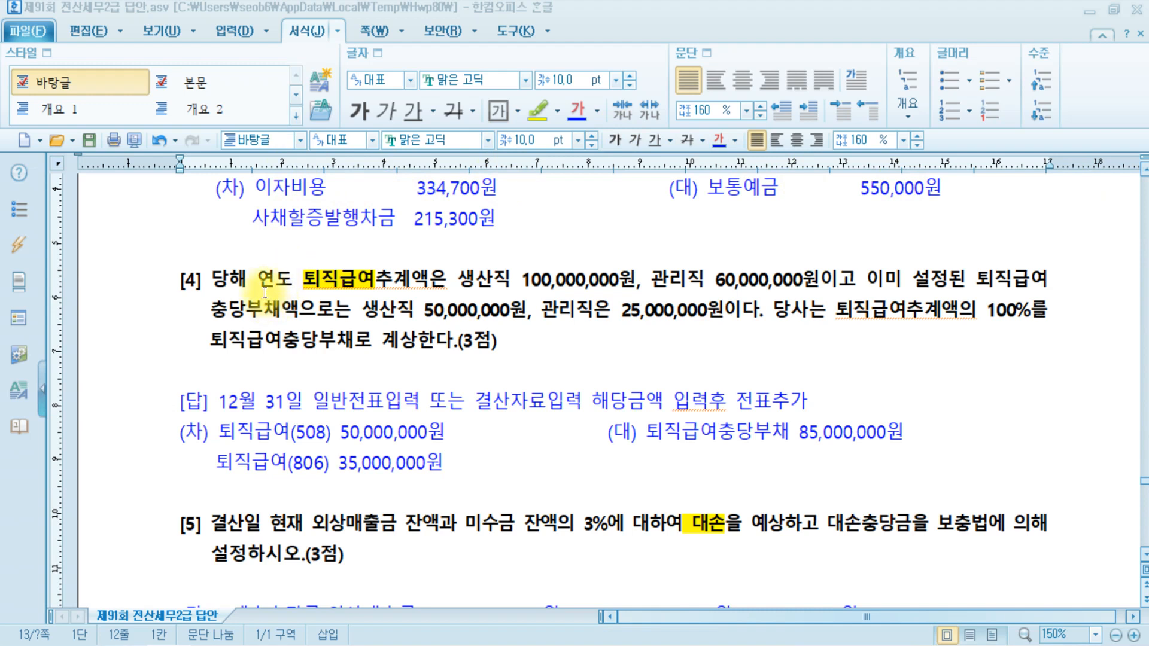
Step: Examine the 생산직 and 관리직 amounts for 퇴직급여추계액 and the existing 퇴직급여충당부채 in question [4]
click(588, 279)
click(782, 286)
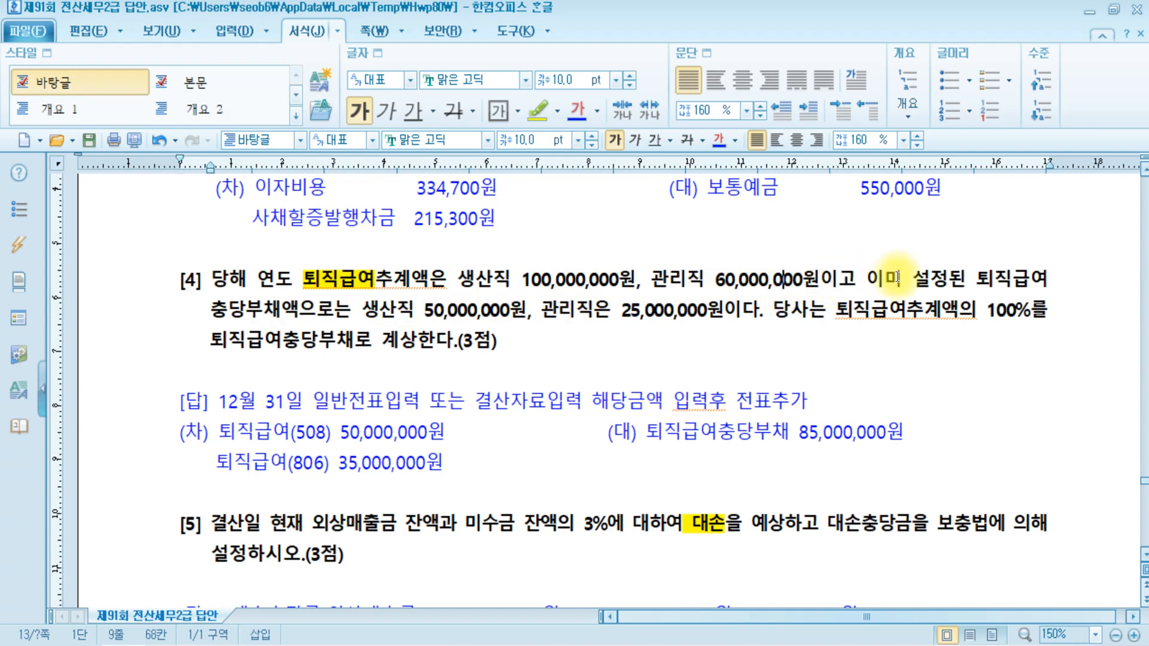
click(359, 310)
drag(425, 310, 529, 310)
drag(620, 310, 710, 309)
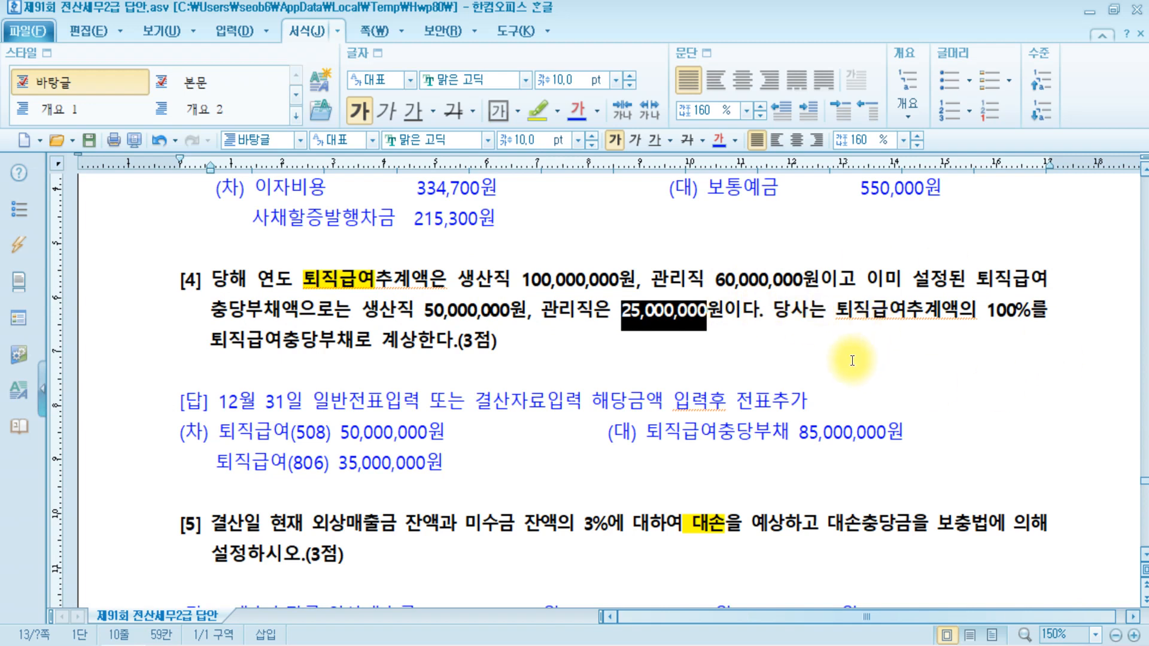
click(390, 340)
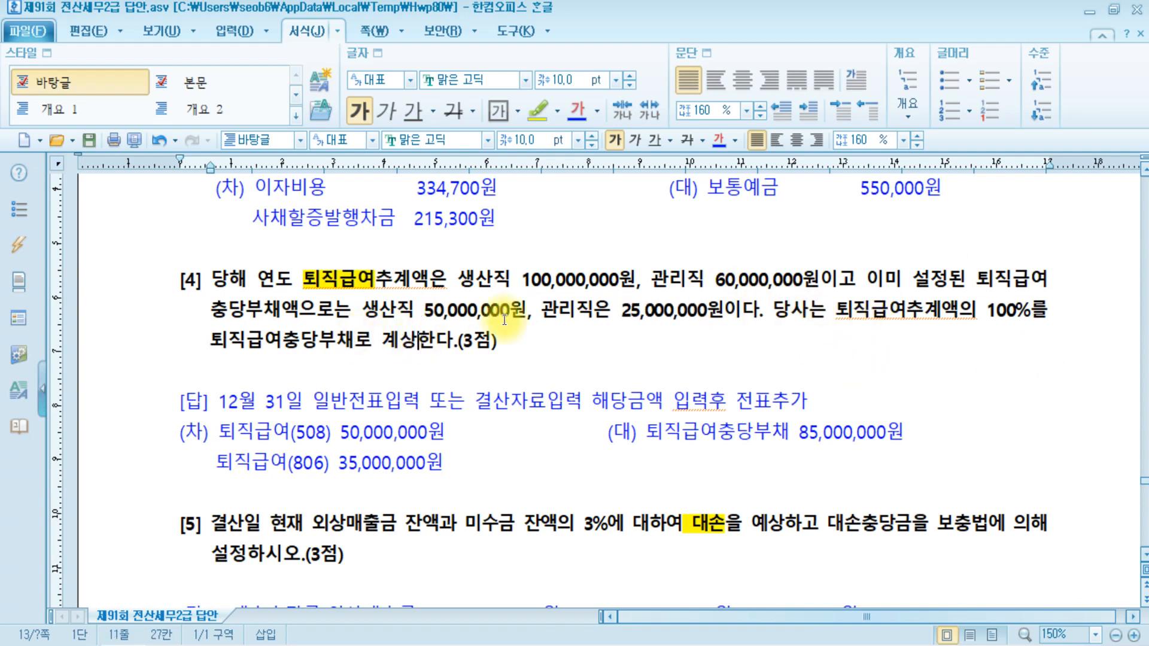
click(851, 316)
click(561, 279)
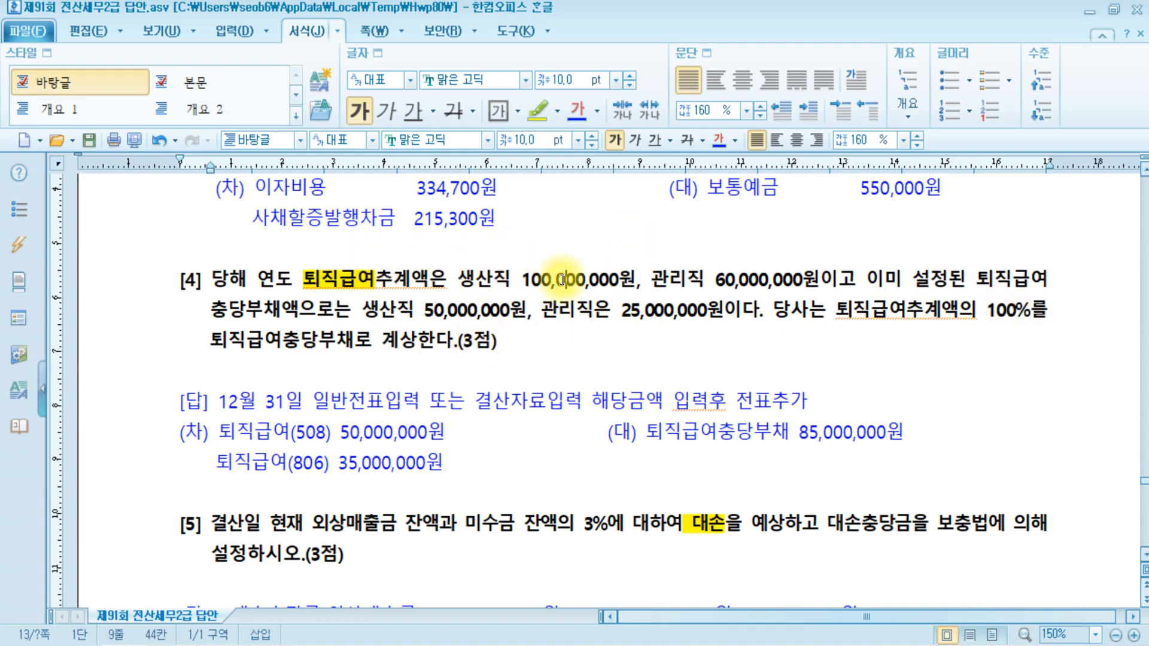
click(783, 278)
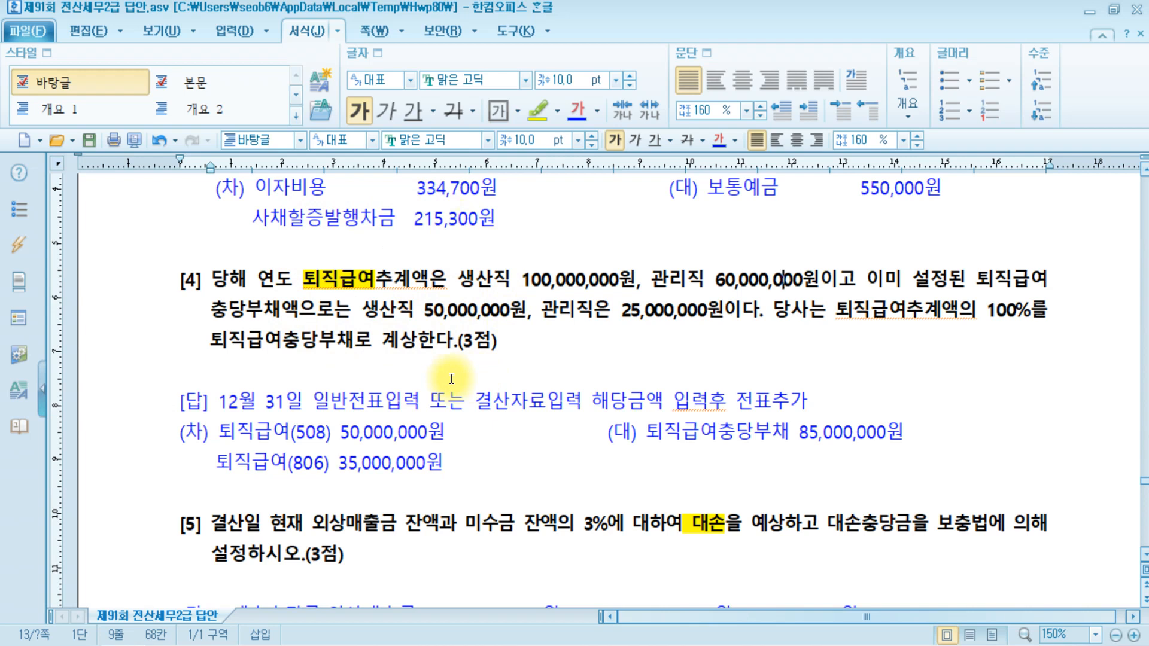
Step: Switch to 그림판 and redo the 생산직 line (100,000,000 x 100%) - 50,000,000 = 50,000,000 below the provision formula
mouse_move(238, 641)
click(129, 583)
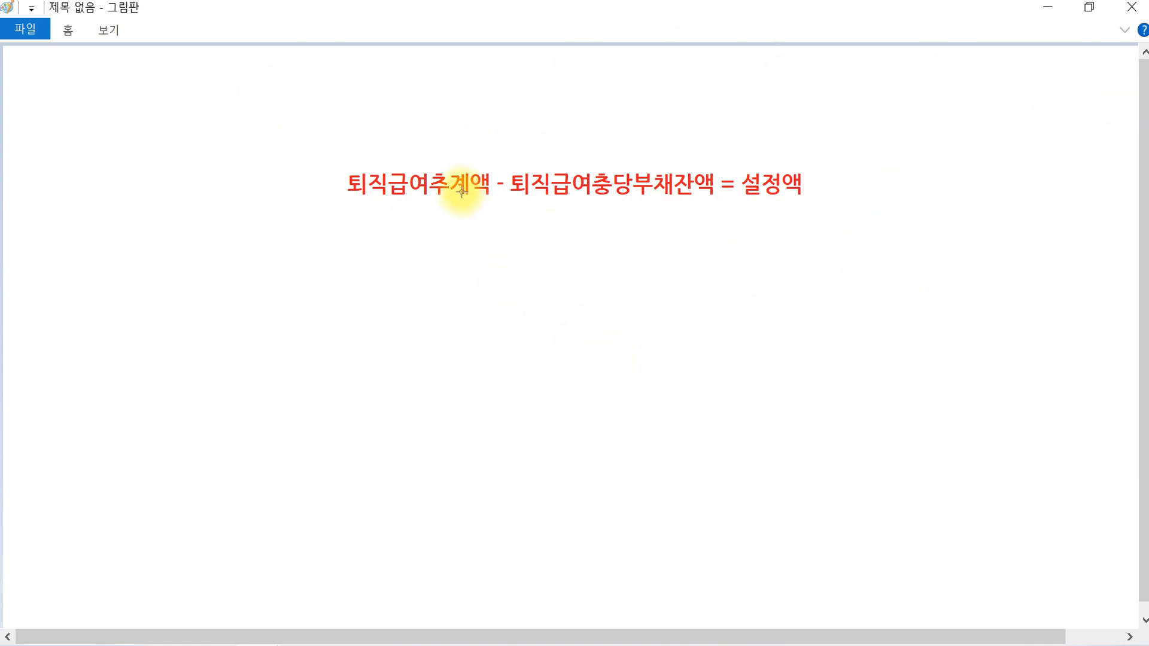
key(ctrl)
key(ctrl)
key(ctrl)
key(ctrl)
key(ctrl)
key(ctrl)
key(ctrl)
key(ctrl+y)
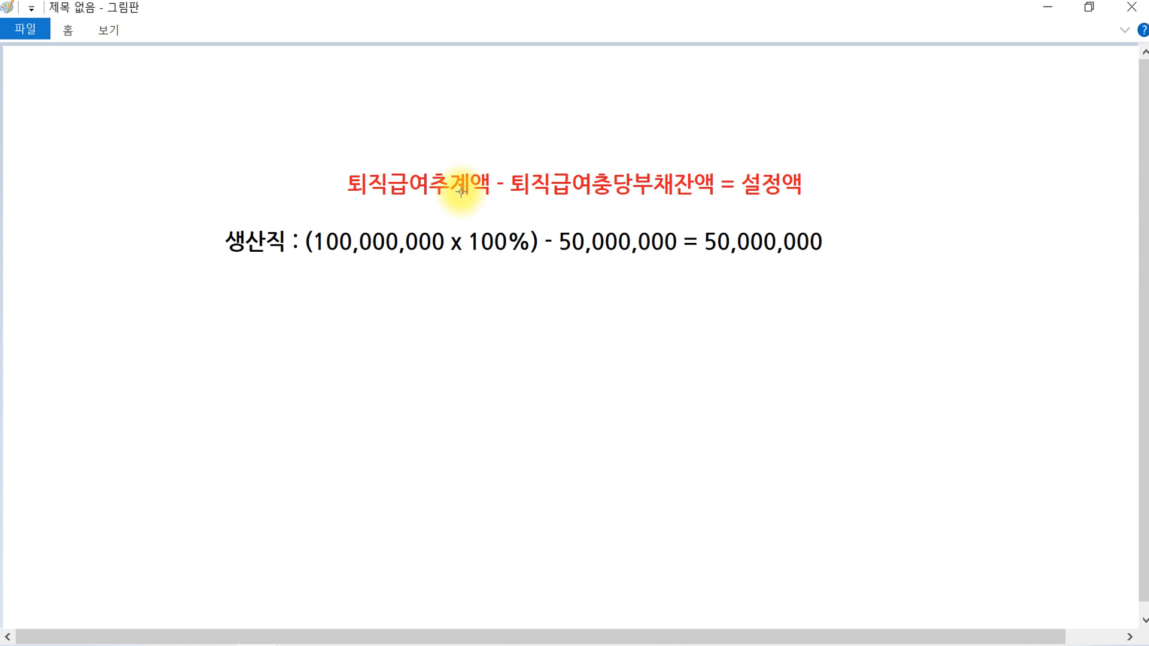
Step: Examine how the 생산직 calculation applies 퇴직급여추계액, the 100% rate and 퇴직급여충당부채잔액 from the formula
key(ctrl)
key(ctrl)
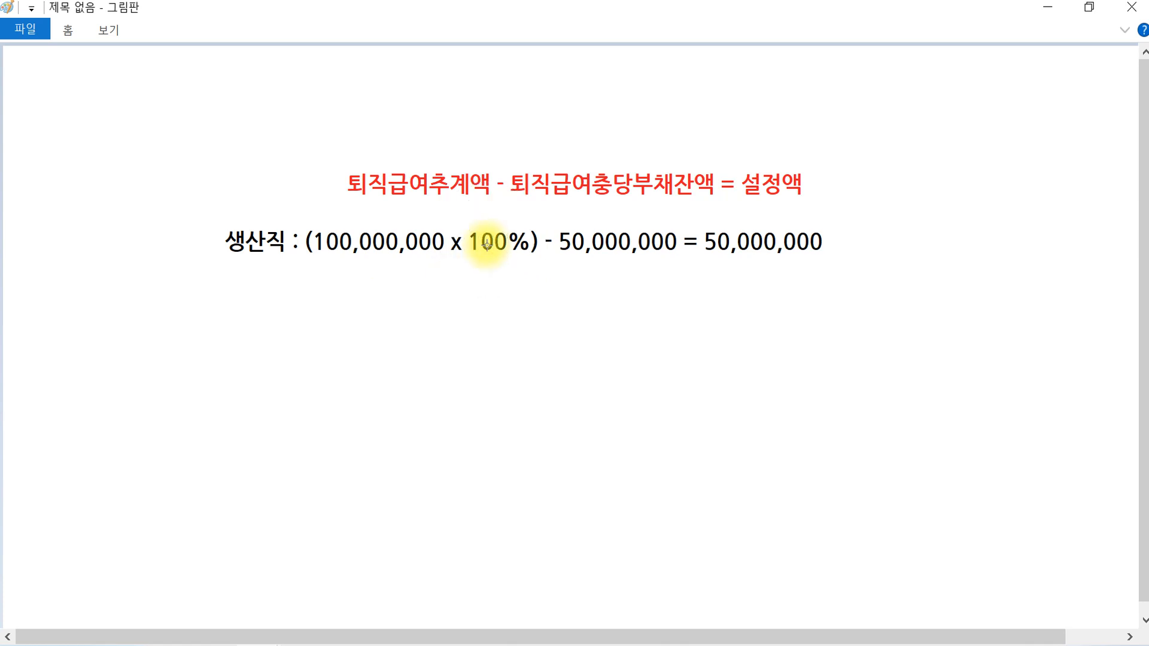
key(ctrl)
key(ctrl)
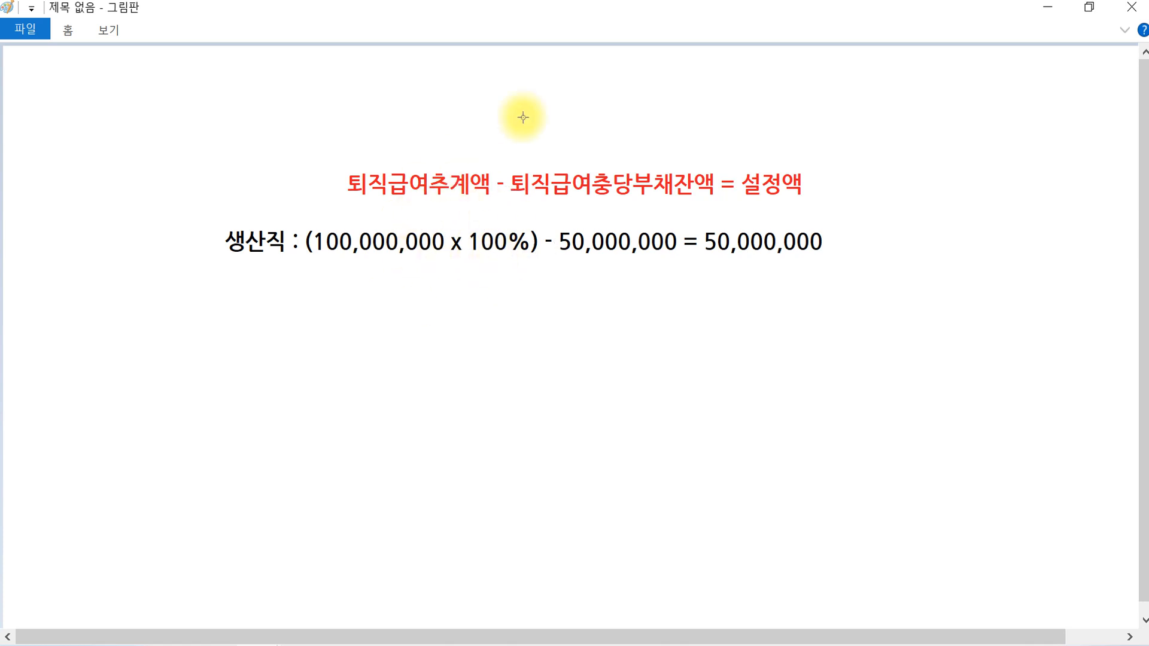
key(ctrl)
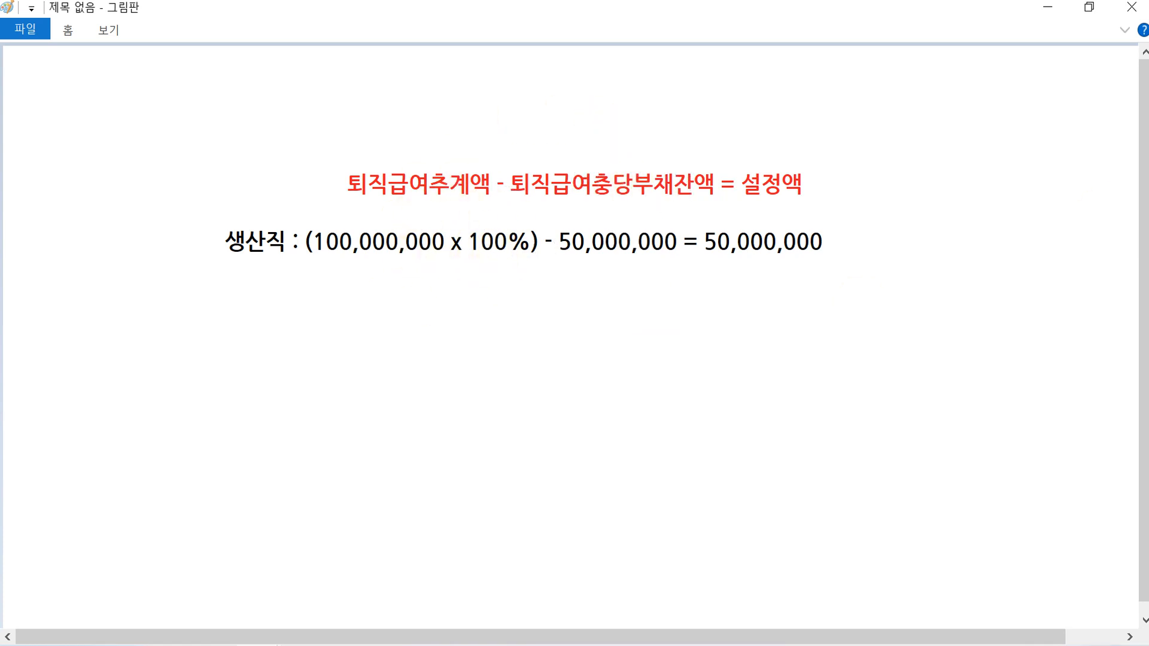
key(ctrl)
key(ctrl)
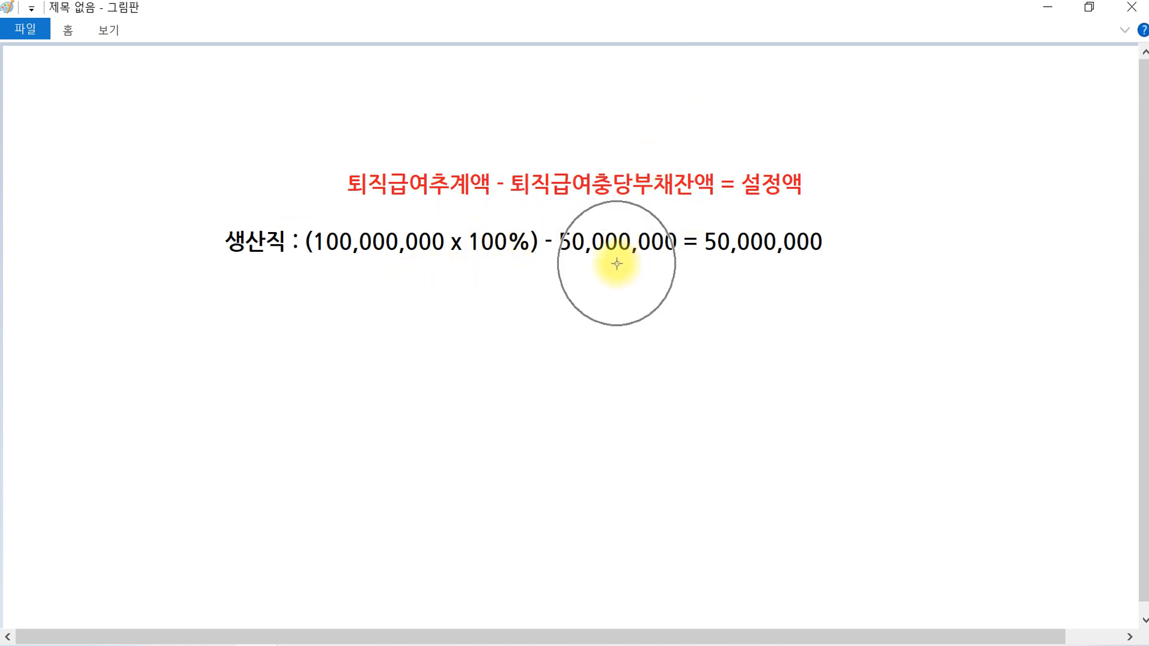
key(ctrl)
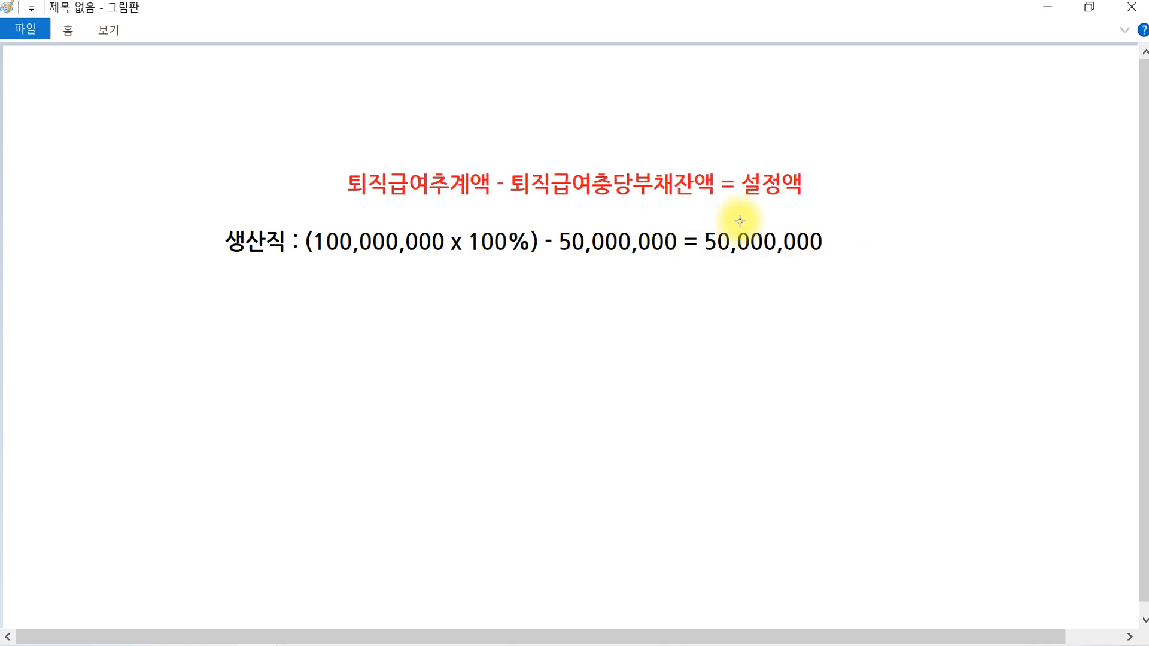
Step: Redo the 관리직 line (60,000,000 x 100%) - 25,000,000 = 35,000,000 and review it against the provision formula
key(ctrl)
key(ctrl)
key(ctrl+y)
click(407, 319)
click(407, 319)
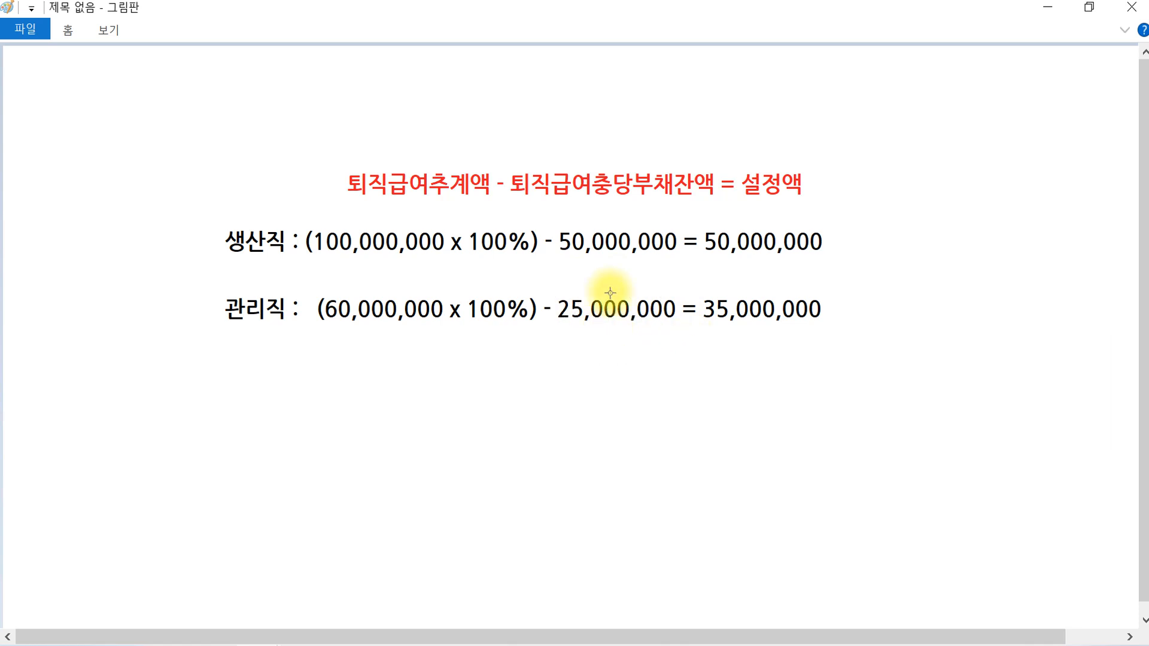
click(729, 335)
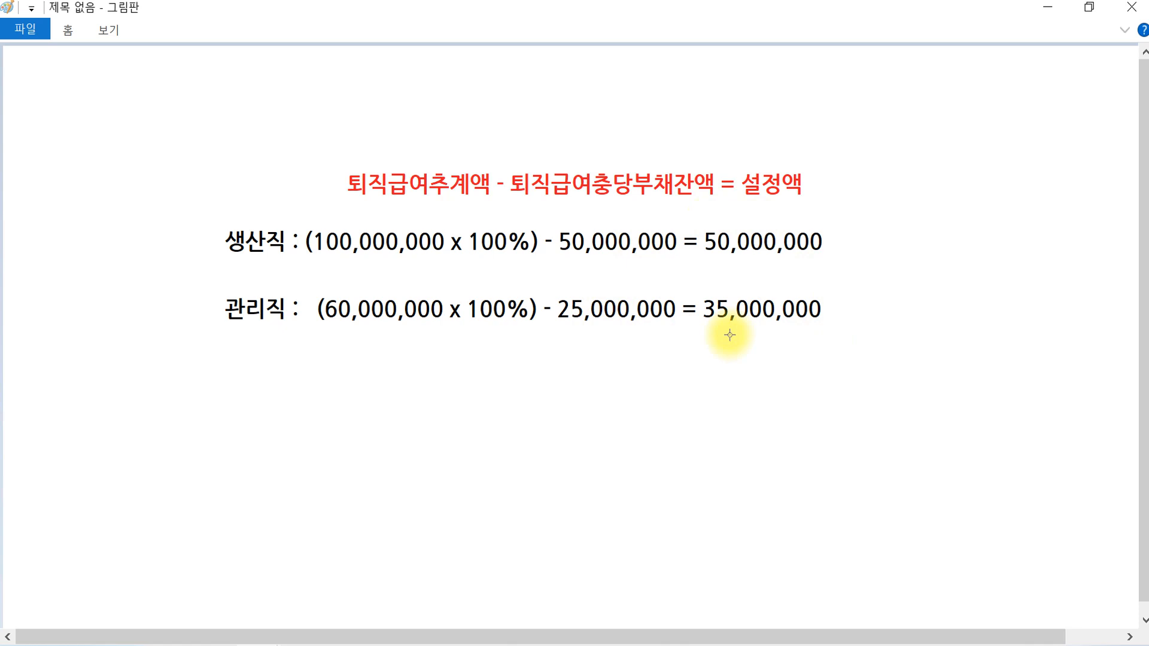
click(504, 230)
click(499, 309)
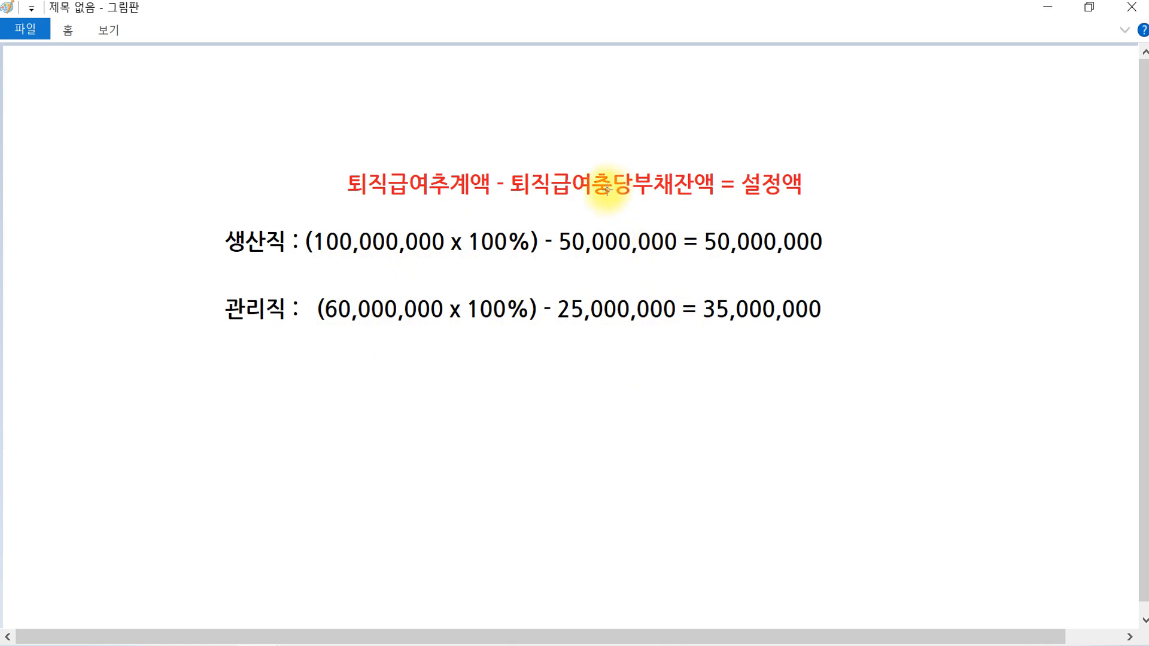
key(ctrl)
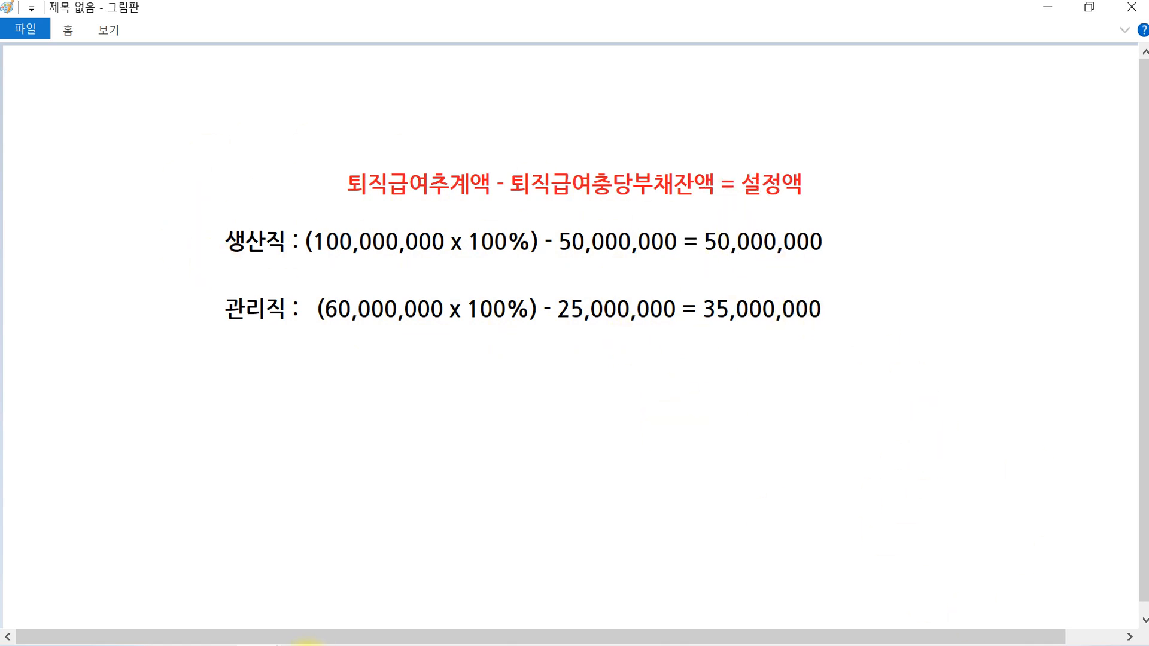
Step: Switch to 결산자료입력 in KcLep and enter 50,000,000 as the 결산반영금액 of 0508 퇴직급여(전입액) under 노무비
key(alt+Tab)
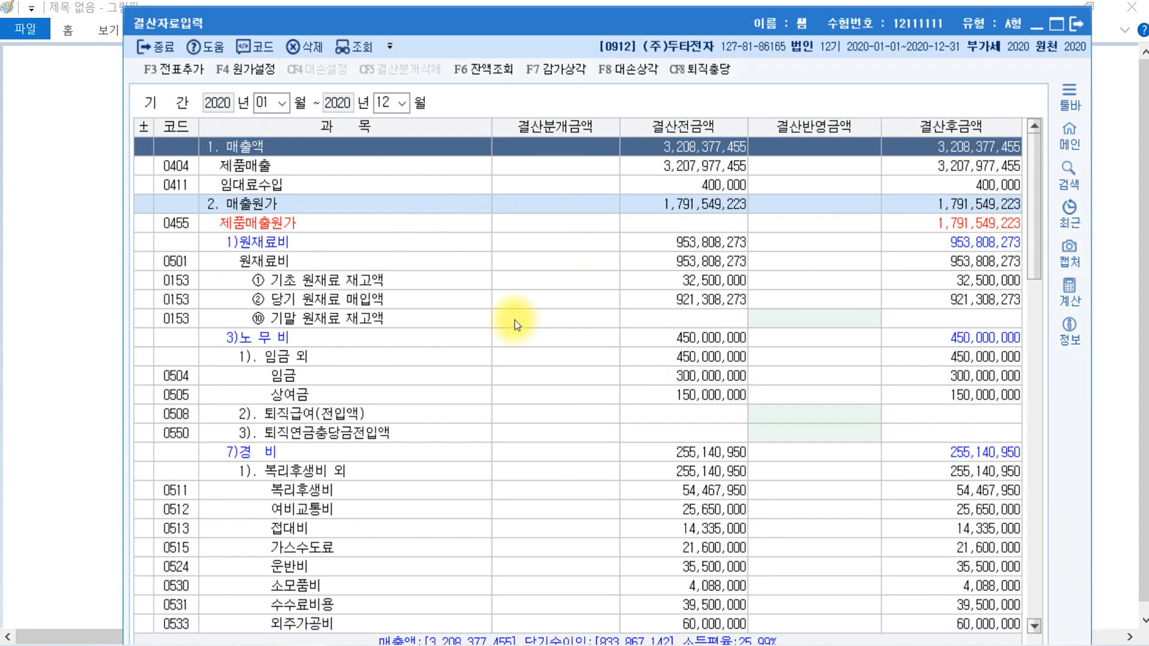
click(264, 332)
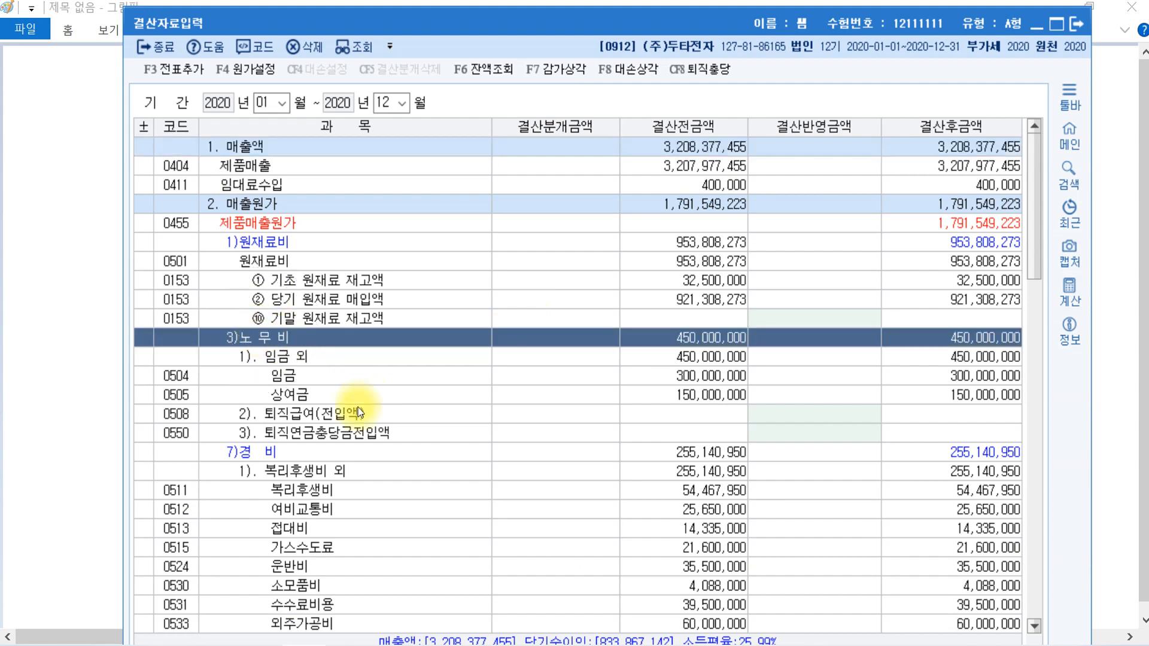
click(326, 415)
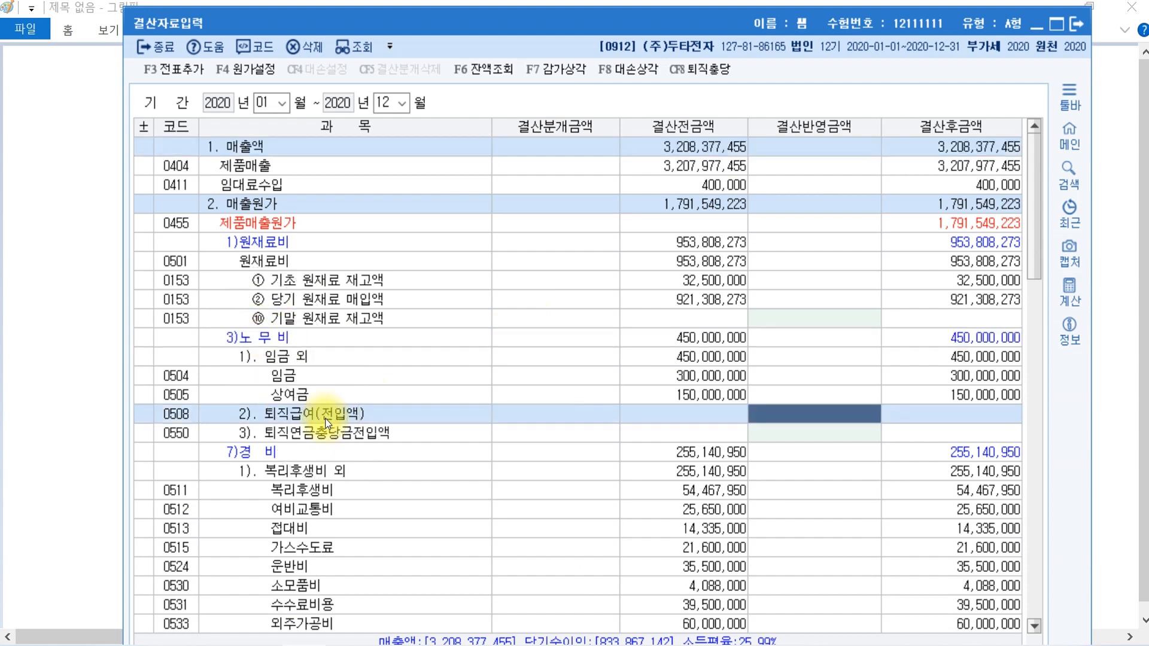
click(803, 412)
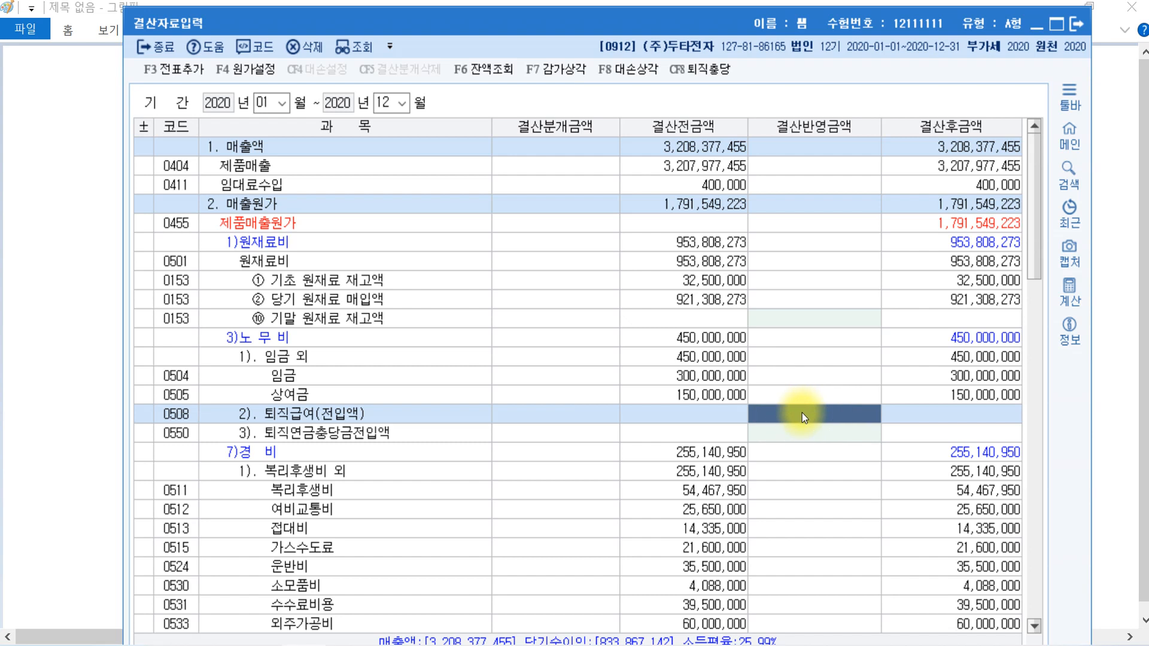
text(50000000)
key(Return)
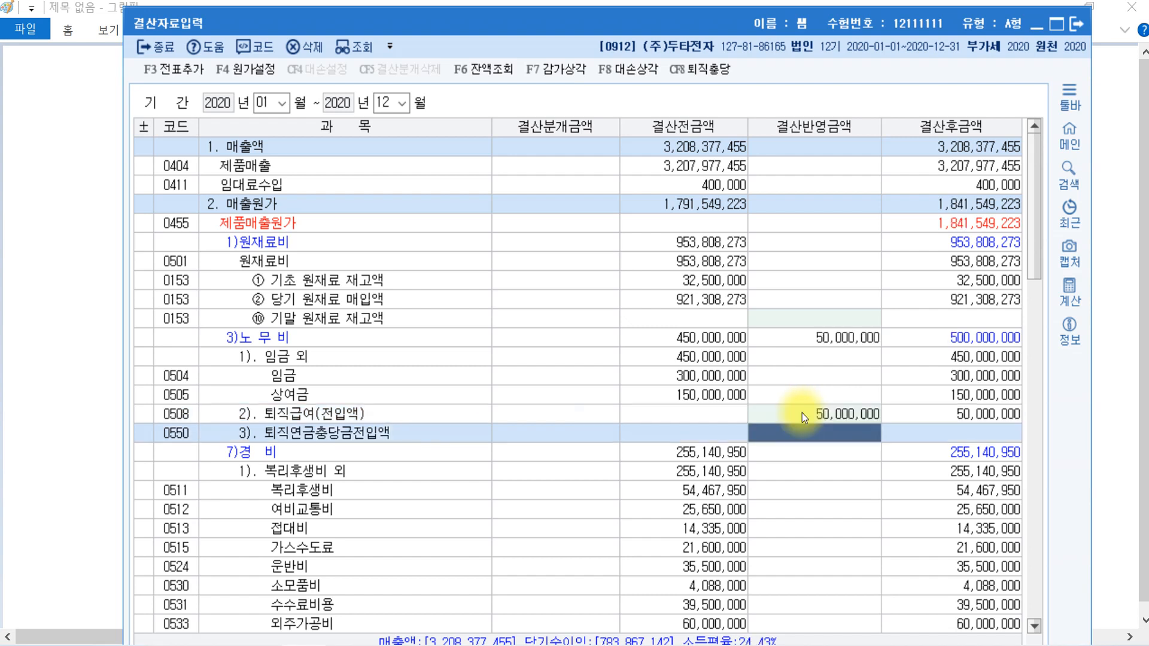
Step: Enter 35,000,000 as the 결산반영금액 of 0806 퇴직급여(전입액) under 판매비와 일반관리비
scroll(720, 225, down, 4)
scroll(372, 167, down, 5)
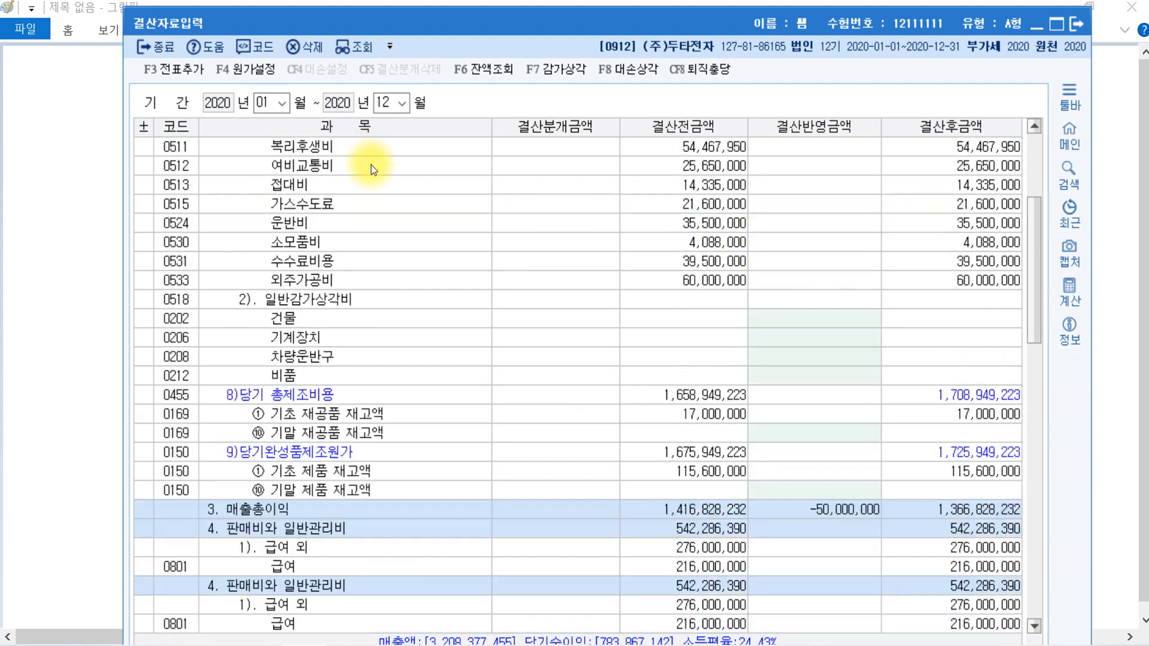
click(320, 359)
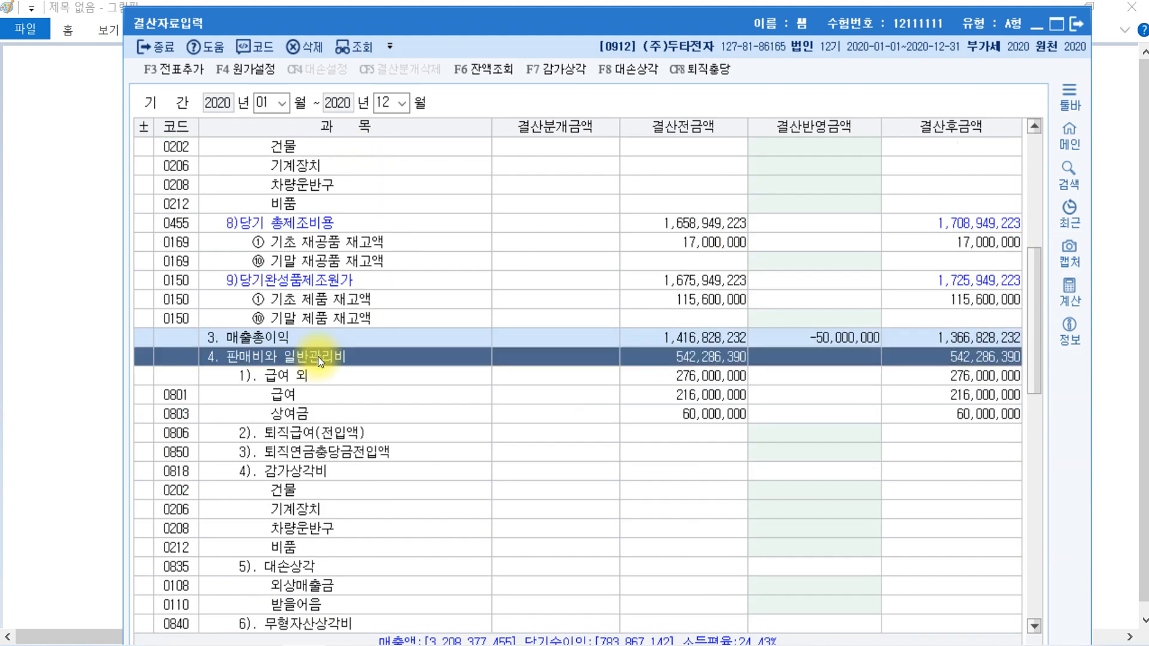
click(348, 438)
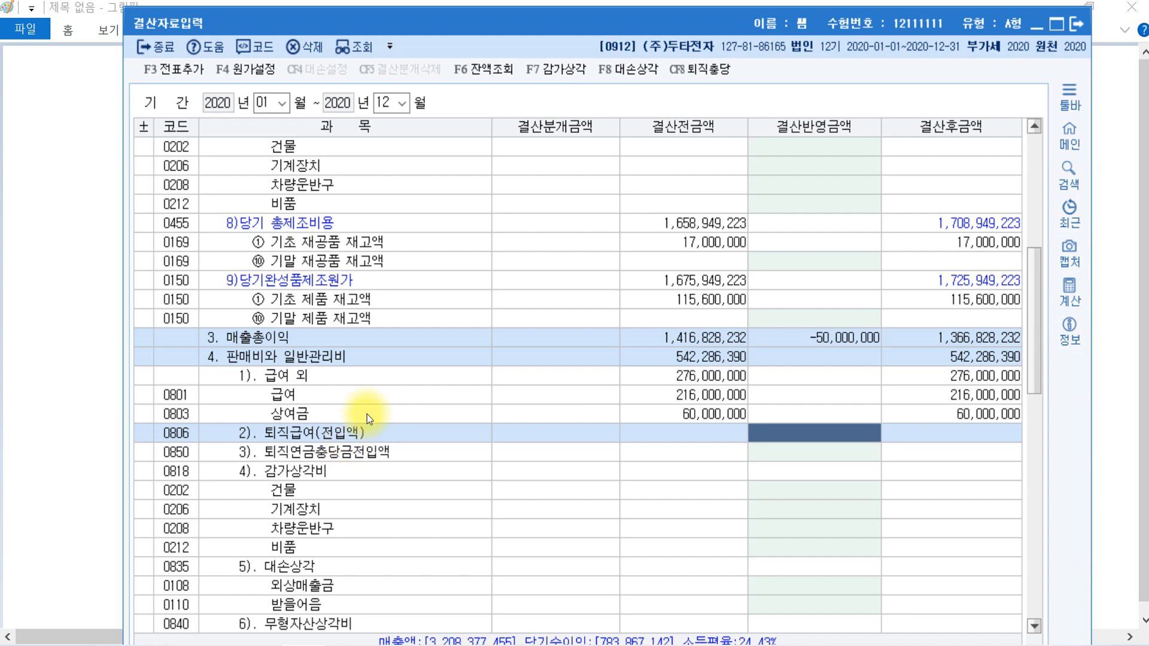
click(809, 441)
text(35000000)
key(Return)
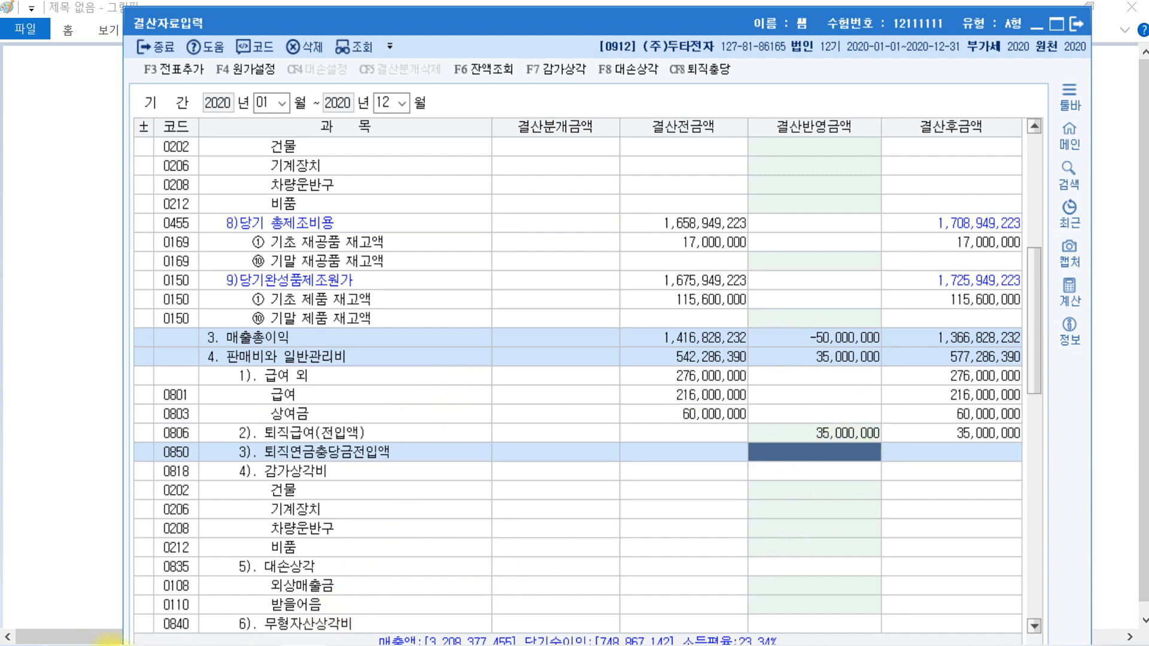
Step: Return to the exam document in 한글 and read question [5] about the bad debt allowance for 외상매출금 and 미수금
click(81, 645)
scroll(288, 543, down, 5)
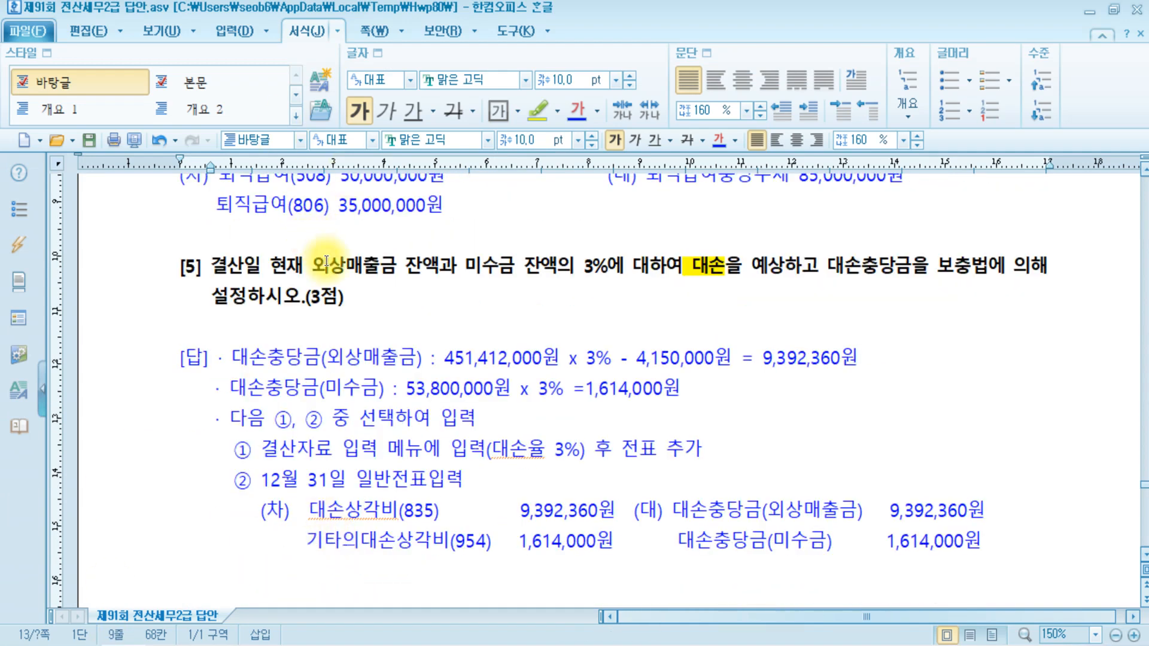
click(518, 265)
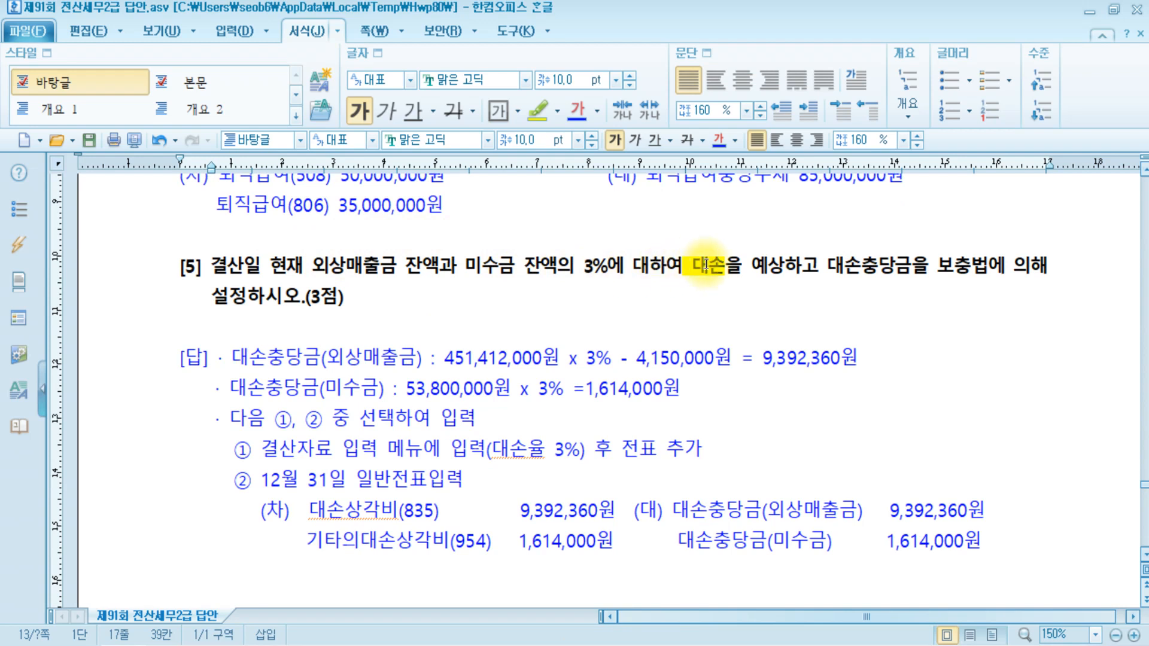
click(896, 266)
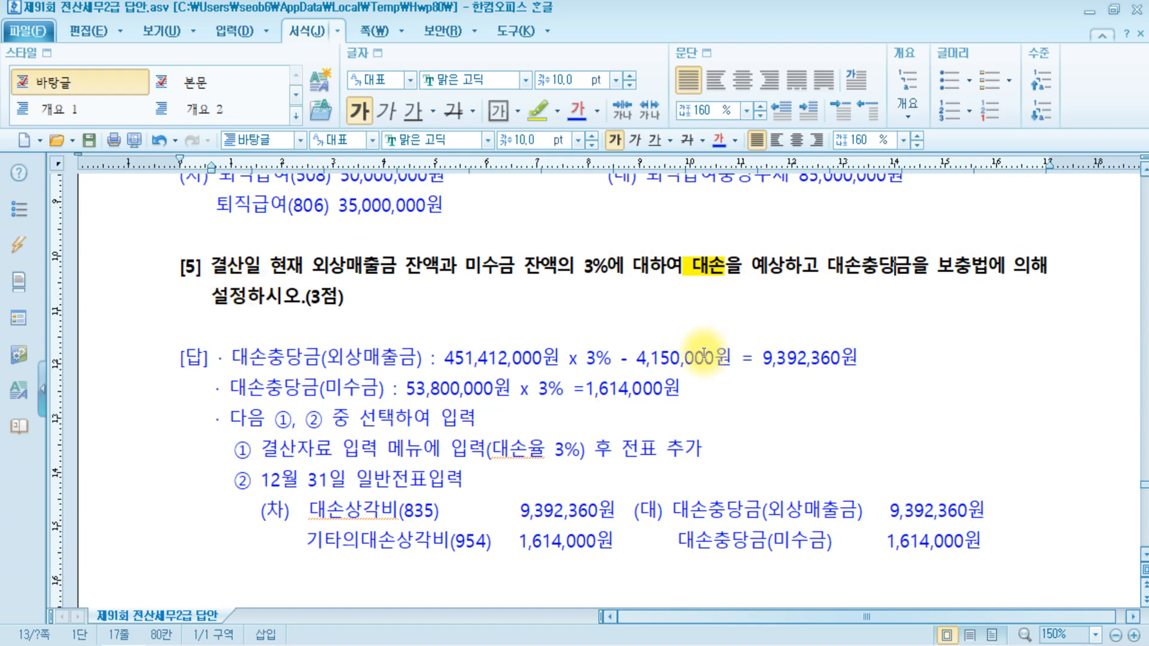
Step: Switch back to 결산자료입력 in KcLep, open the 대손상각 dialog and set 대손율 to 3%
click(267, 645)
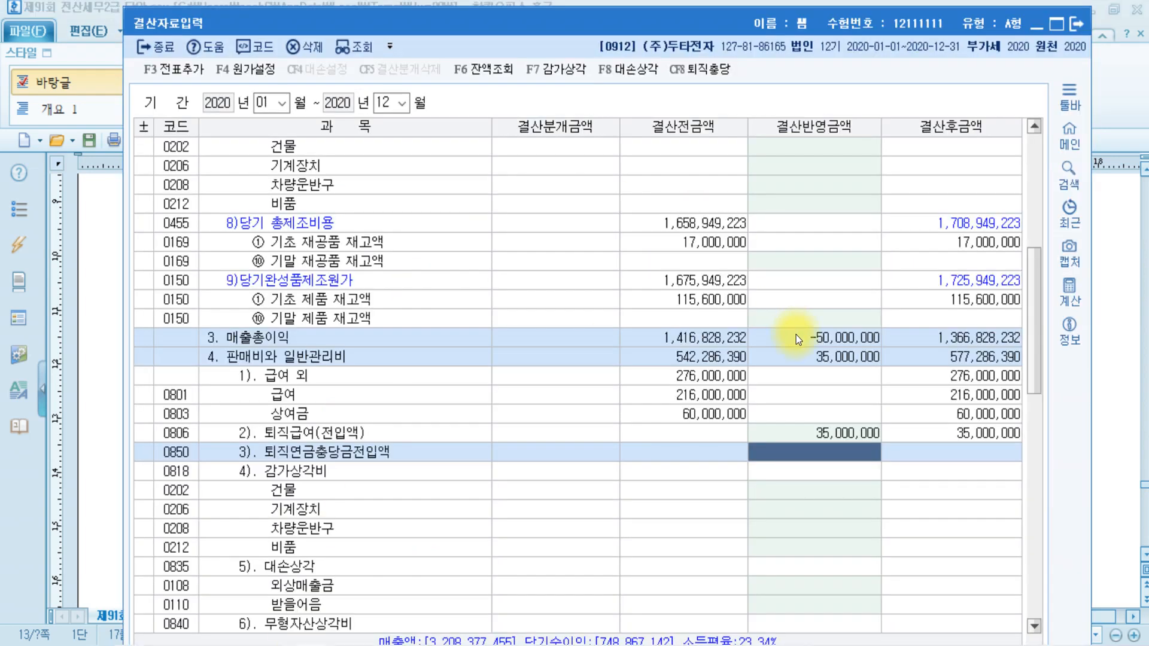
click(649, 73)
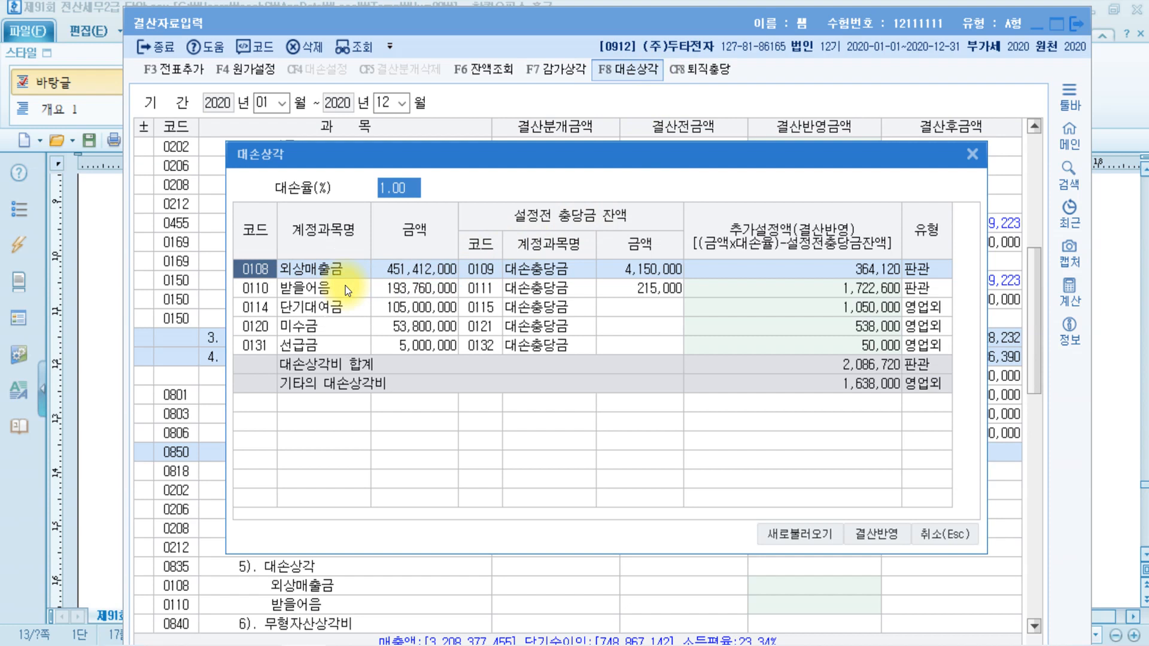
key(Return)
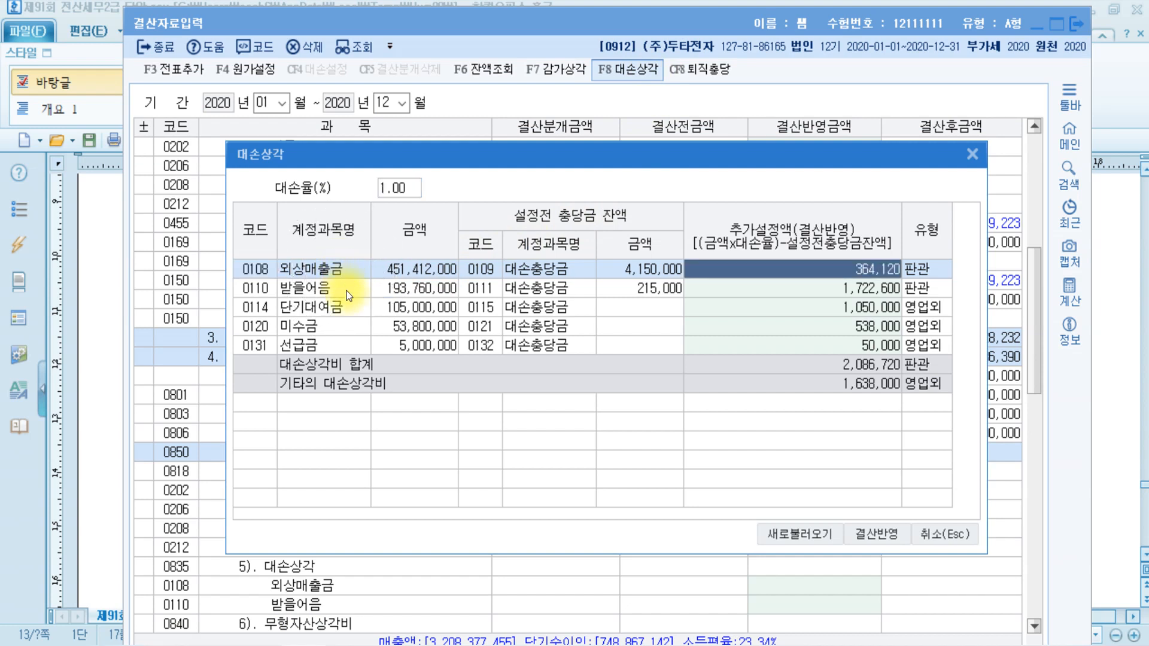
click(335, 332)
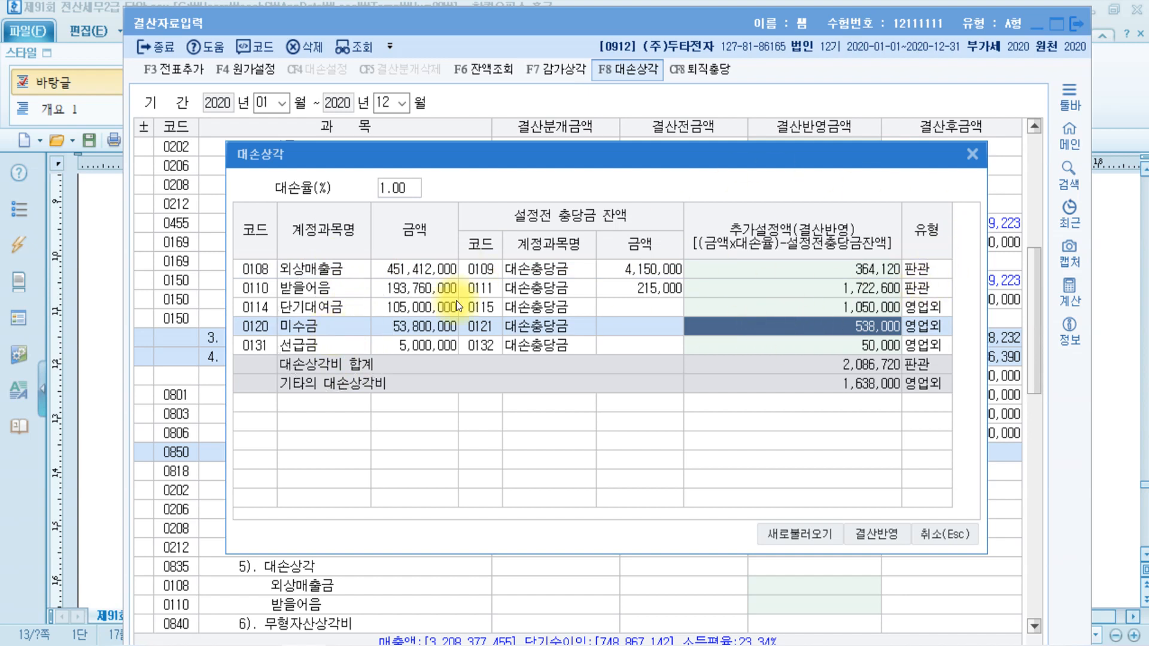
click(412, 184)
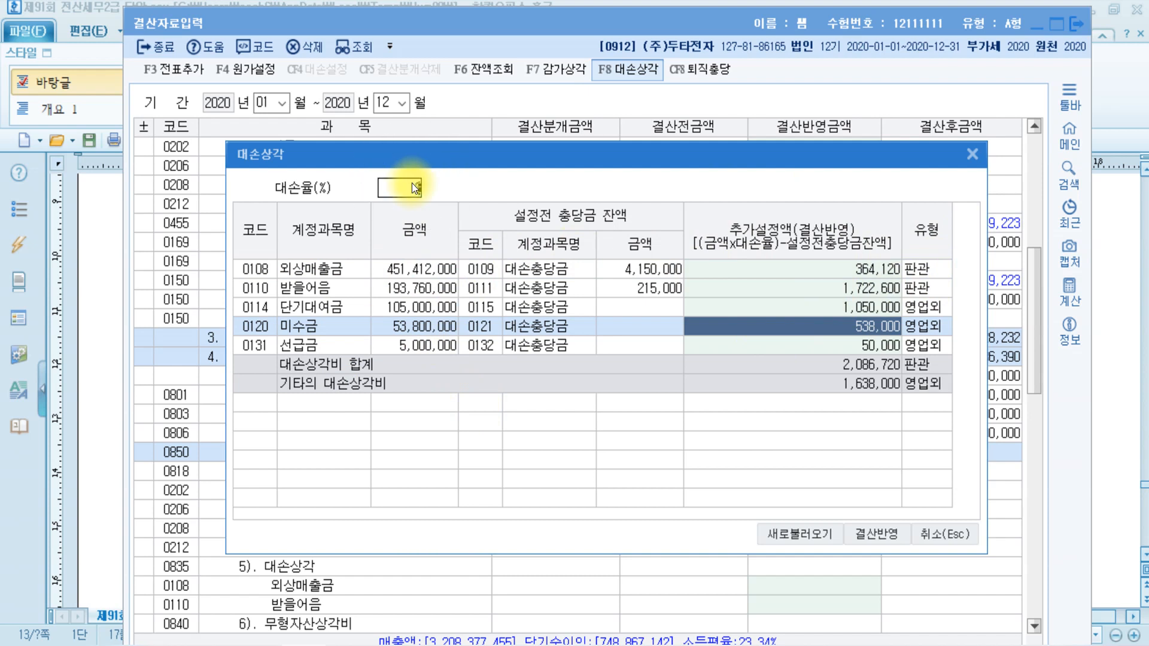
text(3)
key(Return)
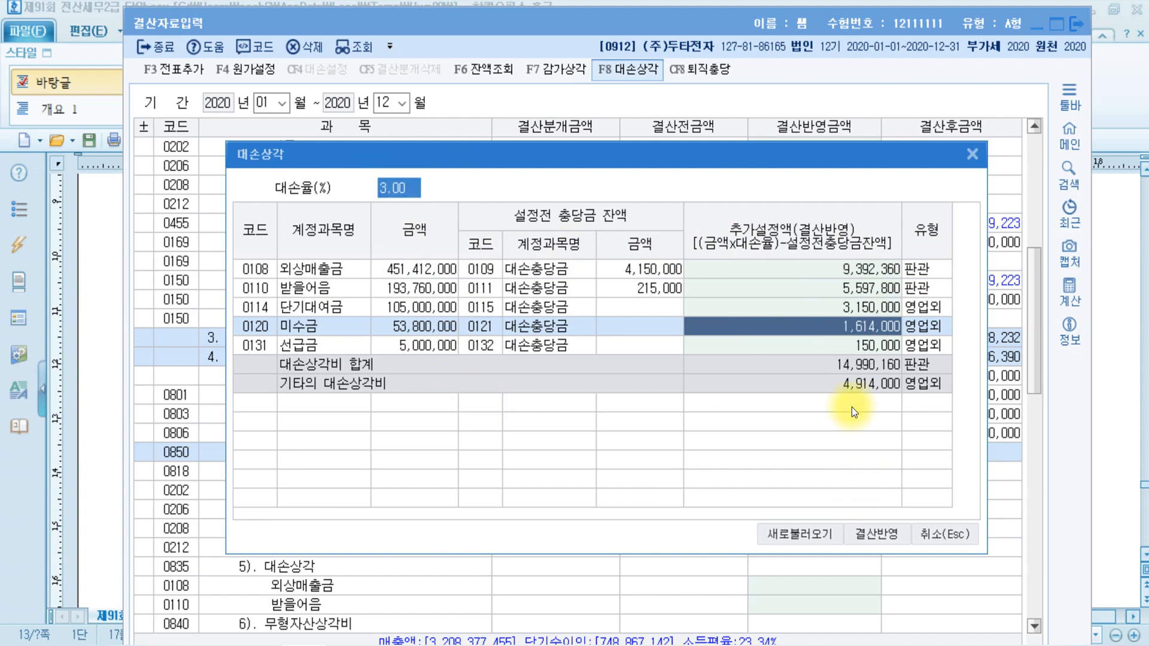
Step: Set 추가설정액 to 0 for 받을어음, 단기대여금 and 선급금, and apply the remaining allowances to the closing data
click(867, 271)
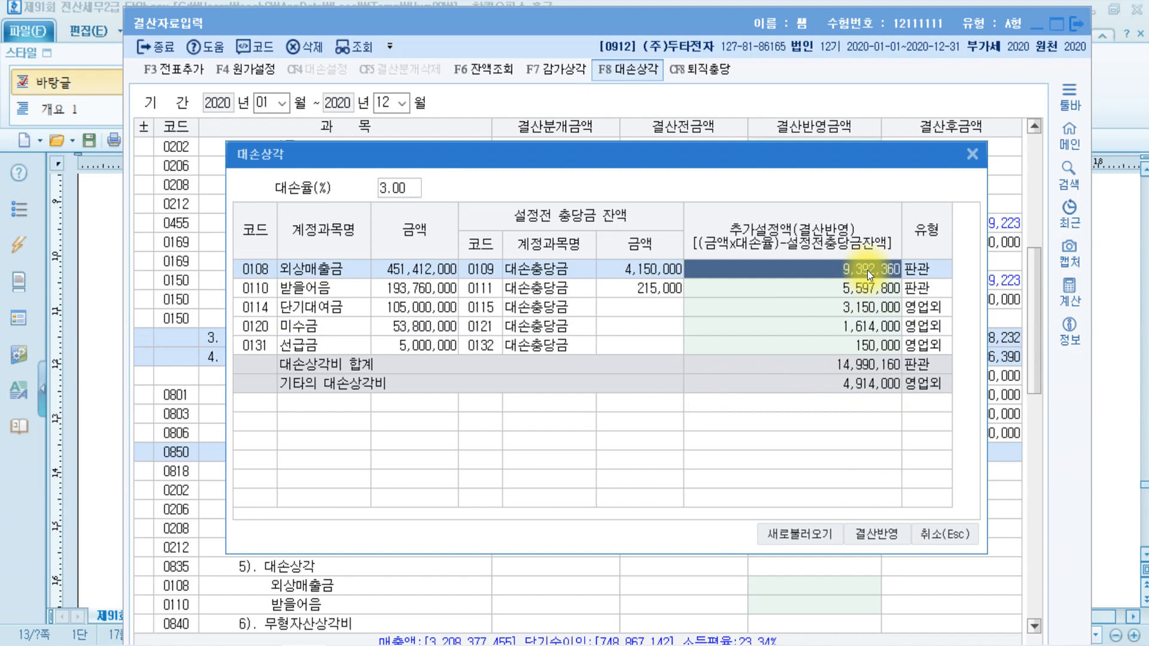
click(862, 324)
click(880, 289)
text(0)
key(Return)
text(0)
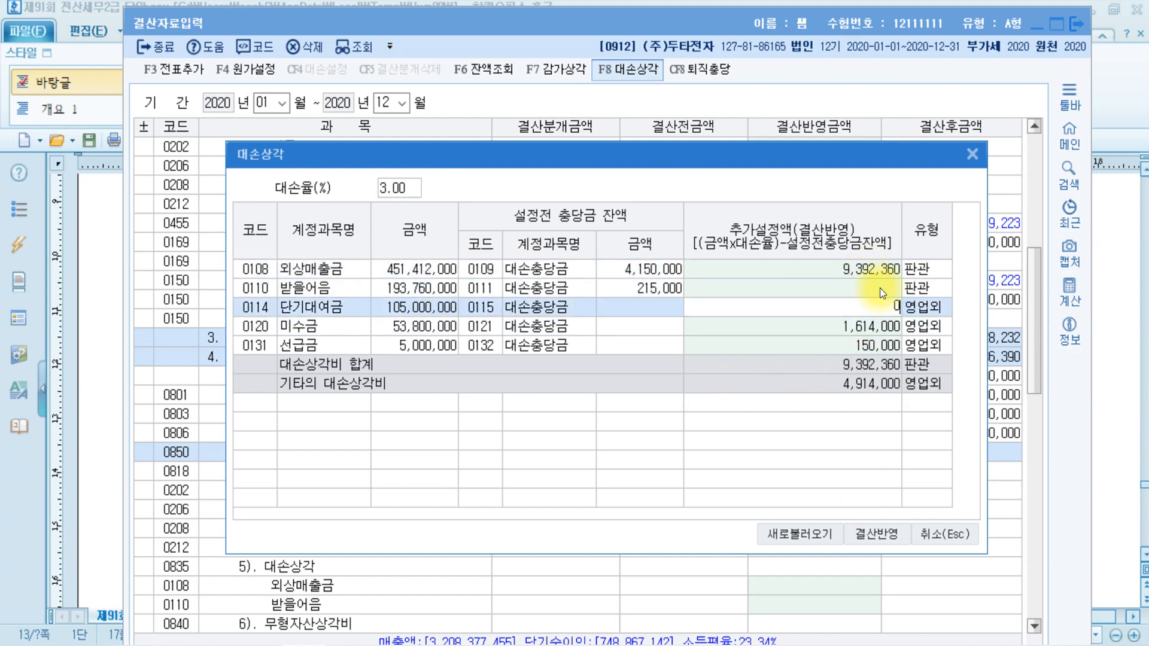
key(Return)
click(878, 345)
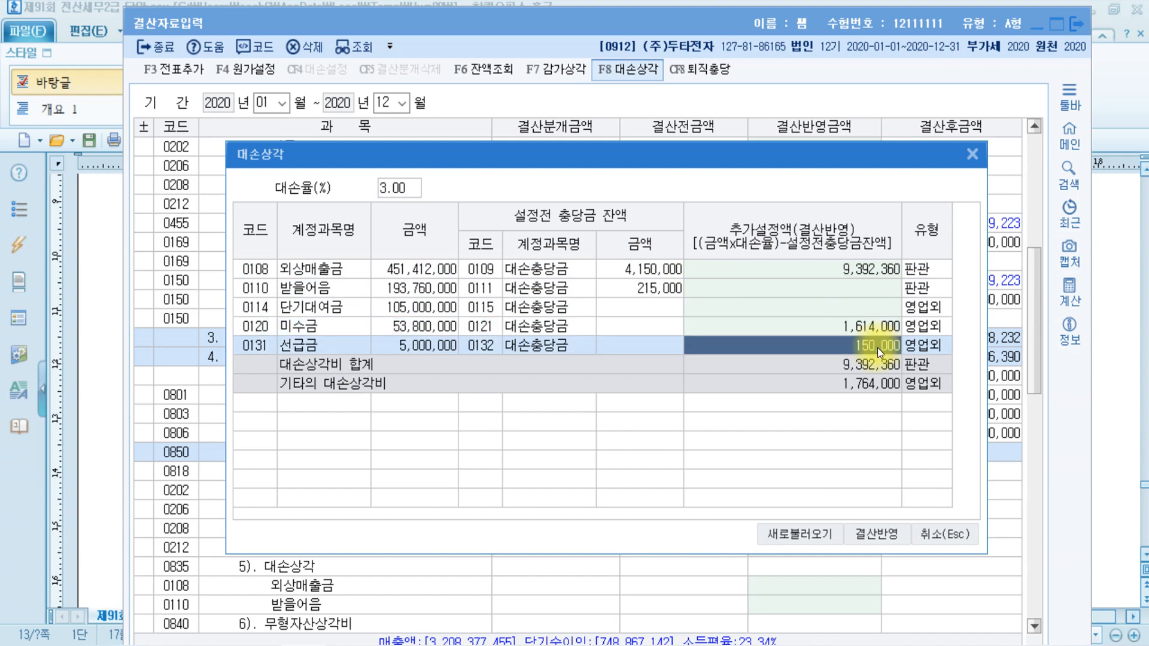
text(0)
key(Return)
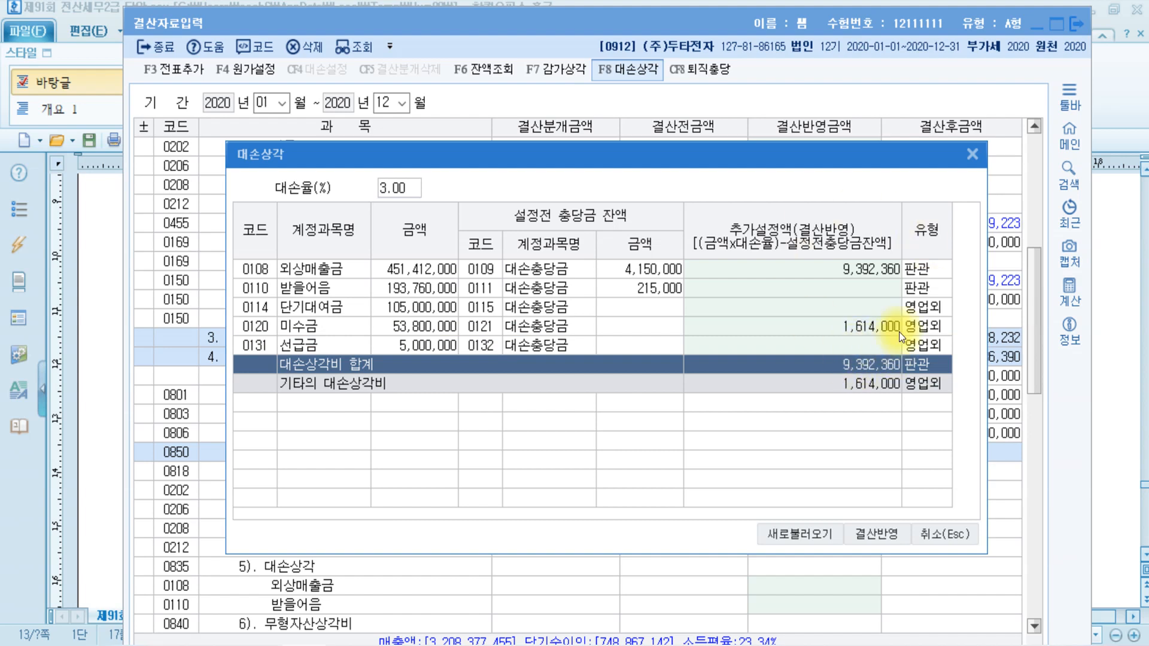
click(884, 533)
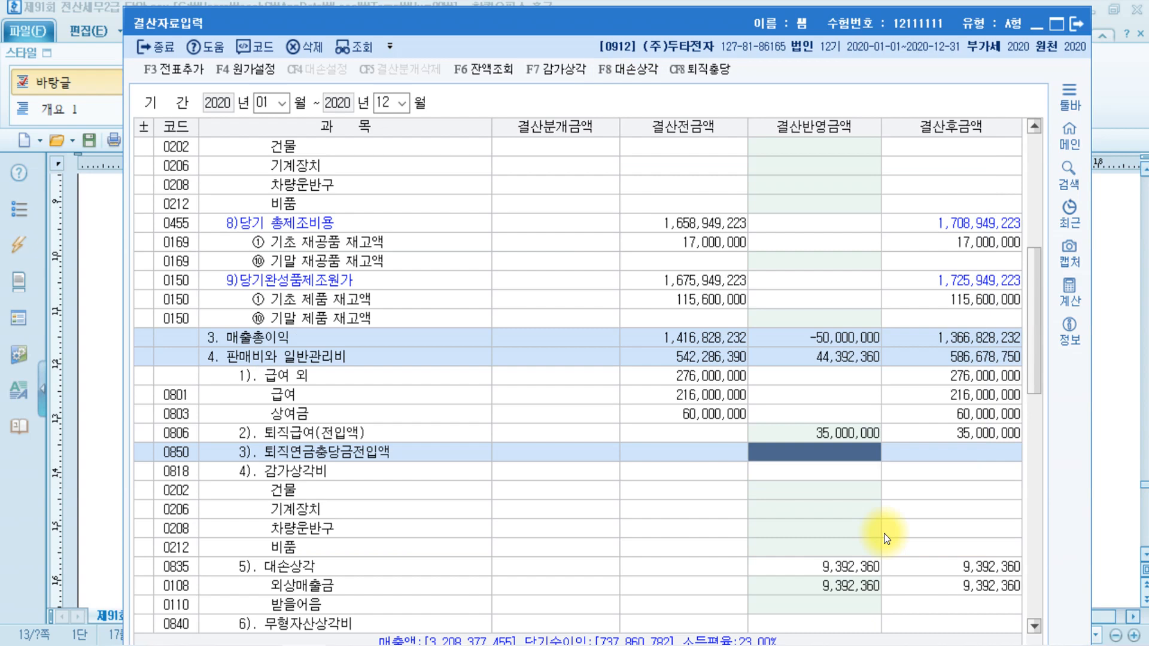
scroll(884, 533, down, 4)
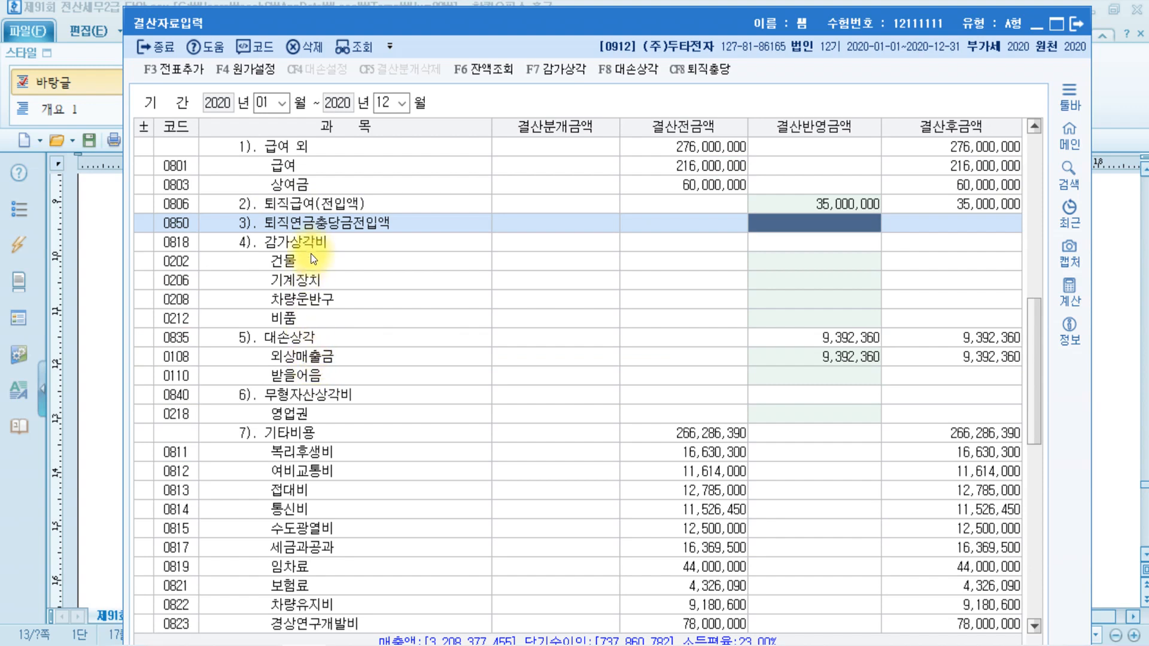
Step: Check the 결산반영금액 of 대손상각 for 외상매출금 and of 기타의대손상각 for 미수금 under 영업외 비용 in 결산자료입력
click(290, 336)
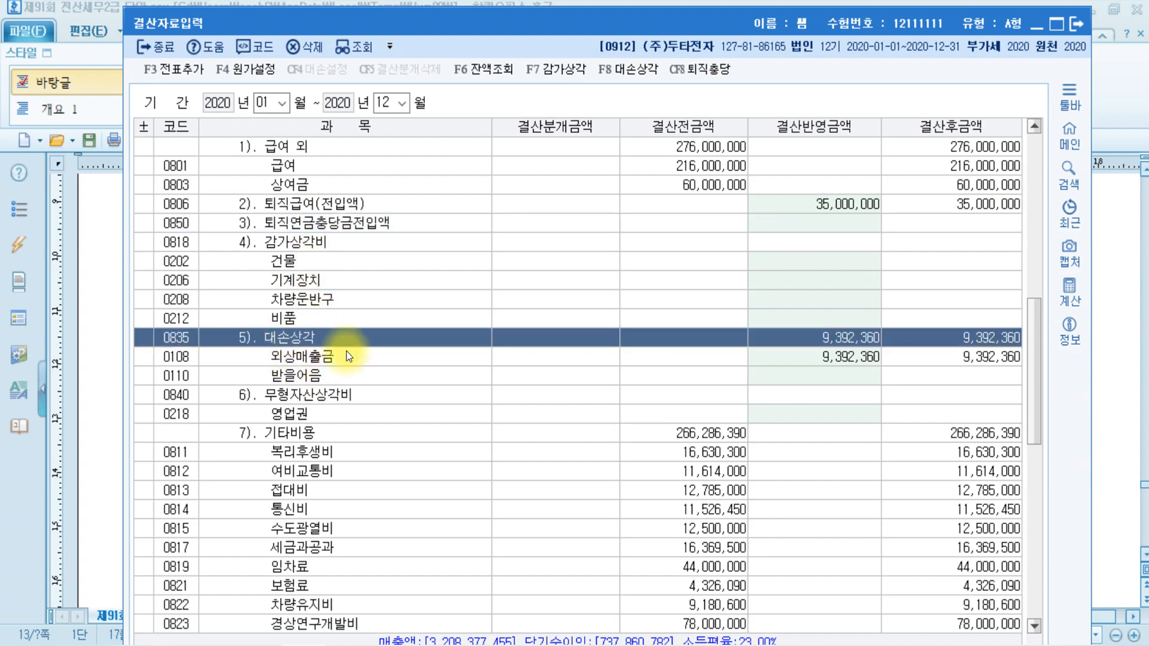
scroll(855, 359, down, 2)
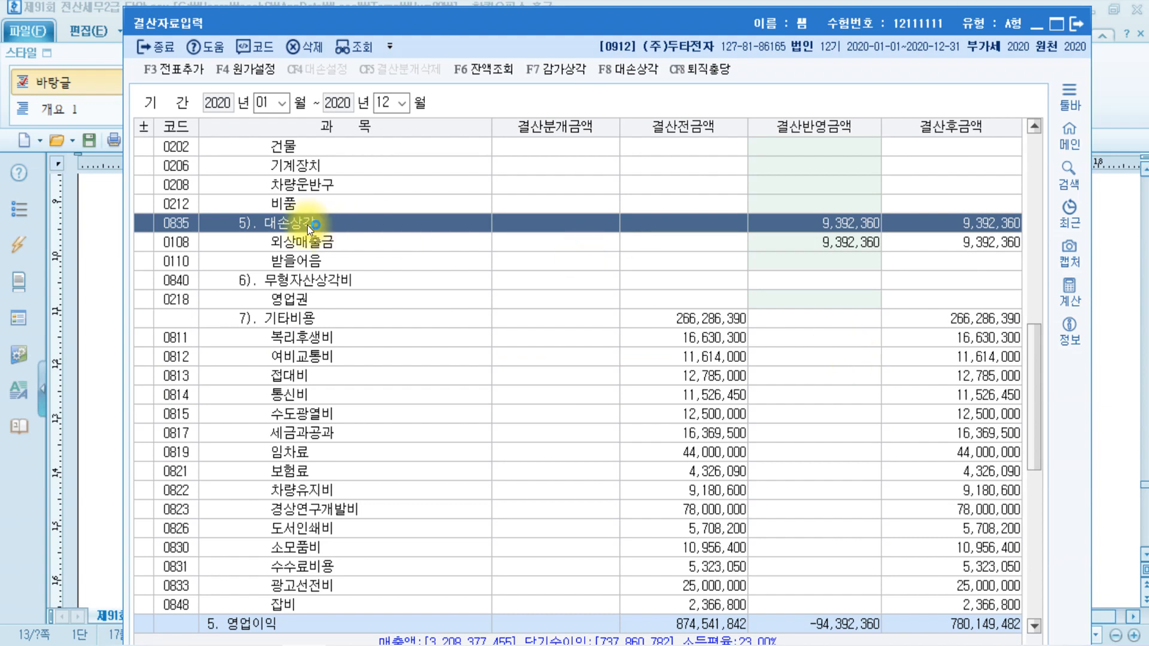
scroll(377, 265, down, 6)
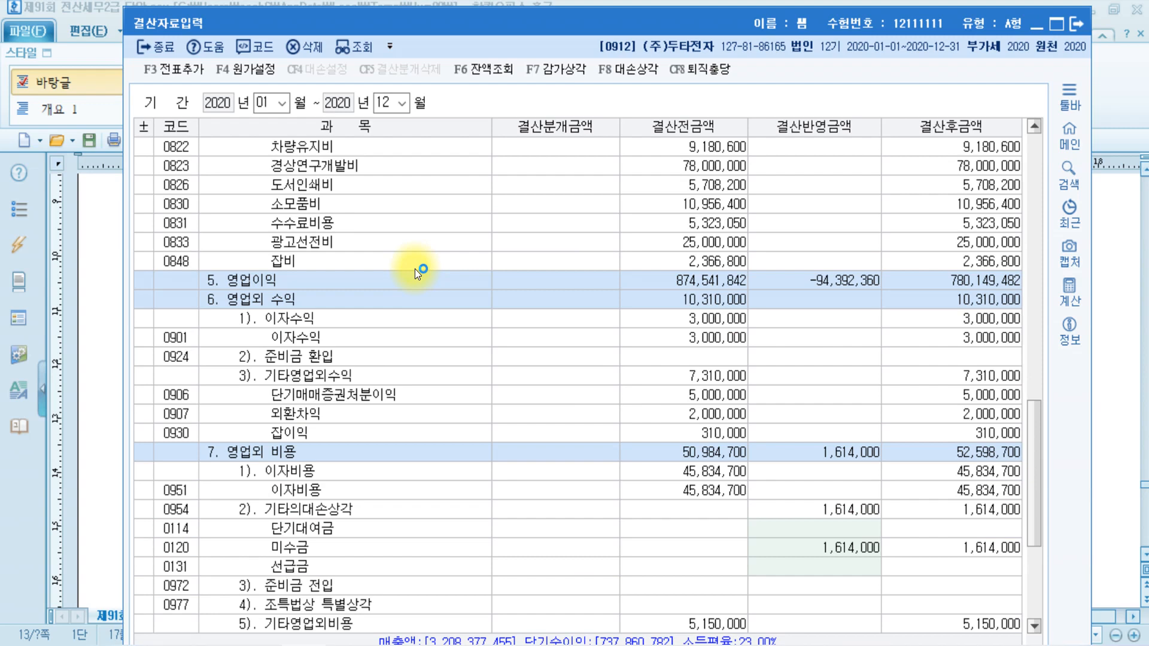
scroll(415, 268, down, 2)
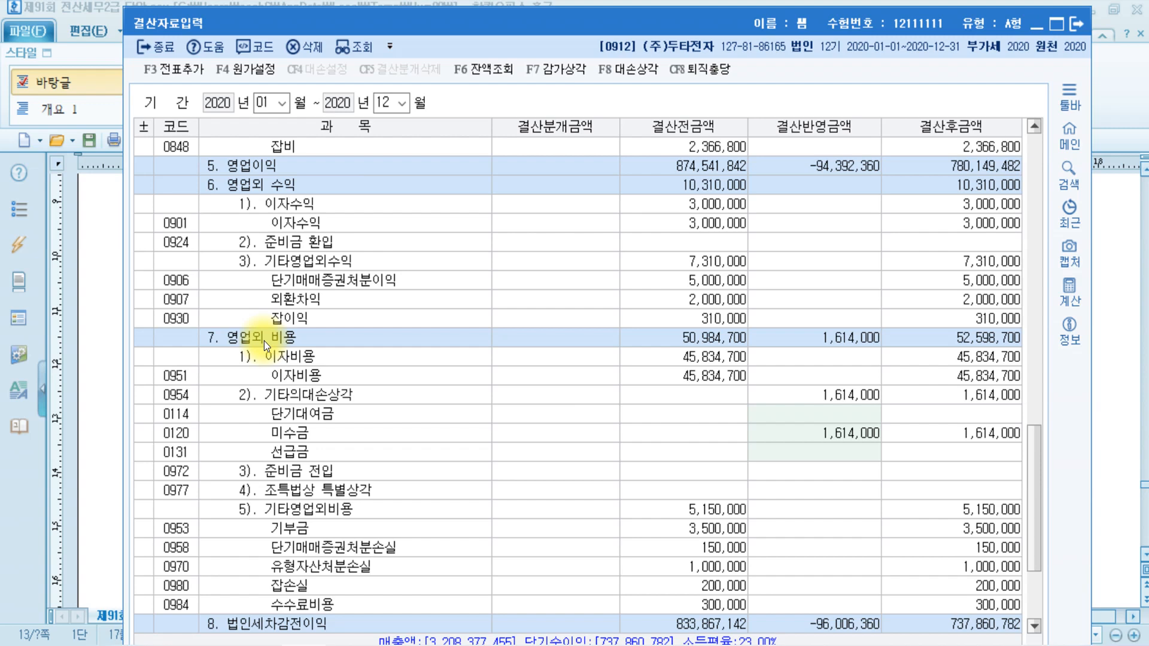
click(827, 431)
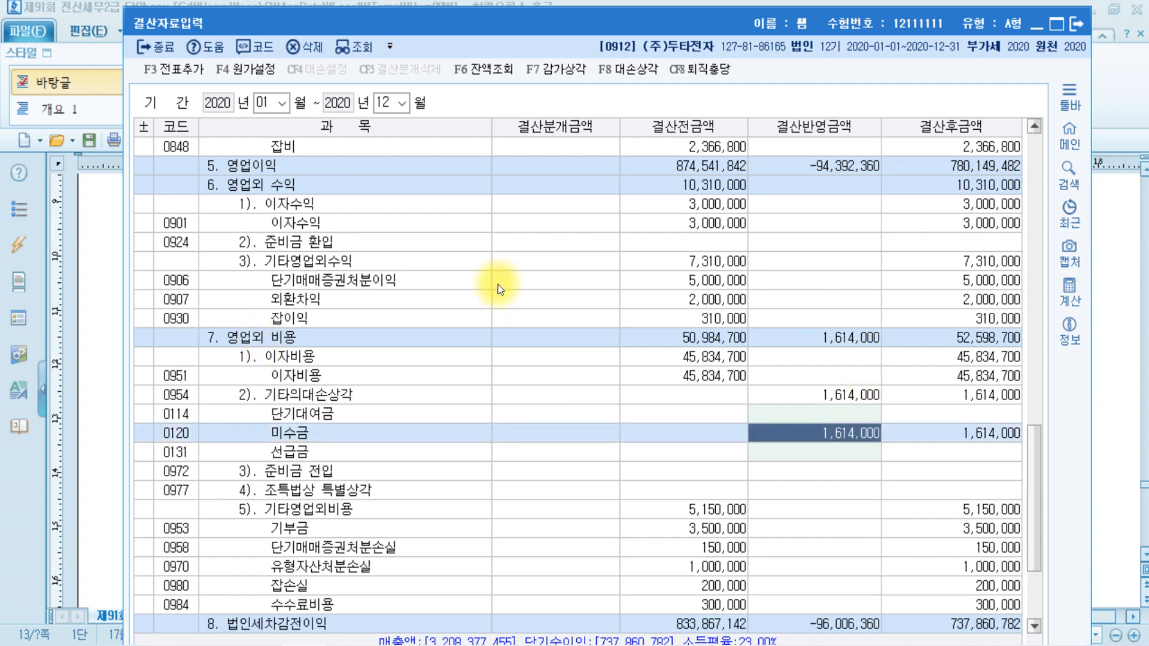
scroll(500, 290, down, 2)
scroll(500, 289, up, 4)
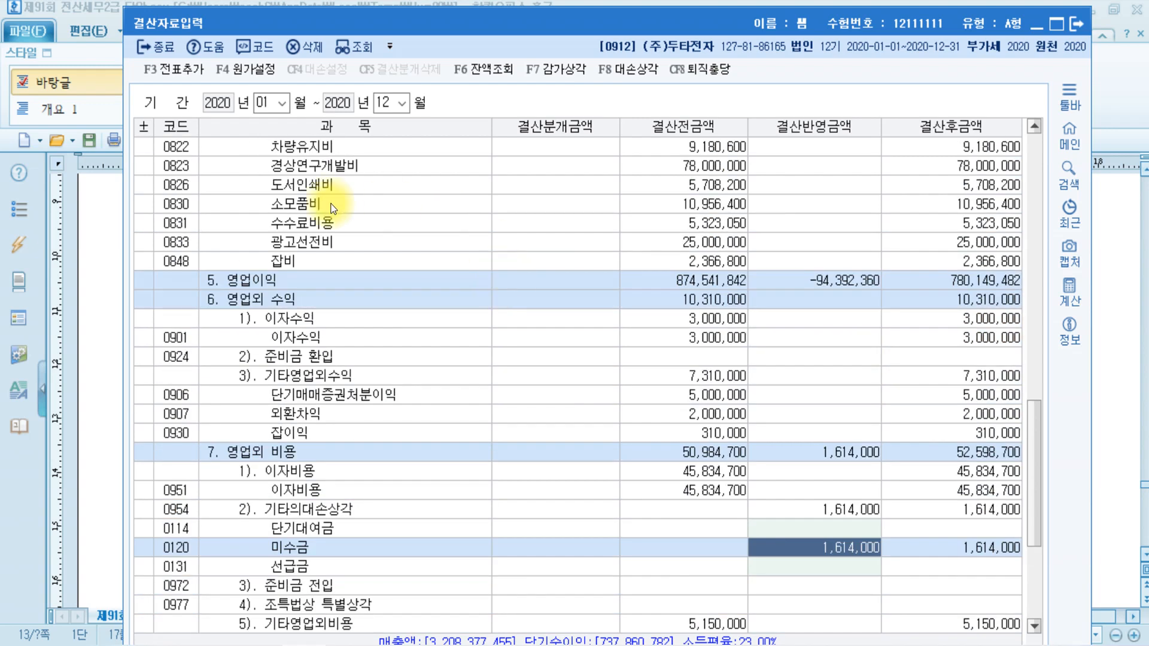
Step: Add the closing entries to 일반전표 with 전표추가, confirm the addition, and close 결산자료입력
click(198, 73)
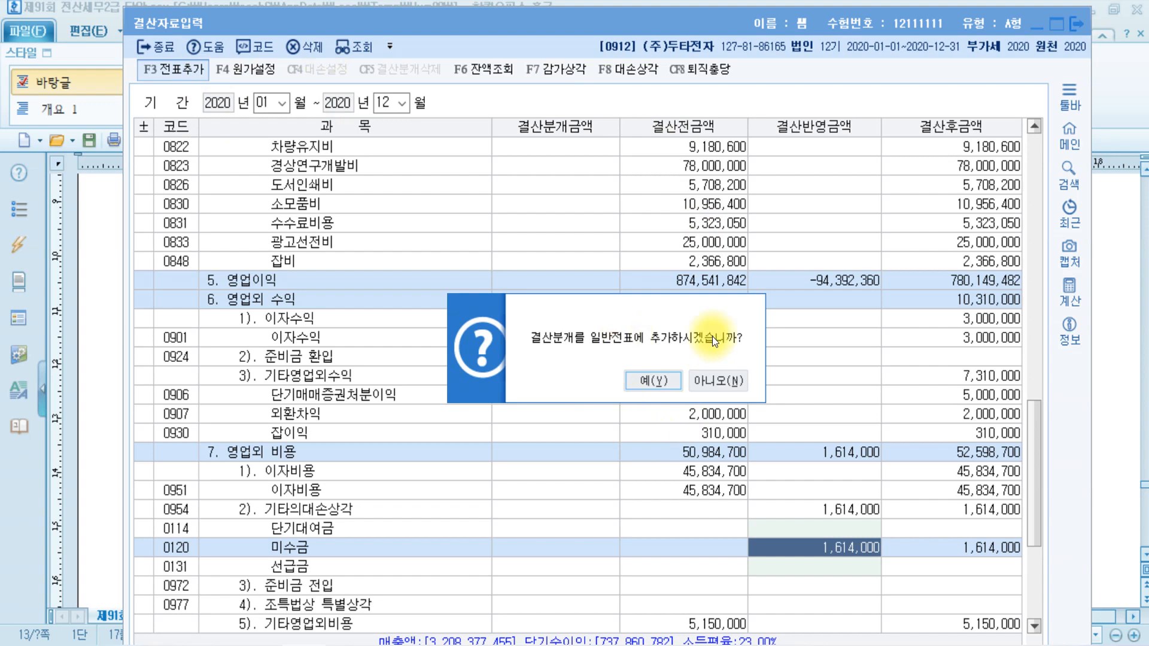
click(652, 382)
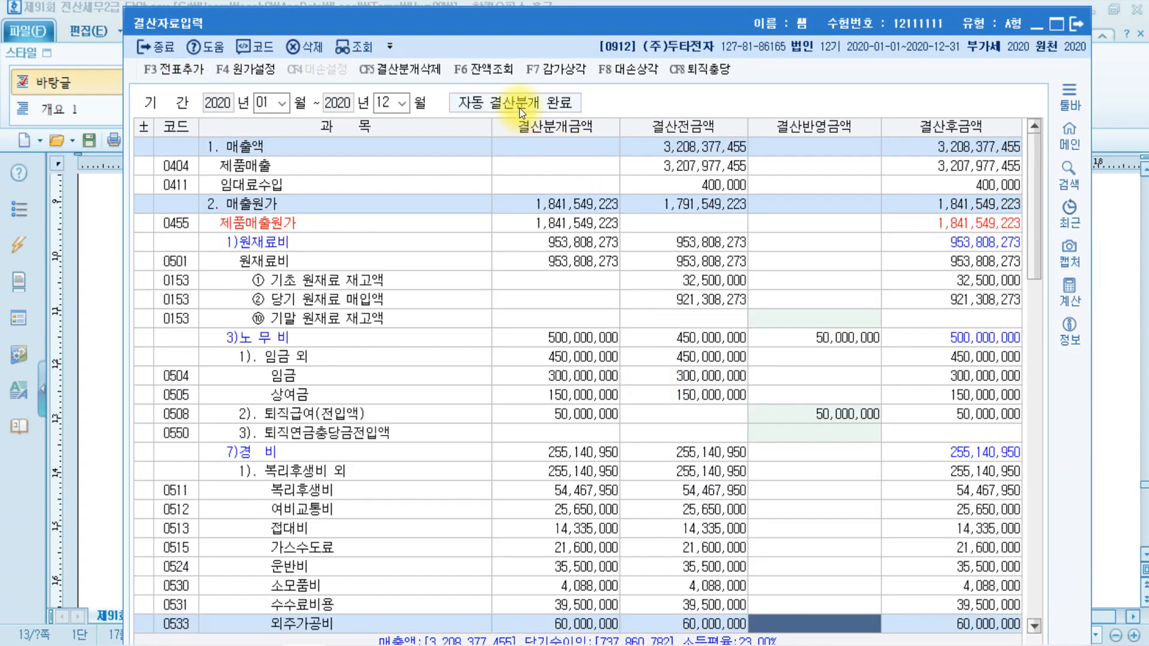
click(1073, 27)
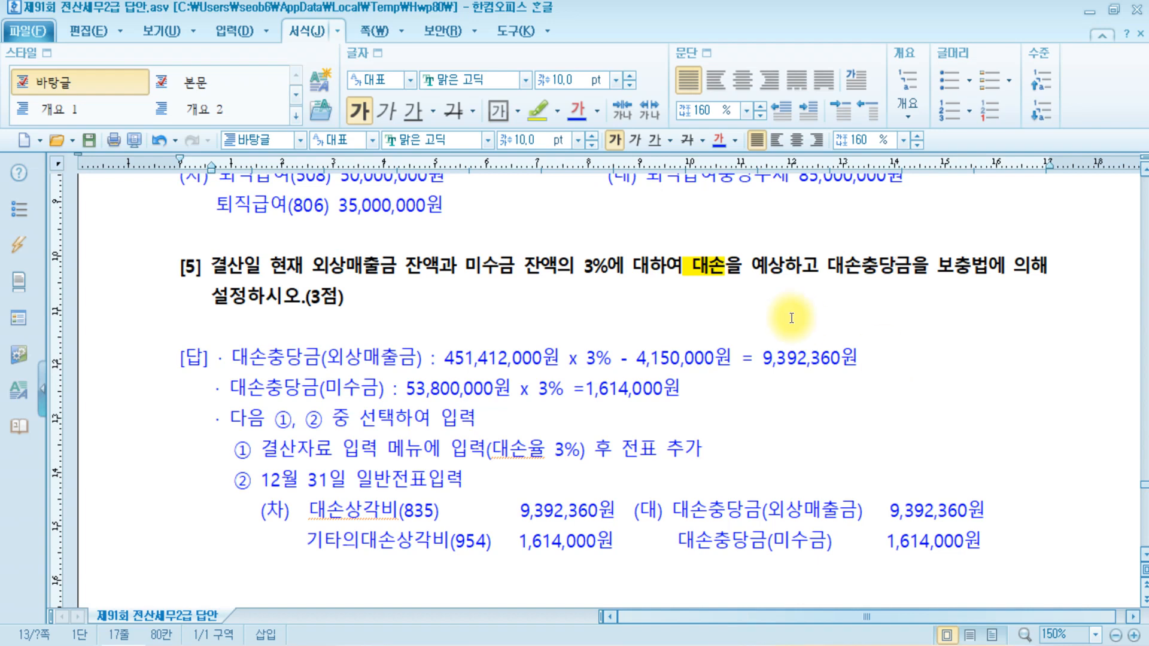
Step: Review the answers to questions [4] and [5] in the exam document and dismiss the ALYac update notice
scroll(771, 332, up, 3)
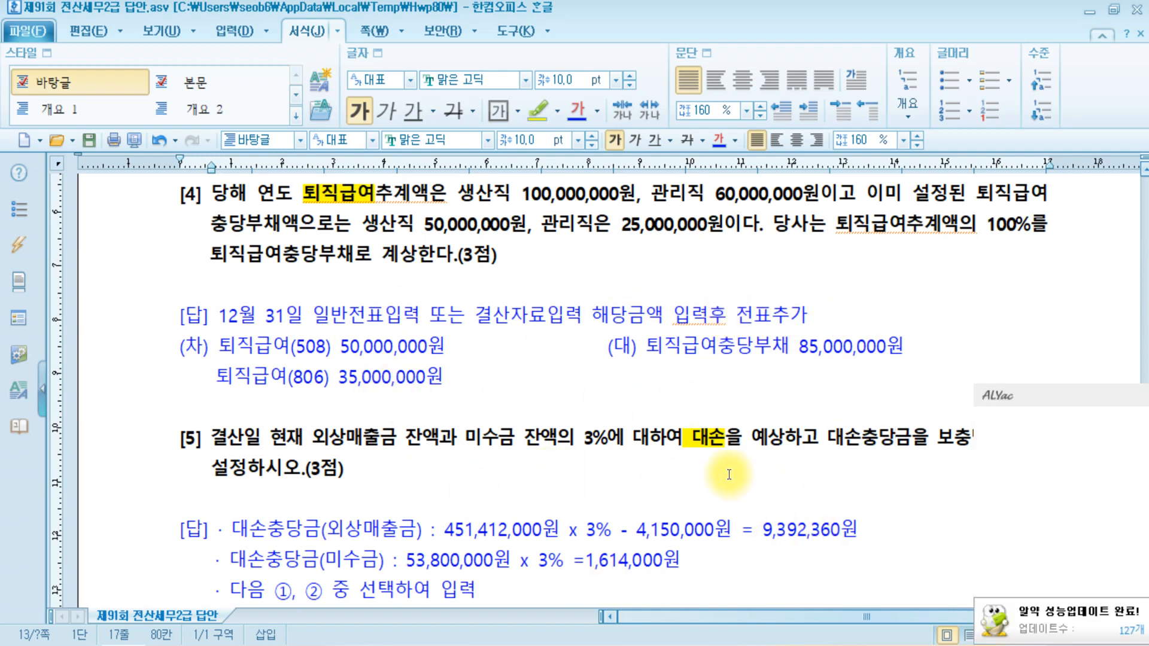
click(1141, 400)
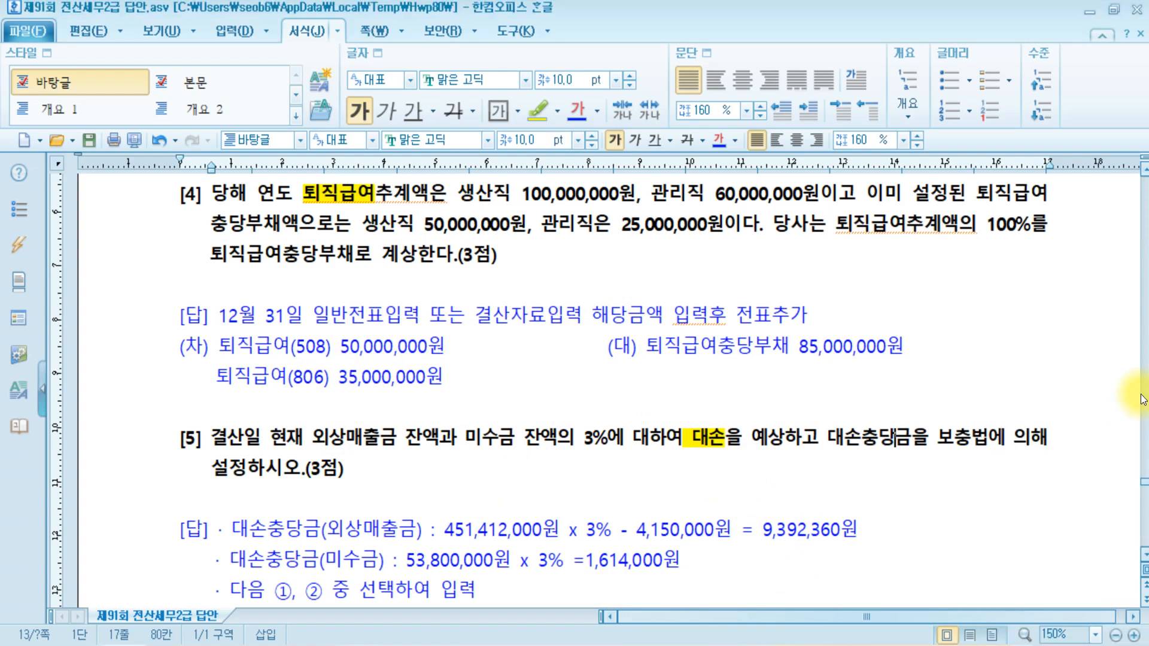
scroll(885, 509, down, 3)
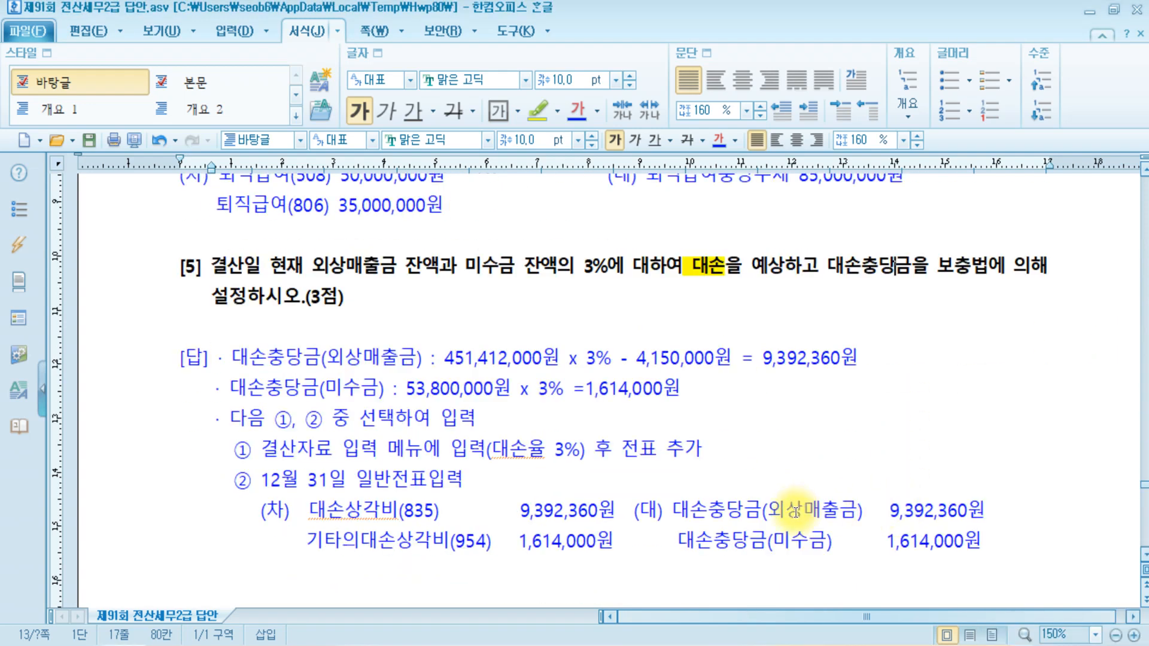
Step: Examine the answer journal entry of question [5], focusing on the 기타의대손상각비(954) account used for 미수금
click(495, 267)
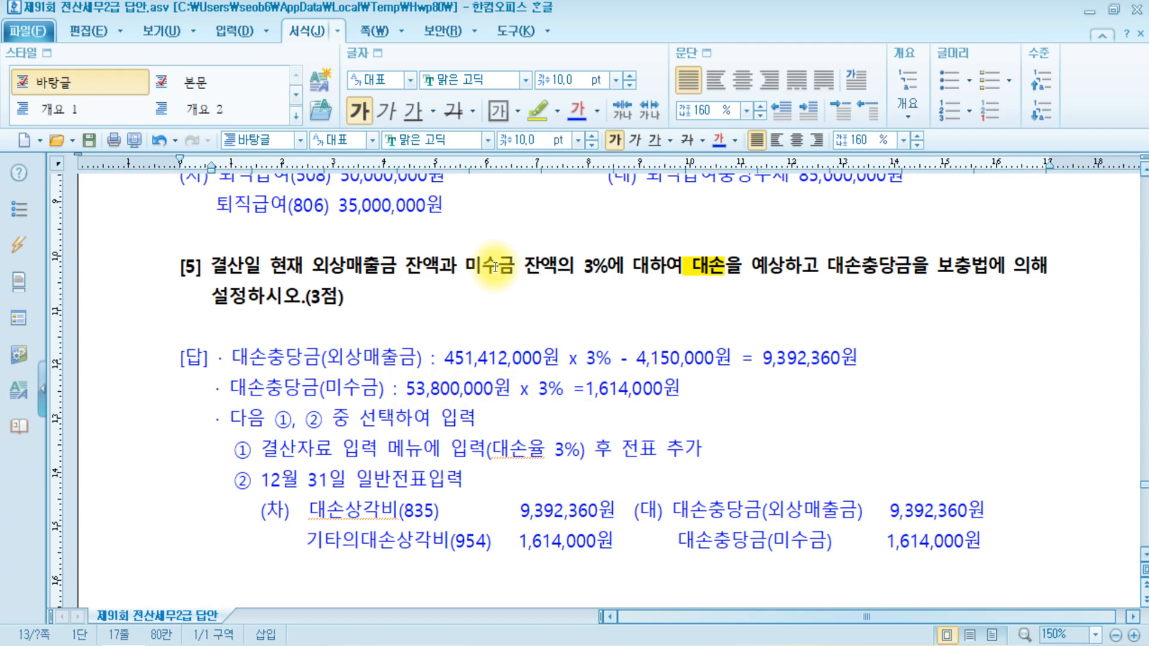
drag(360, 542, 477, 544)
drag(360, 540, 308, 538)
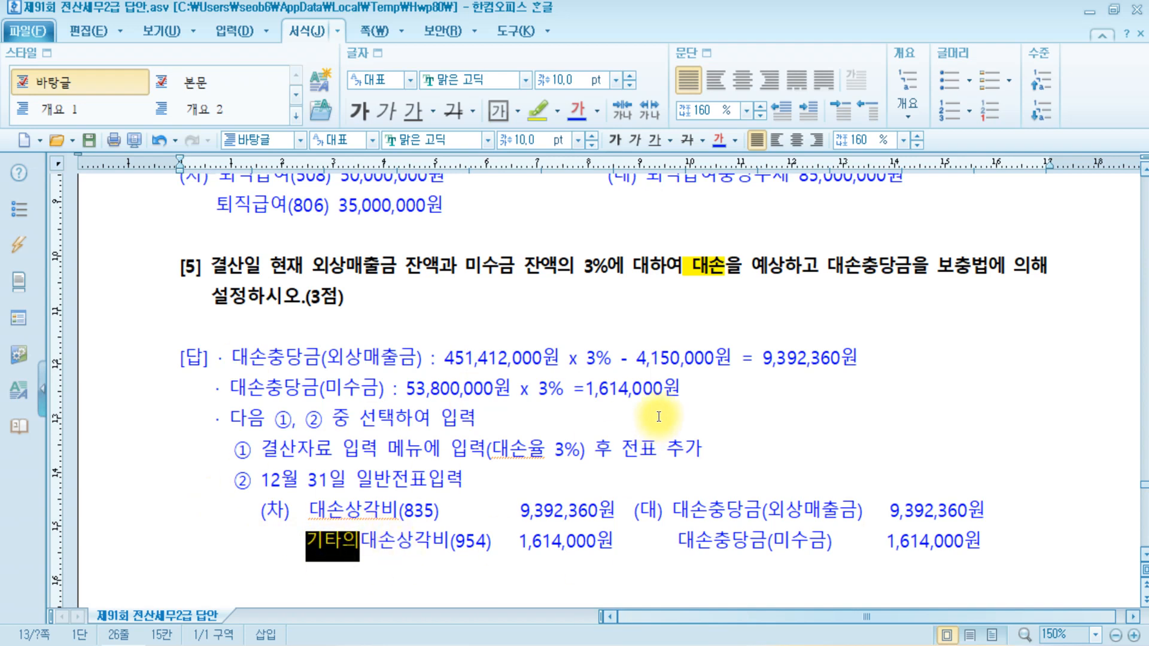
click(425, 542)
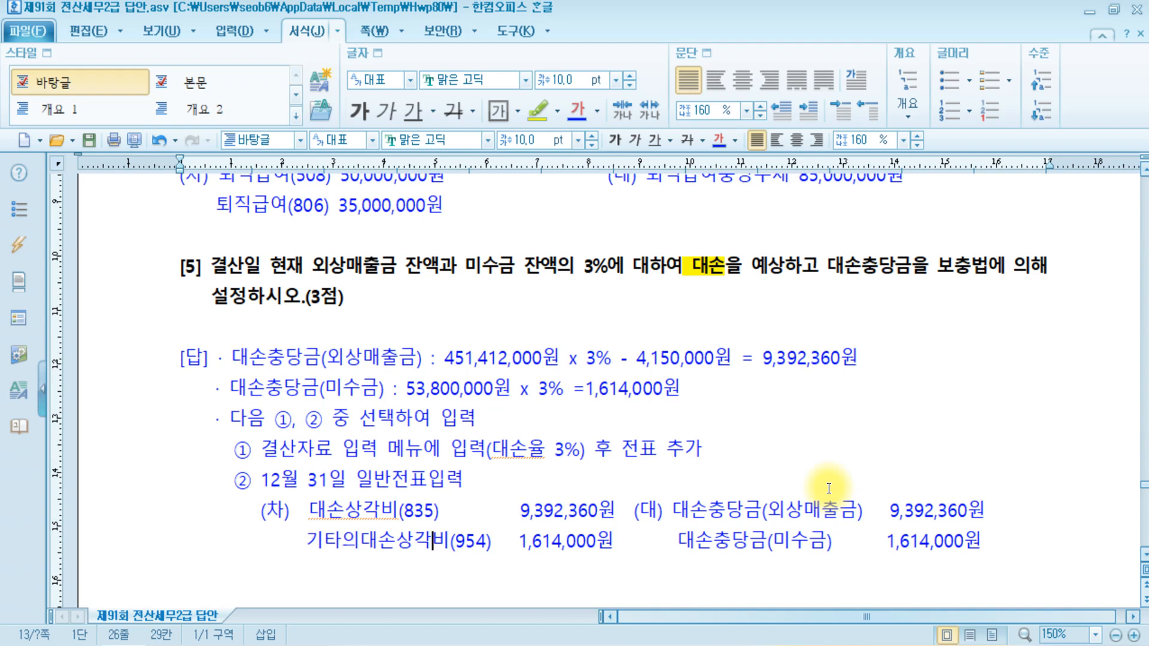
drag(314, 541, 497, 541)
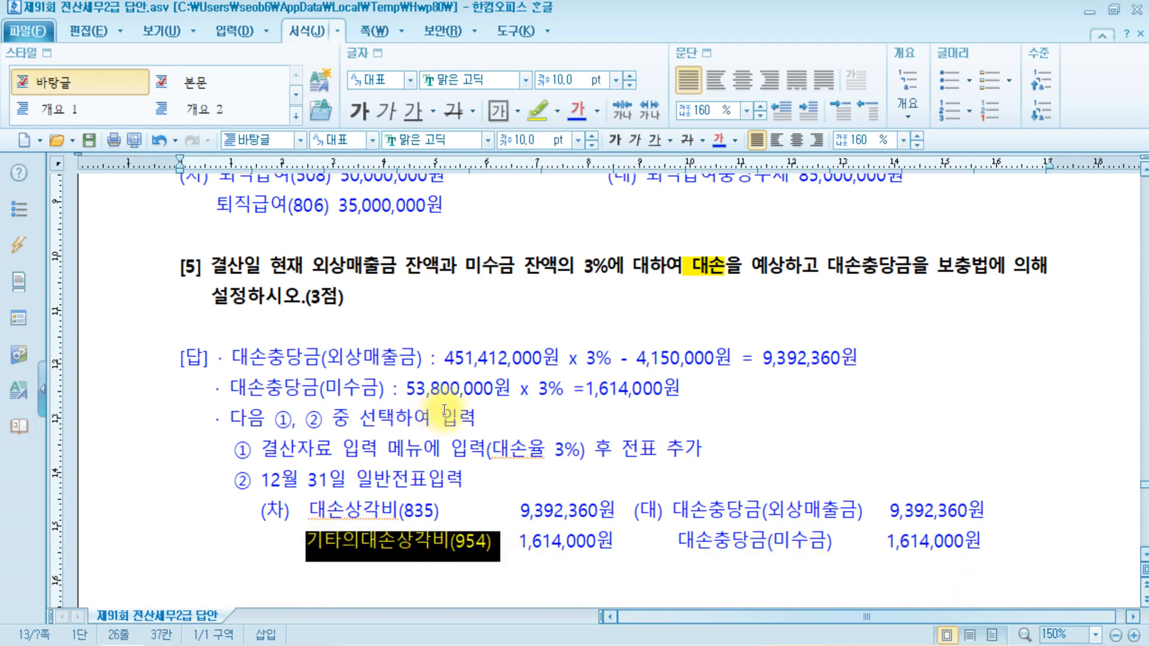
scroll(526, 361, down, 3)
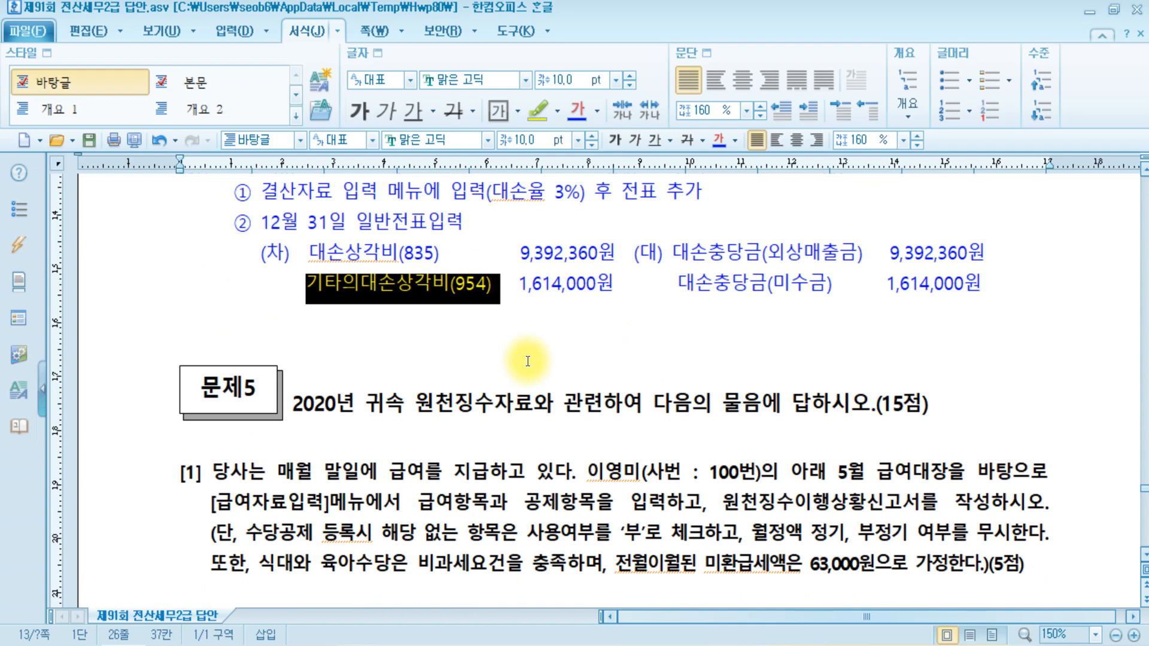
scroll(526, 362, up, 3)
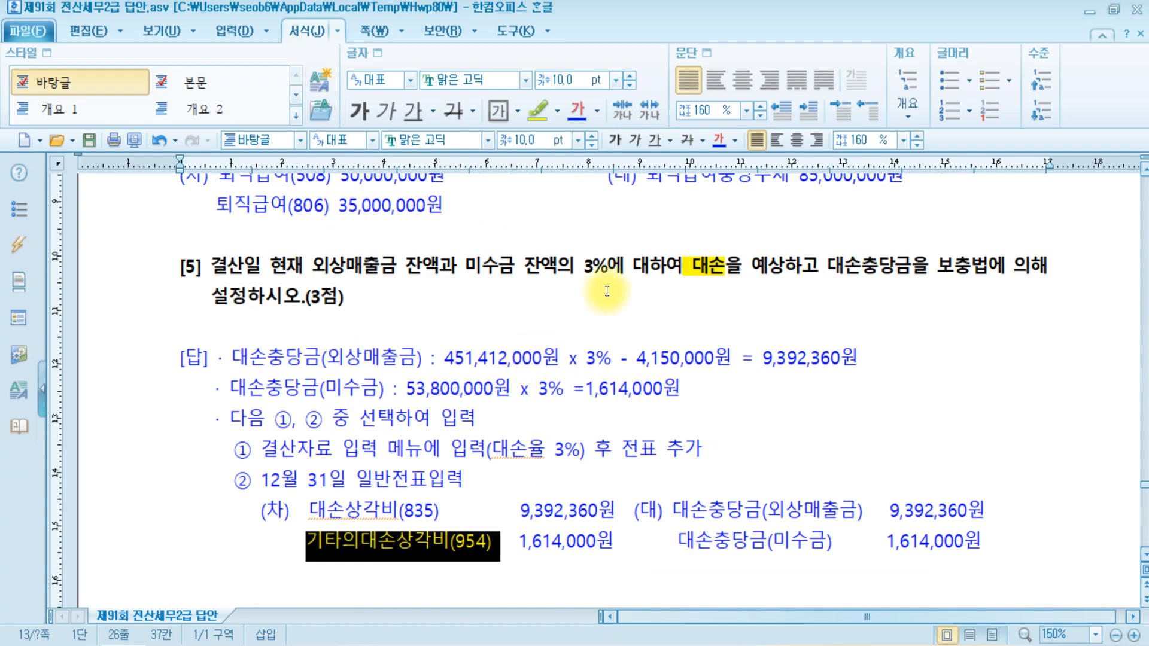
click(1027, 536)
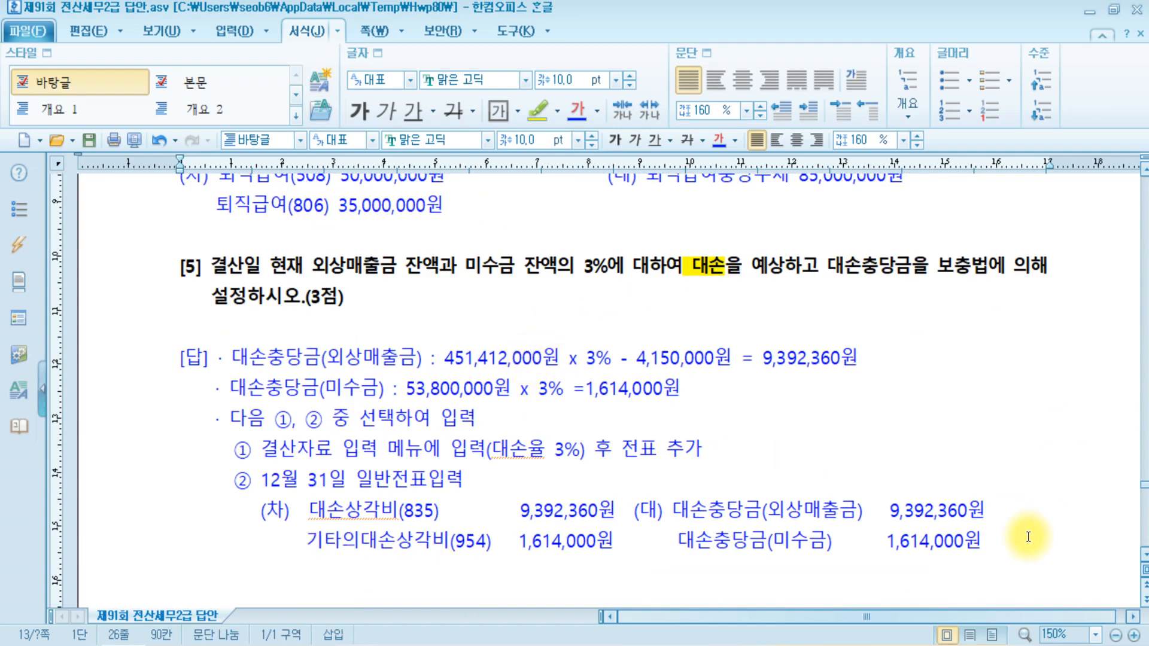